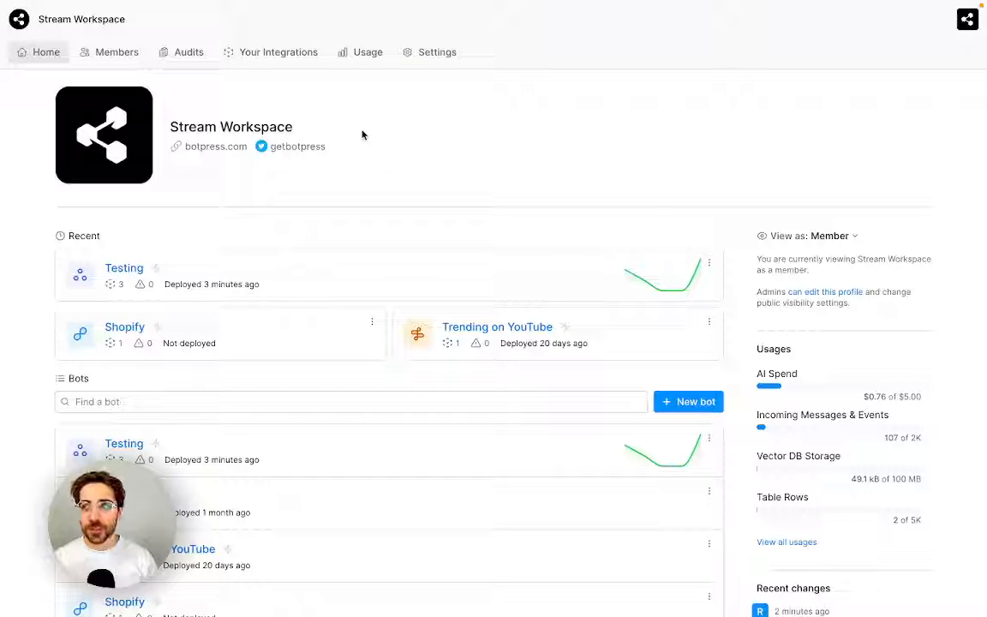
# Look at the workspace's own integrations and return to the workspace home page.
pyautogui.click(32, 24)
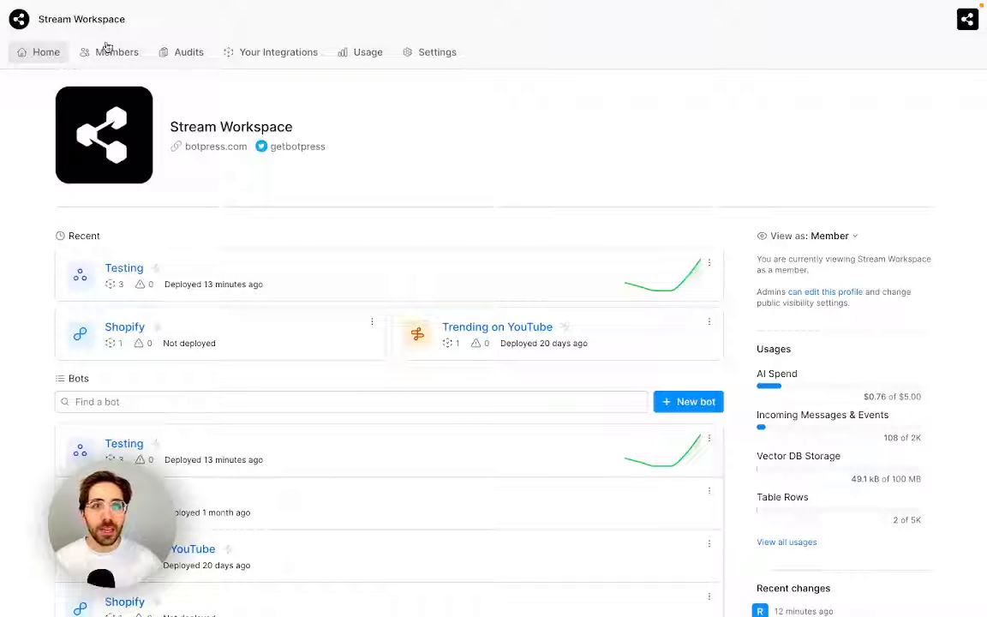
pyautogui.click(268, 60)
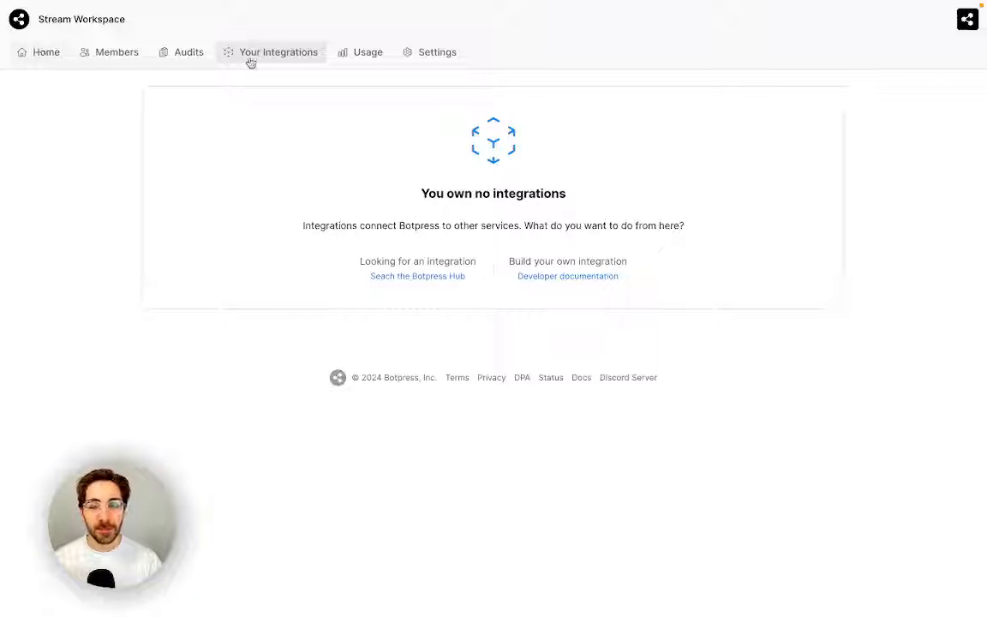
pyautogui.click(52, 62)
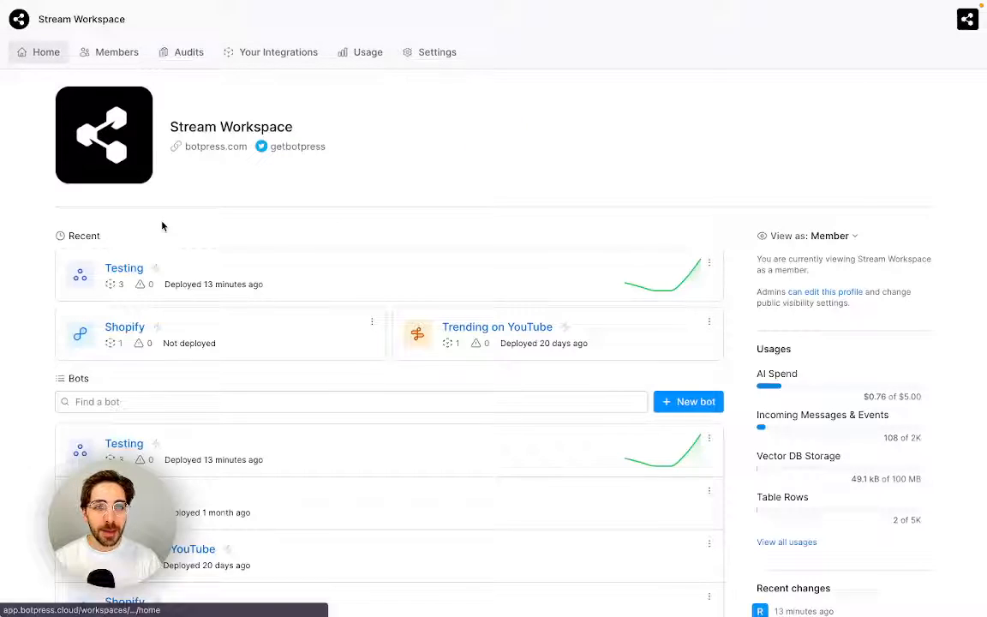
# Open the Testing bot's Webchat integration settings and check the integration's version number.
pyautogui.click(130, 268)
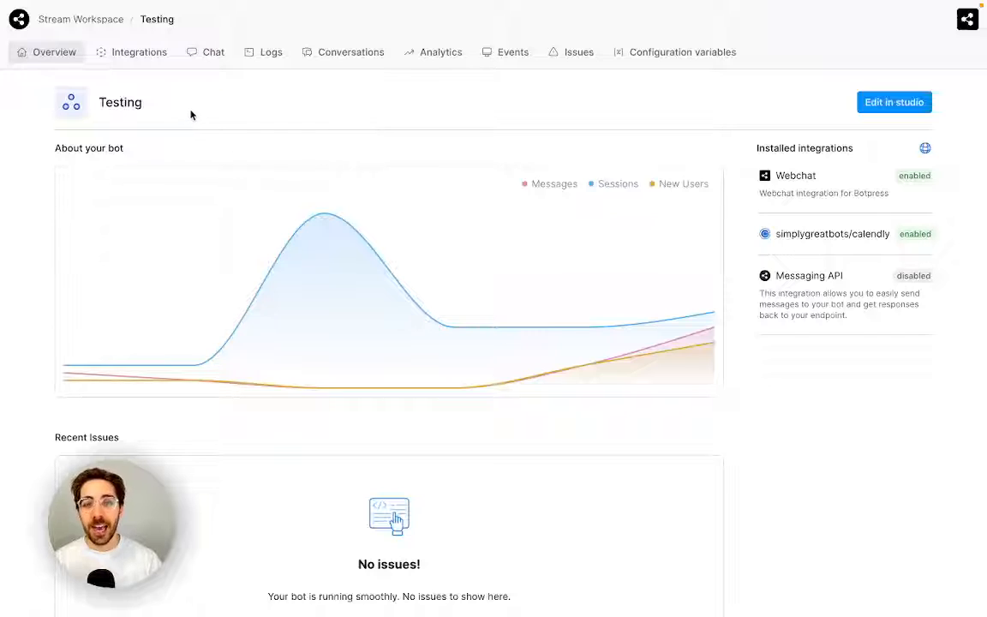
pyautogui.click(154, 59)
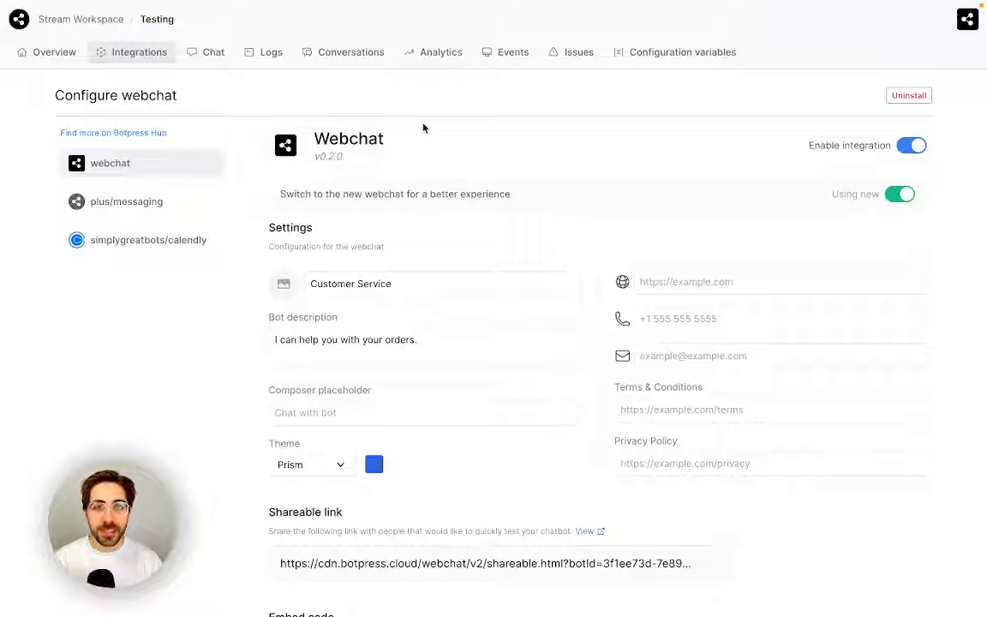
pyautogui.moveTo(343, 158); pyautogui.dragTo(316, 155)
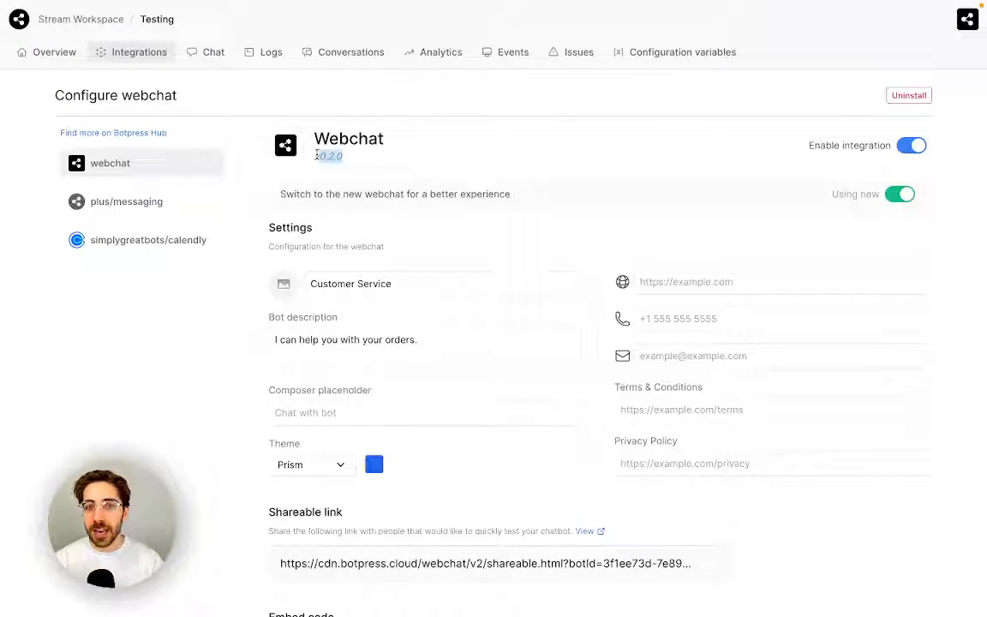
pyautogui.click(389, 159)
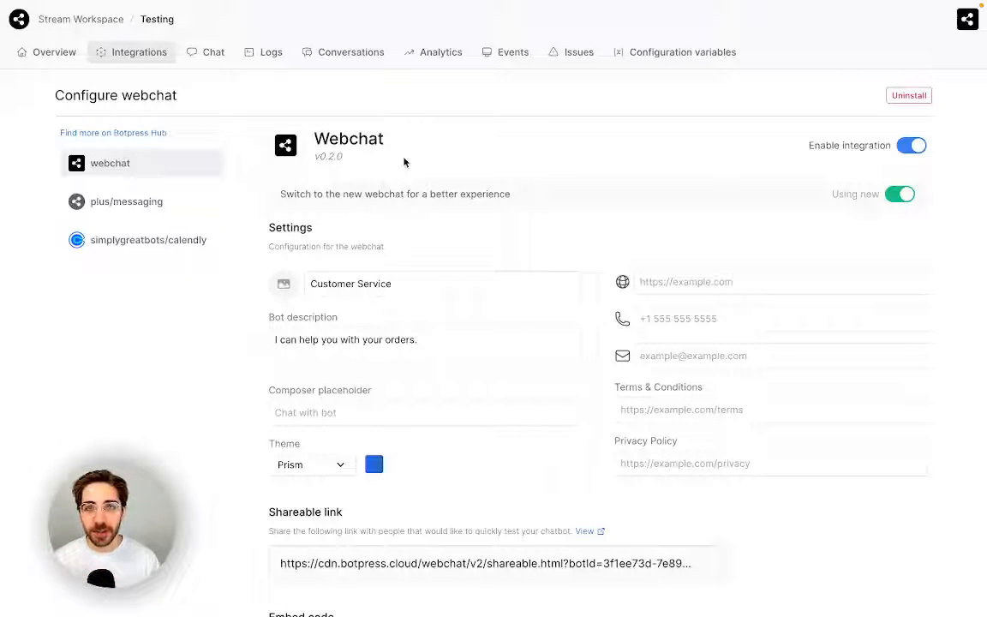
# Open the Testing bot in the studio and delete the Book_meeting, Trigger1 and Meeting_booked nodes from the Main workflow.
pyautogui.click(65, 62)
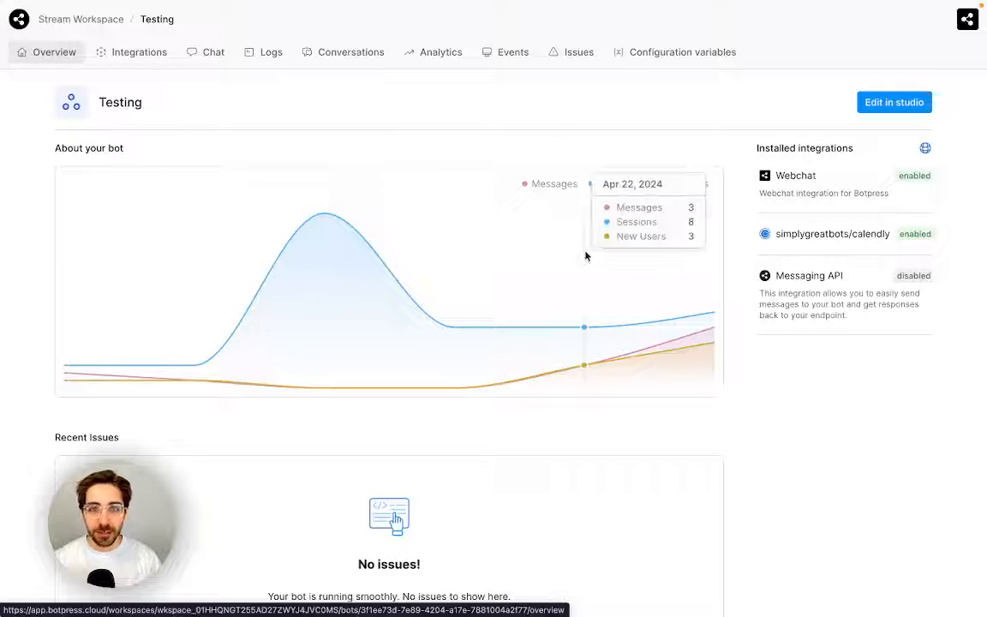
pyautogui.click(864, 107)
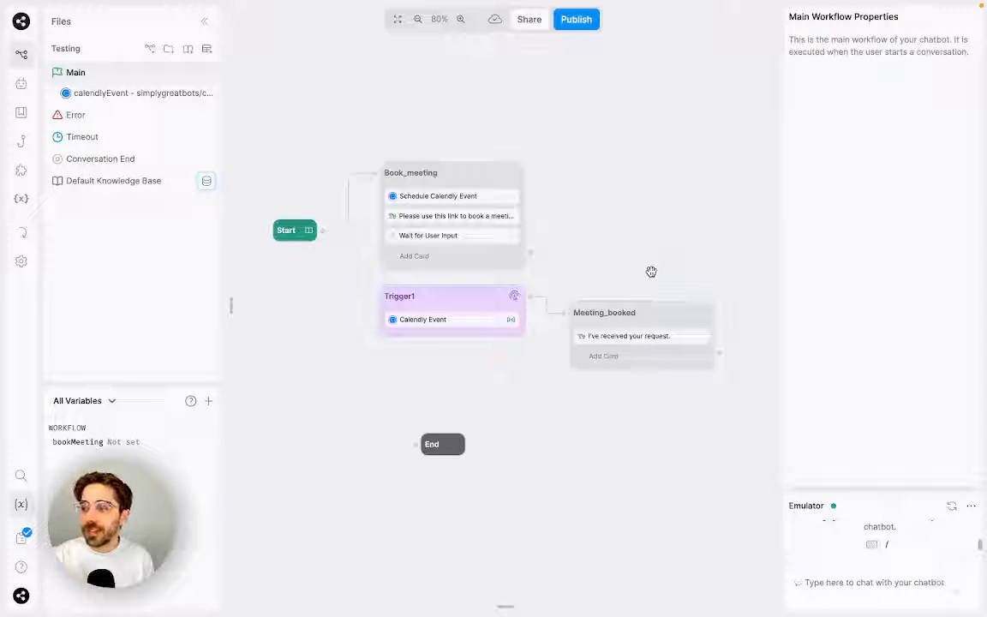
pyautogui.rightClick(479, 170)
pyautogui.click(514, 220)
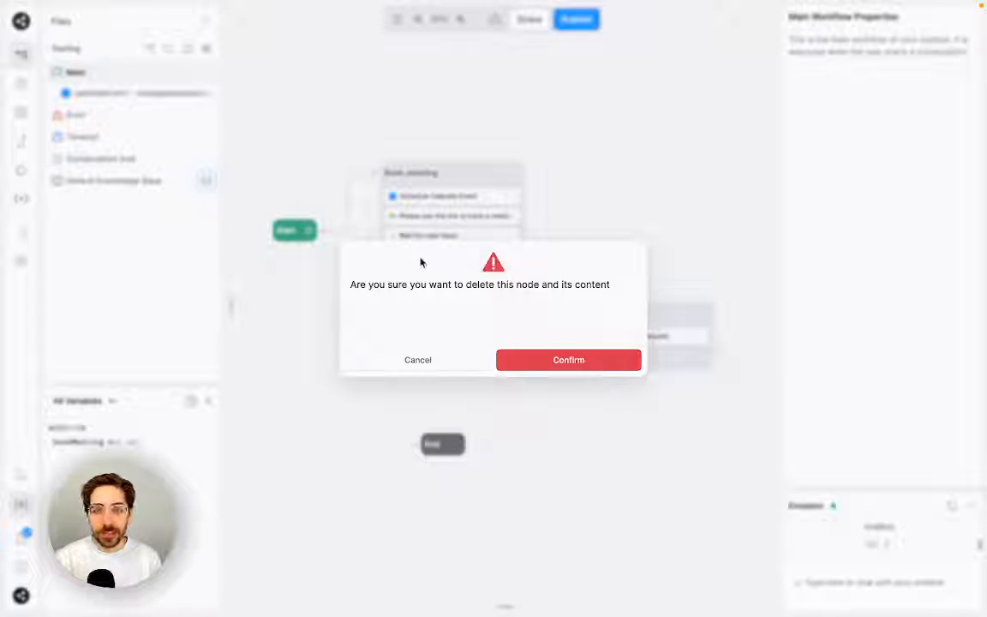
pyautogui.click(567, 363)
pyautogui.rightClick(485, 291)
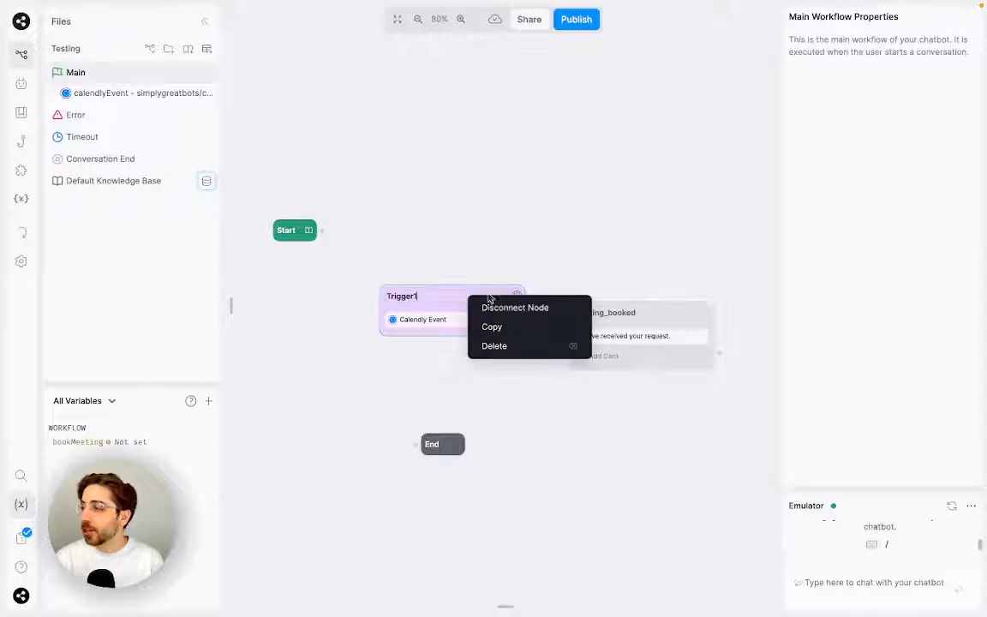
pyautogui.click(514, 346)
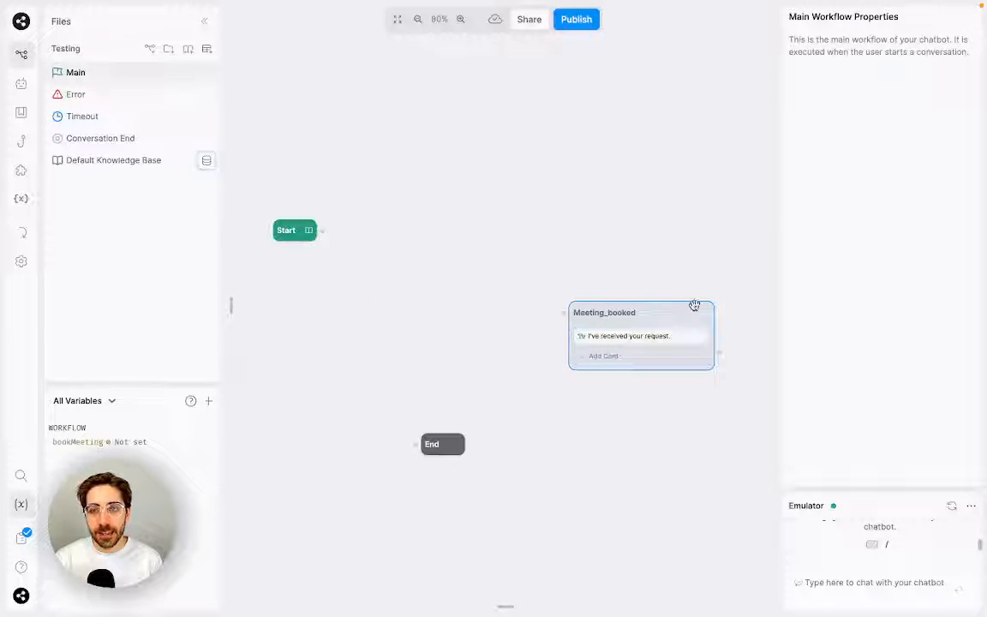
pyautogui.rightClick(690, 308)
pyautogui.click(706, 355)
pyautogui.click(610, 358)
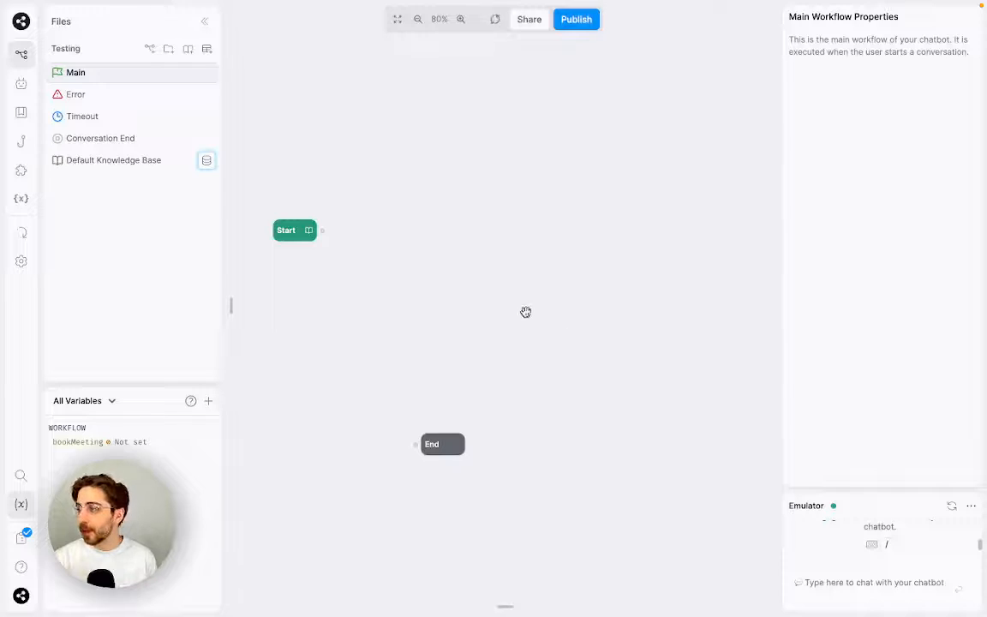
# Move the End node up and to the right, leaving space between it and the Start node.
pyautogui.moveTo(526, 311); pyautogui.dragTo(608, 317)
pyautogui.scroll(1, 605, 317)
pyautogui.moveTo(528, 451); pyautogui.dragTo(652, 225)
pyautogui.scroll(3, 620, 296)
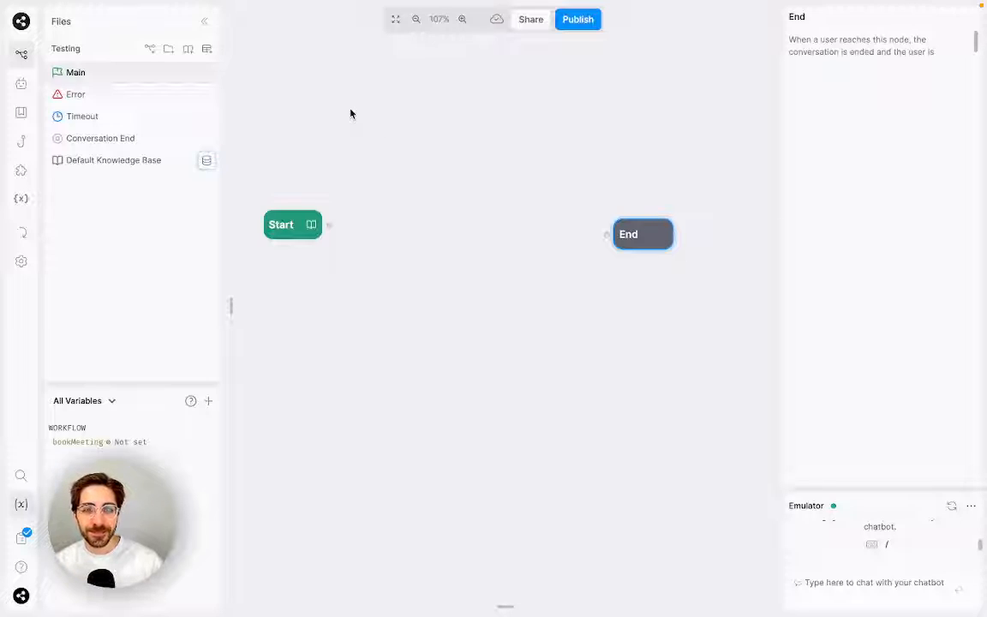
# Delete the workflow variable bookMeeting.
pyautogui.click(203, 443)
pyautogui.click(230, 478)
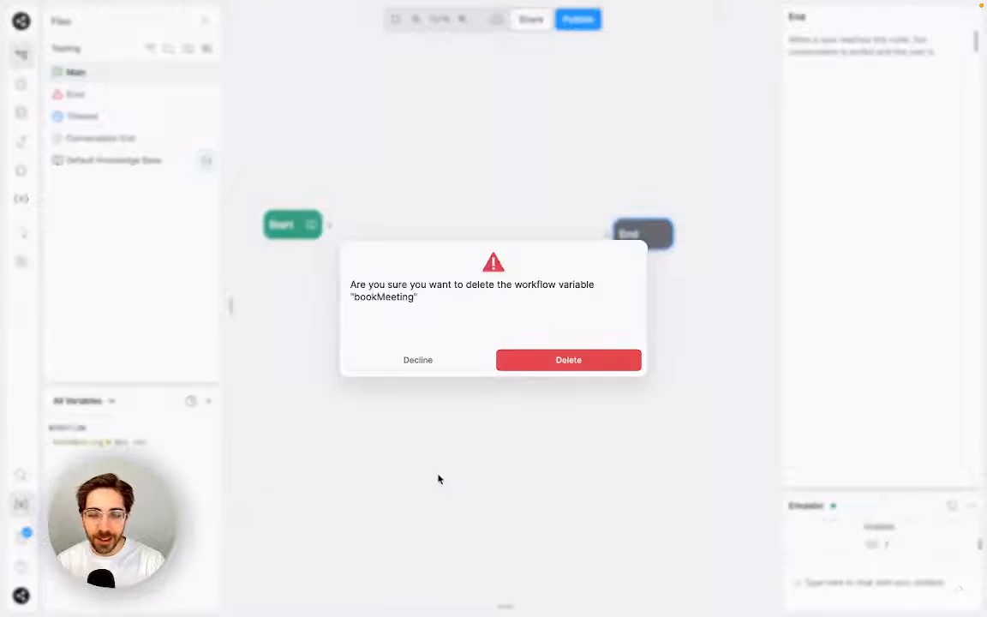
pyautogui.click(585, 365)
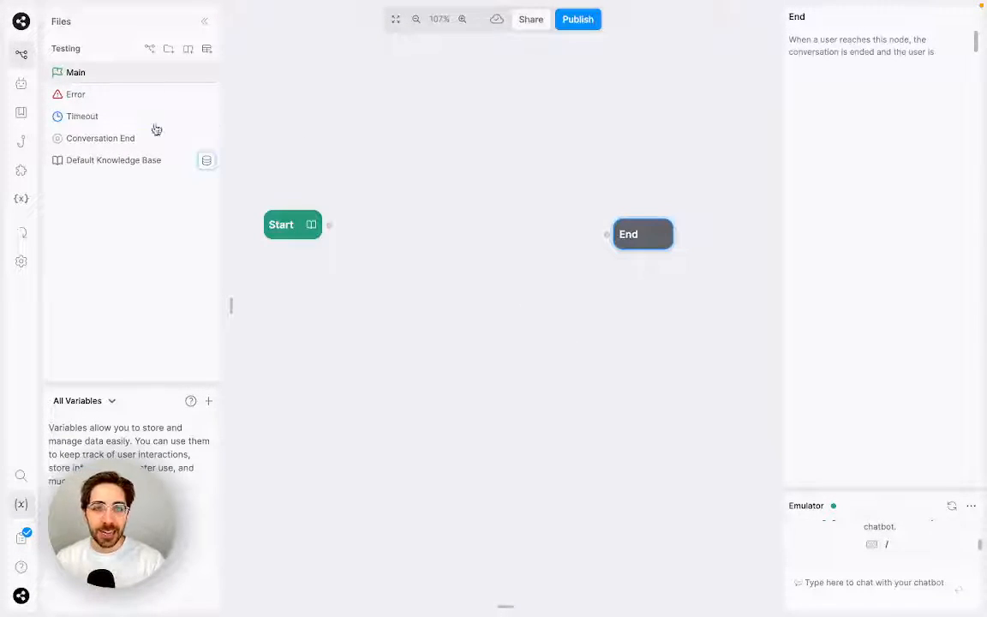
# Align the End node level with the Start node on the canvas.
pyautogui.moveTo(656, 236); pyautogui.dragTo(657, 224)
pyautogui.moveTo(520, 289); pyautogui.dragTo(592, 311)
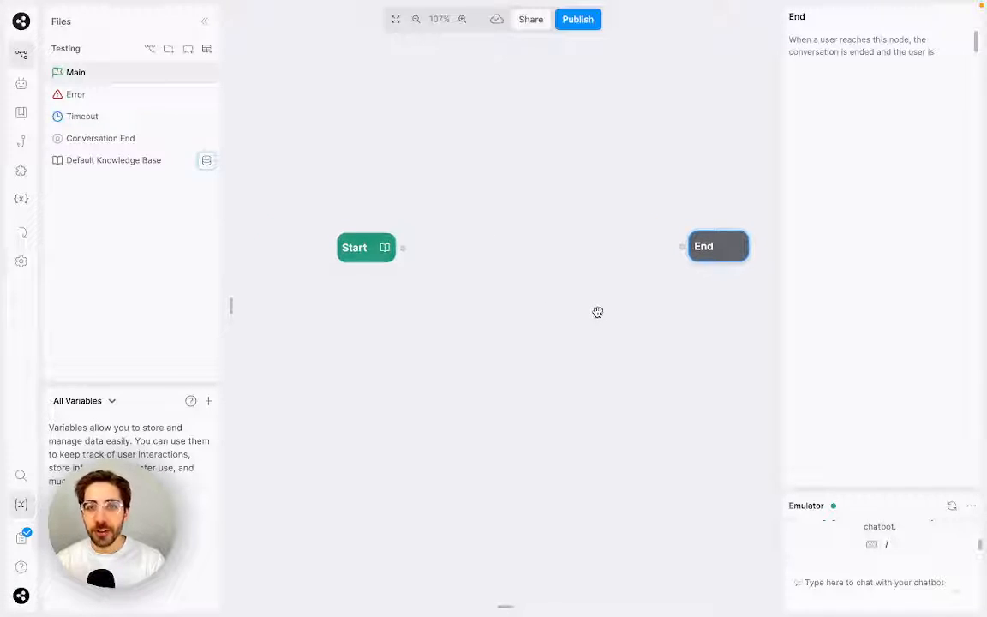
pyautogui.scroll(1, 597, 312)
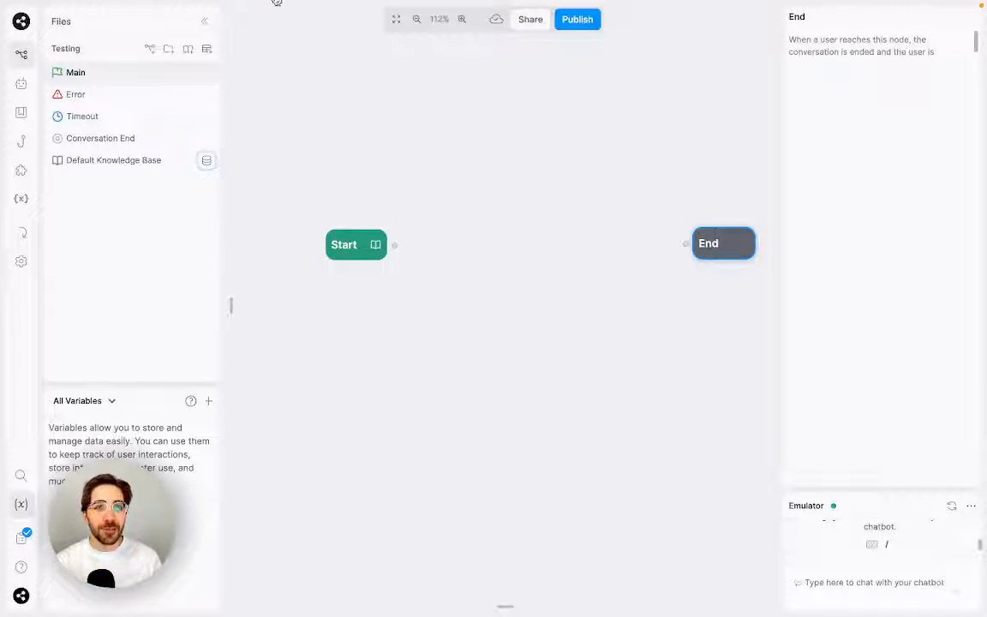
# Open the Vision Agent's configuration and check that the agent is enabled.
pyautogui.click(21, 83)
pyautogui.click(73, 112)
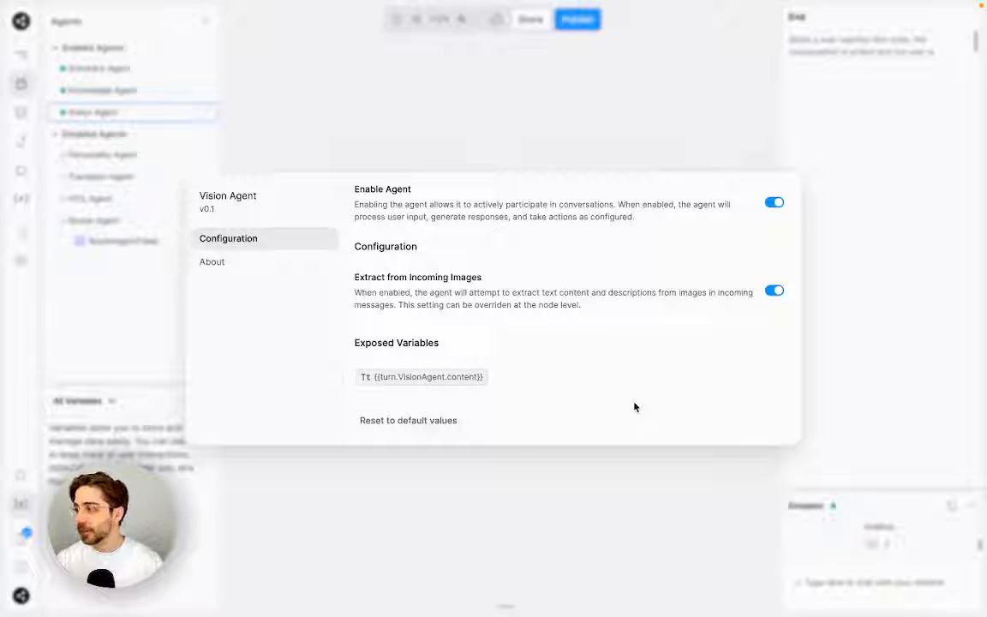
pyautogui.click(549, 518)
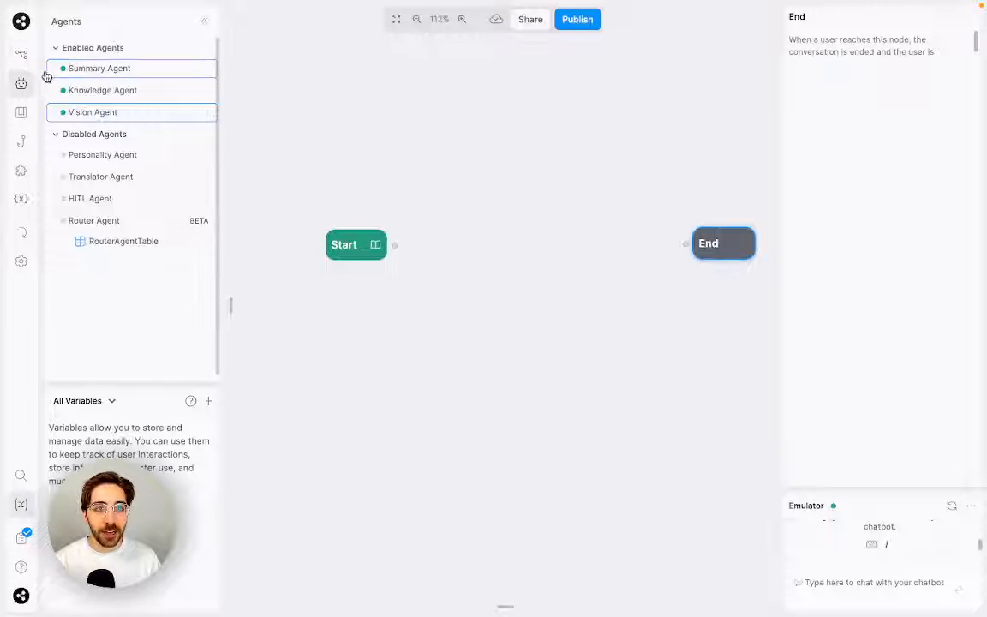
pyautogui.click(112, 114)
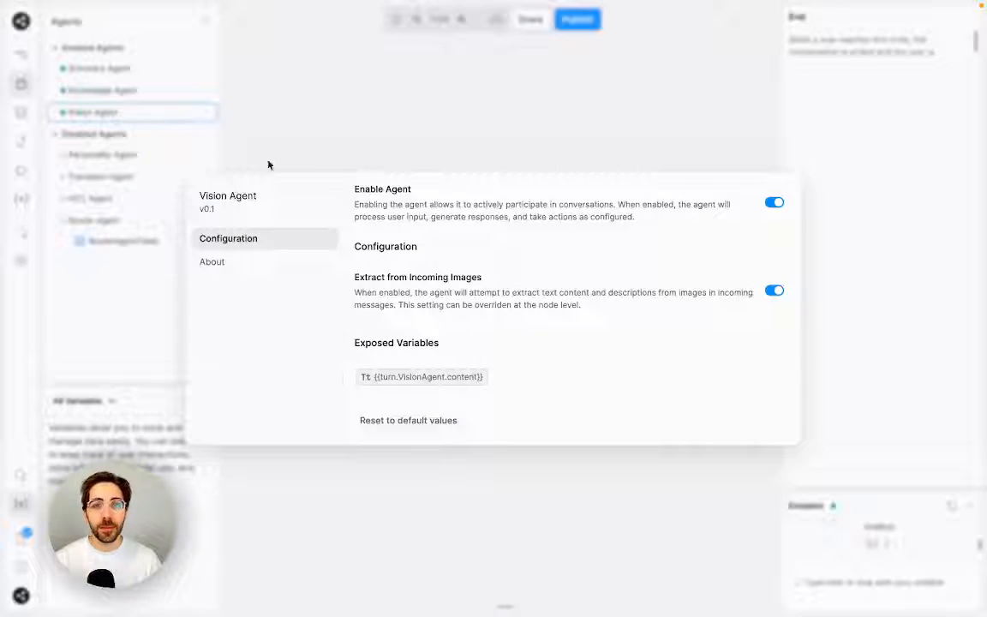
pyautogui.click(774, 202)
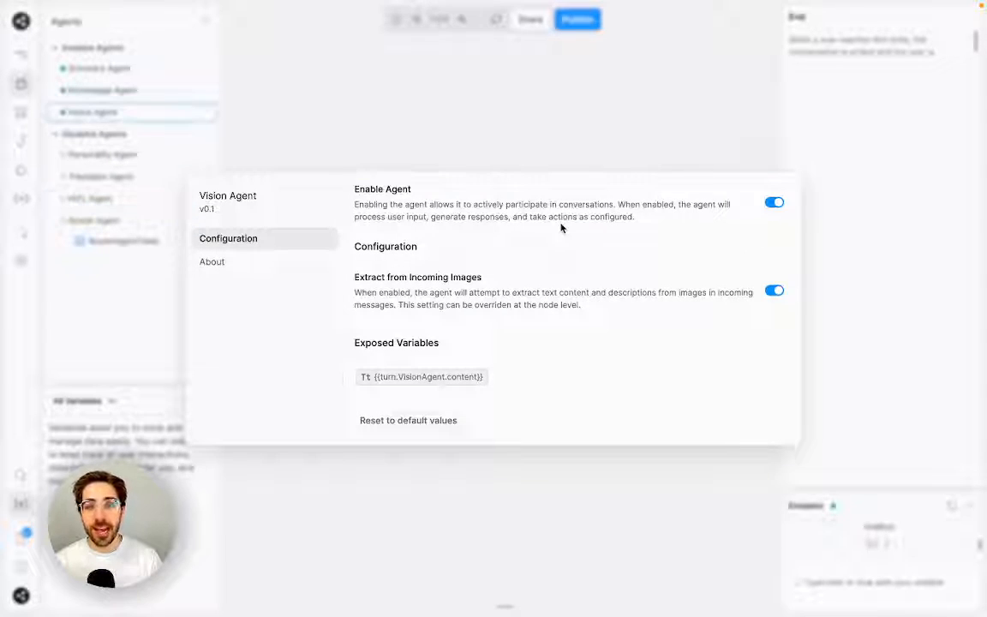
pyautogui.click(569, 118)
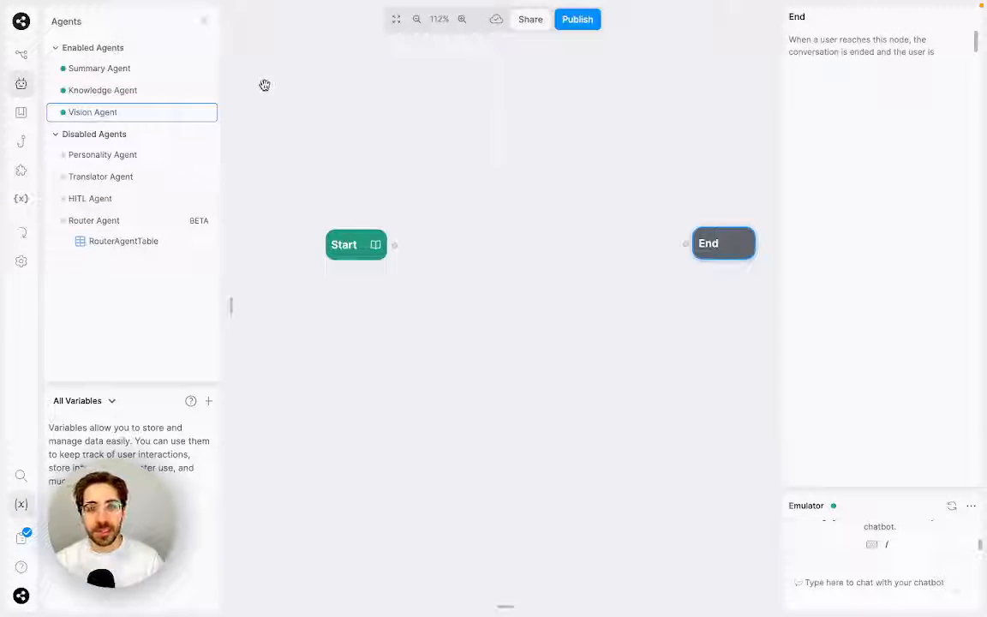
# Add an Extract Content from Image card in a new node between Start and End in the Main workflow.
pyautogui.moveTo(230, 93)
pyautogui.click(21, 54)
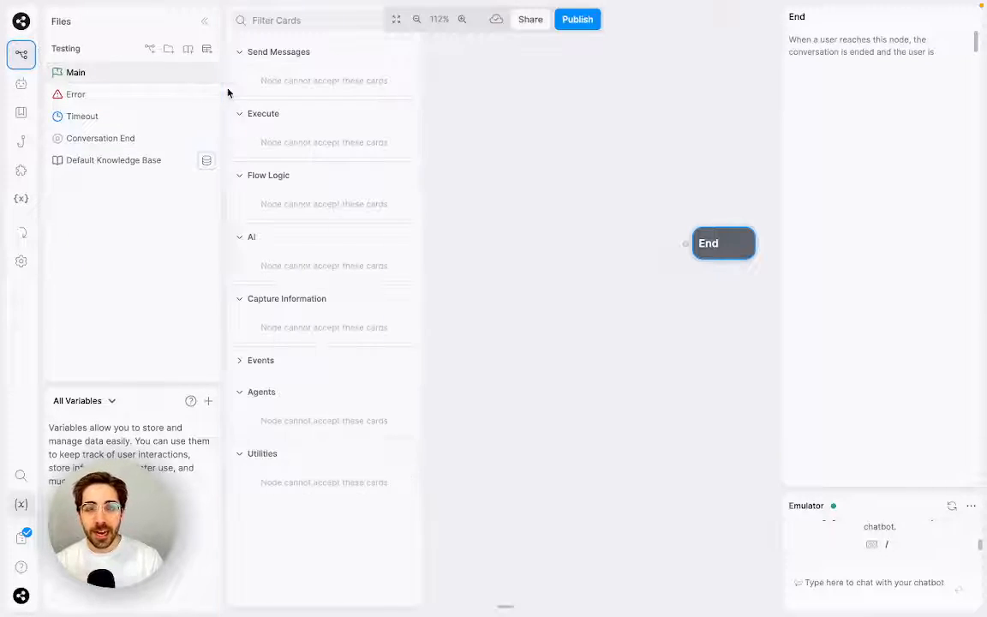
pyautogui.click(504, 278)
pyautogui.moveTo(227, 224)
pyautogui.scroll(-8, 313, 347)
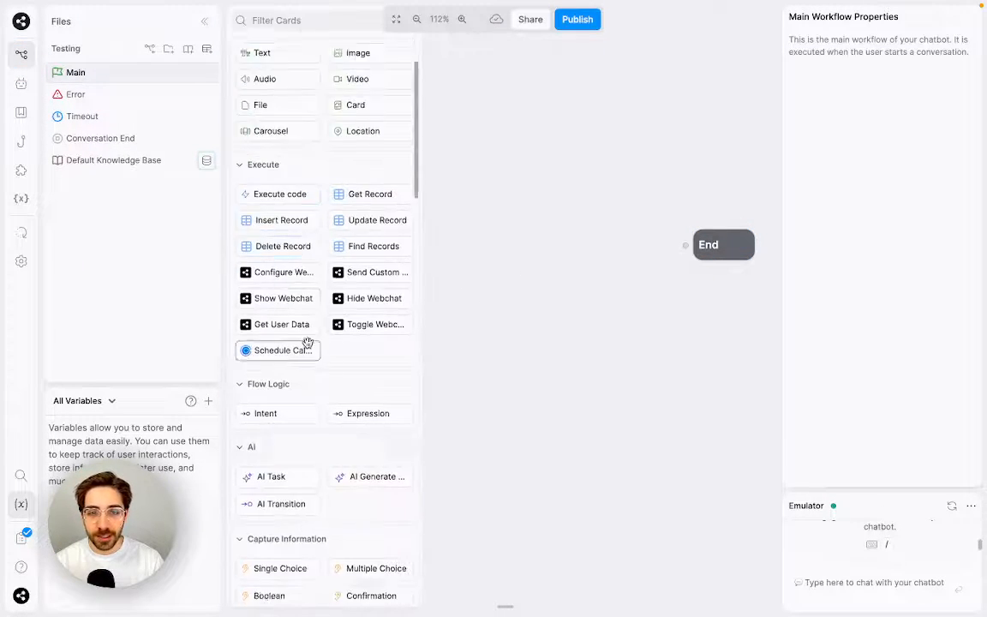
pyautogui.moveTo(241, 452)
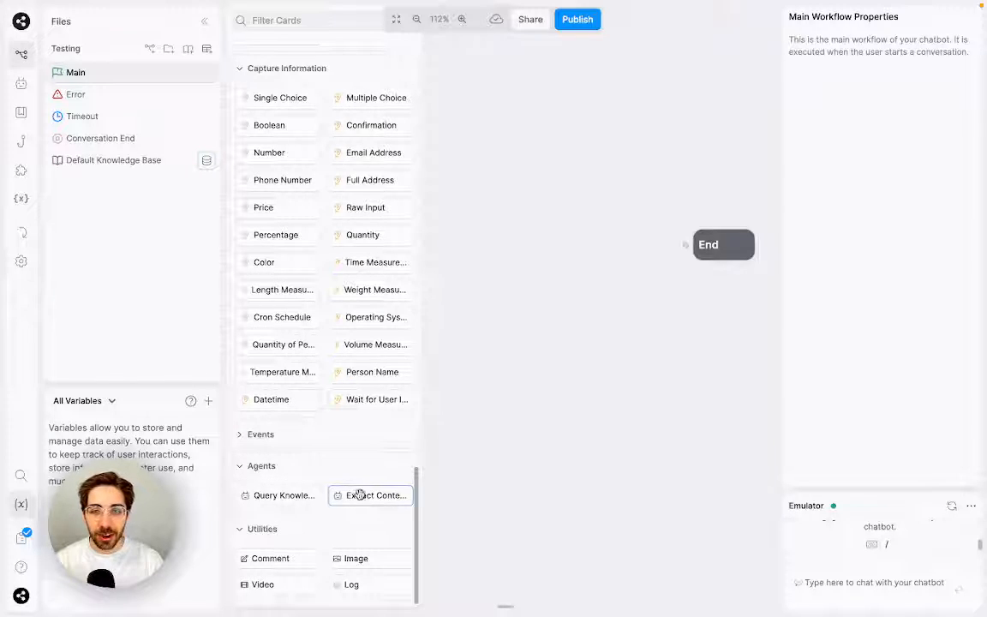
pyautogui.moveTo(361, 499)
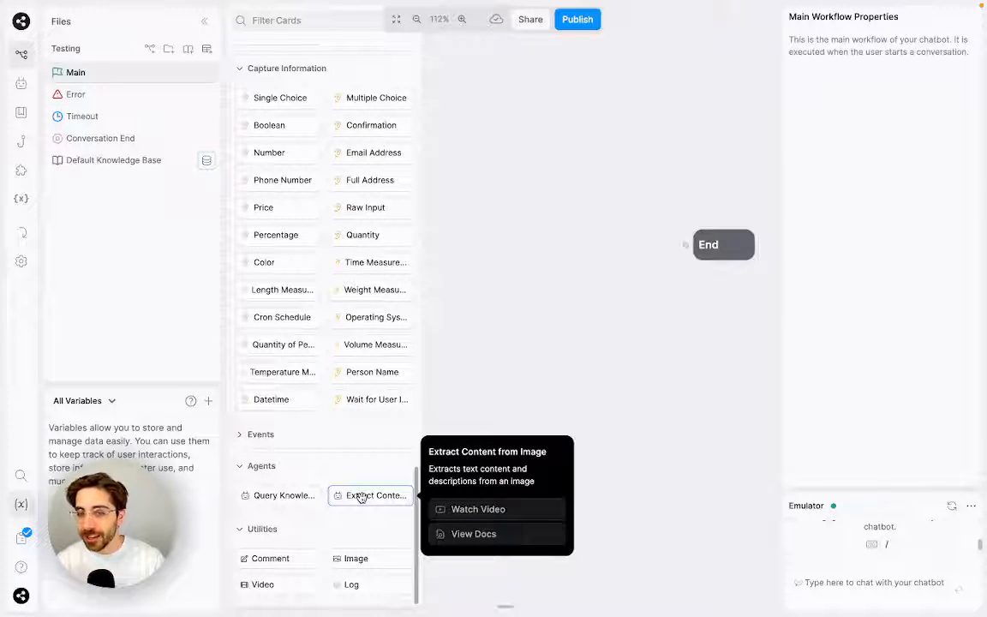
pyautogui.moveTo(363, 497); pyautogui.dragTo(487, 227)
pyautogui.moveTo(607, 241); pyautogui.dragTo(558, 208)
pyautogui.click(573, 383)
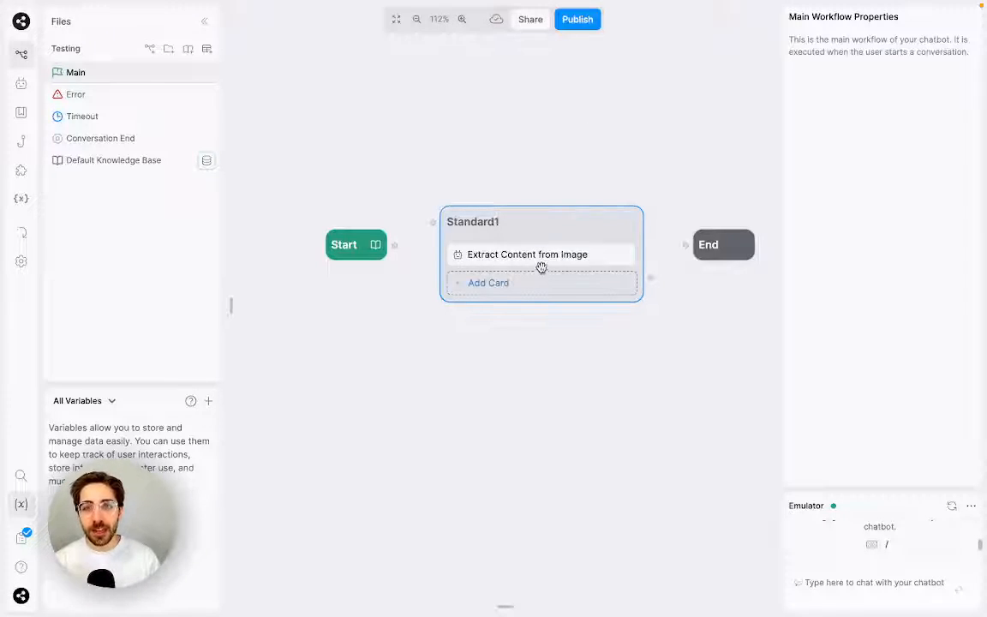
# Store the Extract Content from Image card's answer in a new workflow variable named parsedImage.
pyautogui.click(566, 259)
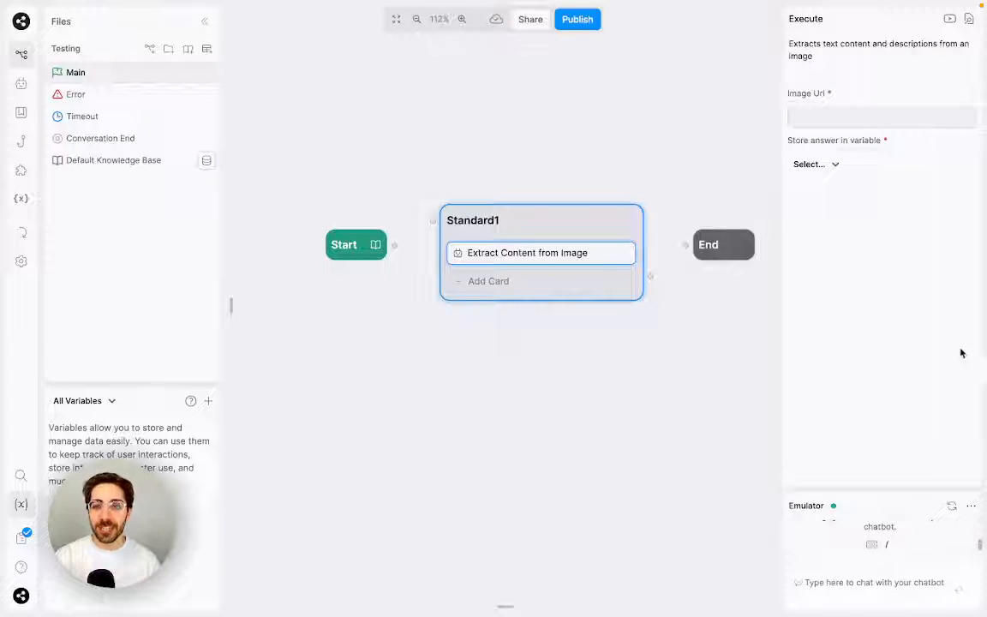
pyautogui.click(844, 122)
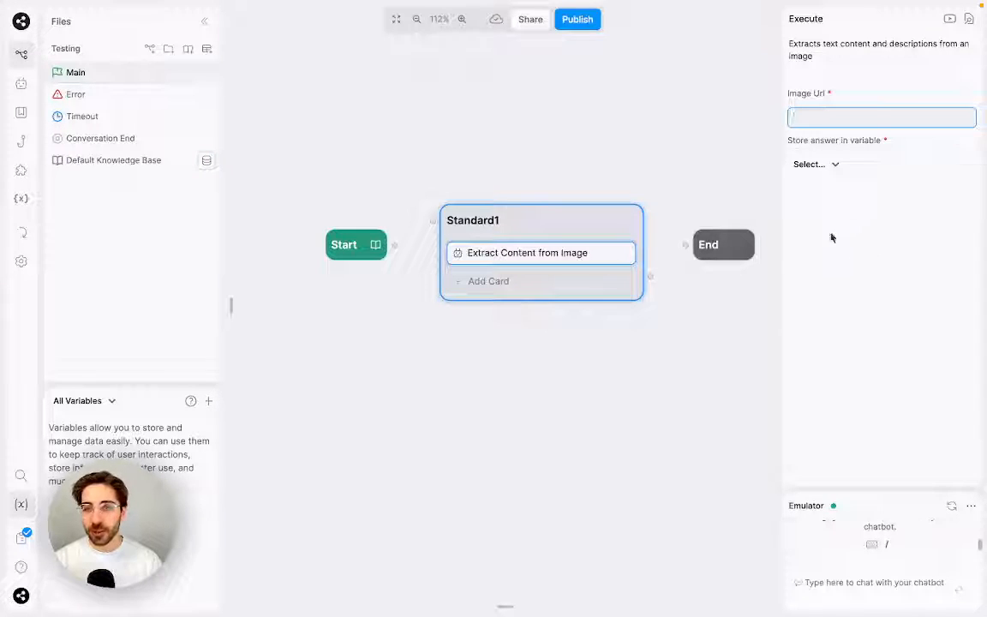
pyautogui.click(826, 171)
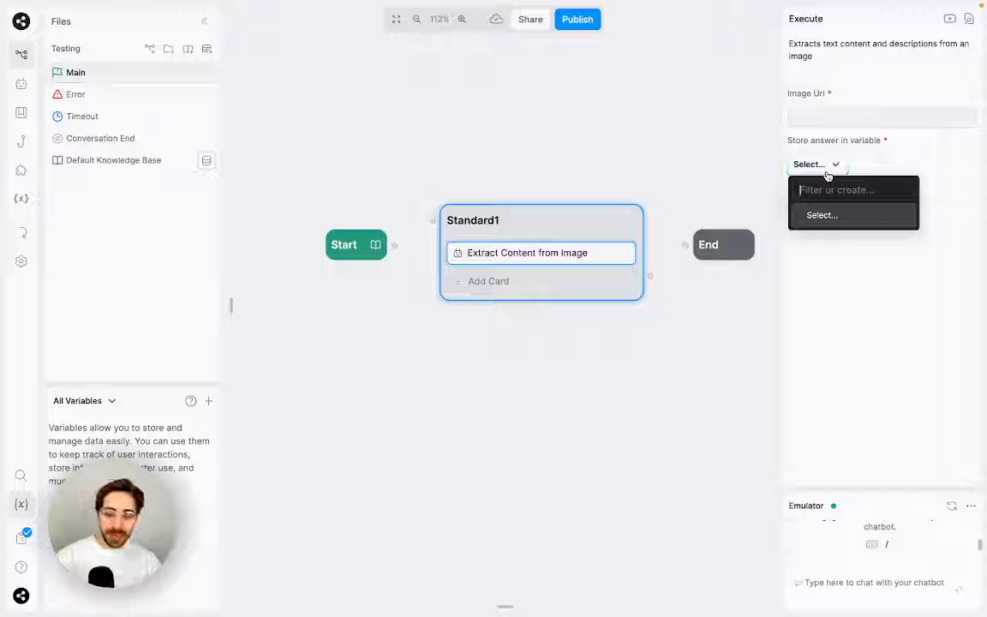
pyautogui.write('parsedImage')
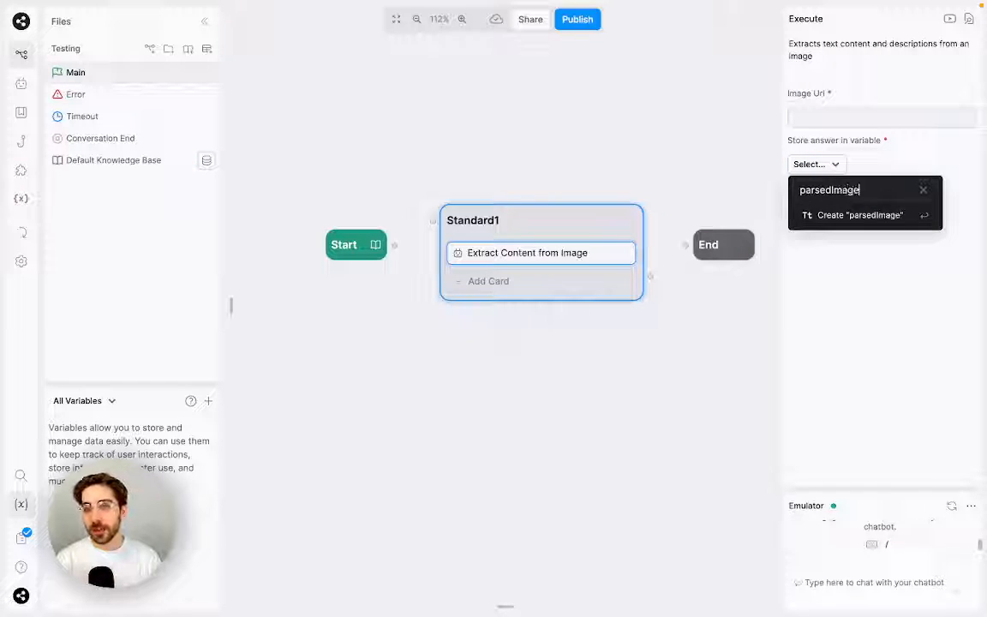
pyautogui.press('Return')
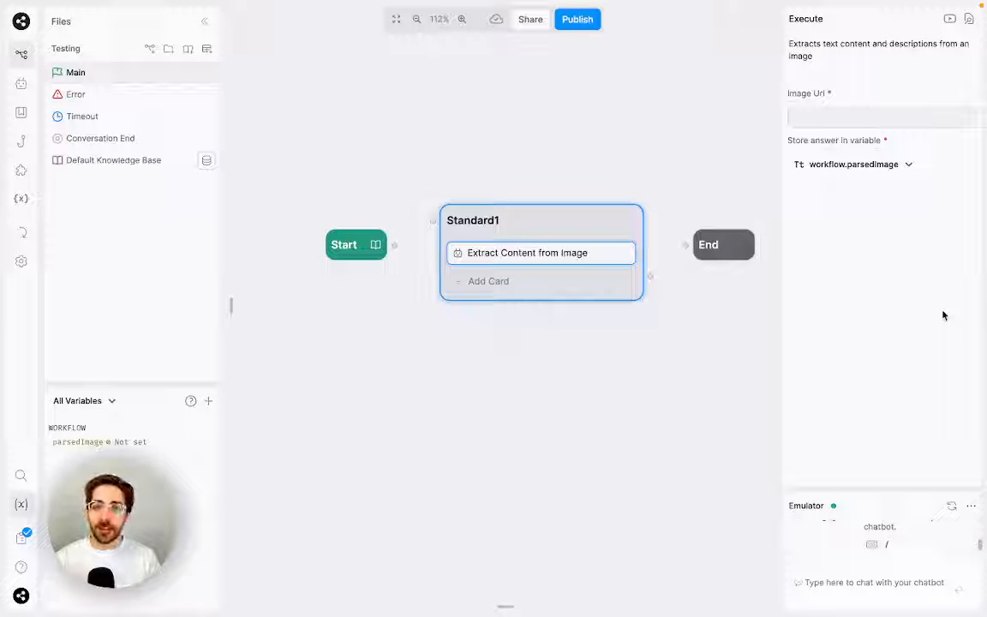
# Search Google Images for "photo of a receipt" in a new browser tab.
pyautogui.moveTo(545, 5)
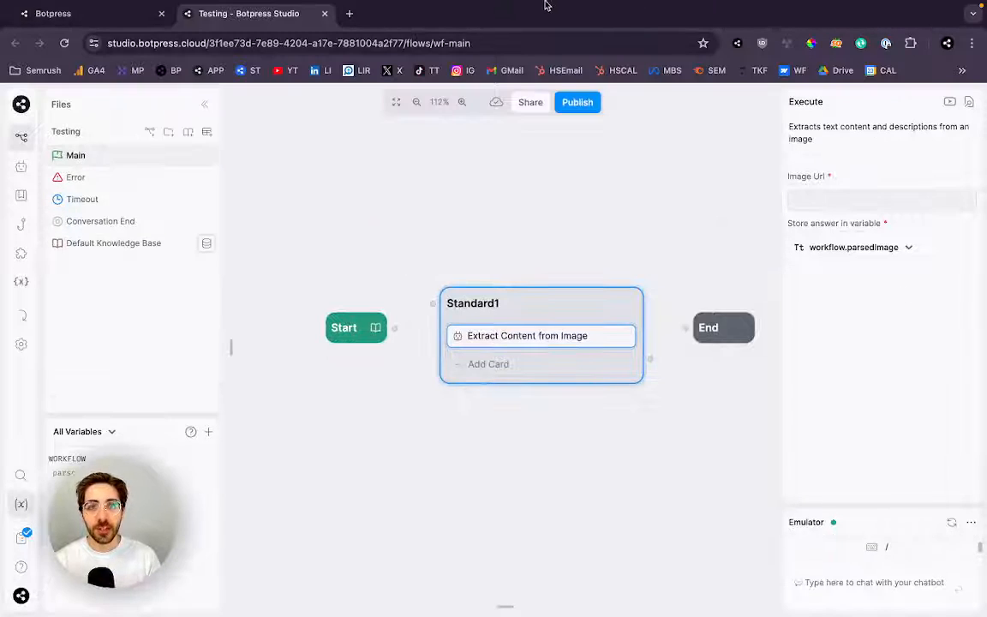
pyautogui.click(349, 13)
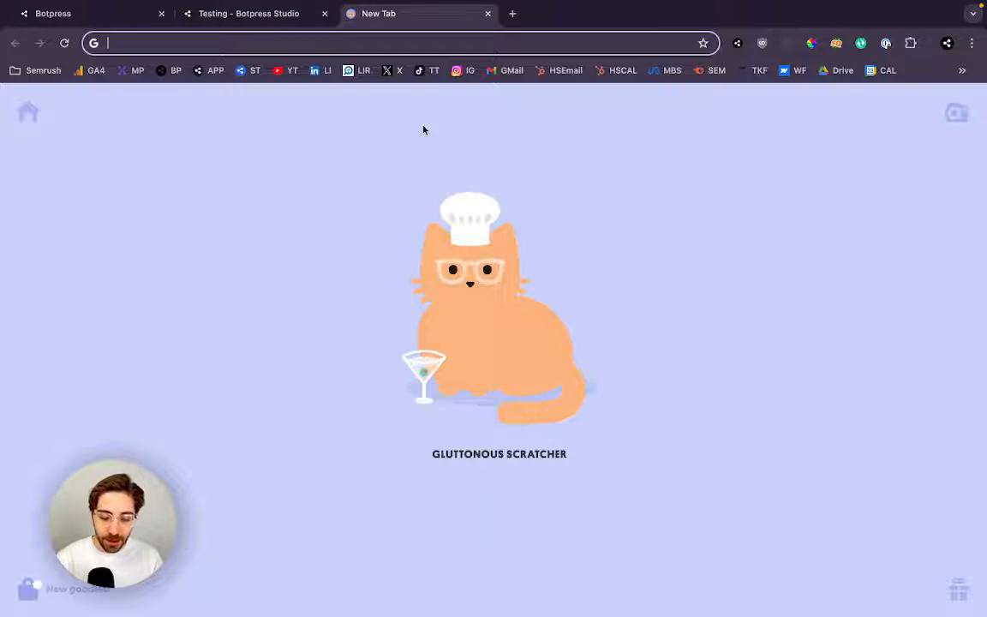
pyautogui.write('photo of')
pyautogui.press('Return')
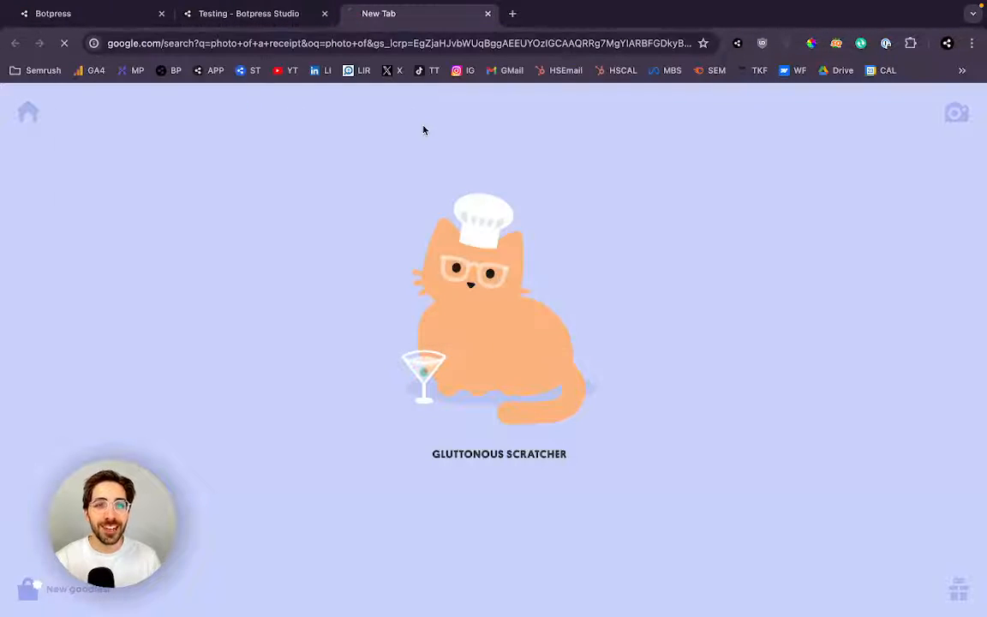
pyautogui.click(188, 180)
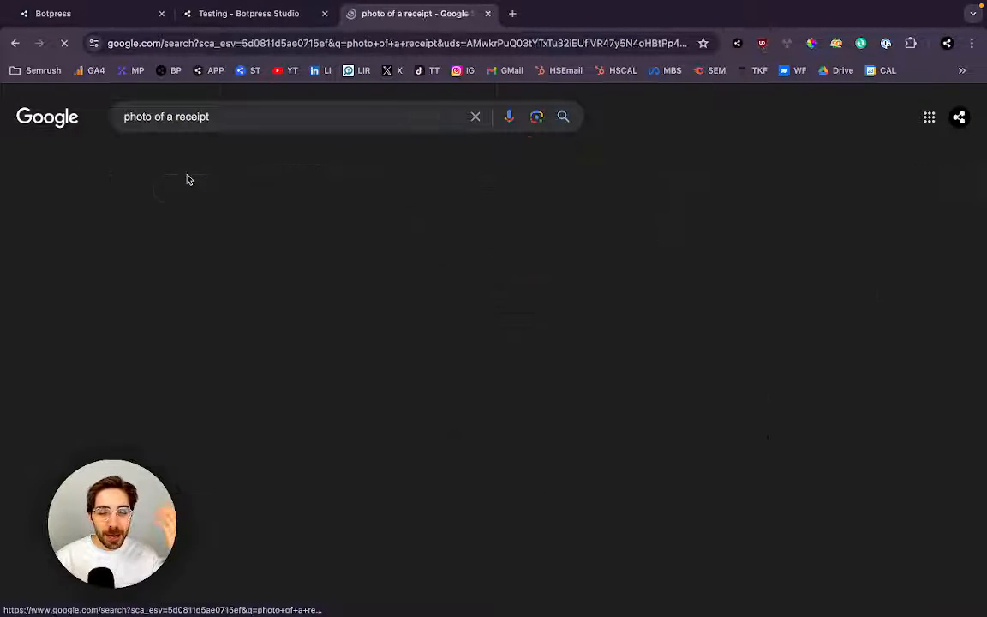
pyautogui.scroll(-2, 829, 327)
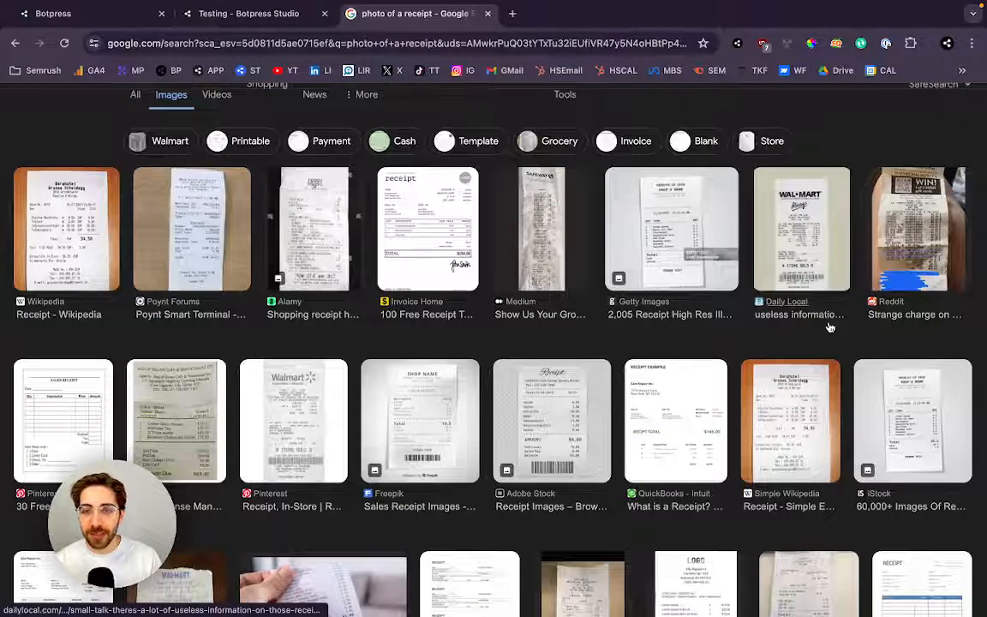
# Open the Adobe Stock receipt picture in the image results and copy its image address.
pyautogui.click(531, 402)
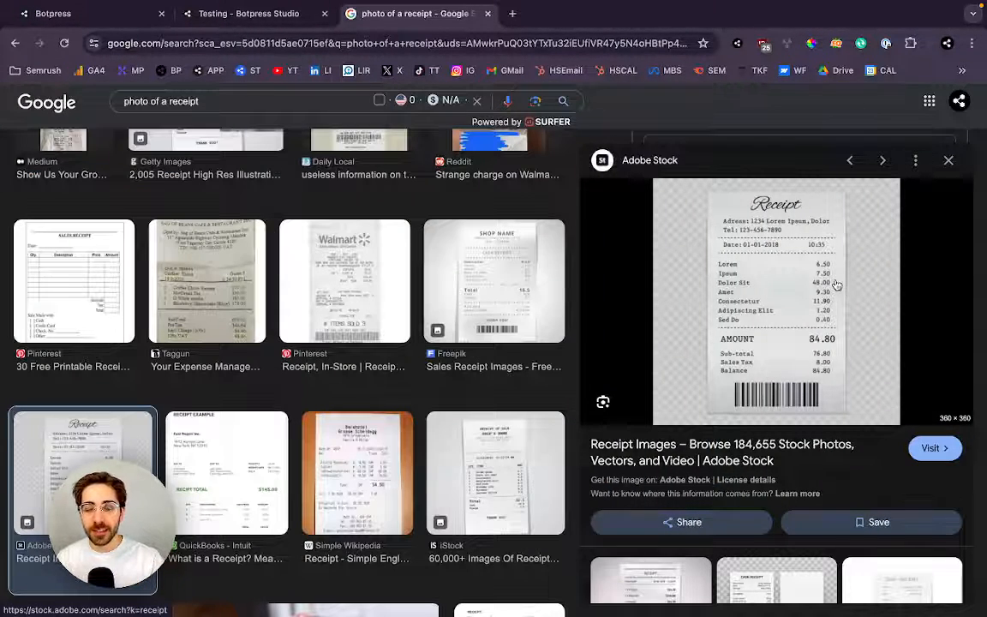
pyautogui.rightClick(802, 256)
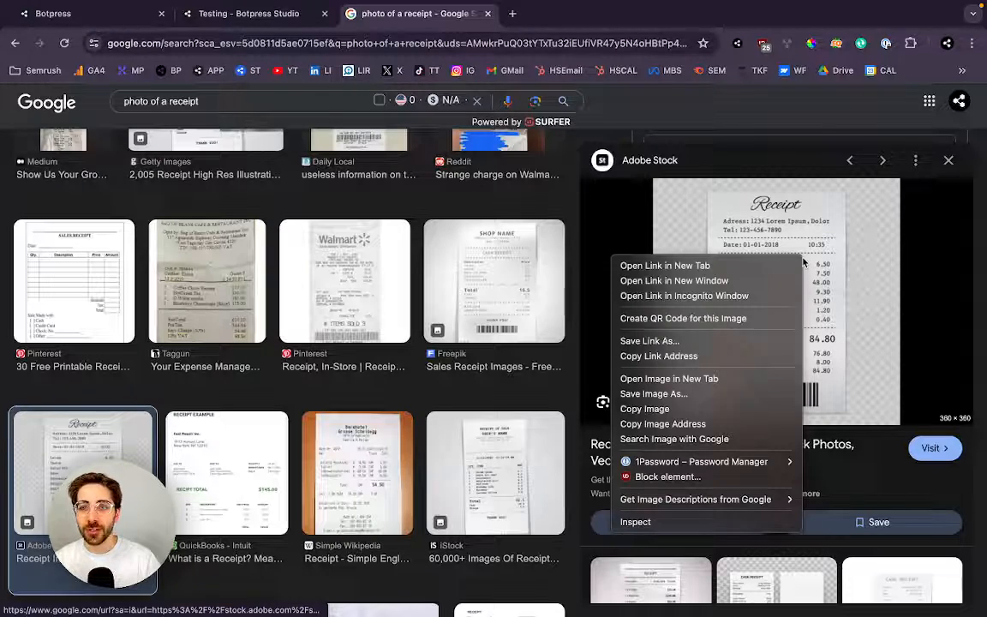
pyautogui.click(708, 424)
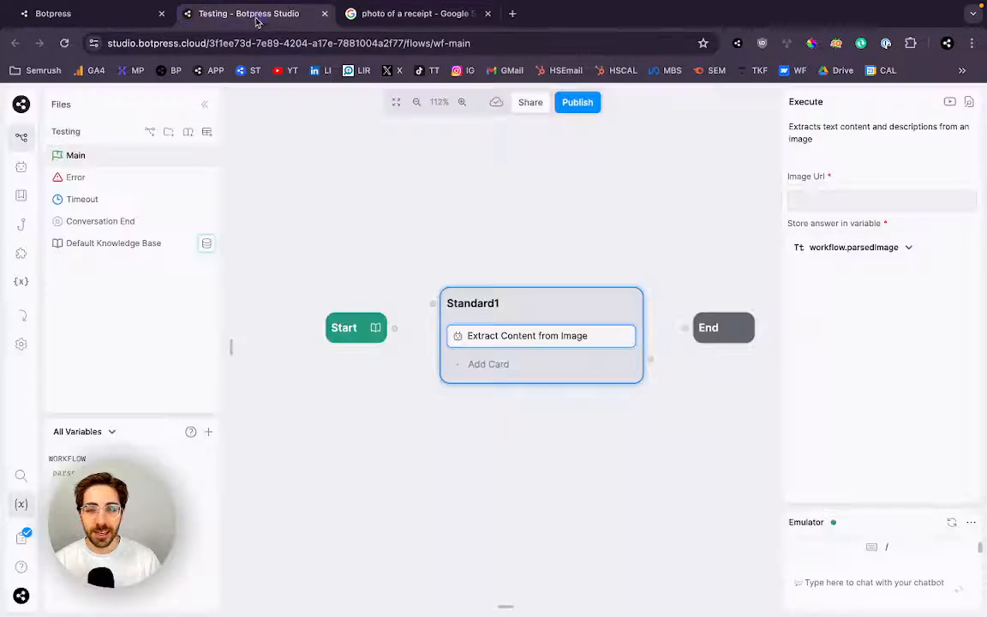
# Return to Botpress Studio and paste the copied image address as the Extract Content from Image card's Image Url.
pyautogui.click(253, 14)
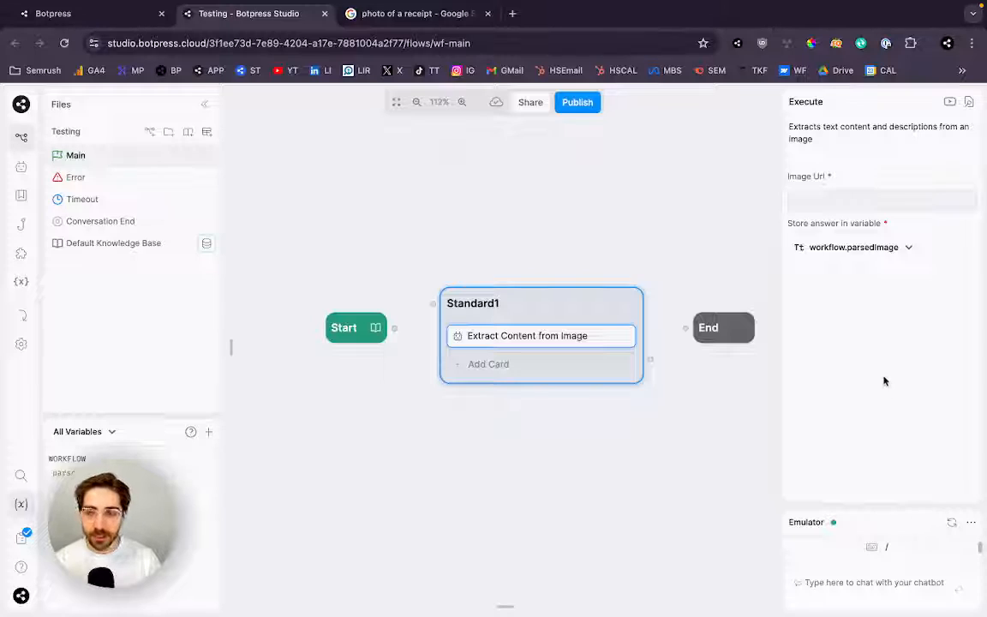
pyautogui.click(872, 124)
pyautogui.press('super+v')
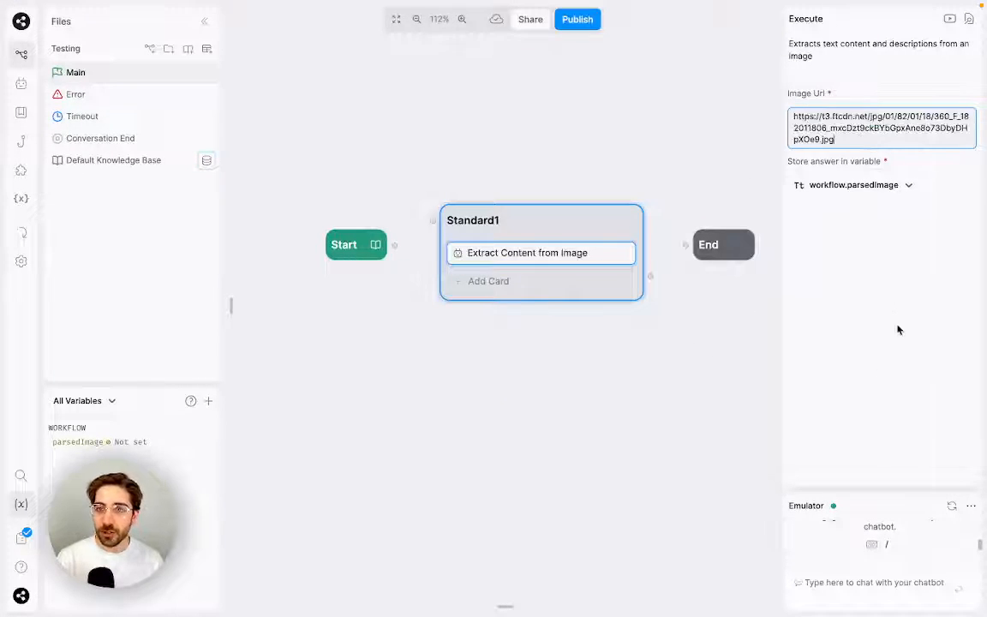
pyautogui.click(898, 330)
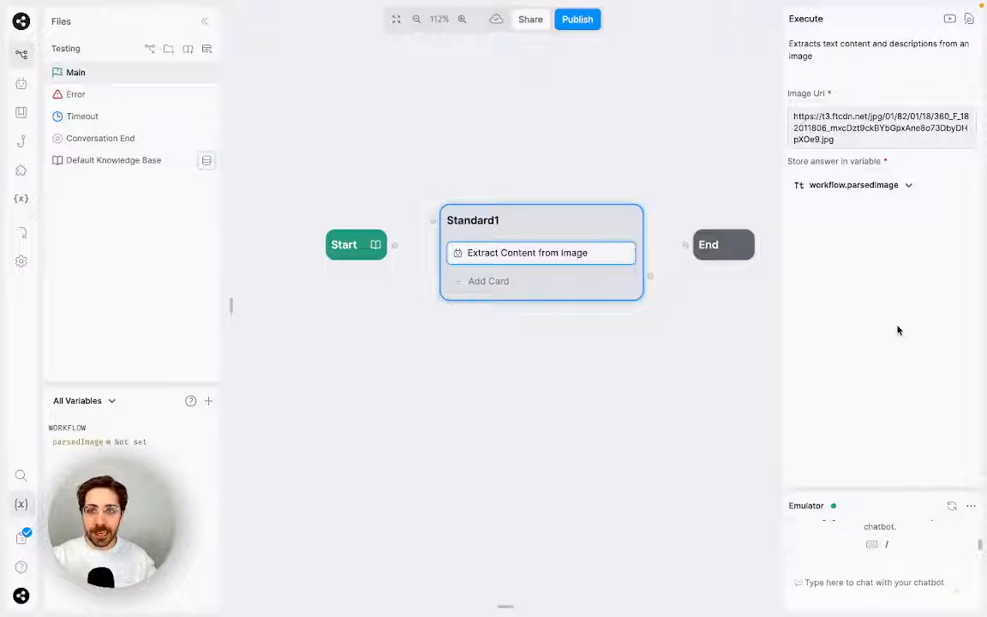
pyautogui.click(861, 135)
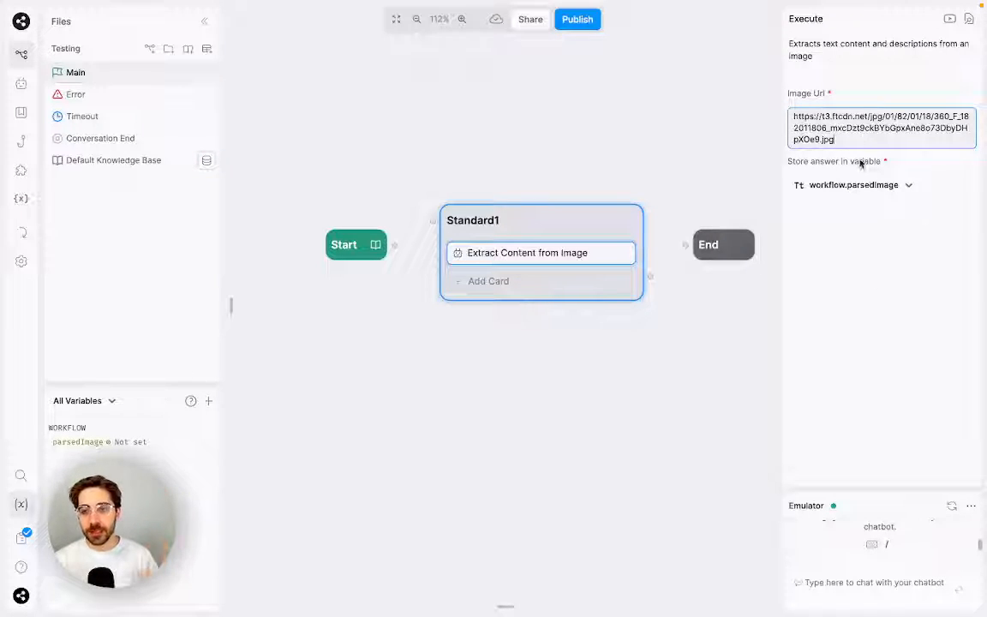
# Enlarge the emulator's height and add a Text card after Extract Content from Image in the Standard1 node.
pyautogui.moveTo(860, 483); pyautogui.dragTo(867, 305)
pyautogui.moveTo(247, 137)
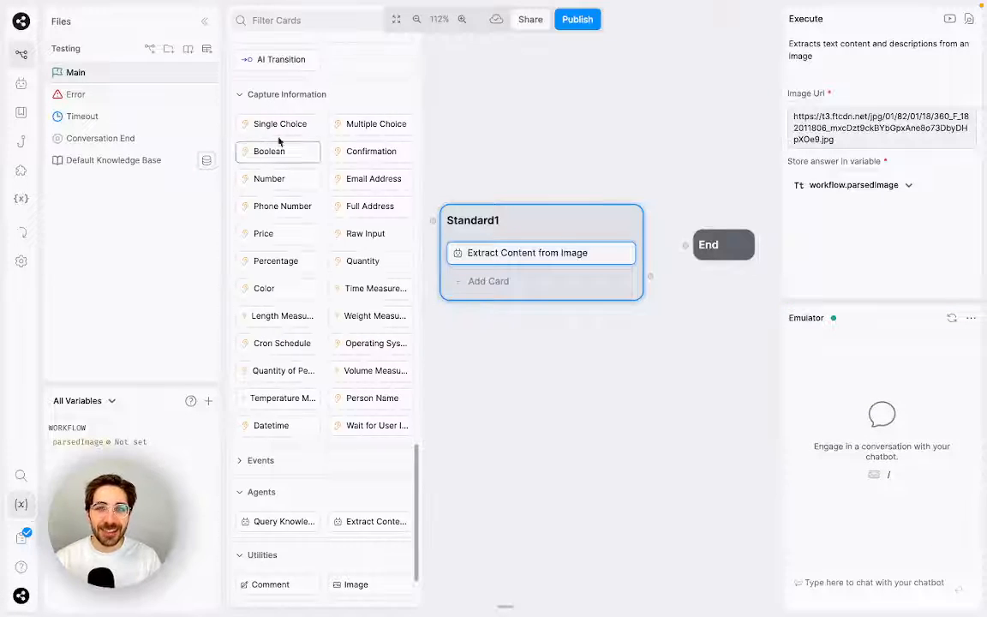
pyautogui.scroll(8, 257, 129)
pyautogui.moveTo(282, 90); pyautogui.dragTo(476, 281)
# Connect the Start node to Standard1 and set Start's included knowledge bases to Disable Search.
pyautogui.click(343, 240)
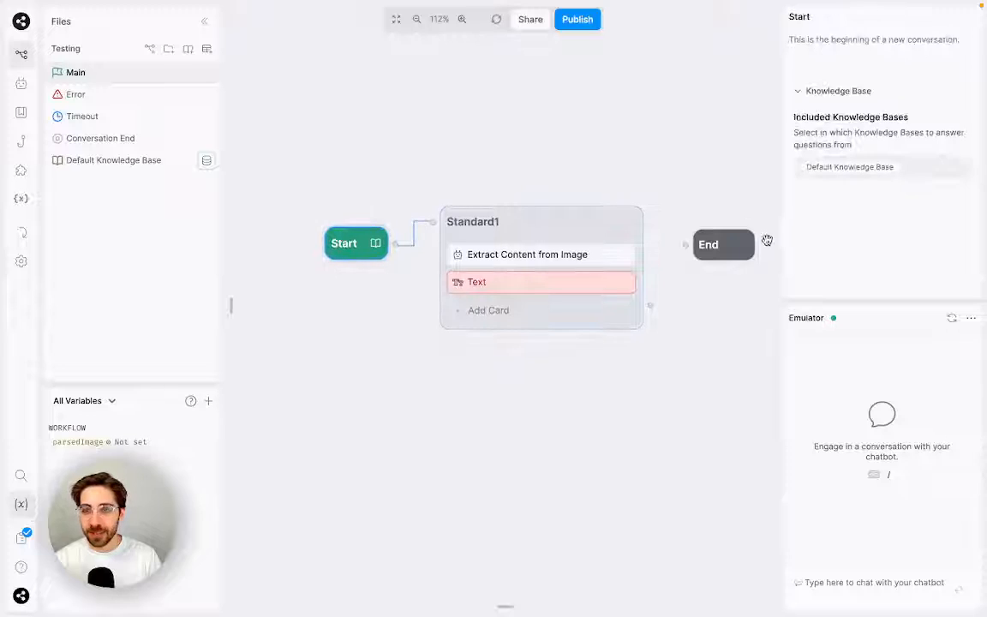
pyautogui.click(919, 166)
pyautogui.click(894, 241)
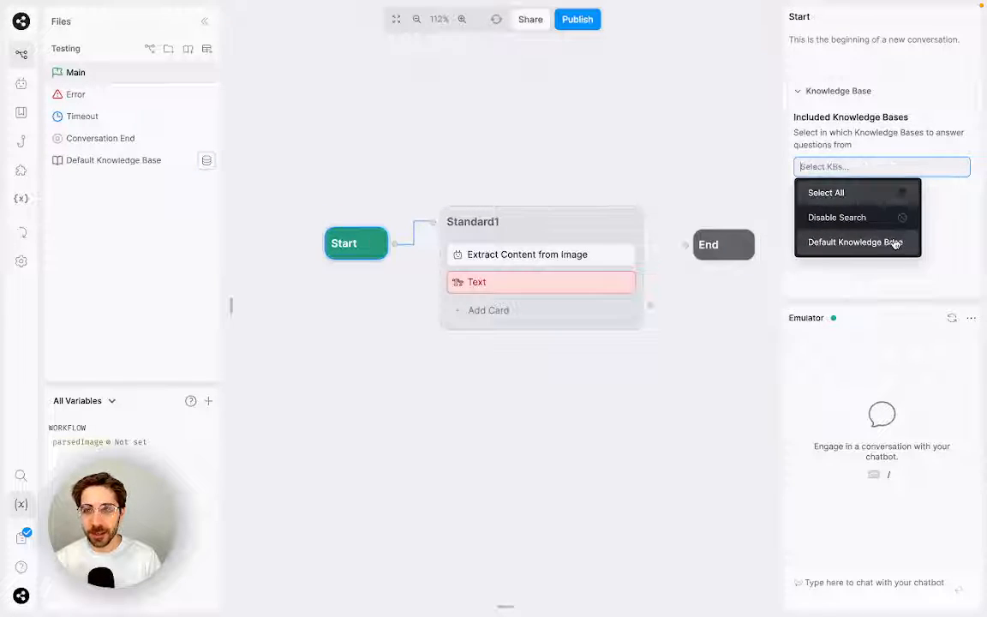
pyautogui.click(815, 217)
# Rename the Standard1 node as Extract_image and set its Text card's message to {{workflow.parsedImage}}.
pyautogui.doubleClick(470, 221)
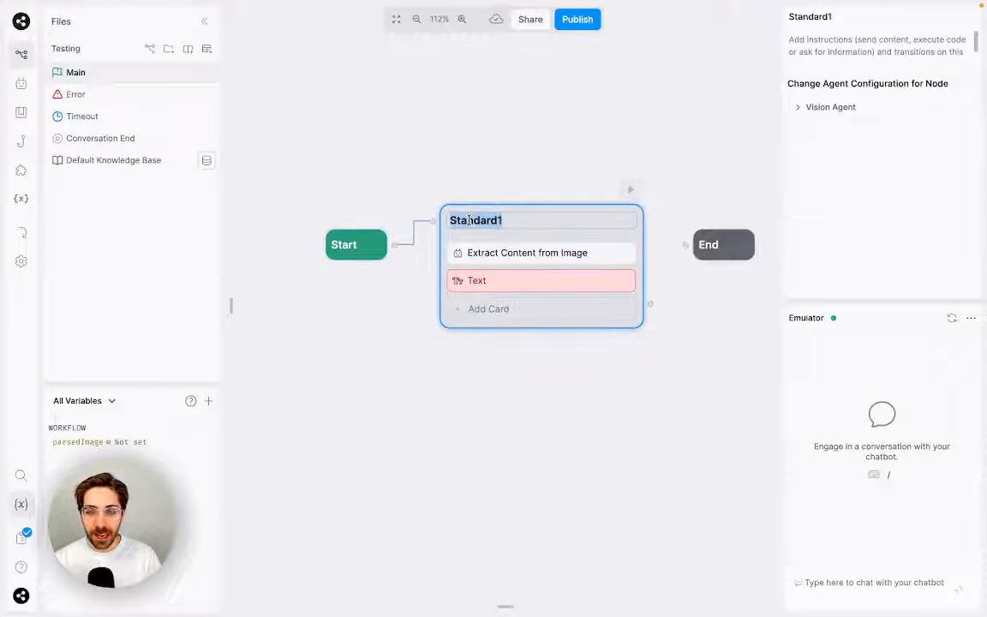
pyautogui.write('Extract_image')
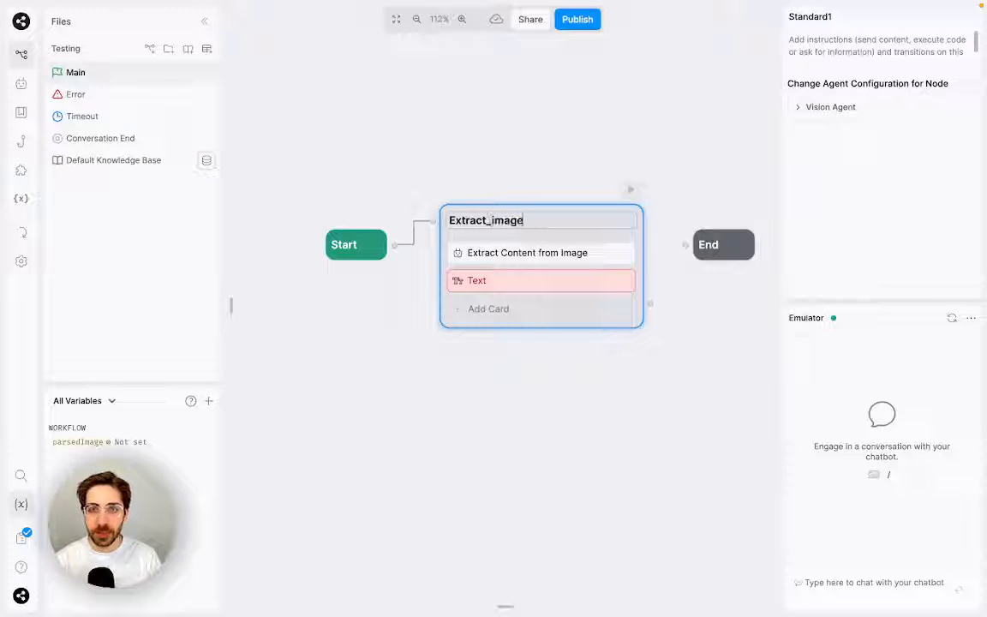
pyautogui.click(510, 256)
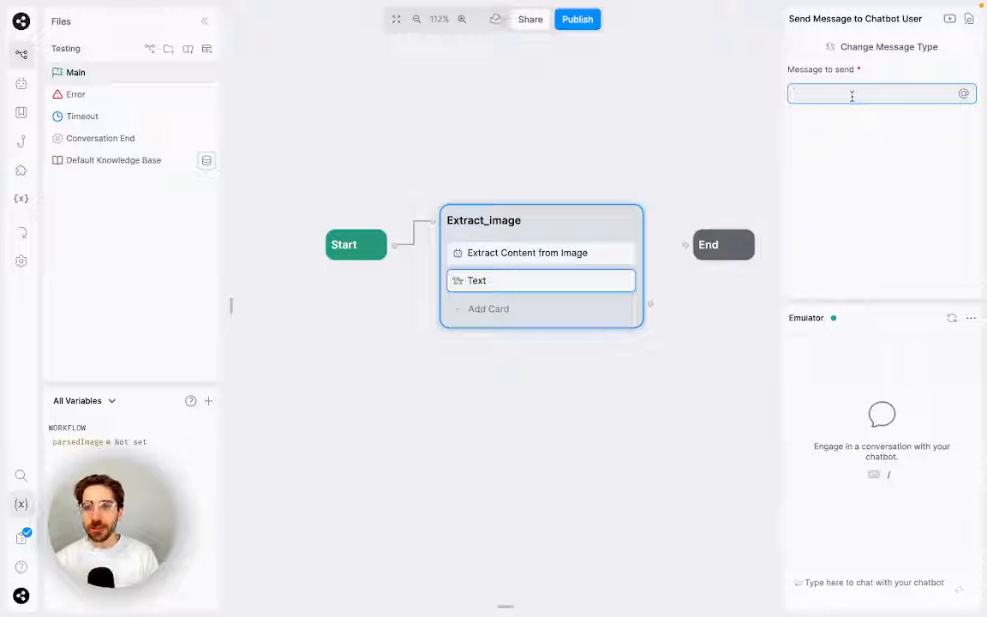
pyautogui.write('{{work')
pyautogui.write('flow.')
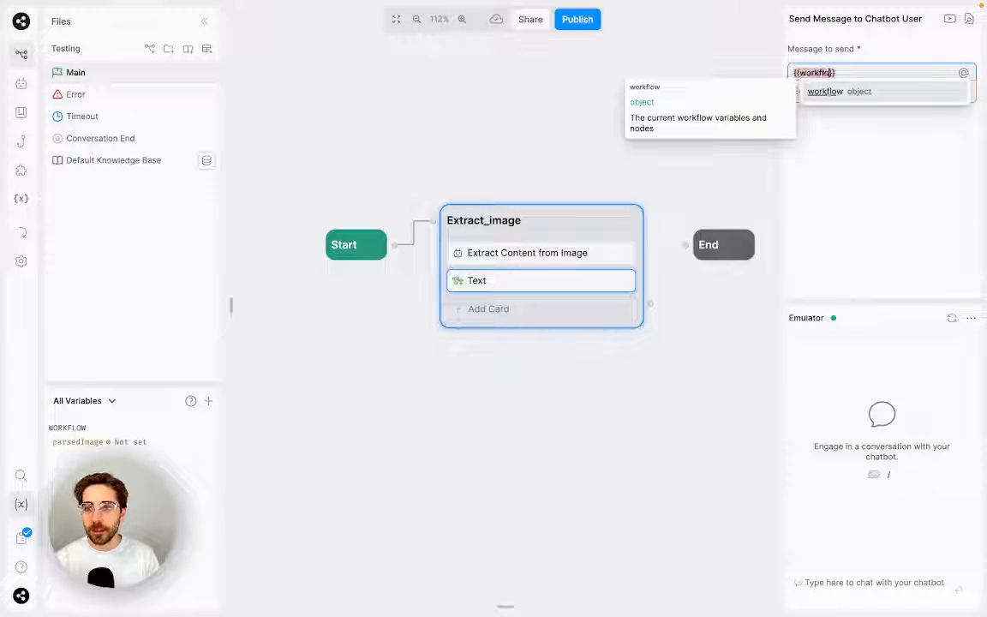
pyautogui.click(856, 91)
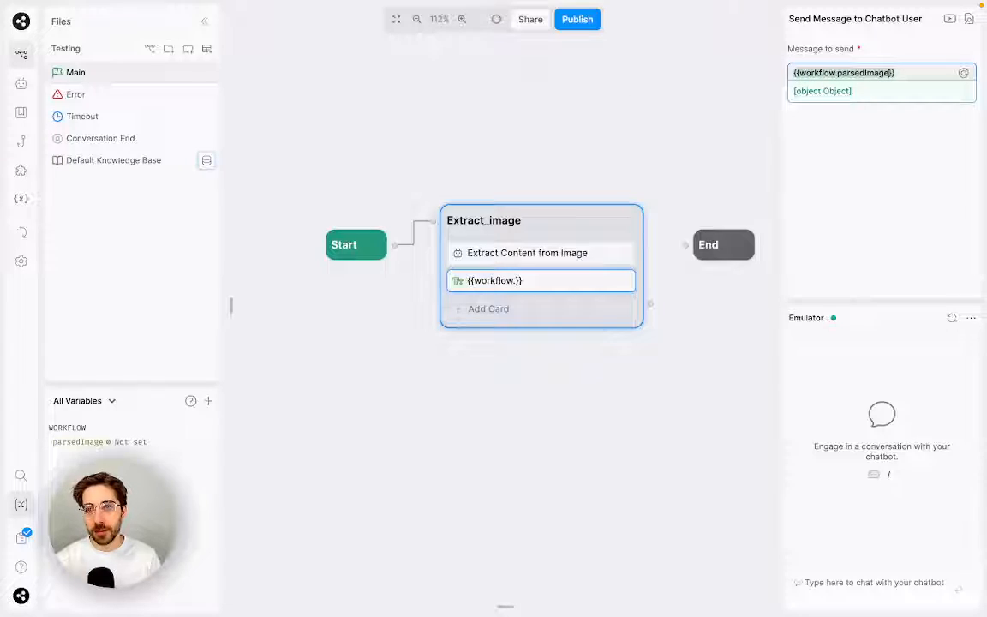
pyautogui.click(676, 170)
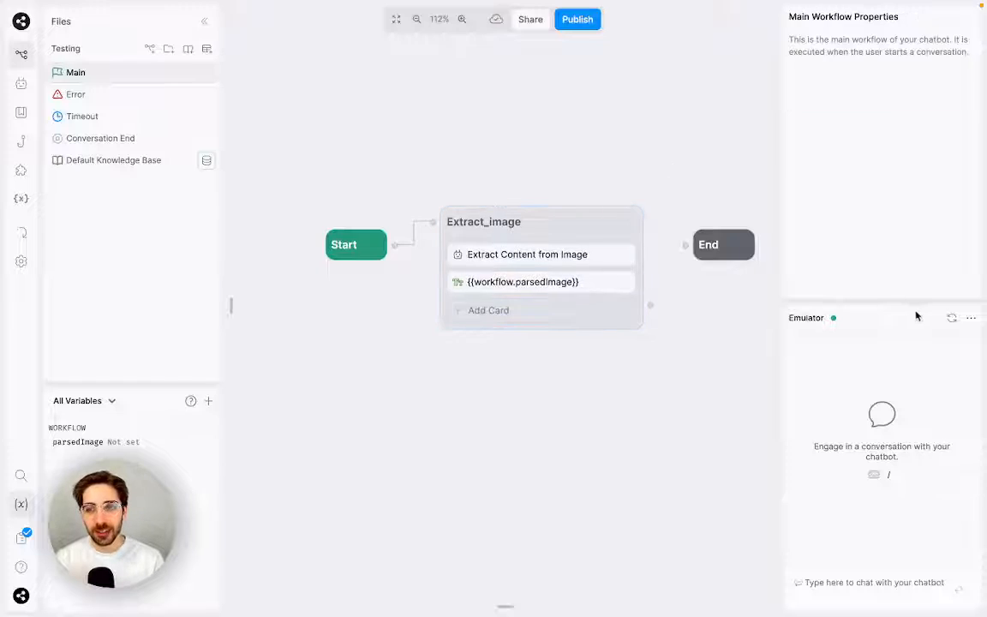
# Test the chatbot by sending "Hi" in the emulator, and widen the emulator so the reply fits.
pyautogui.click(951, 319)
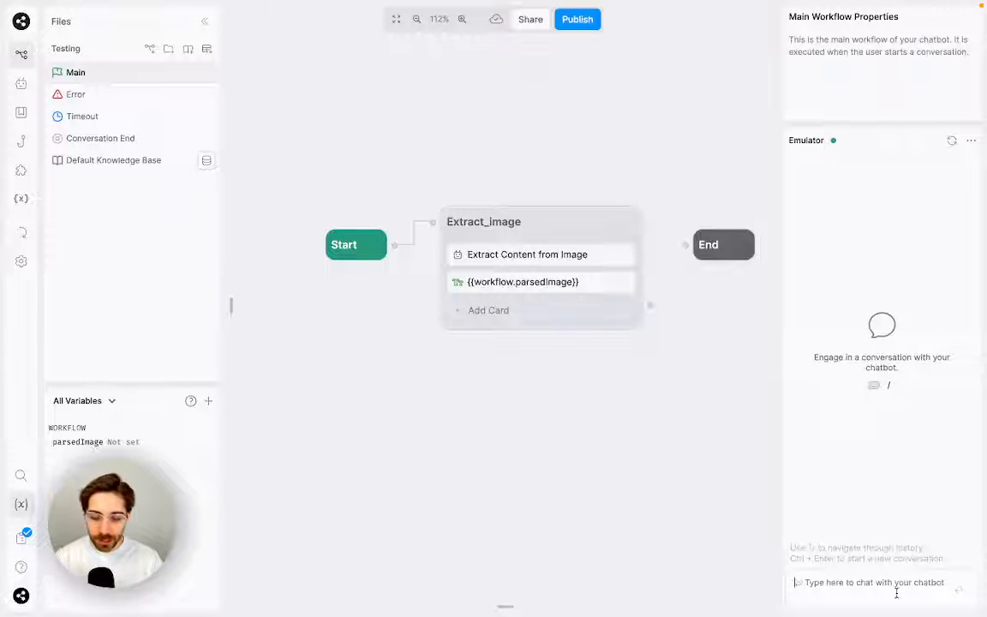
pyautogui.write('Hi')
pyautogui.press('Return')
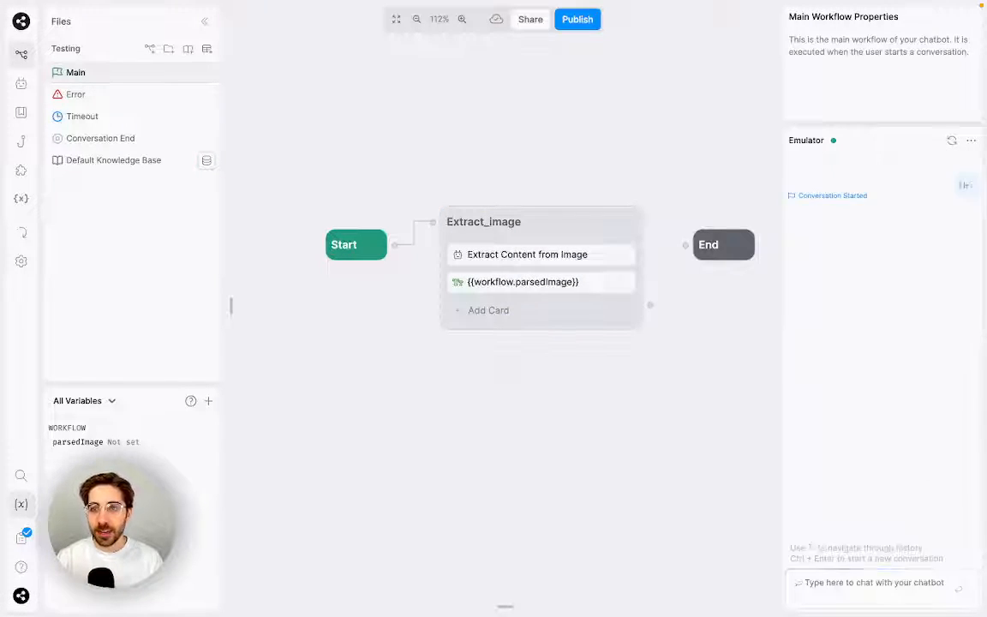
pyautogui.scroll(10, 942, 495)
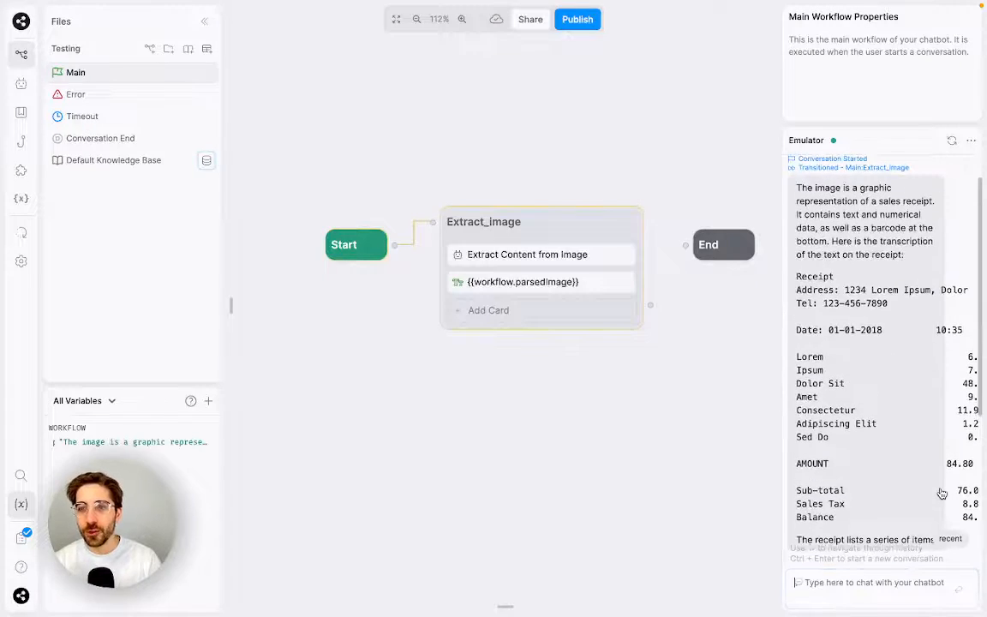
pyautogui.moveTo(778, 315); pyautogui.dragTo(696, 325)
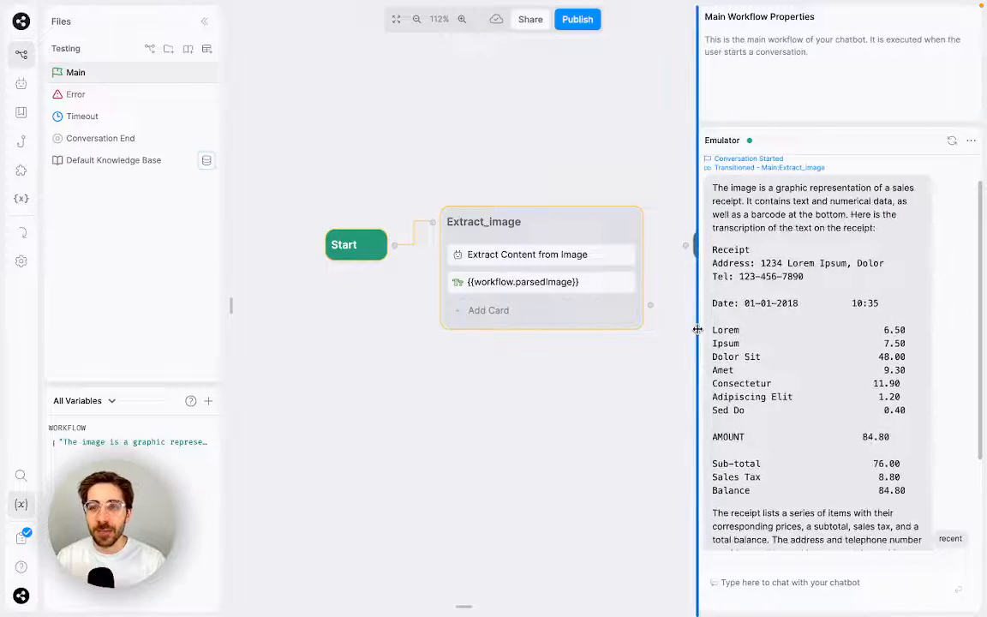
pyautogui.moveTo(617, 169); pyautogui.dragTo(560, 178)
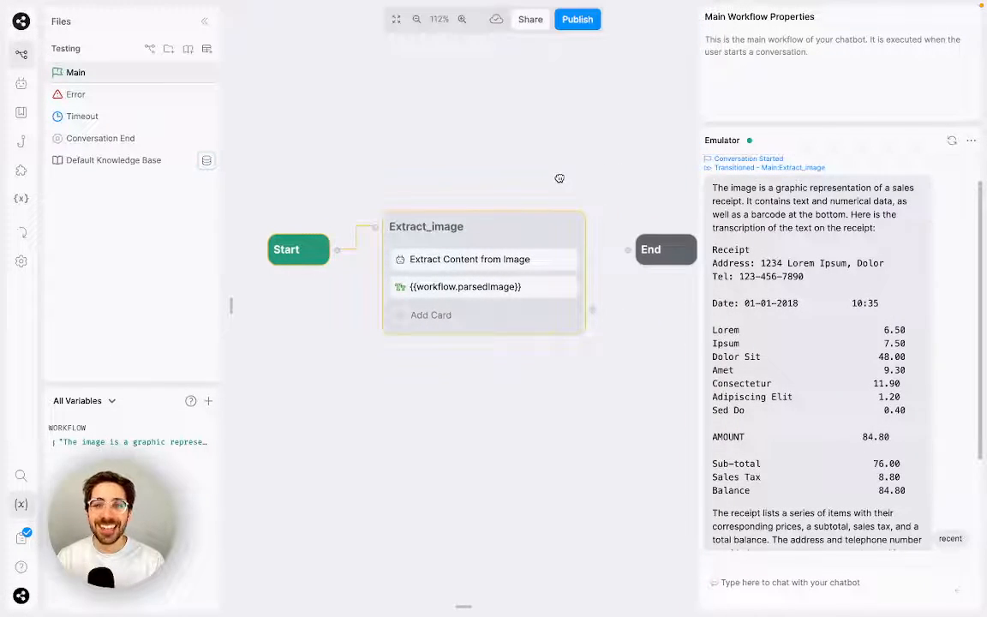
# Examine the token cost and cache savings of the test run in the logs, keeping the log view pinned.
pyautogui.click(465, 606)
pyautogui.click(318, 439)
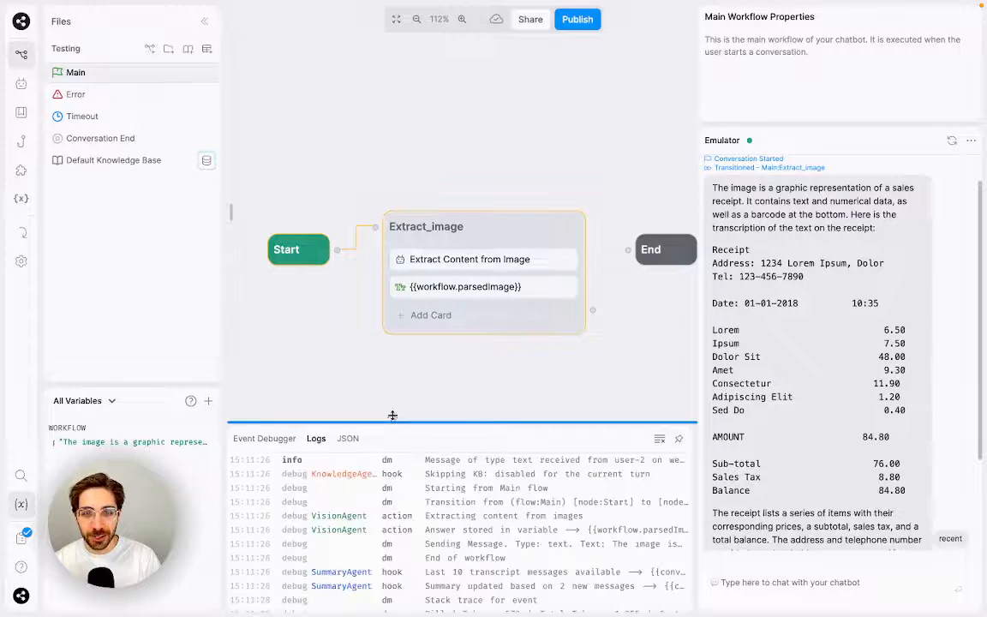
pyautogui.click(563, 558)
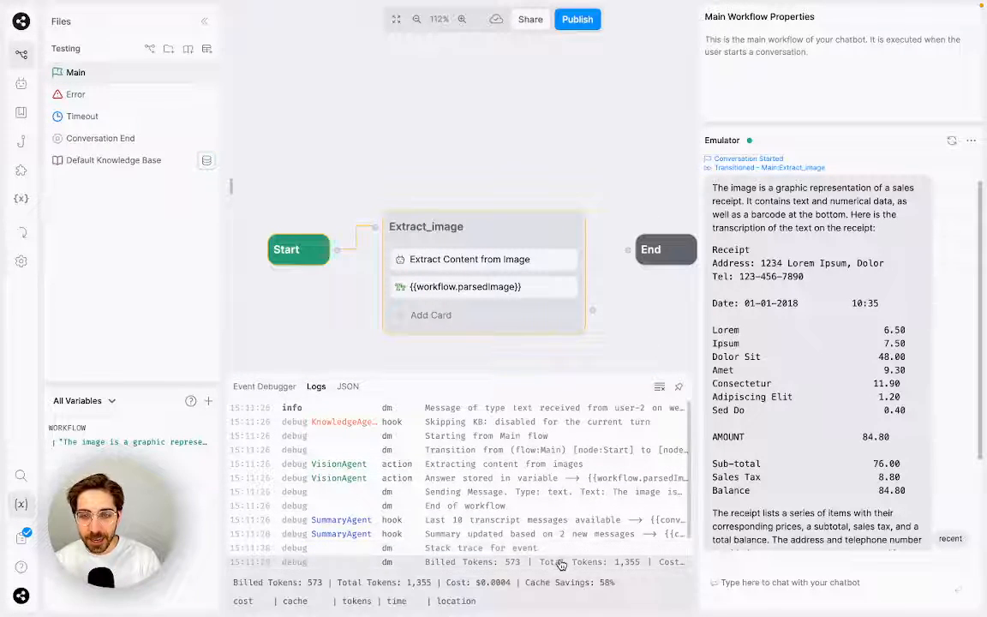
pyautogui.scroll(-2, 614, 469)
pyautogui.moveTo(617, 472); pyautogui.dragTo(600, 470)
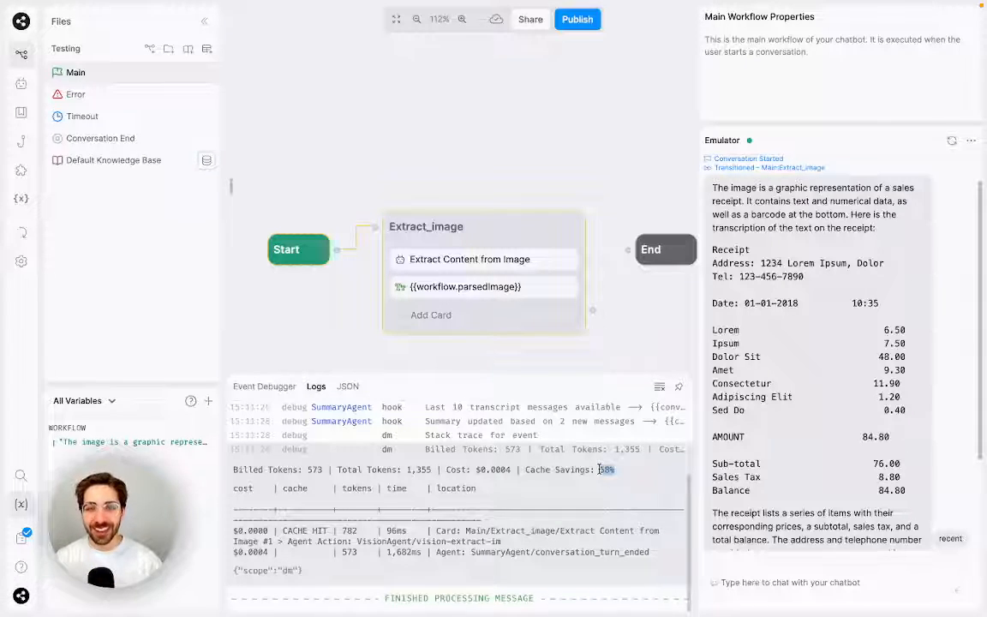
pyautogui.scroll(3, 613, 495)
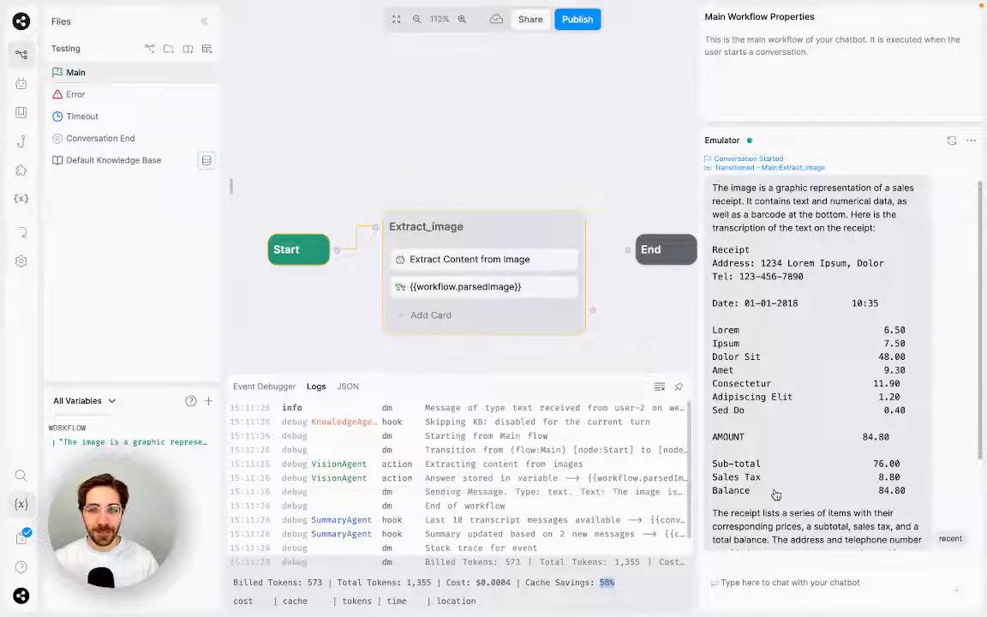
pyautogui.moveTo(557, 592)
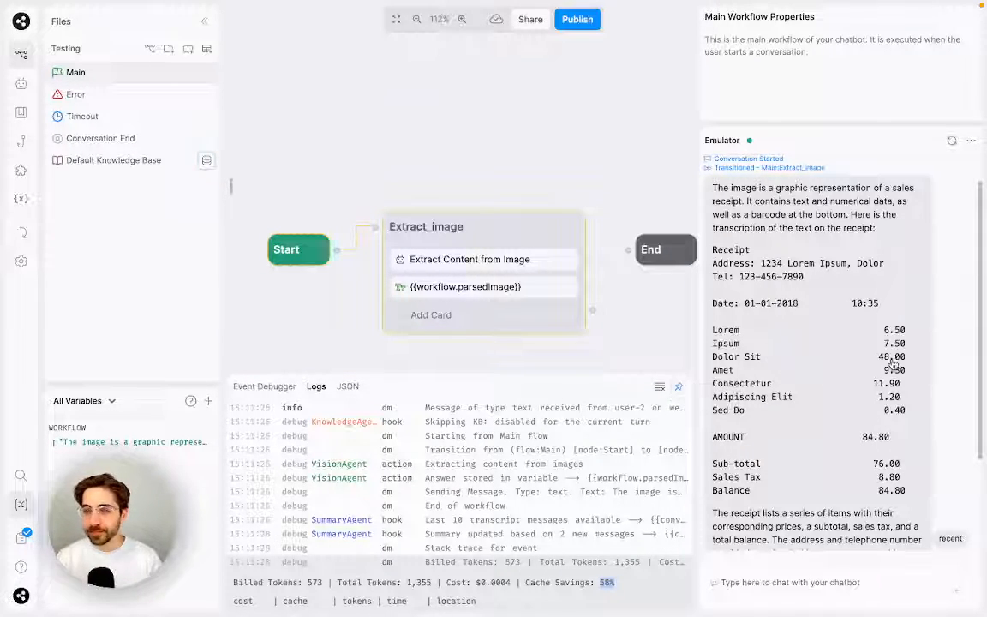
# Read through the extracted receipt transcription and description in the emulator's reply.
pyautogui.scroll(1, 877, 343)
pyautogui.scroll(1, 878, 343)
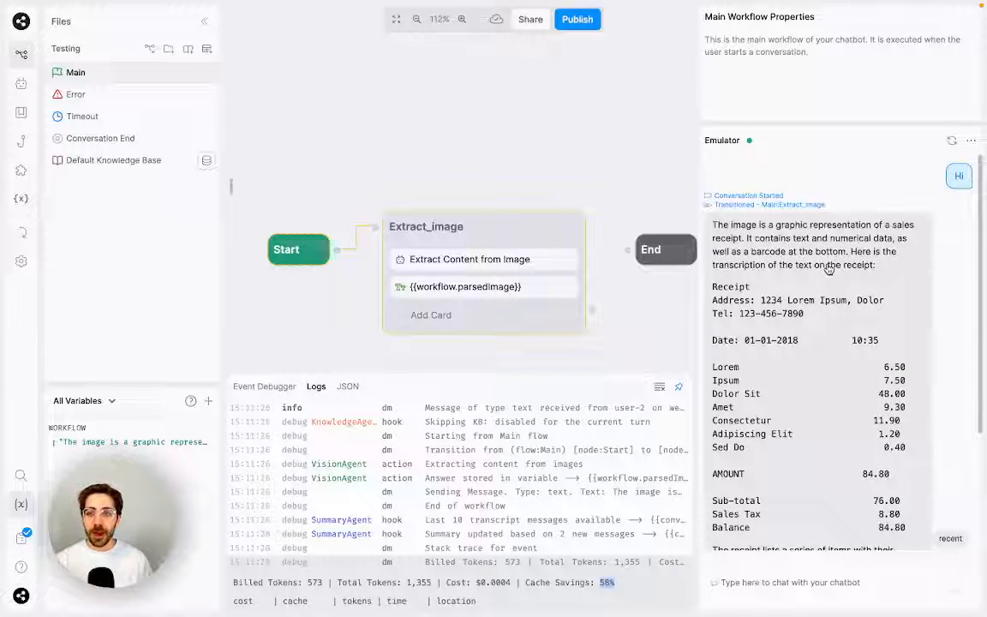
pyautogui.scroll(-2, 830, 269)
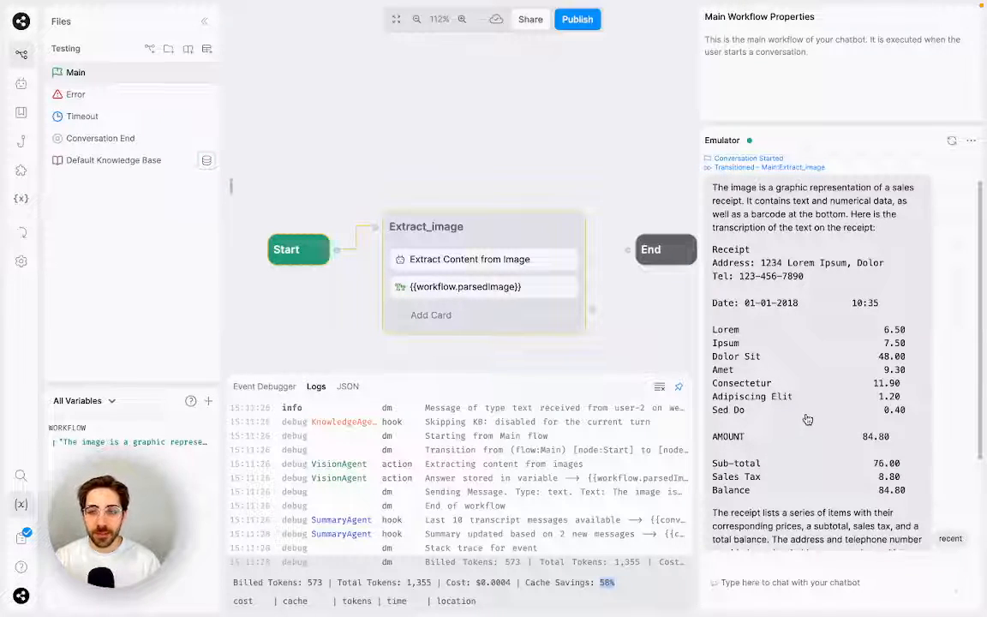
pyautogui.scroll(-5, 808, 419)
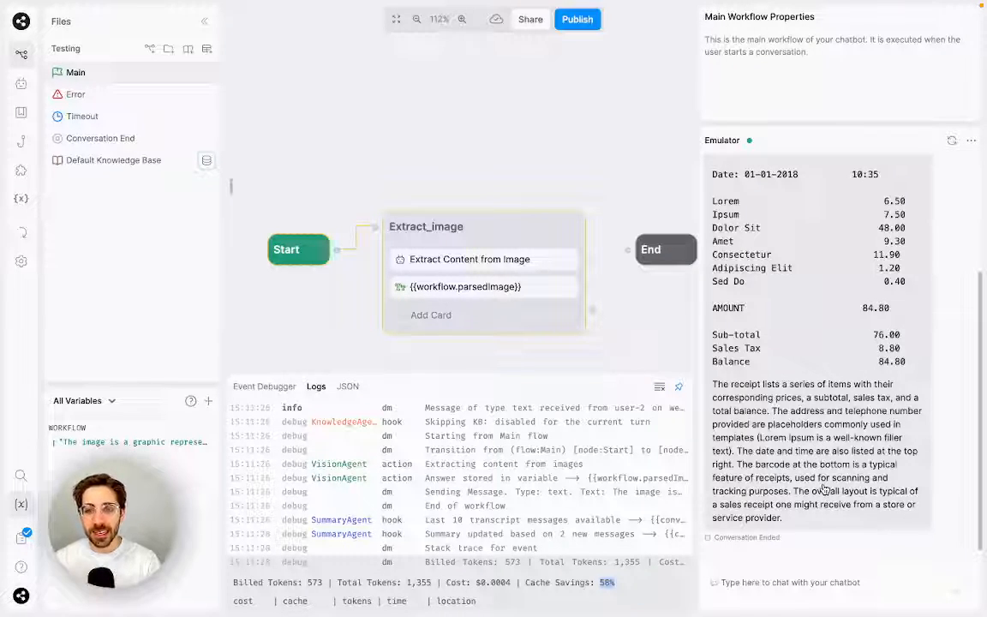
pyautogui.scroll(3, 776, 343)
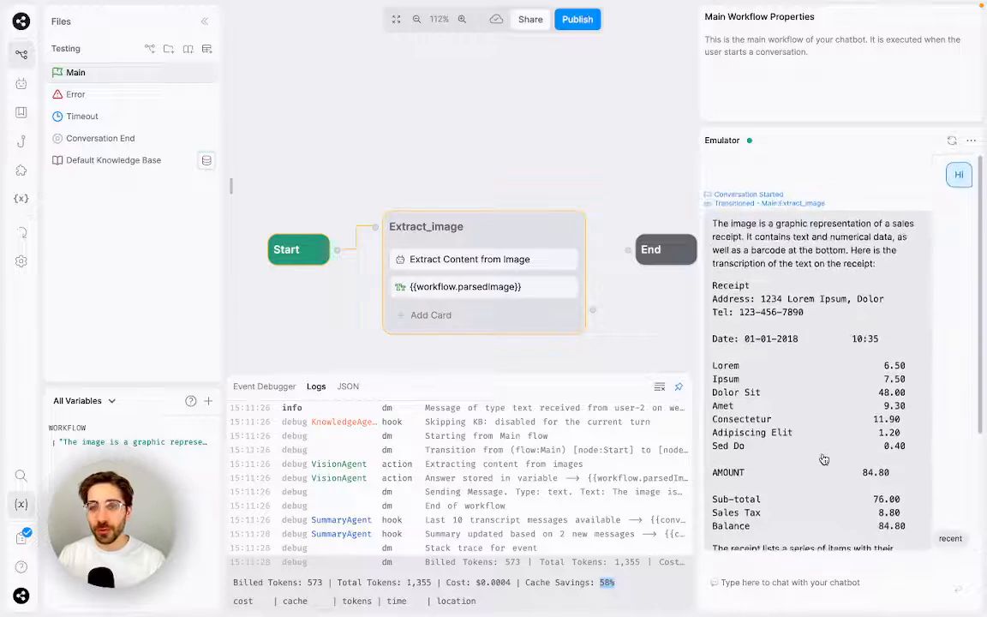
# Compare the itemised receipt amounts with the closing description in the emulator's reply.
pyautogui.scroll(-3, 801, 326)
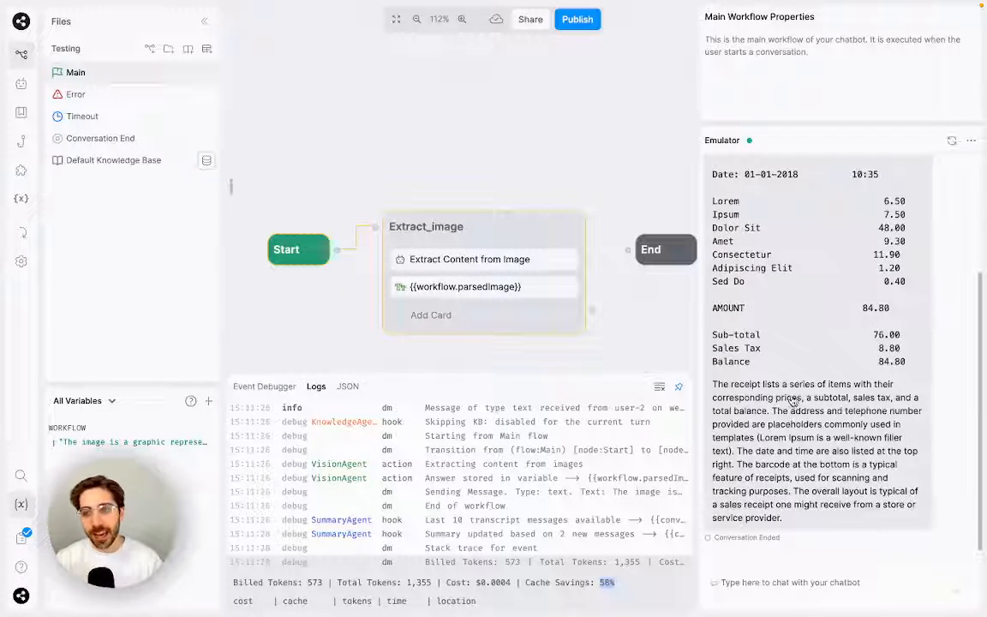
pyautogui.scroll(2, 793, 401)
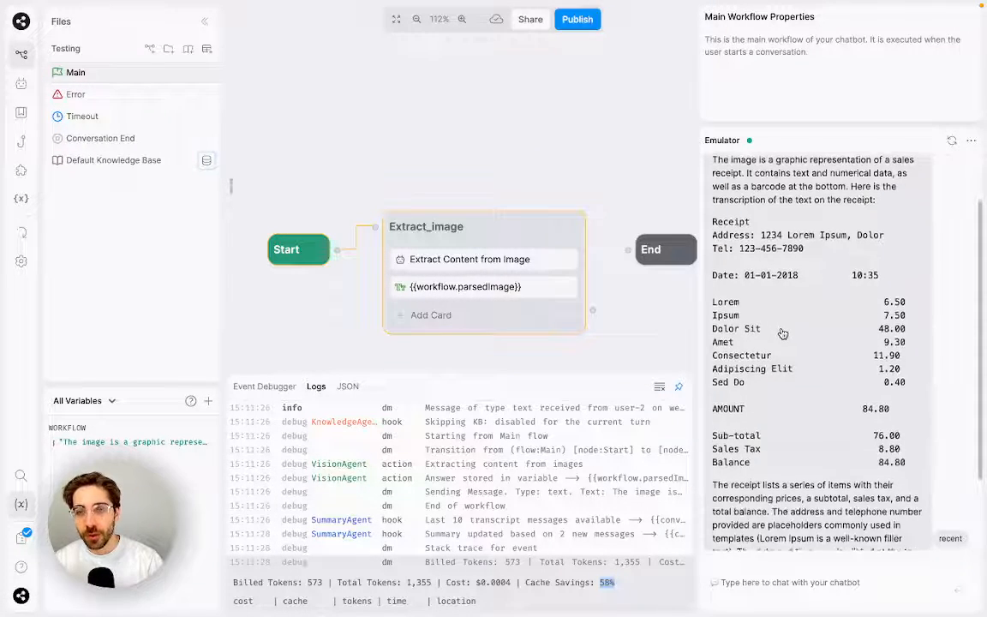
pyautogui.scroll(-1, 779, 331)
pyautogui.scroll(2, 782, 292)
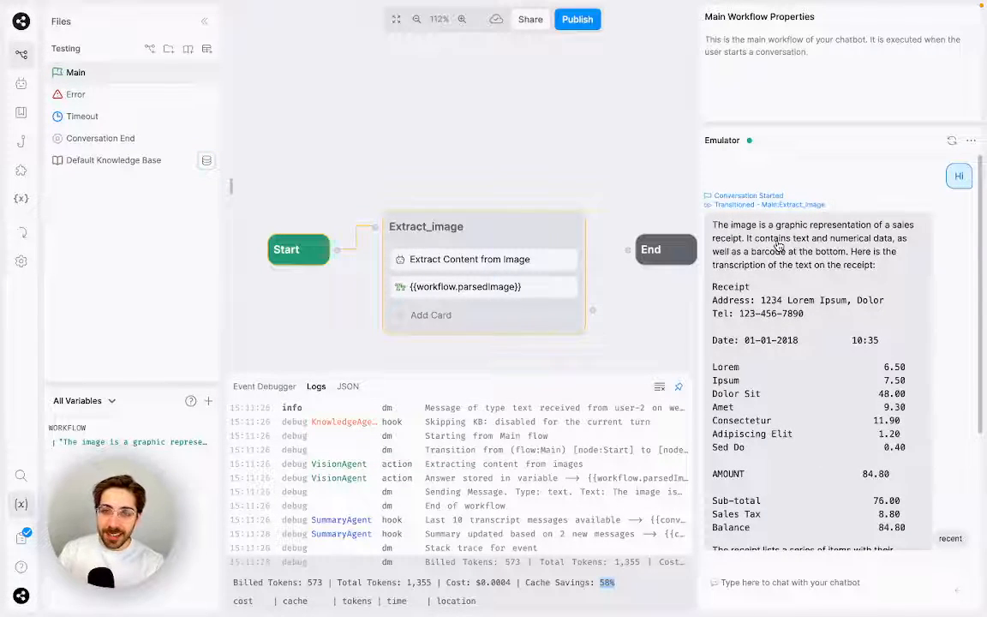
pyautogui.scroll(-3, 771, 253)
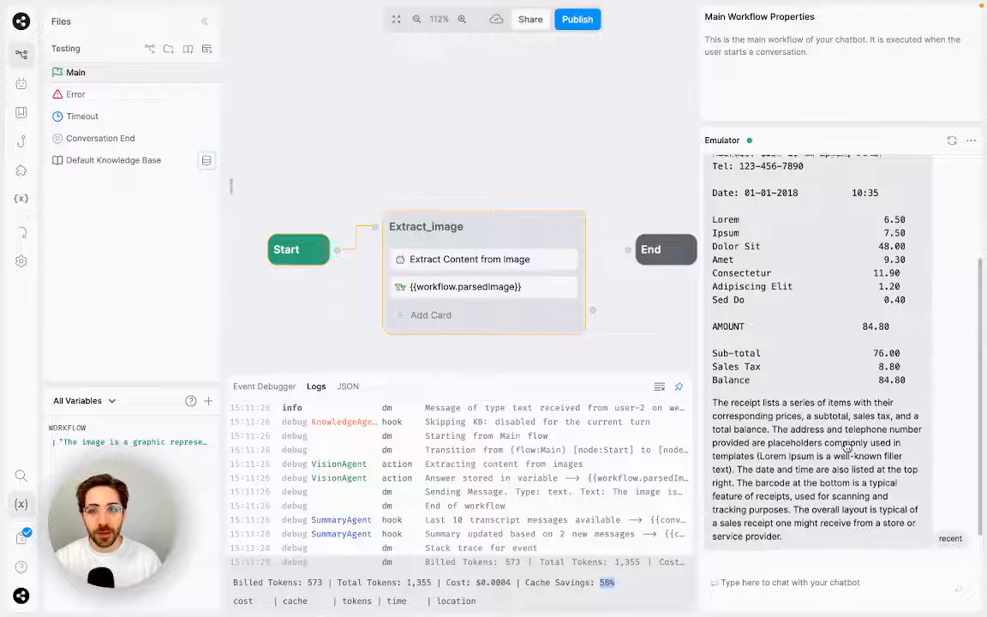
pyautogui.scroll(-1, 847, 447)
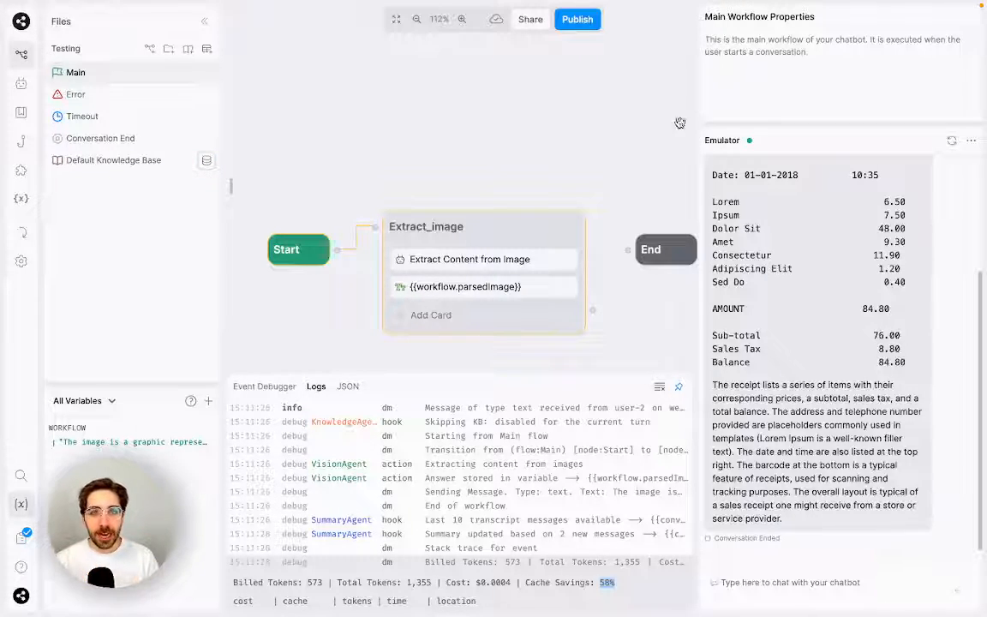
# Move the Extract_image node above the Start and End nodes, and enlarge the emulator to review the reply.
pyautogui.moveTo(461, 110); pyautogui.dragTo(450, 69)
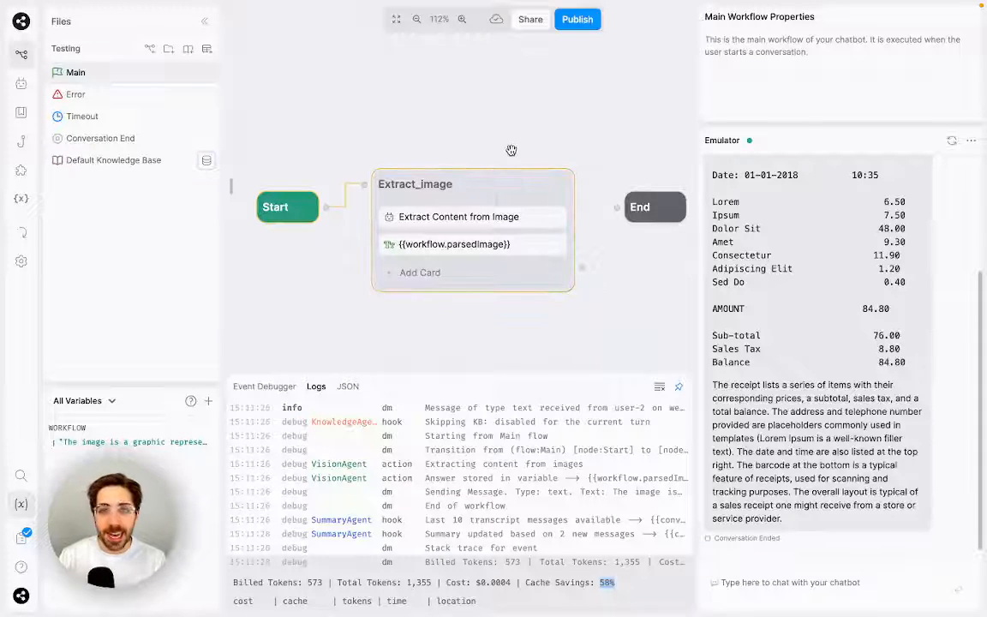
pyautogui.moveTo(505, 171); pyautogui.dragTo(509, 89)
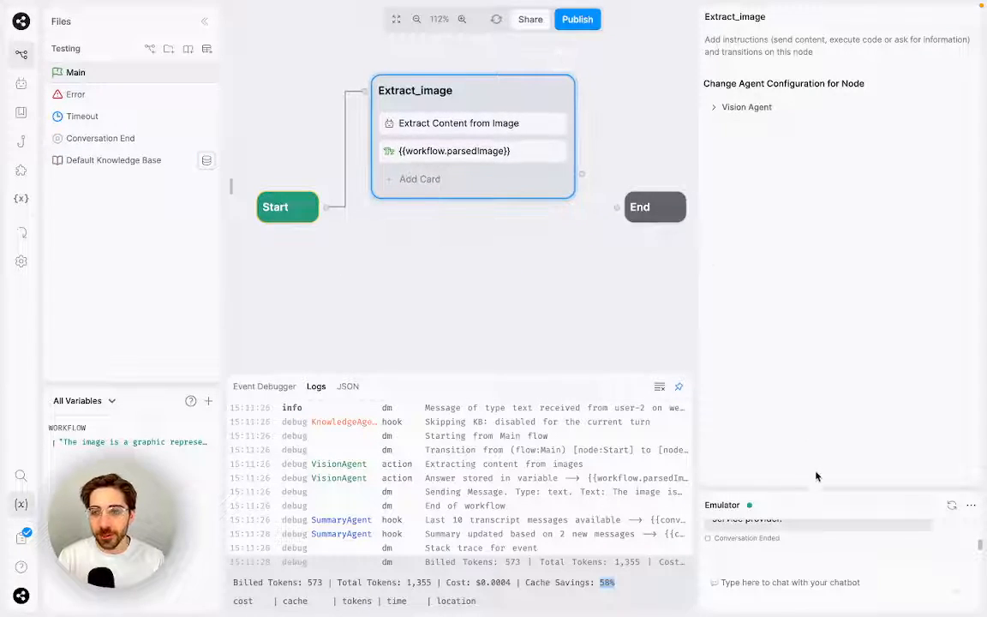
pyautogui.moveTo(819, 490); pyautogui.dragTo(795, 131)
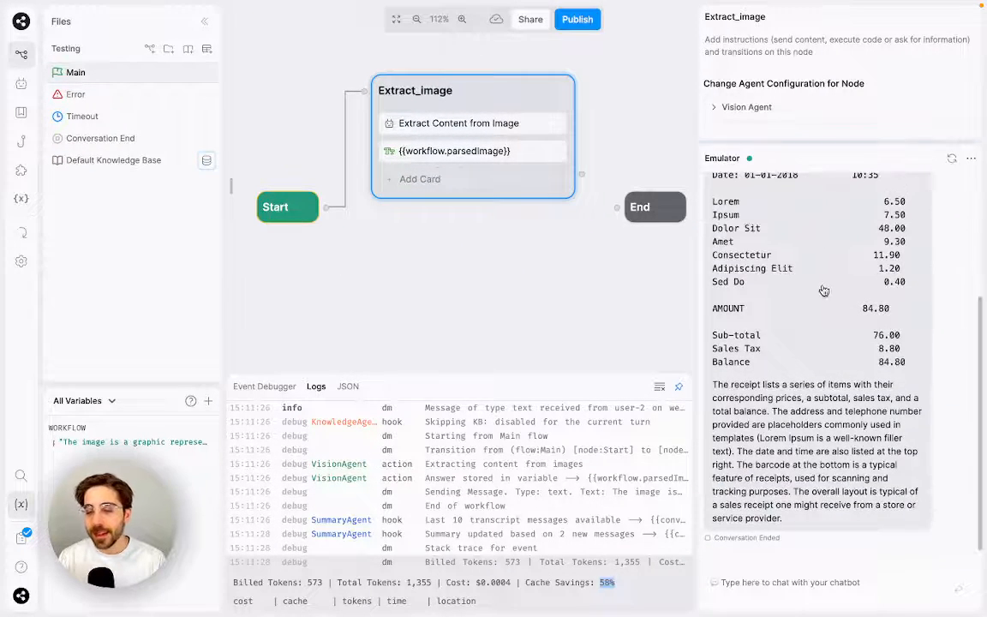
pyautogui.scroll(2, 818, 373)
pyautogui.scroll(-2, 822, 377)
pyautogui.scroll(1, 827, 379)
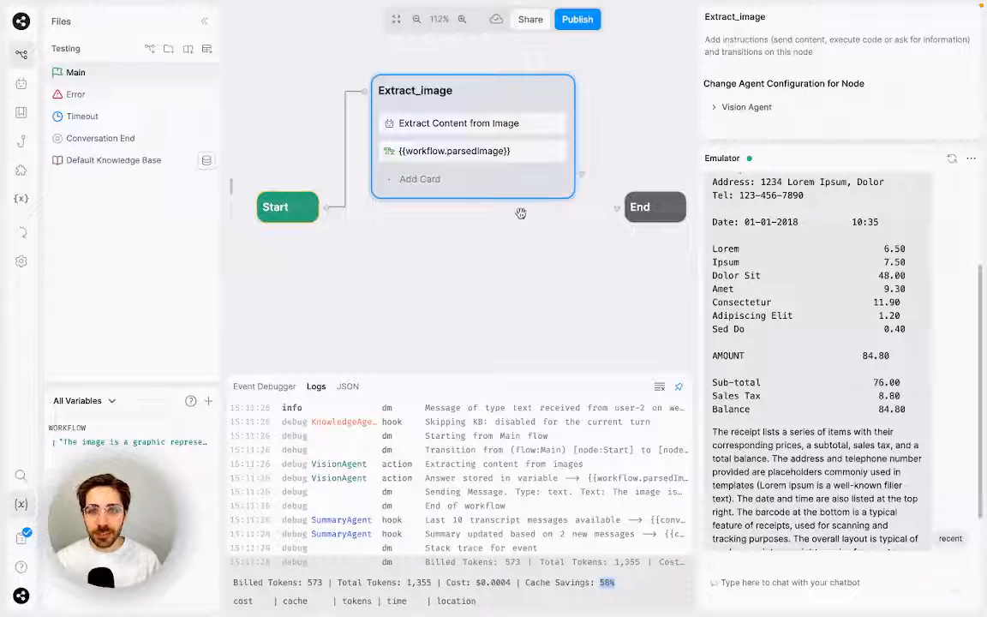
# Unpin the logs and add an AI Task card below the Text card in the Extract_image node.
pyautogui.scroll(2, 521, 213)
pyautogui.moveTo(231, 186)
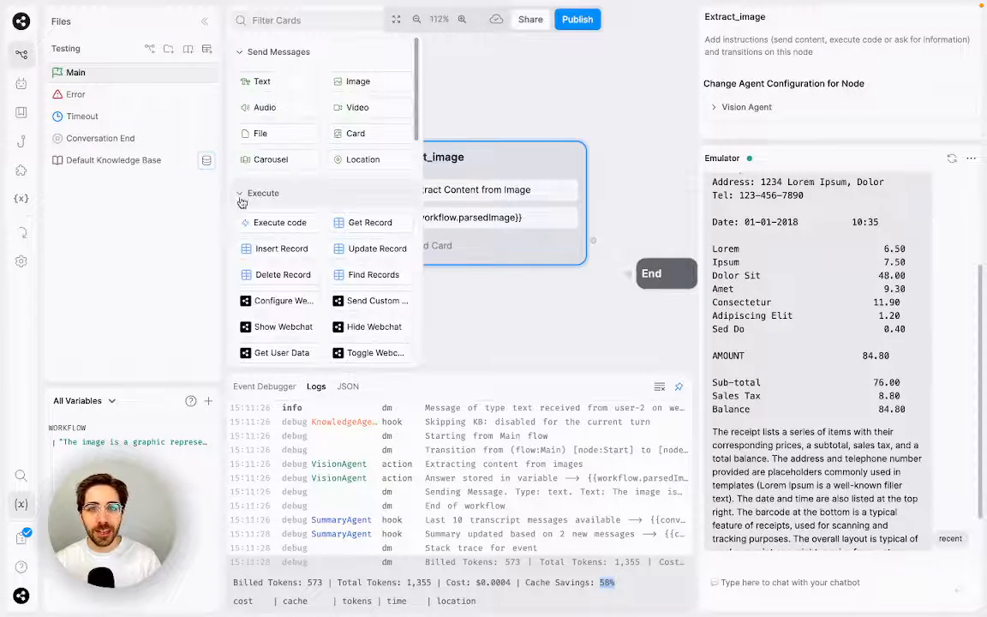
pyautogui.scroll(-1, 296, 215)
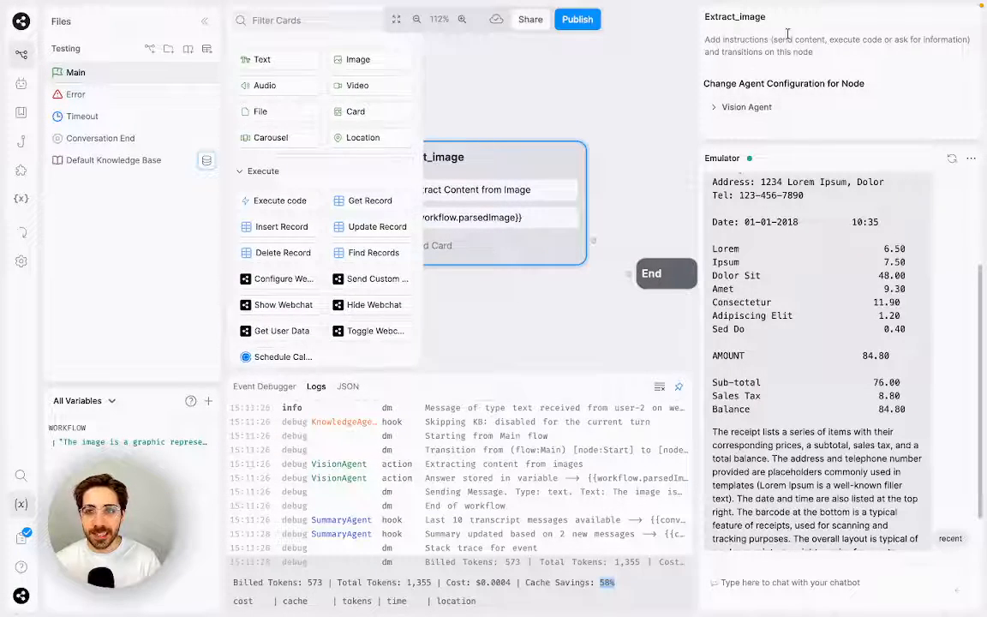
pyautogui.click(679, 387)
pyautogui.hscroll(-2, 529, 359)
pyautogui.hscroll(1, 531, 360)
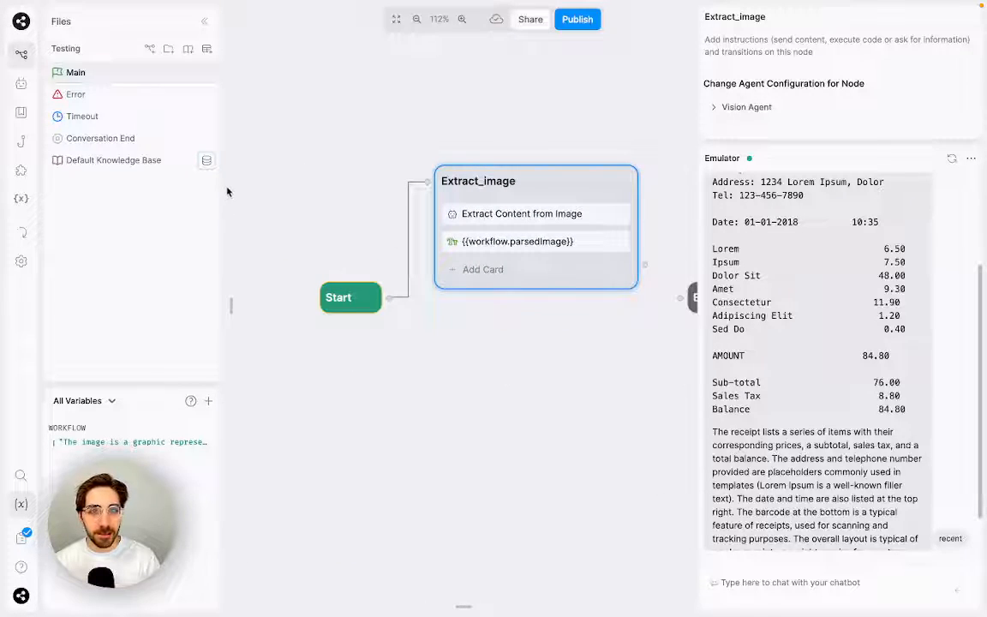
pyautogui.moveTo(227, 189)
pyautogui.scroll(-2, 296, 308)
pyautogui.moveTo(278, 391); pyautogui.dragTo(467, 269)
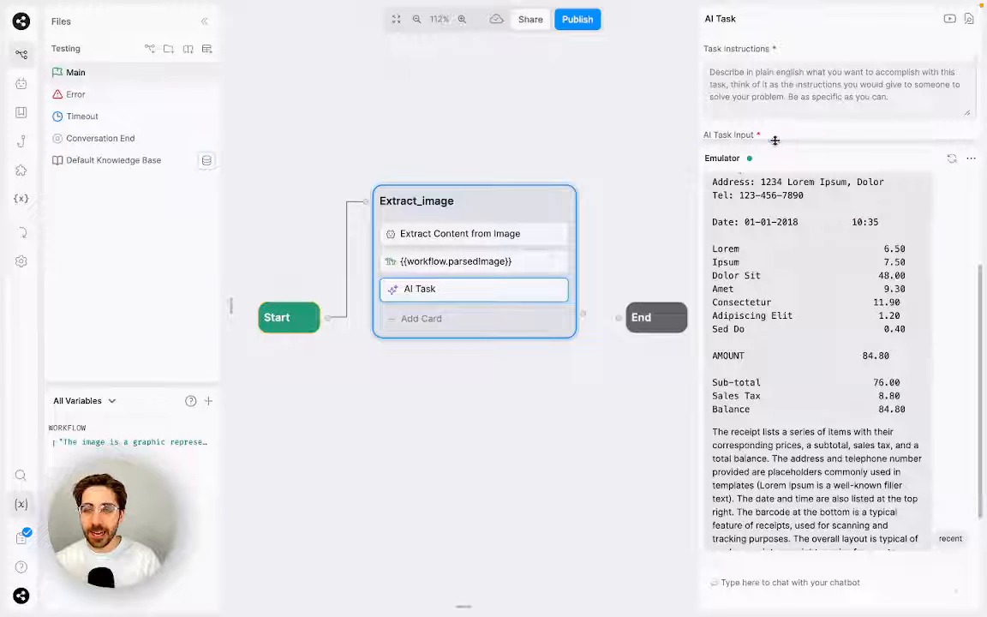
# Enter the AI Task's instructions as "Extract the numerical value for the total amount spent on this receipt.".
pyautogui.click(787, 111)
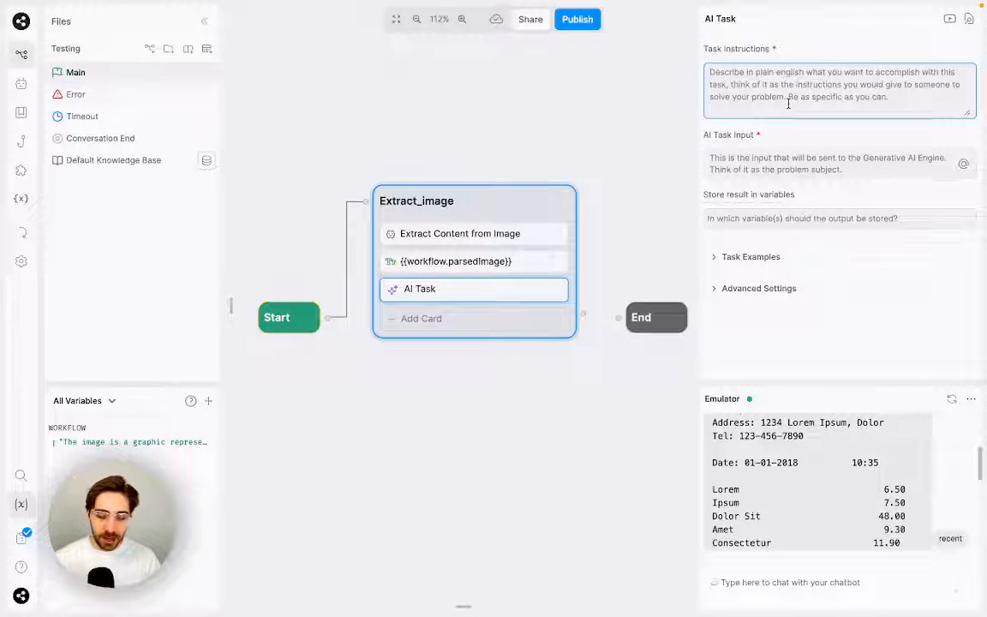
pyautogui.write('Extract the')
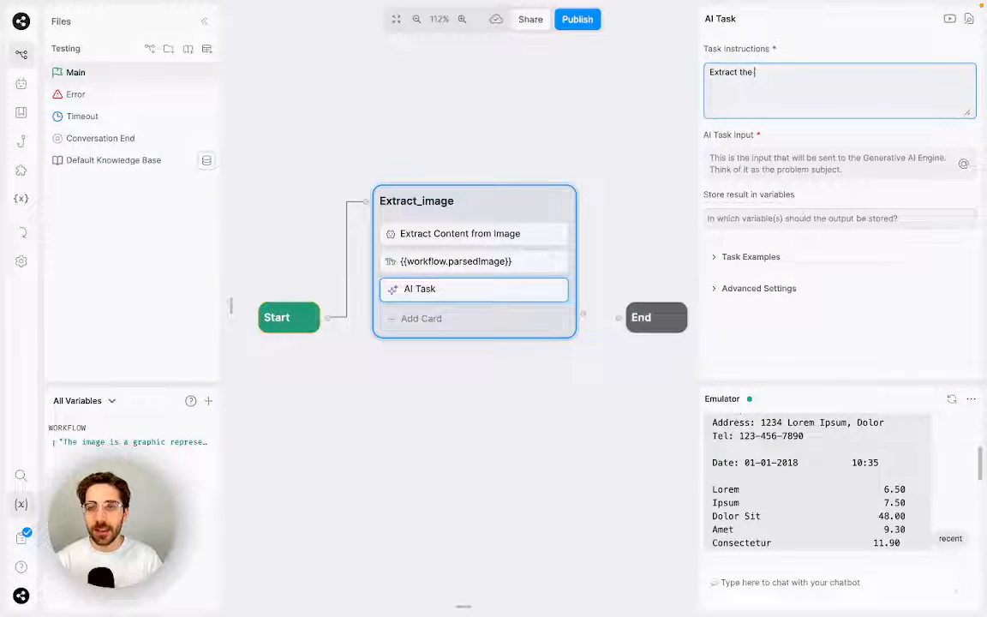
pyautogui.write(' nu')
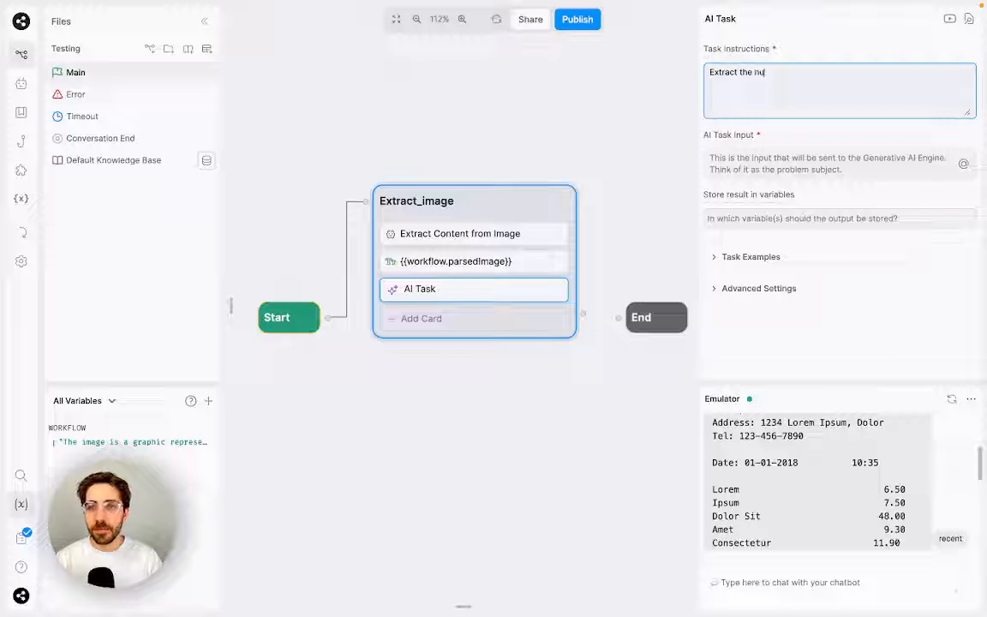
pyautogui.write('merical value ')
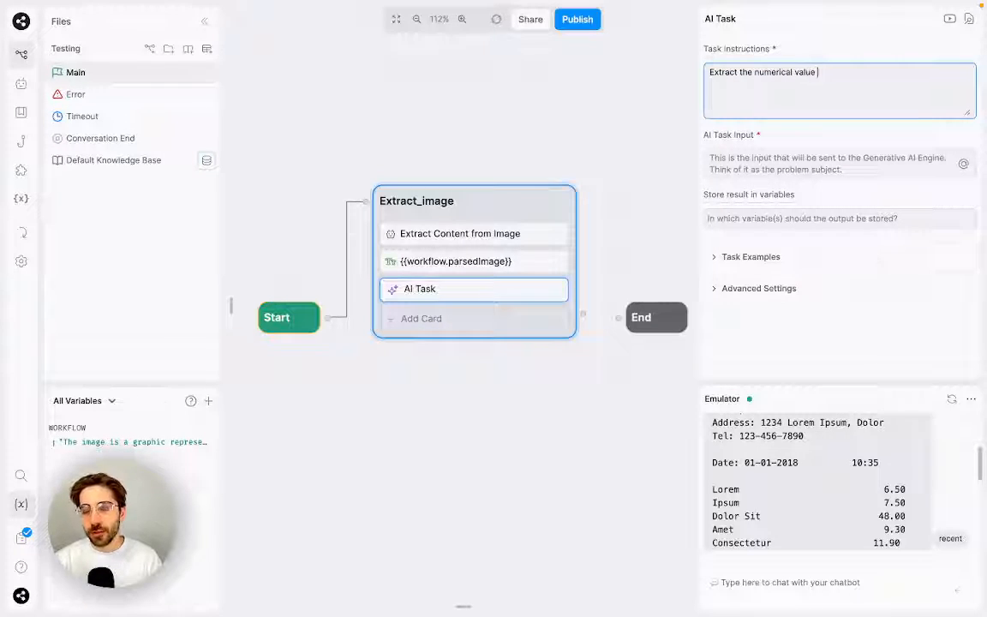
pyautogui.write('for the total amo')
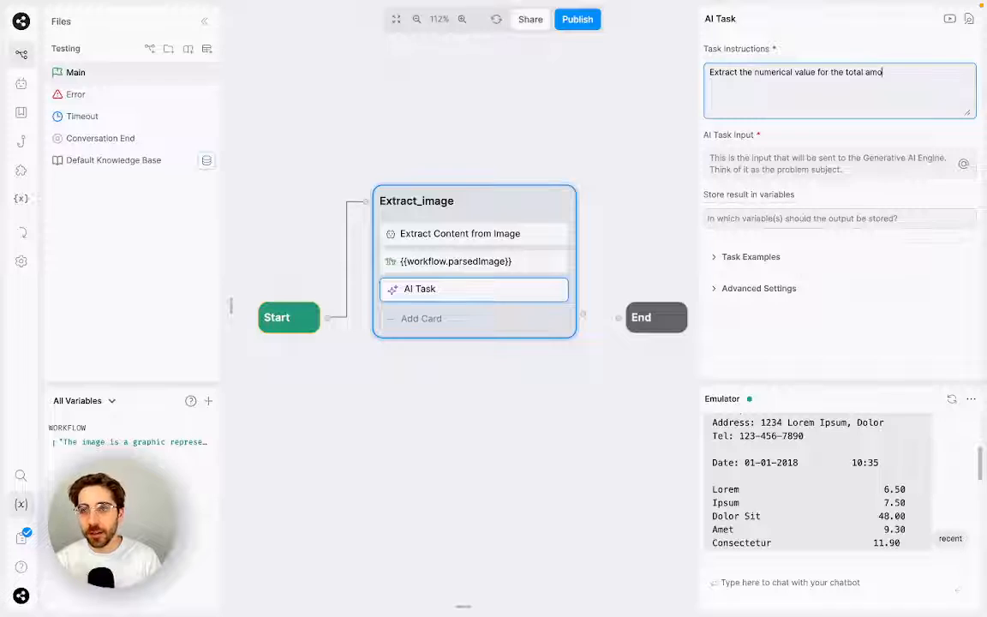
pyautogui.write('unt spent on this receipt.')
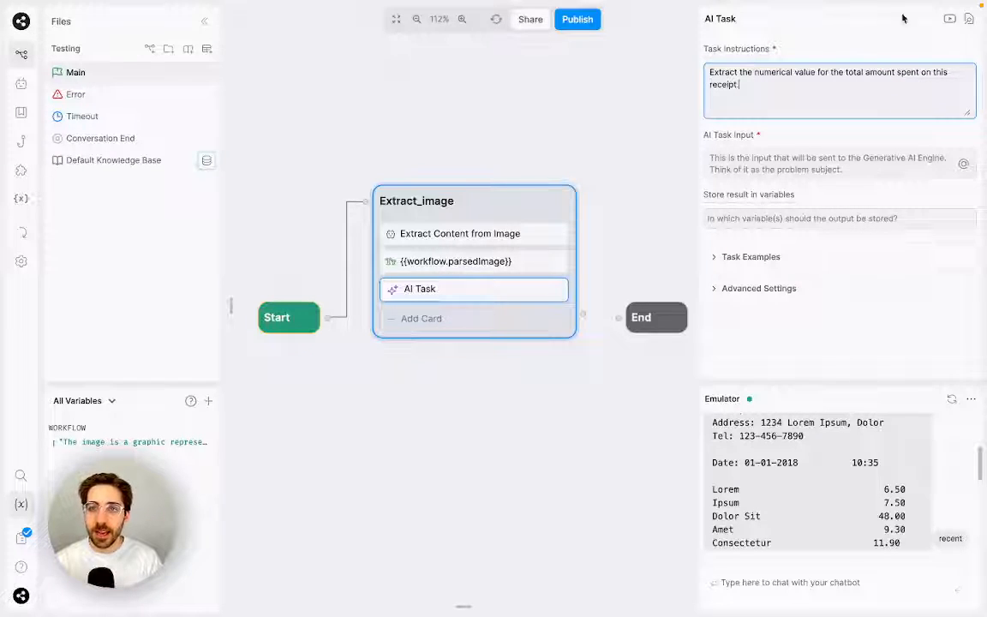
# Set the AI Task's input to {{workflow.parsedImage}}.
pyautogui.click(866, 157)
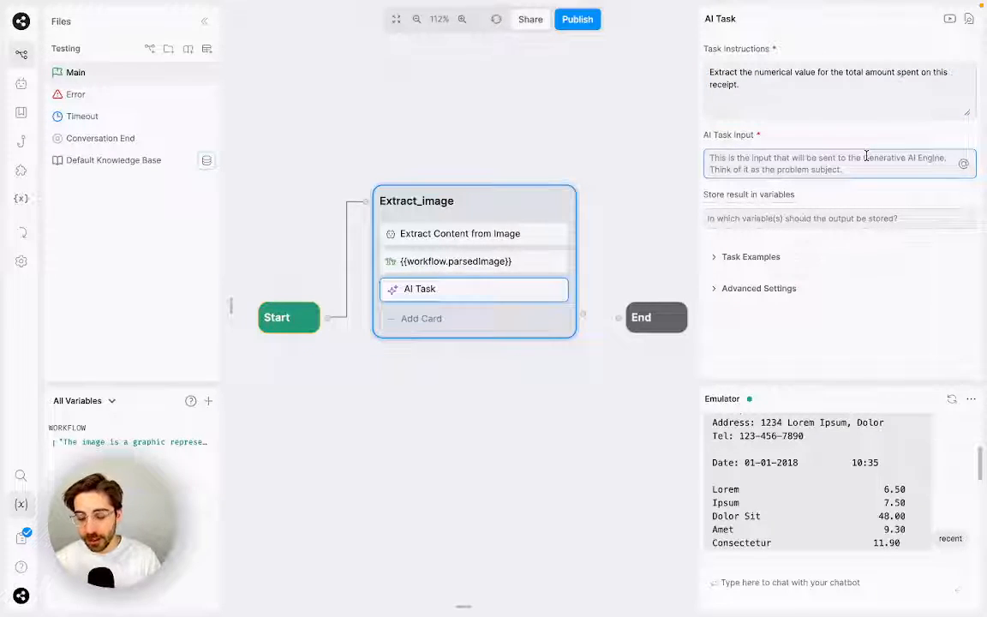
pyautogui.write('{{workflow.')
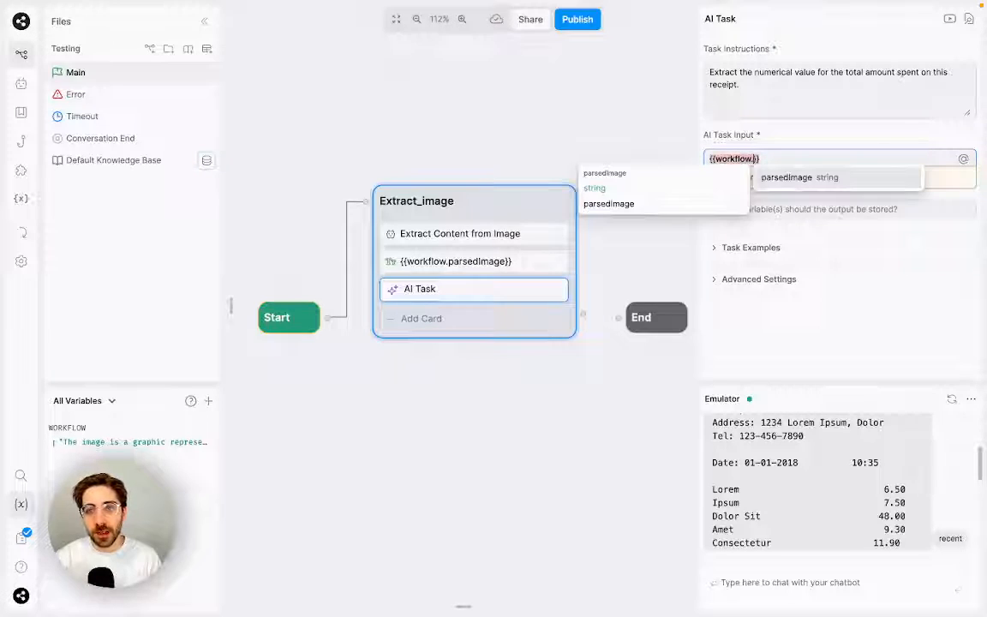
pyautogui.press('Return')
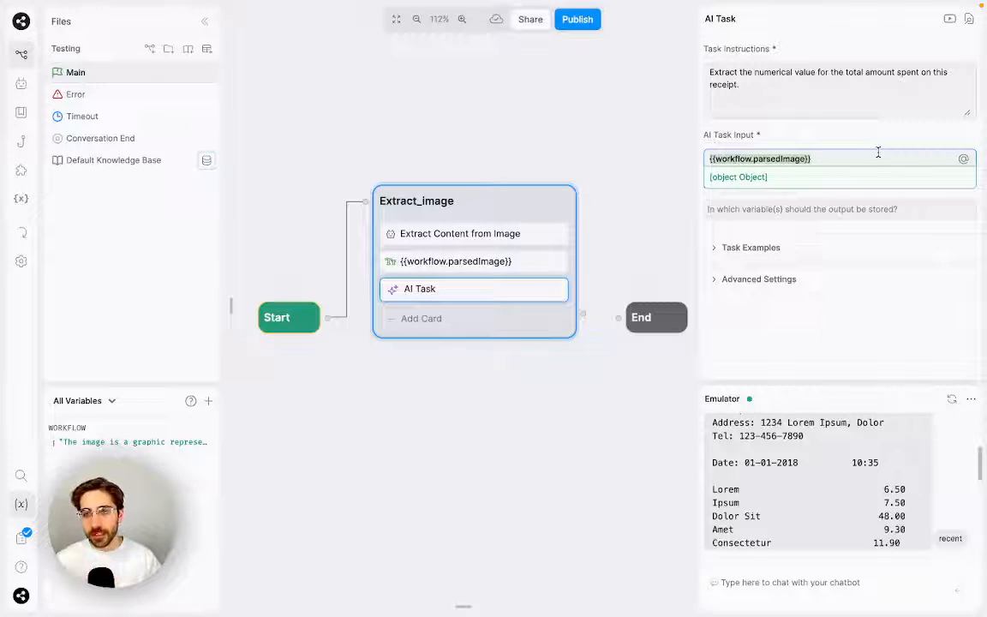
# Create a workflow variable of type Number named Amount for the AI Task's result.
pyautogui.click(863, 215)
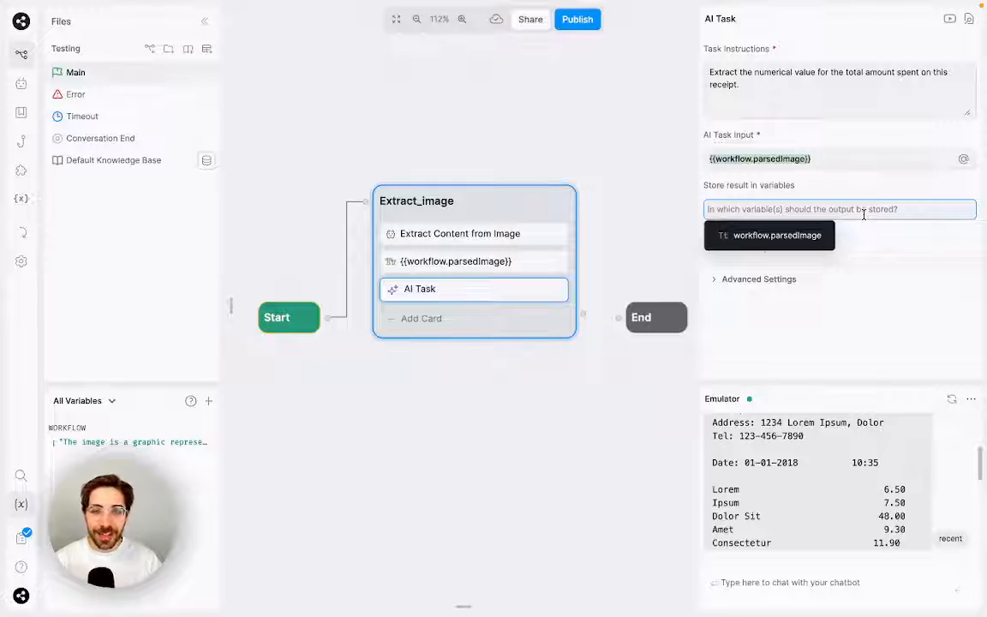
pyautogui.click(208, 400)
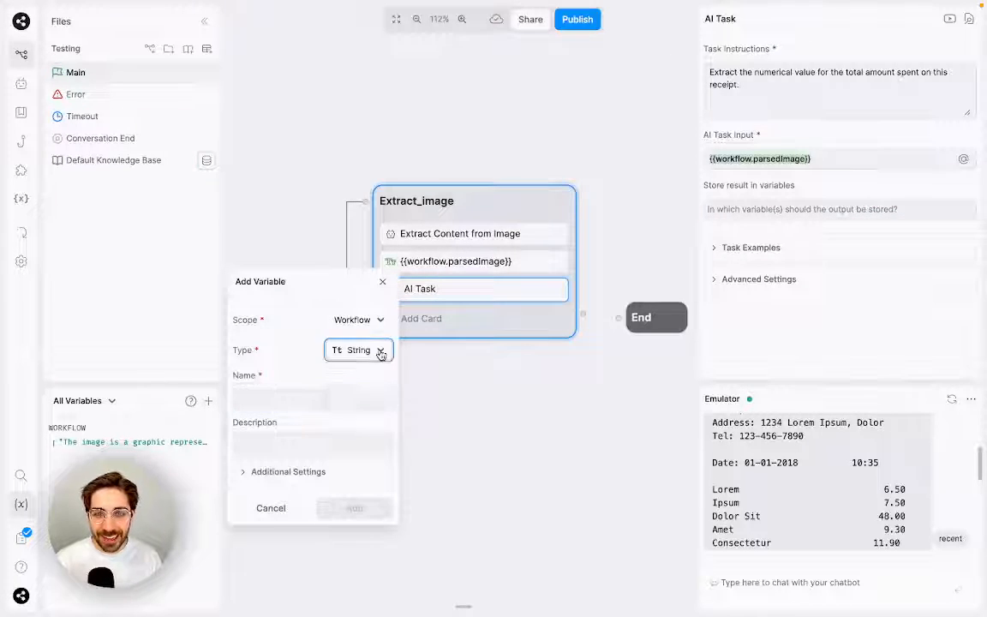
pyautogui.click(381, 350)
pyautogui.click(353, 425)
pyautogui.click(310, 400)
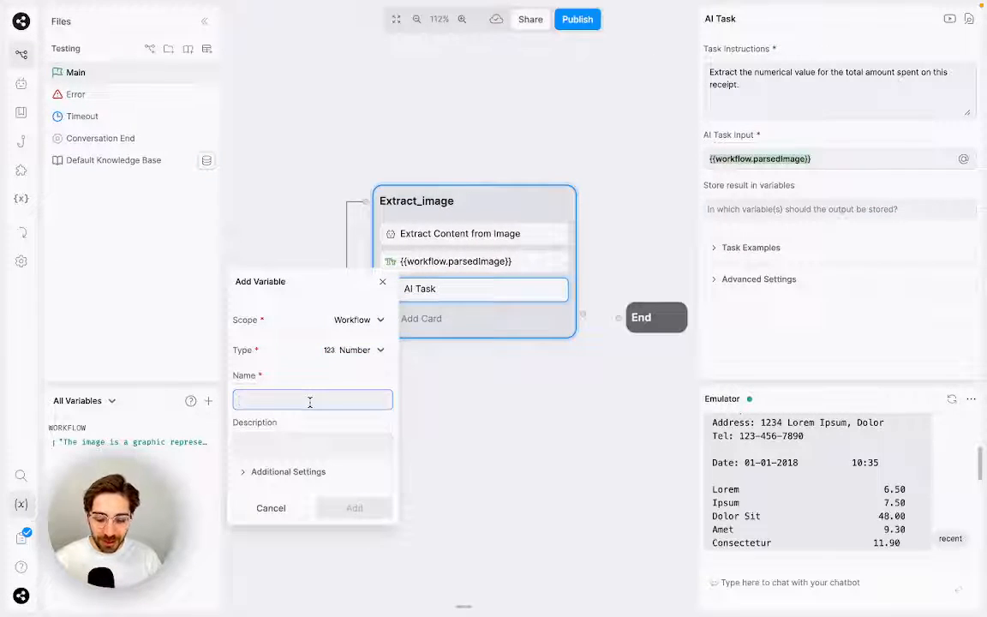
pyautogui.write('Amount')
pyautogui.press('Return')
# Extend the end of the AI Task's instructions with "and save it to the variable workflow.Amount.".
pyautogui.click(818, 87)
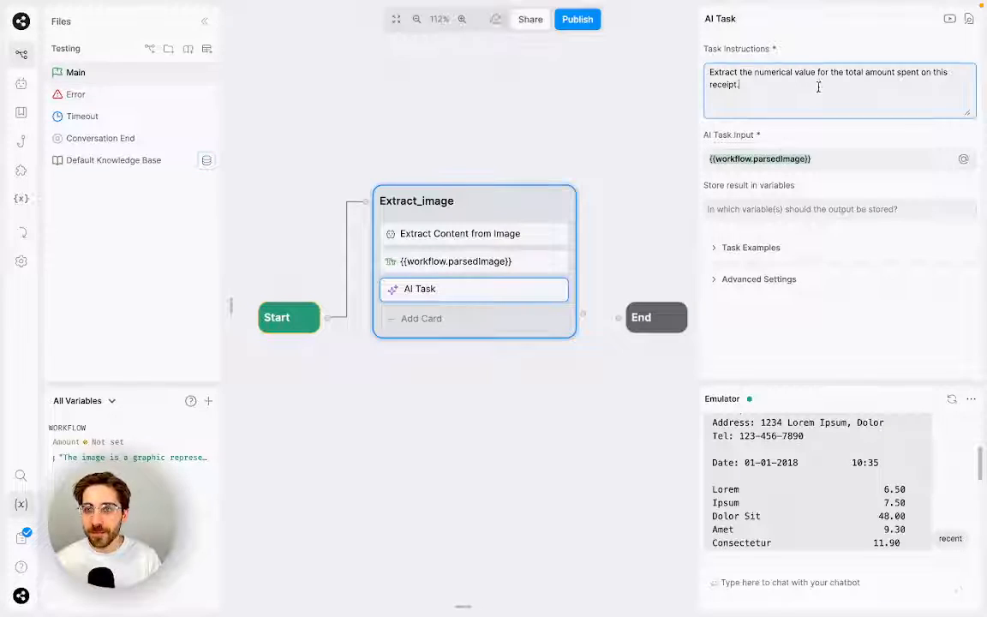
pyautogui.write('and save it to')
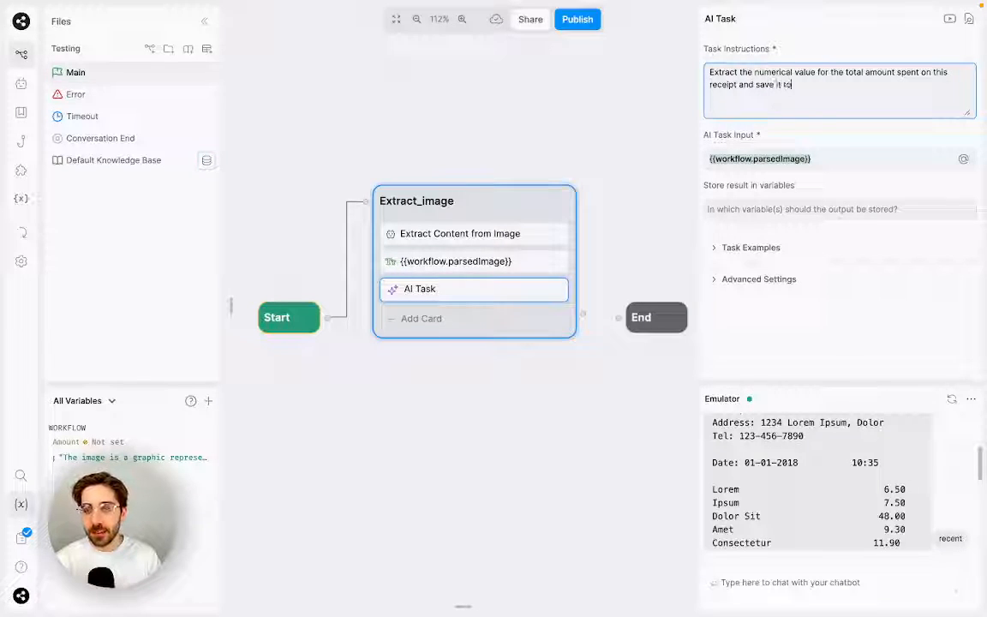
pyautogui.write(' he')
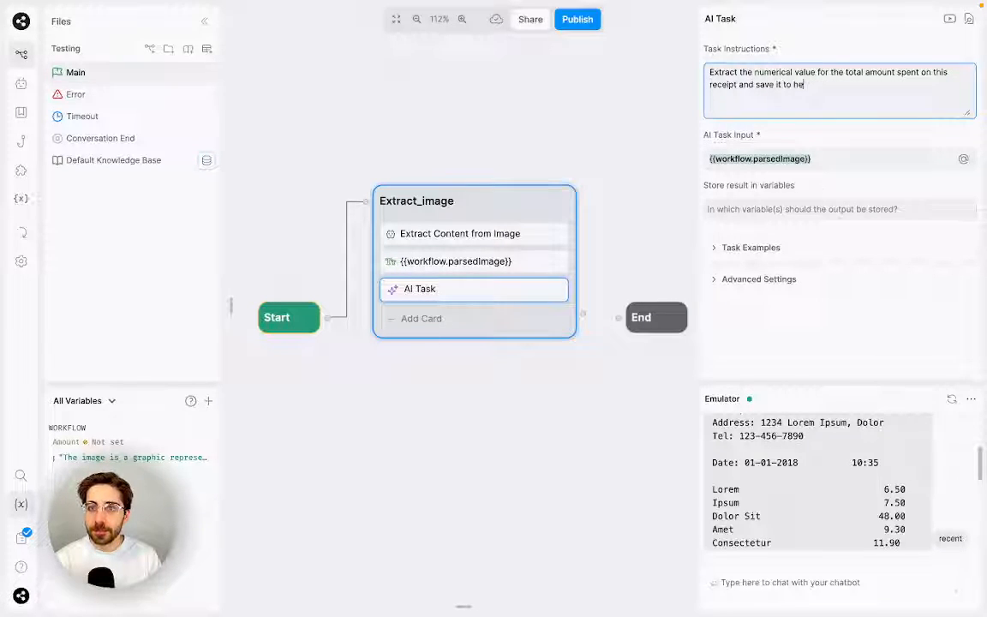
pyautogui.press('BackSpace')
pyautogui.press('BackSpace')
pyautogui.write('the variable workflo')
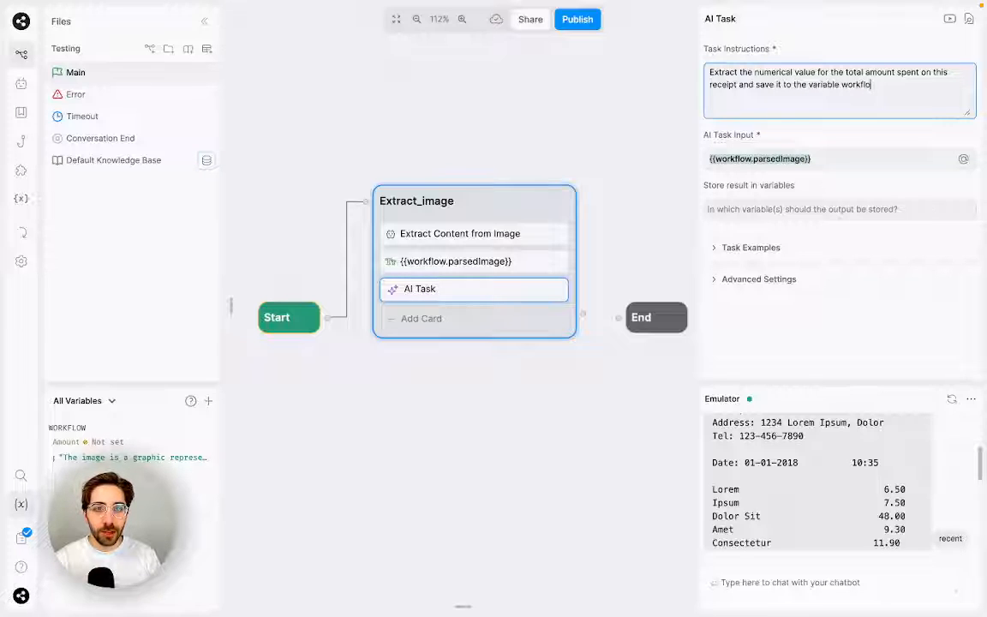
pyautogui.write('w.Amount.')
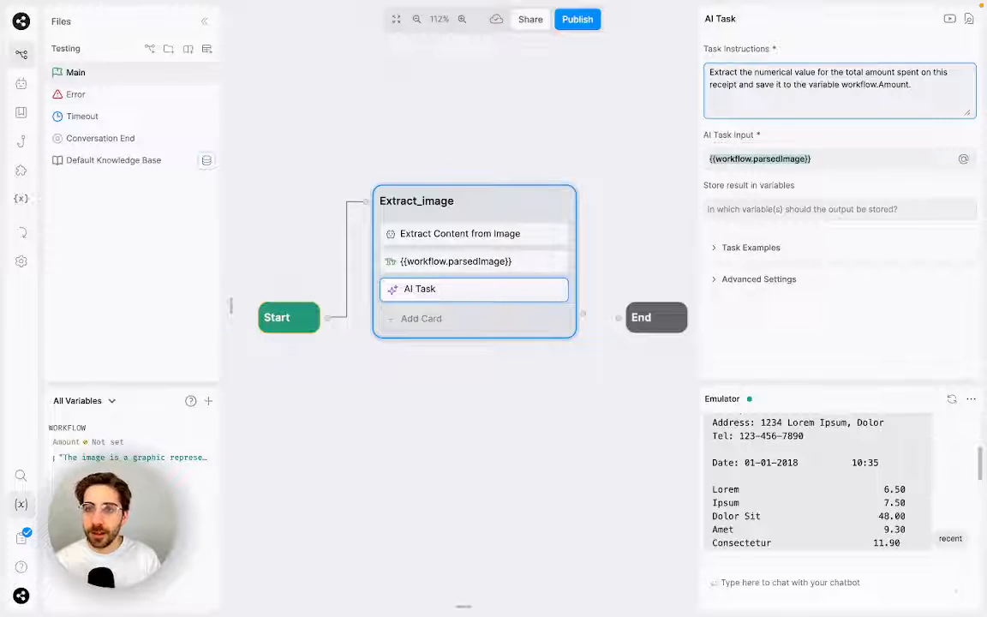
# Store the AI Task's result in workflow.Amount and reselect the AI Task card.
pyautogui.click(823, 209)
pyautogui.click(813, 258)
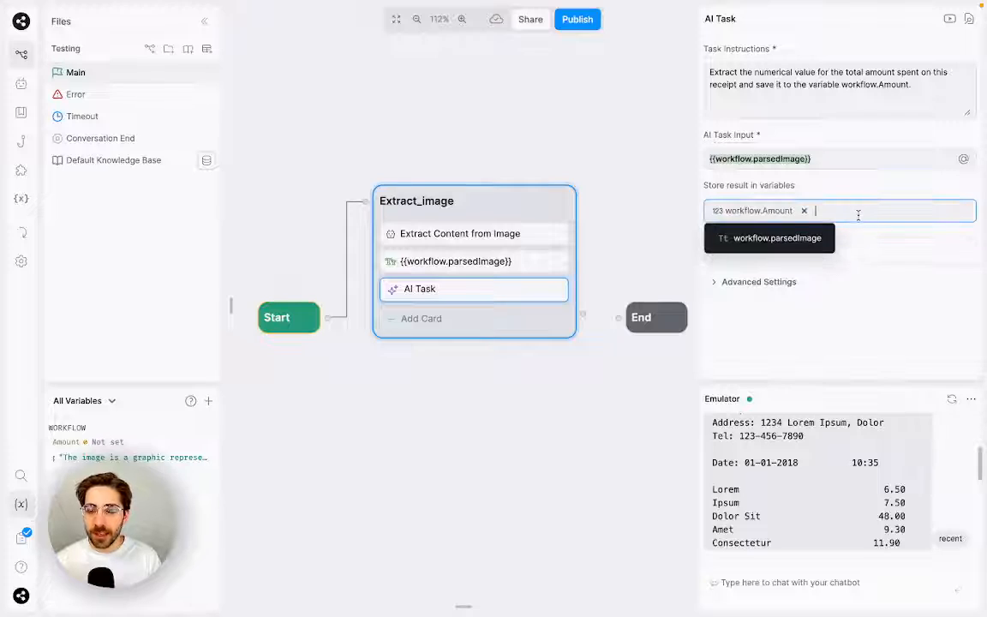
pyautogui.click(618, 425)
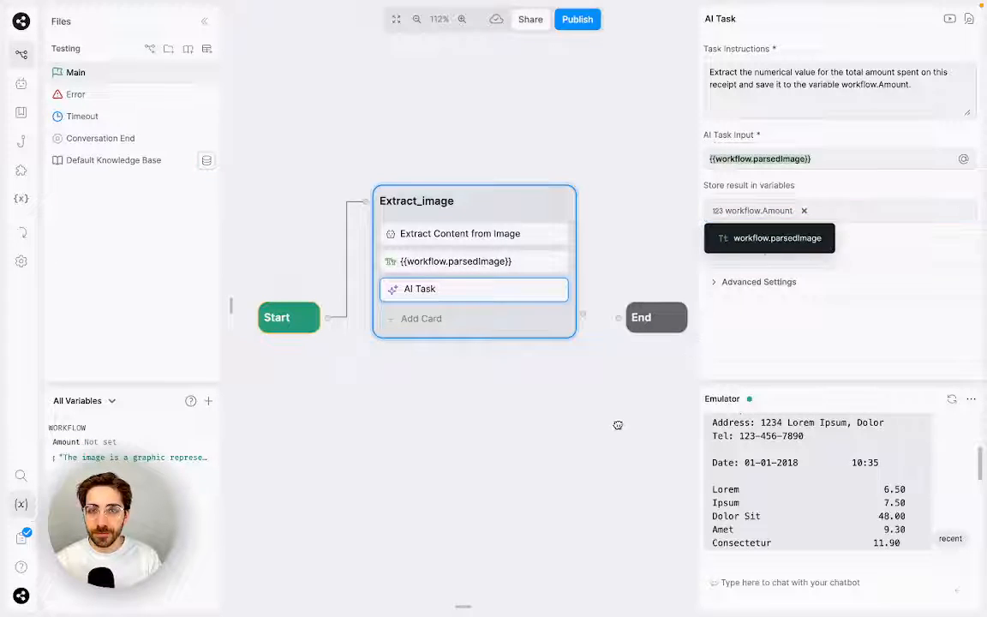
pyautogui.click(490, 290)
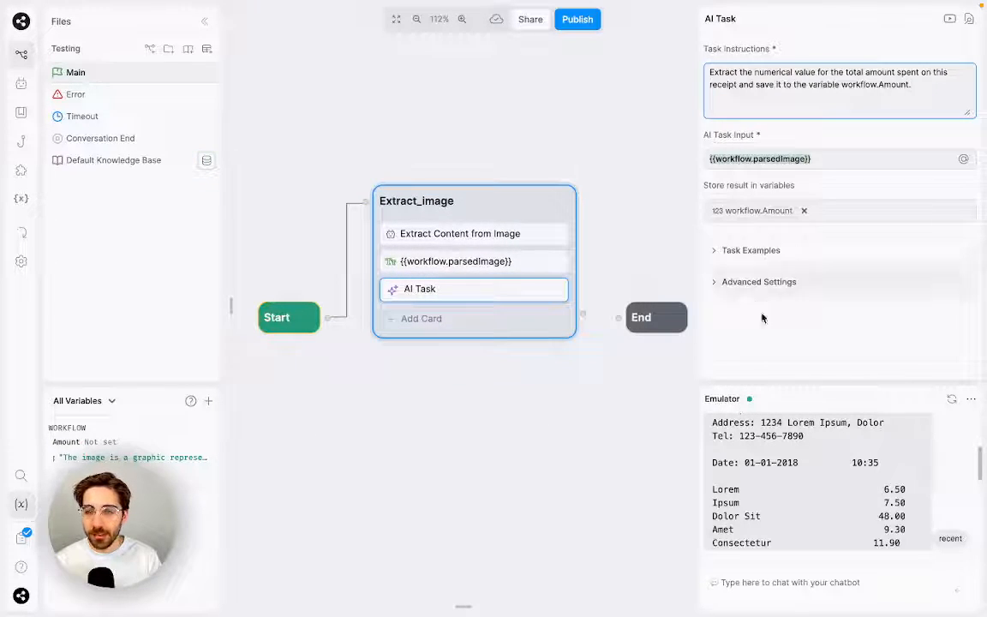
# Rerun the chatbot in a new emulator conversation and pin the logs open for that run.
pyautogui.click(951, 398)
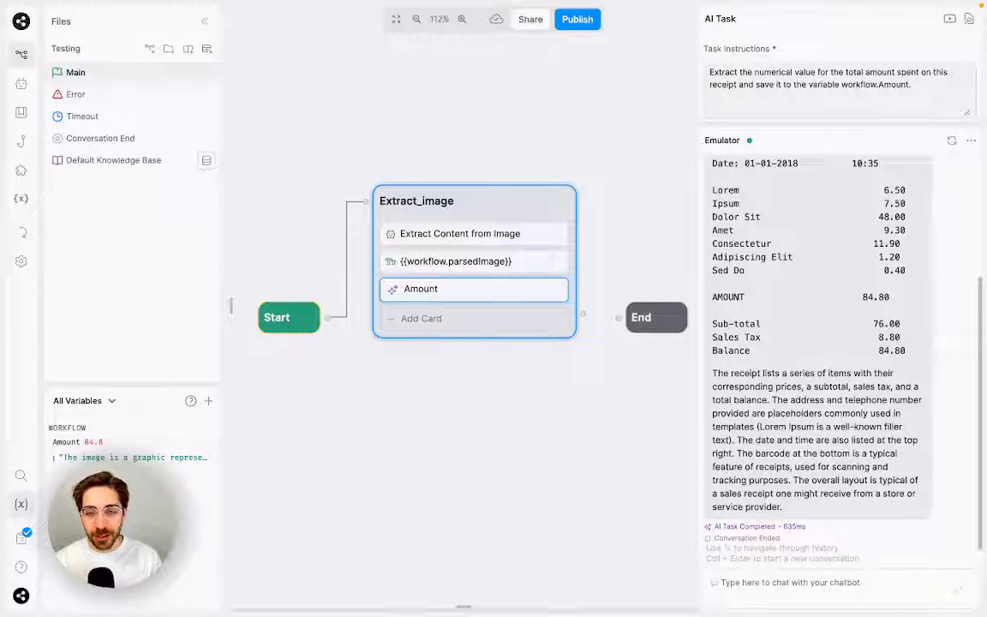
pyautogui.moveTo(269, 610)
pyautogui.click(677, 388)
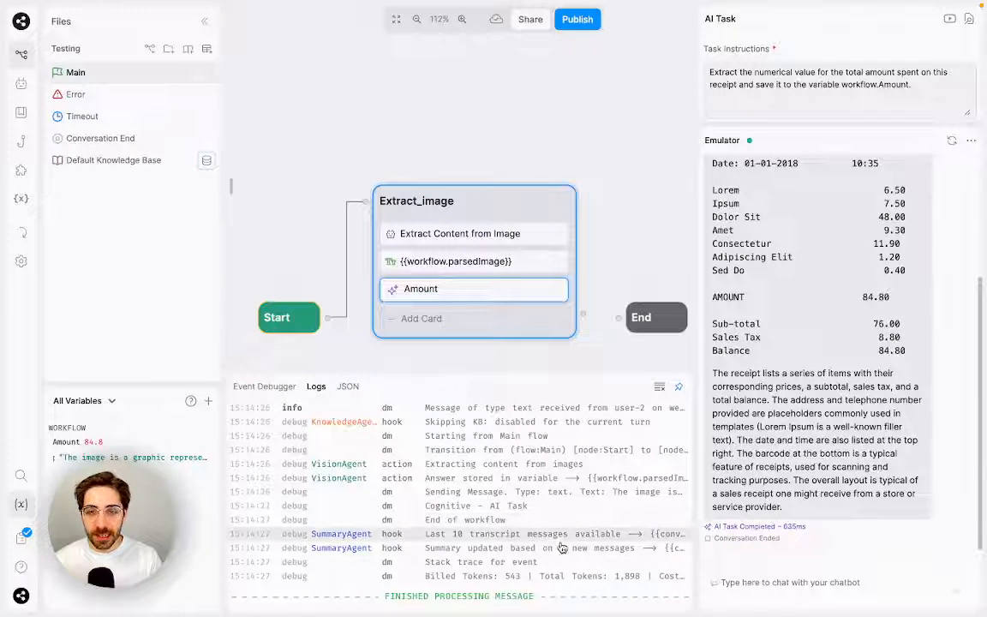
# Expand the Cognitive - AI Task log entry and examine the task's input and response, giving the workspace more room.
pyautogui.click(492, 505)
pyautogui.scroll(-3, 453, 436)
pyautogui.scroll(3, 460, 458)
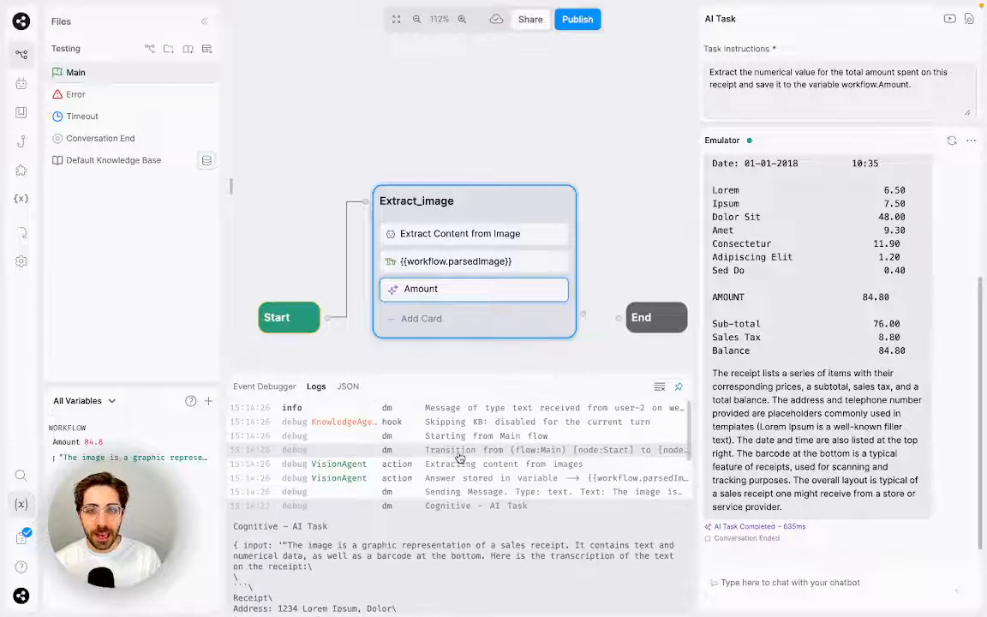
pyautogui.scroll(-1, 412, 450)
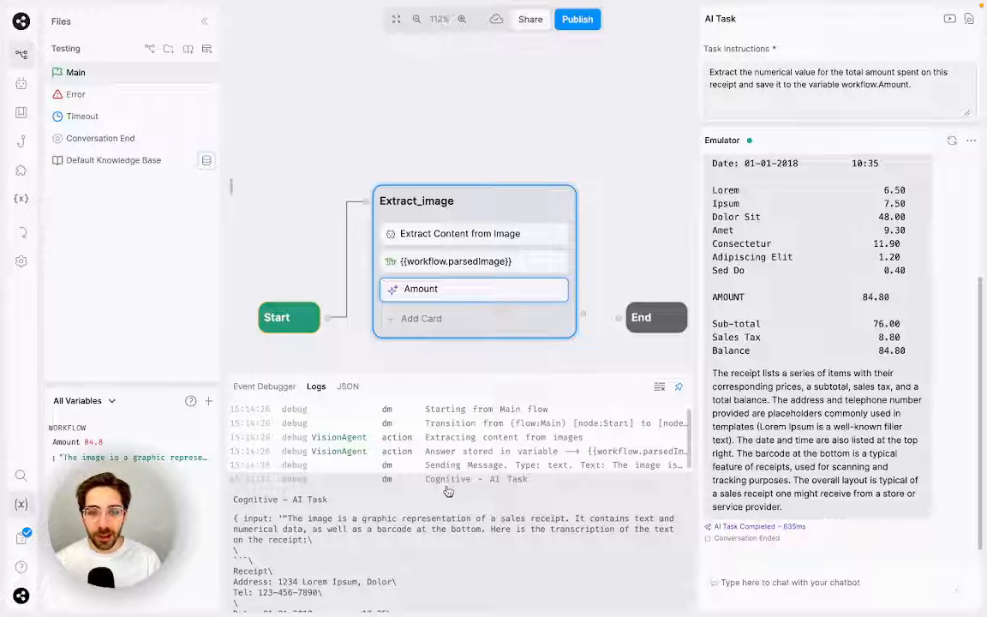
pyautogui.scroll(-10, 467, 506)
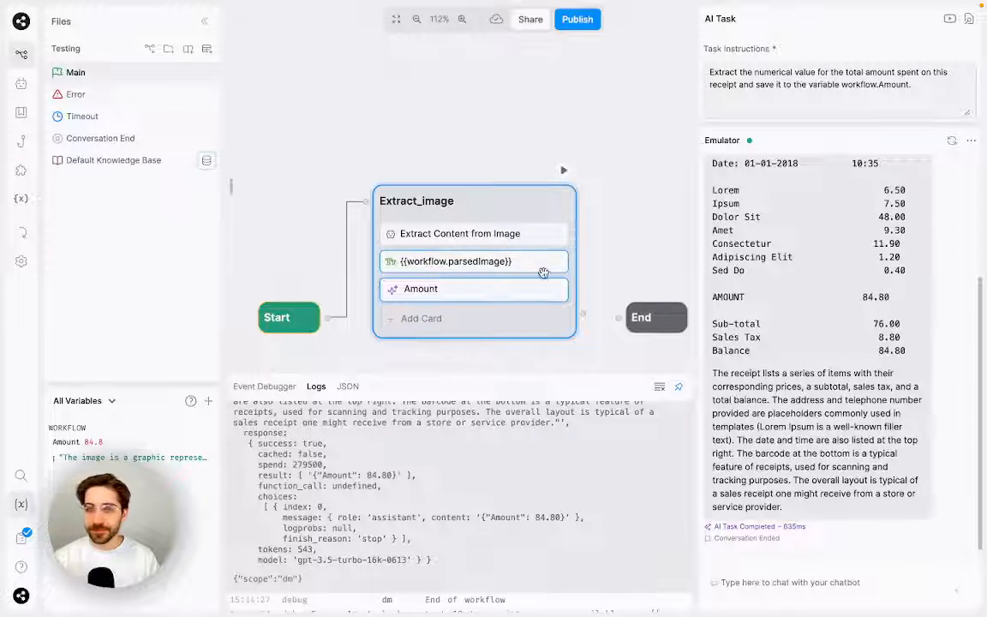
pyautogui.moveTo(613, 178); pyautogui.dragTo(623, 110)
pyautogui.moveTo(226, 183)
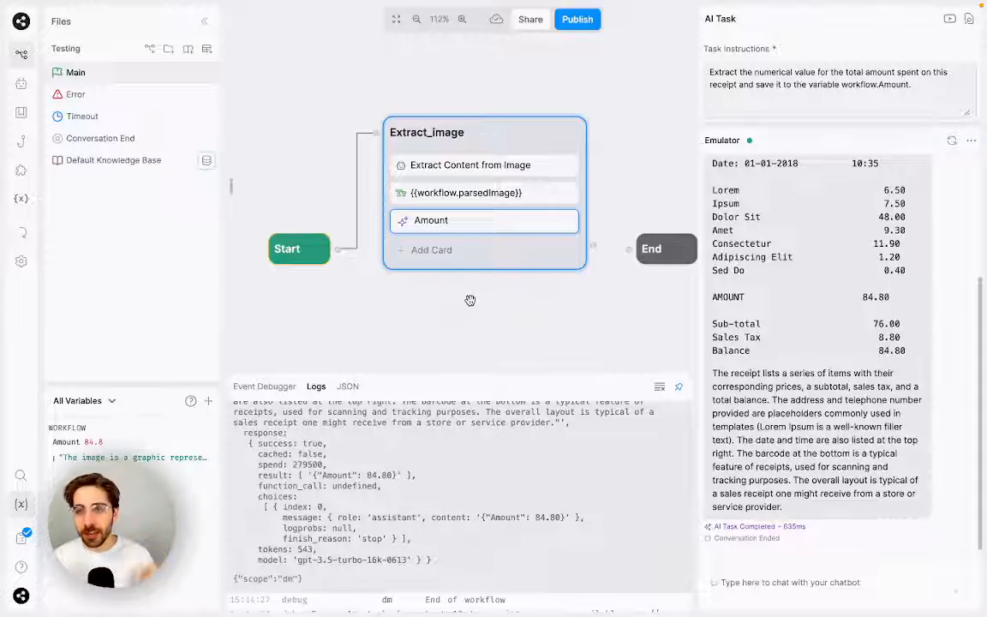
pyautogui.moveTo(698, 288); pyautogui.dragTo(722, 288)
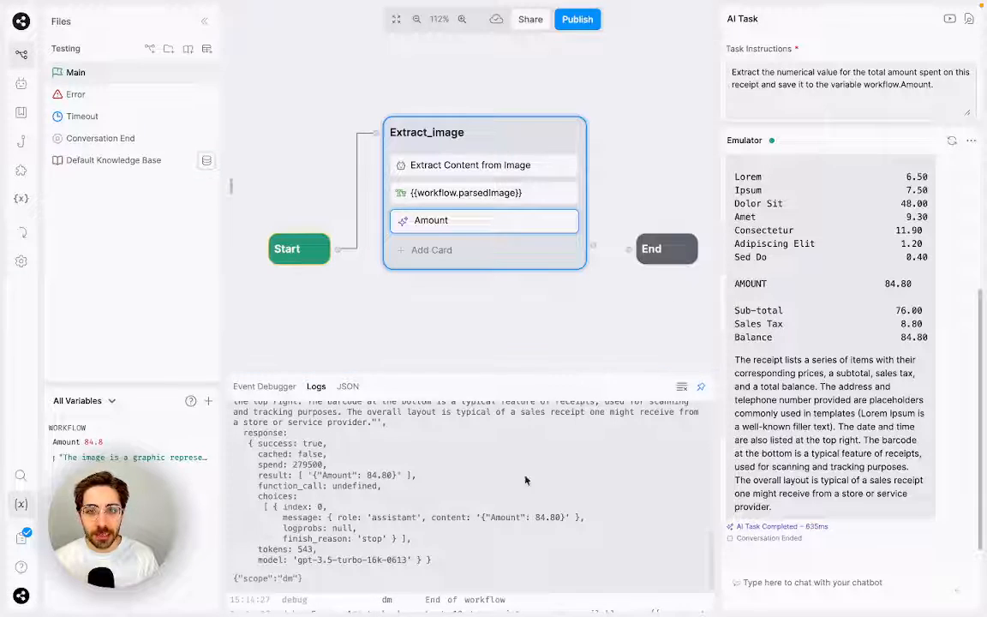
pyautogui.scroll(15, 480, 463)
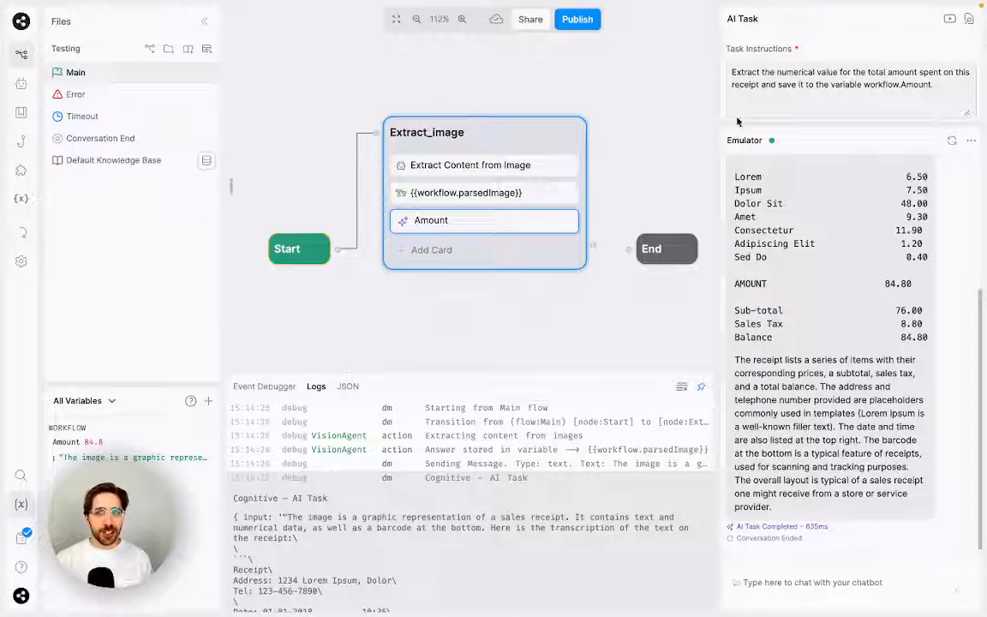
# Collapse the file list, expand the Billed Tokens log entry, and examine its cost breakdown and cache savings.
pyautogui.click(205, 22)
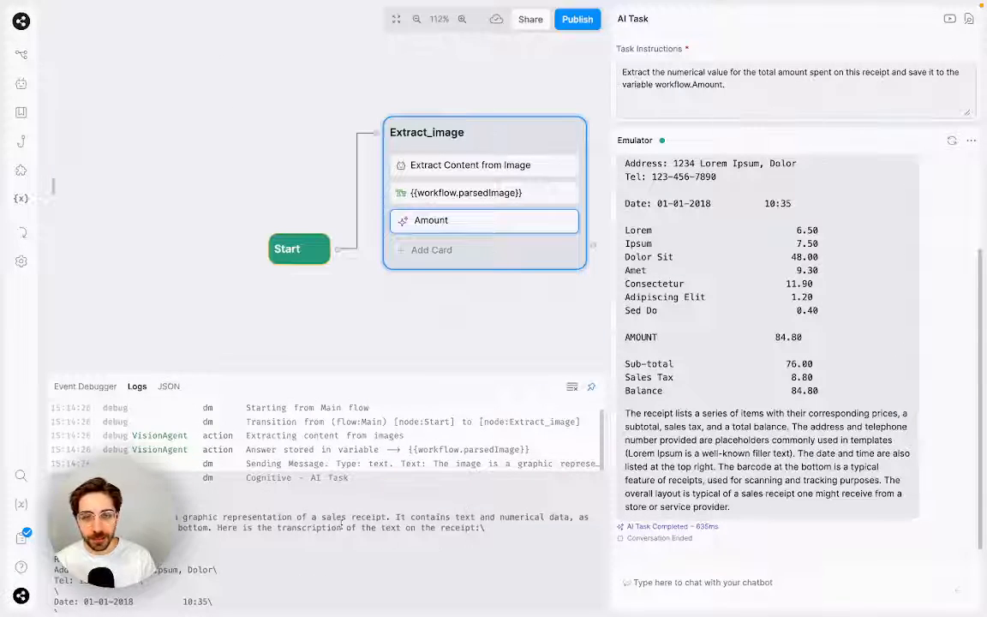
pyautogui.scroll(2, 359, 506)
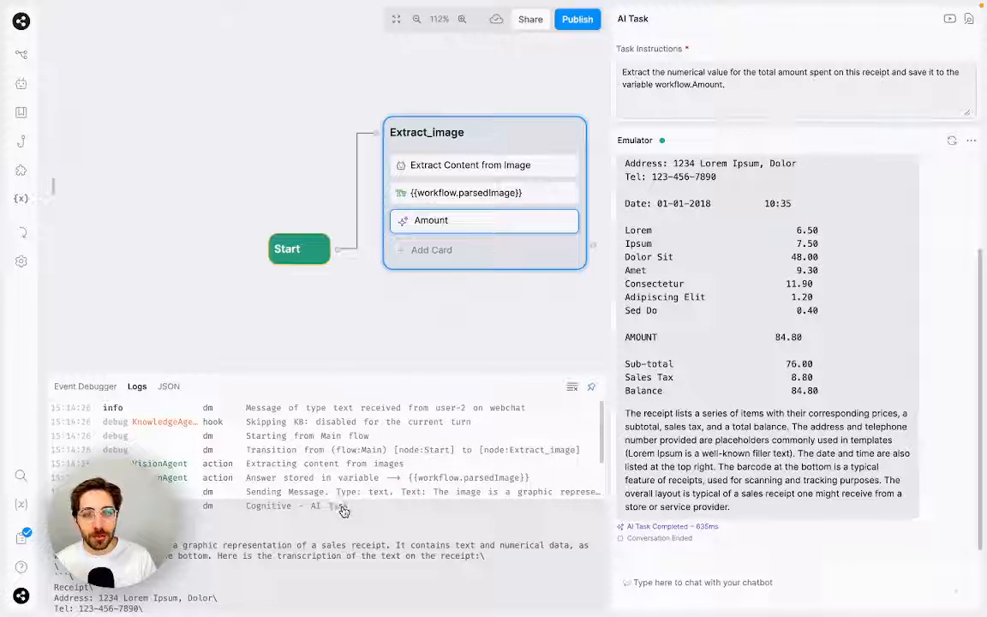
pyautogui.click(509, 578)
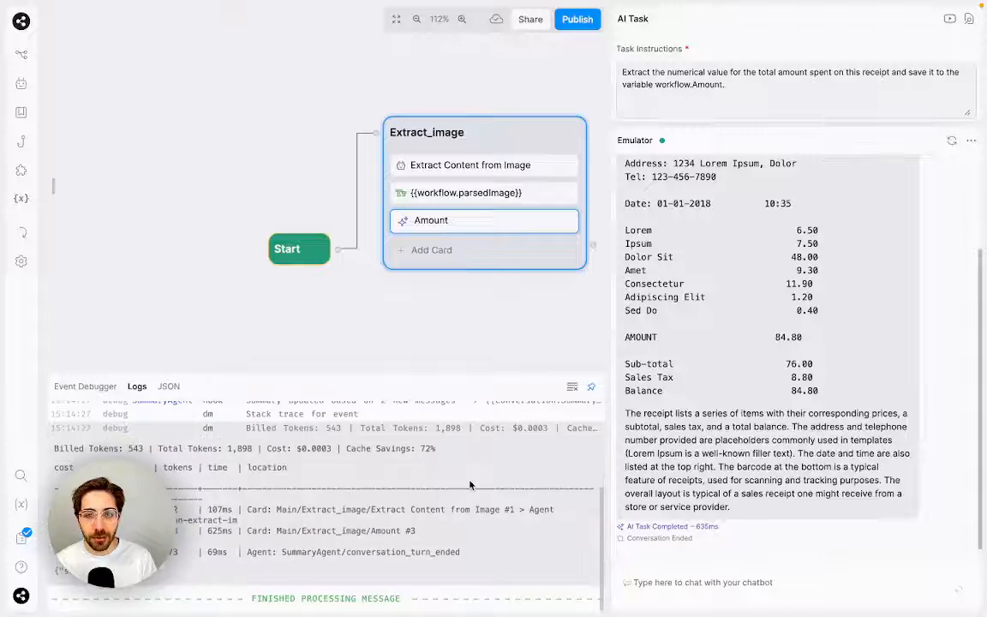
pyautogui.scroll(-1, 455, 452)
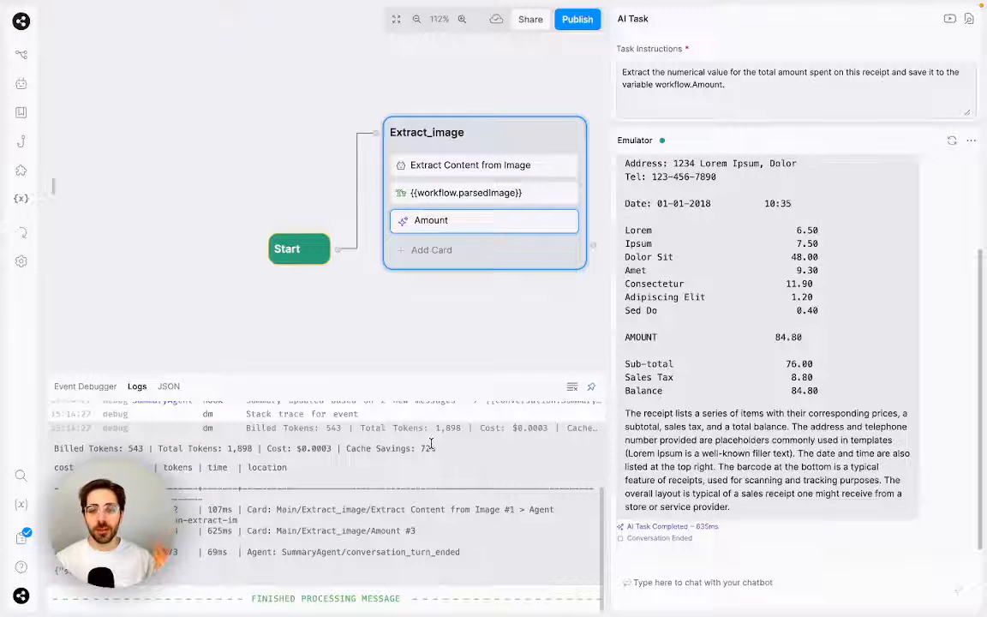
pyautogui.moveTo(436, 448); pyautogui.dragTo(346, 449)
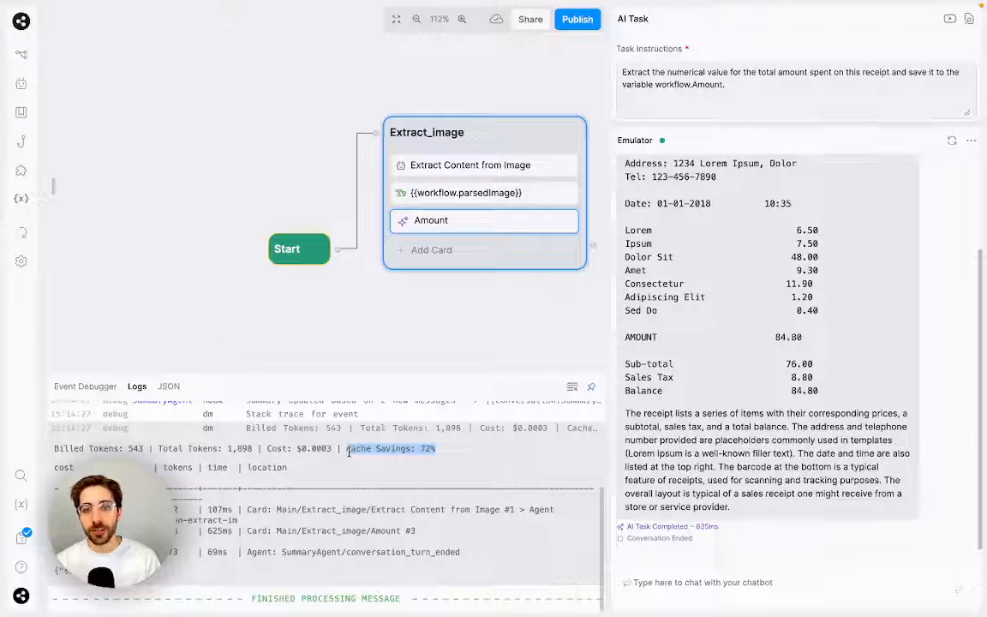
pyautogui.click(454, 456)
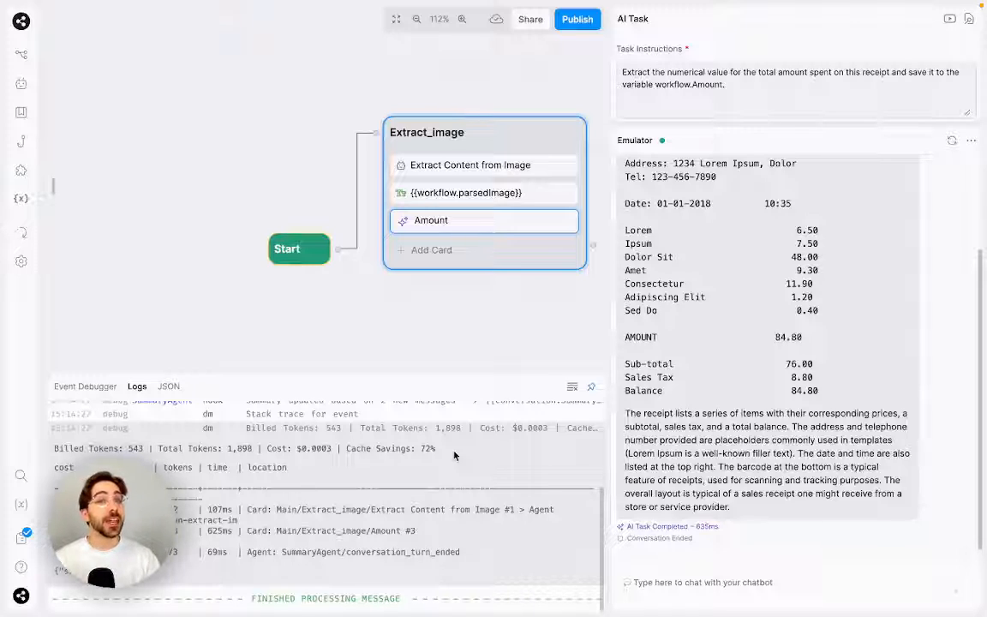
pyautogui.moveTo(437, 448); pyautogui.dragTo(421, 447)
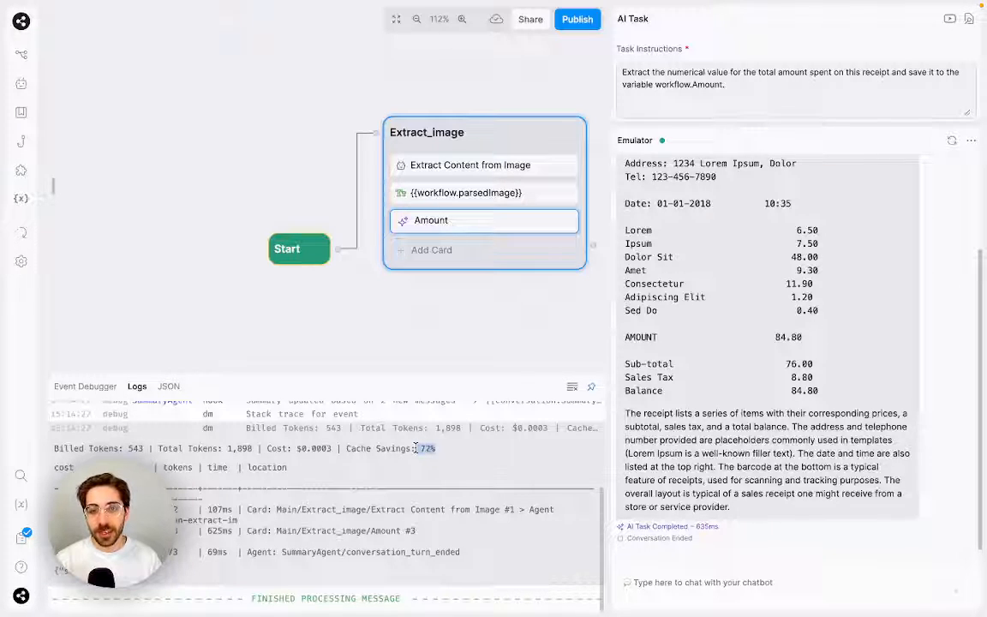
pyautogui.click(447, 458)
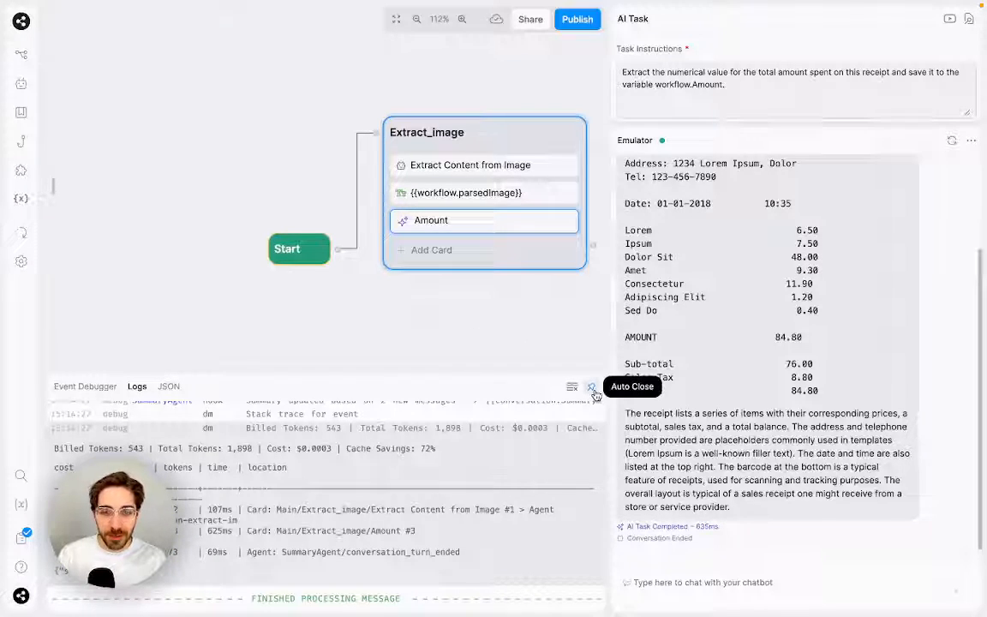
pyautogui.moveTo(49, 233)
pyautogui.scroll(3, 118, 108)
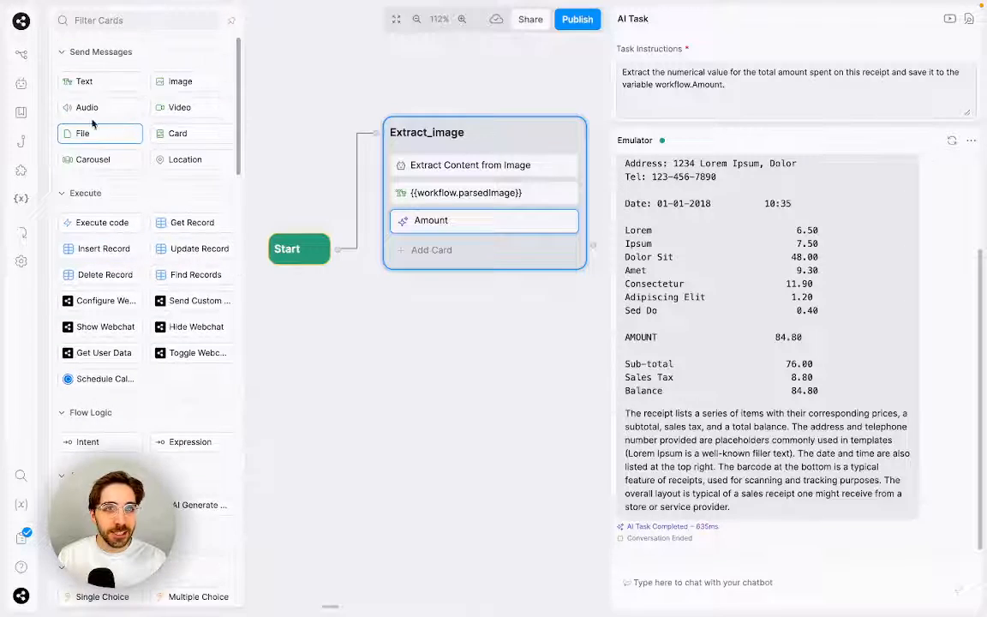
pyautogui.click(230, 22)
pyautogui.click(358, 346)
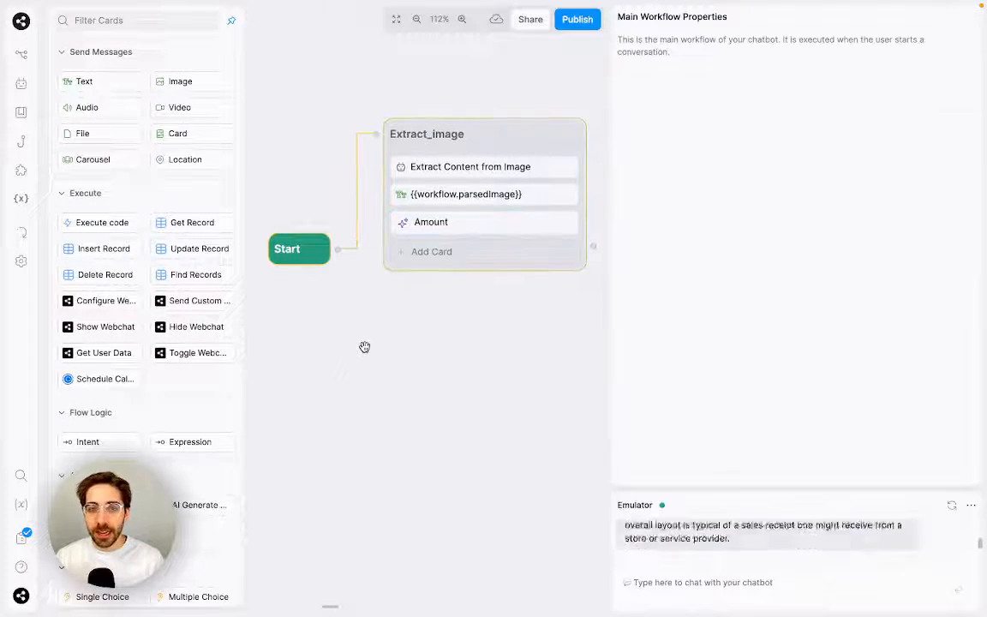
pyautogui.click(230, 20)
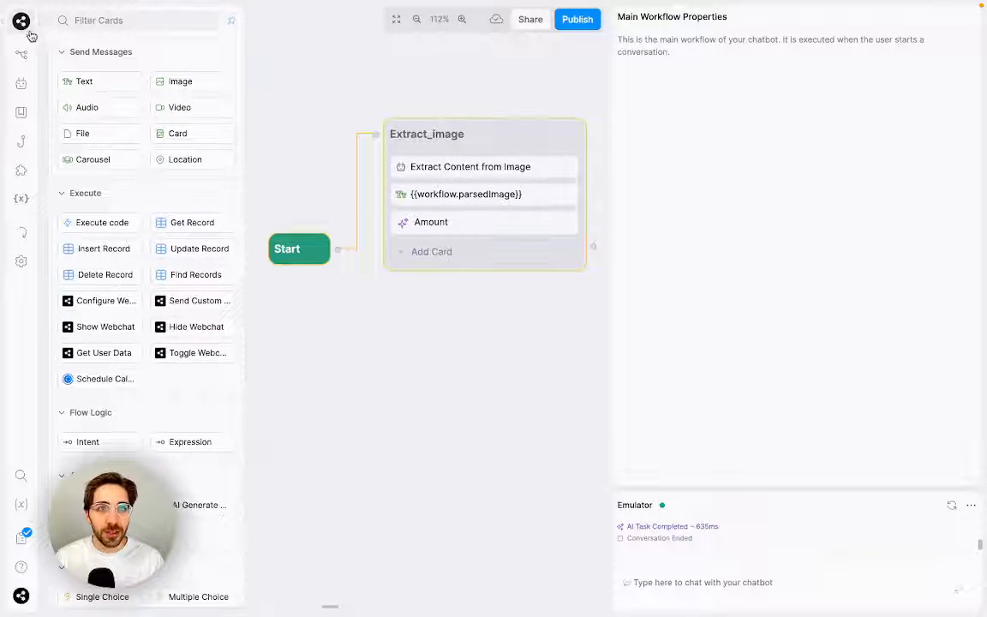
# Reopen the file list, create a new table in the bot, and name it Transactions.
pyautogui.click(22, 53)
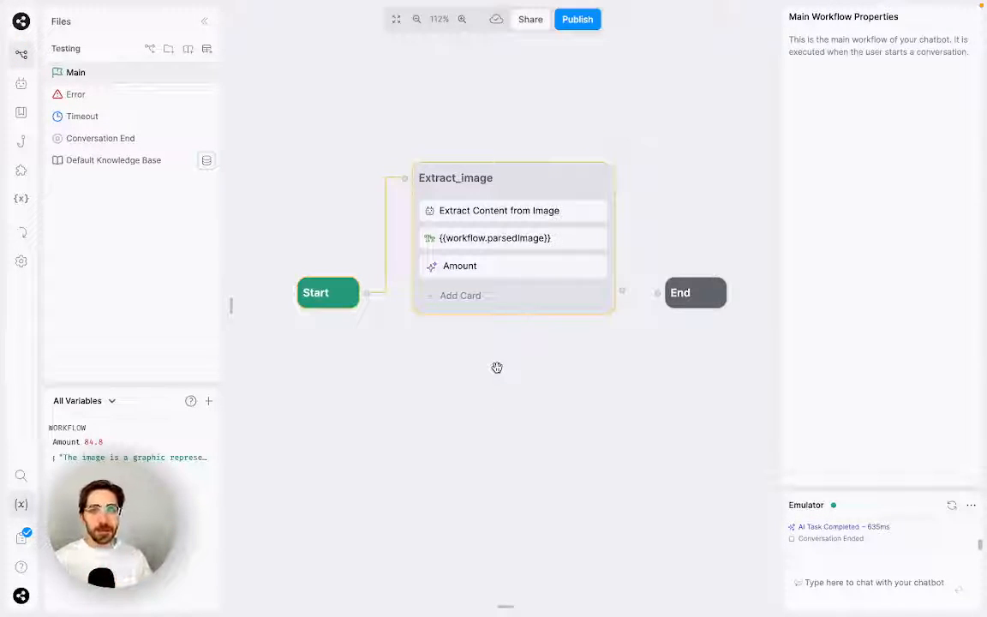
pyautogui.click(207, 49)
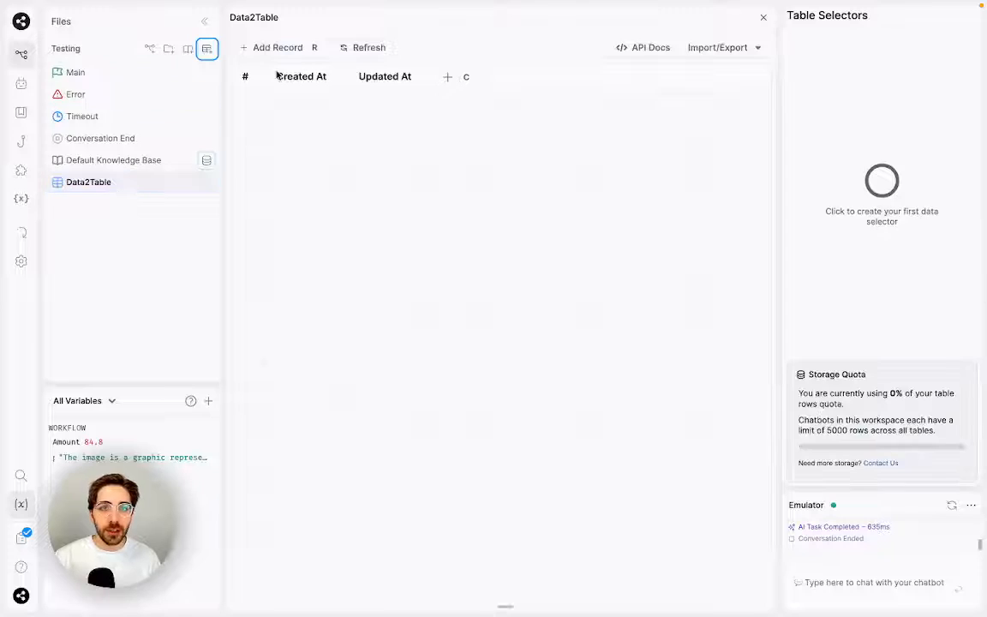
pyautogui.doubleClick(255, 16)
pyautogui.write('Transactions')
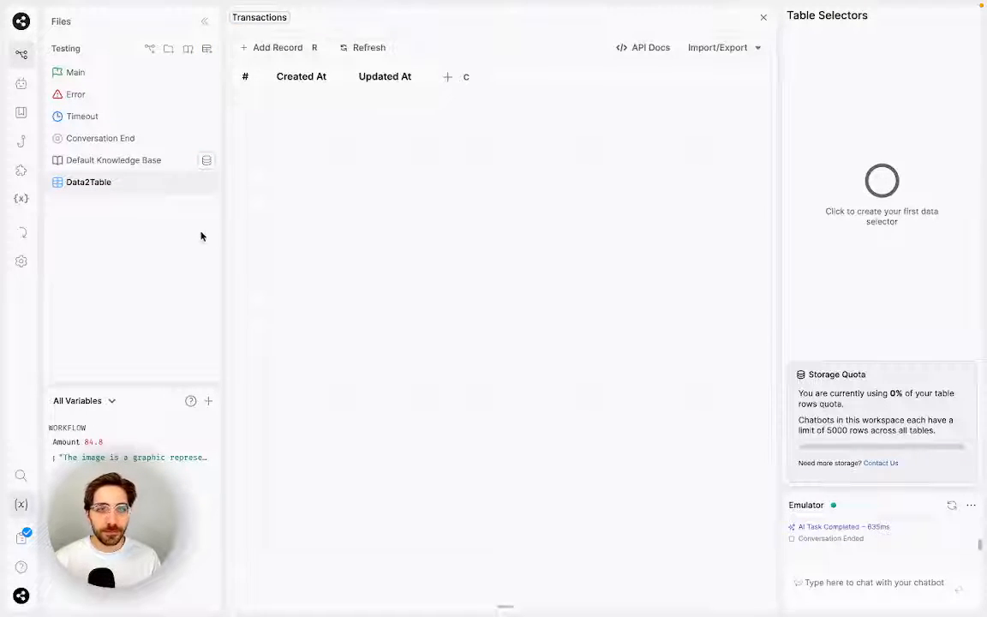
pyautogui.click(179, 253)
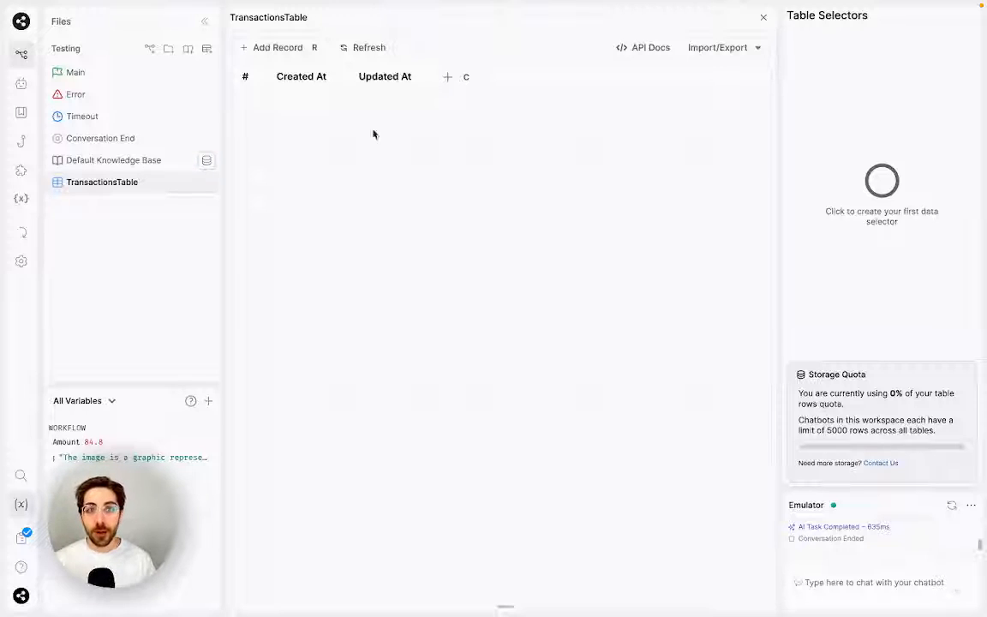
# Return to the Main workflow and clear the Image Url of the Extract Content from Image card.
pyautogui.click(143, 80)
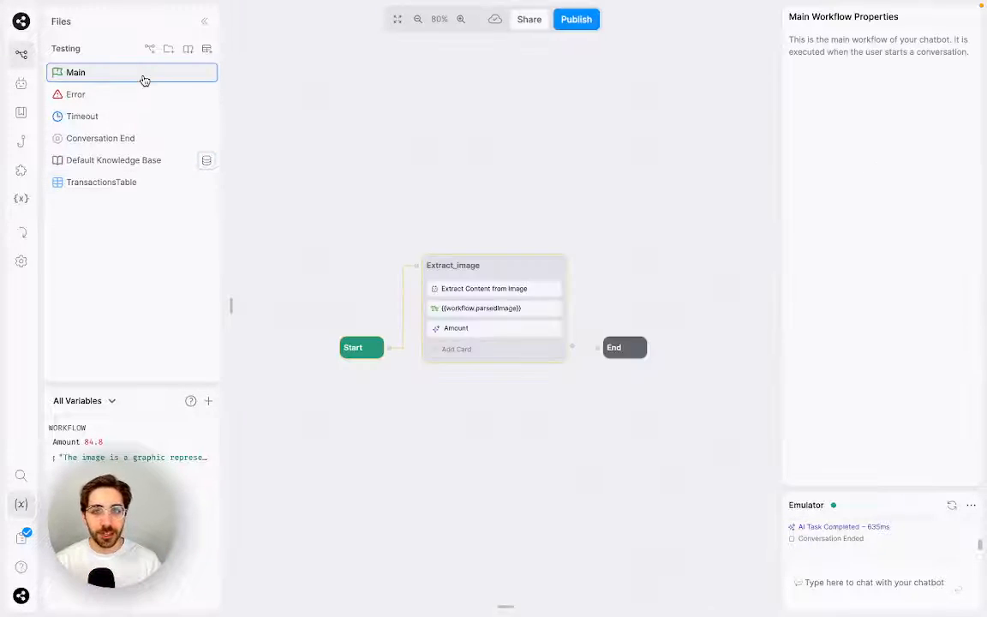
pyautogui.scroll(3, 524, 282)
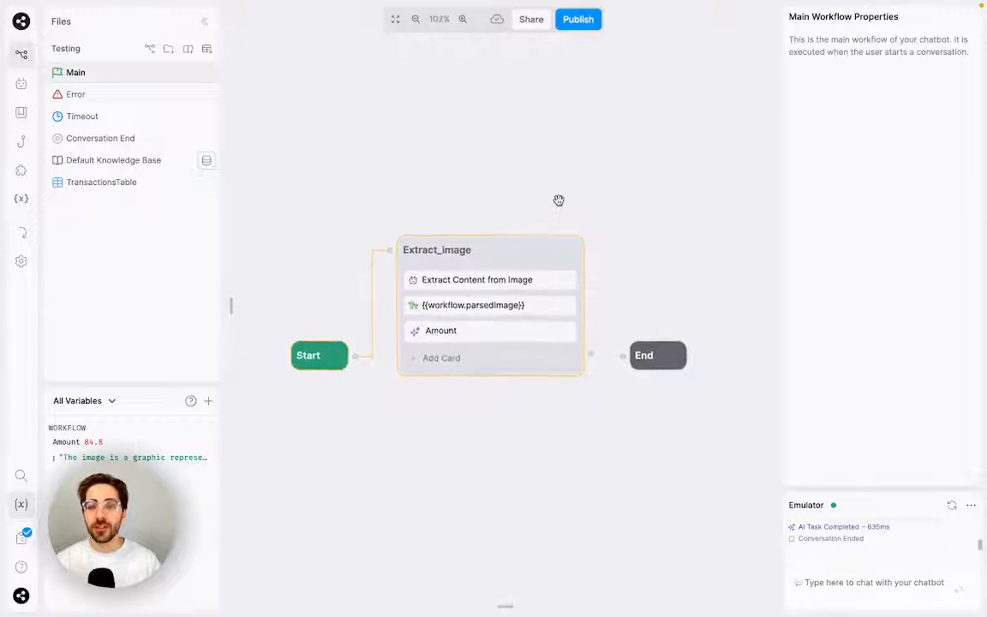
pyautogui.scroll(2, 509, 324)
pyautogui.click(531, 250)
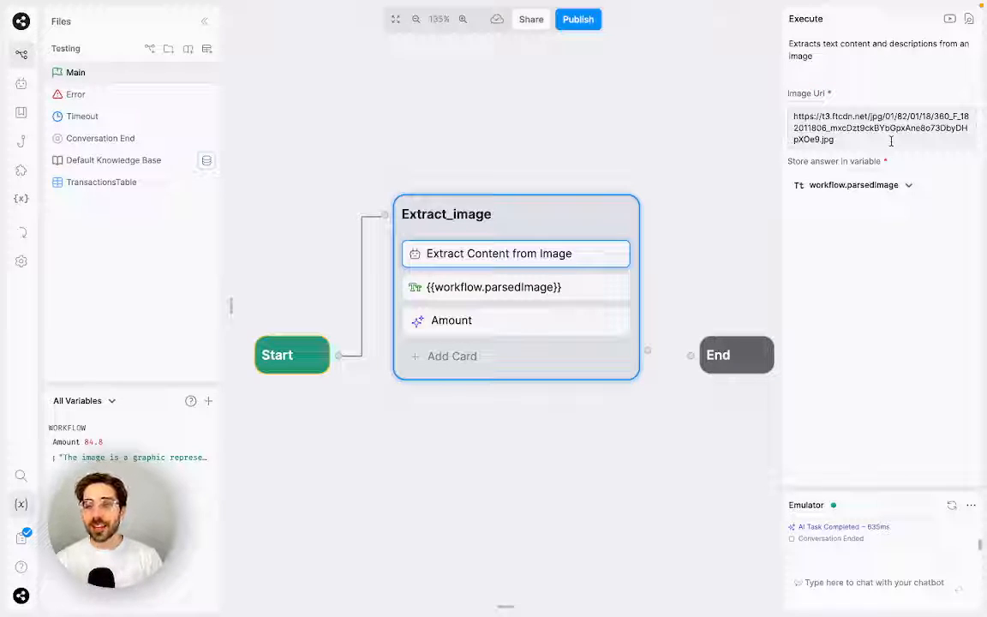
pyautogui.moveTo(892, 141); pyautogui.dragTo(793, 117)
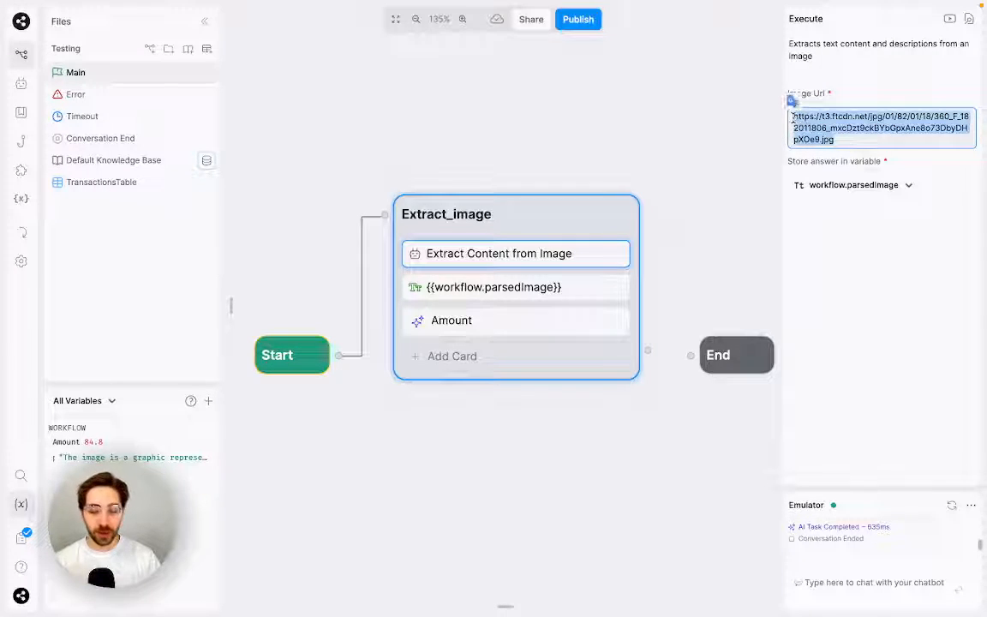
pyautogui.press('BackSpace')
pyautogui.moveTo(432, 104); pyautogui.dragTo(456, 173)
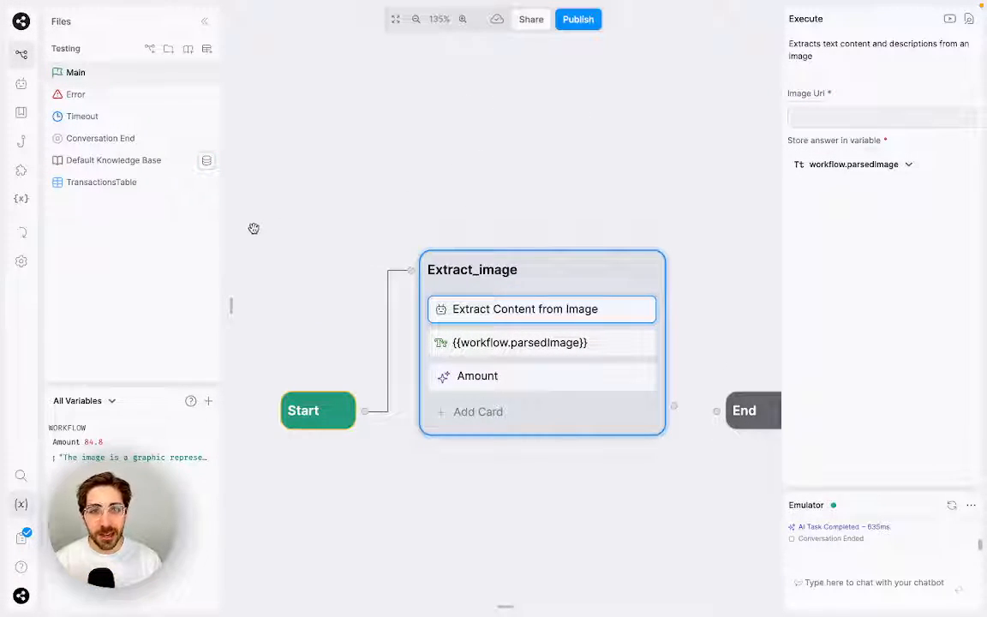
pyautogui.moveTo(361, 201); pyautogui.dragTo(369, 204)
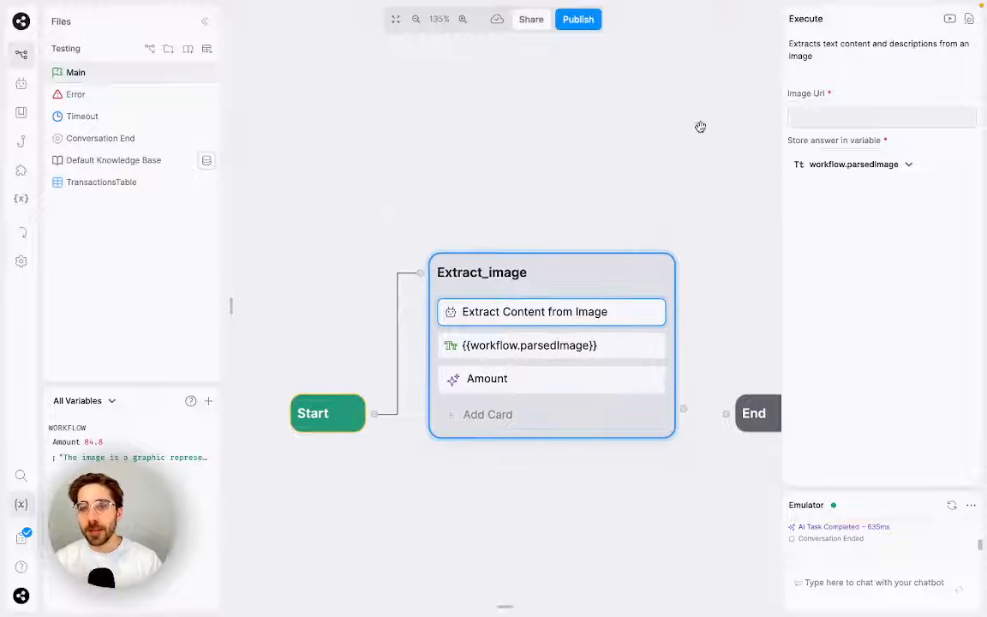
pyautogui.click(836, 122)
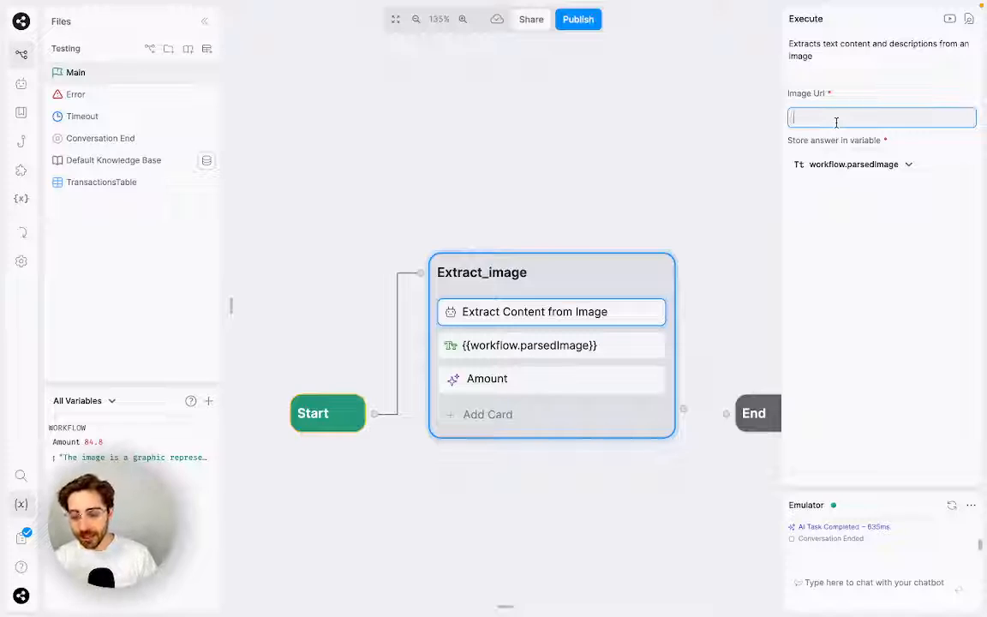
# Create a workflow variable of type String named imageLink.
pyautogui.click(207, 403)
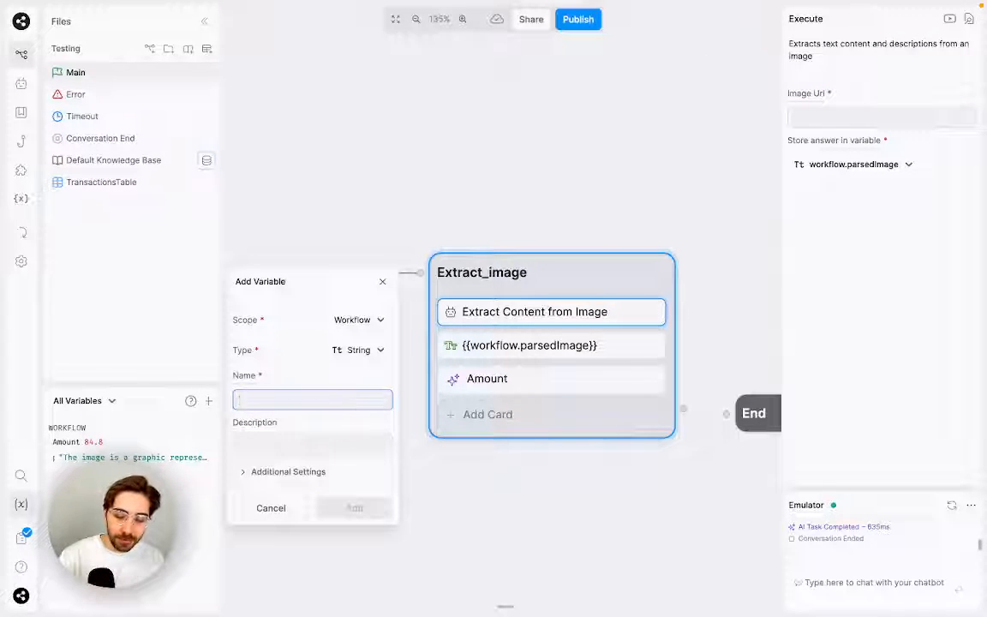
pyautogui.write('imageLink')
pyautogui.press('Return')
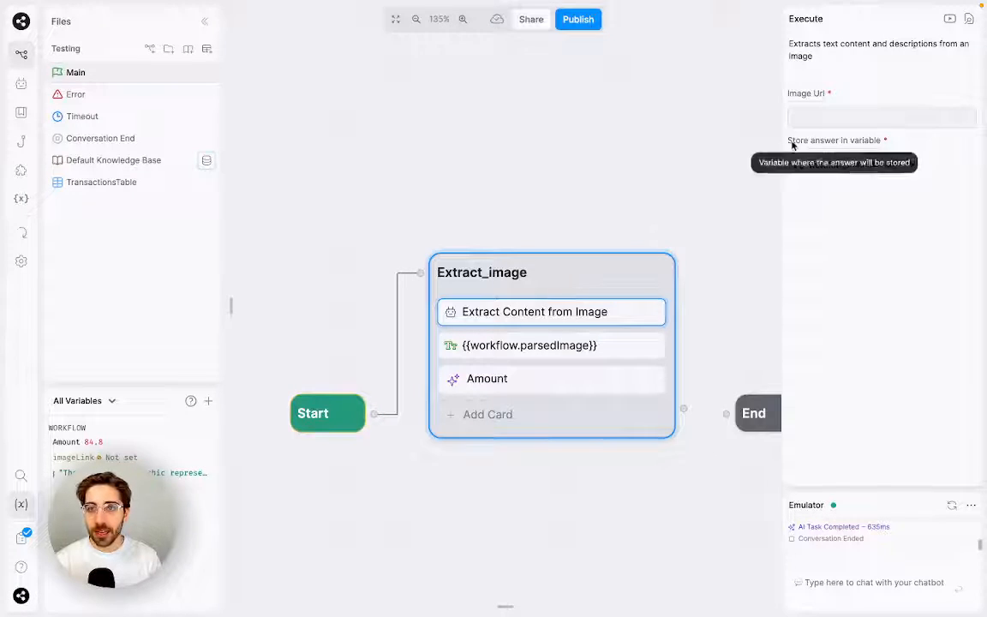
# Set the Image Url of the Extract Content from Image card to {{workflow.imageLink}} and deselect the card.
pyautogui.write('{{workflow.im')
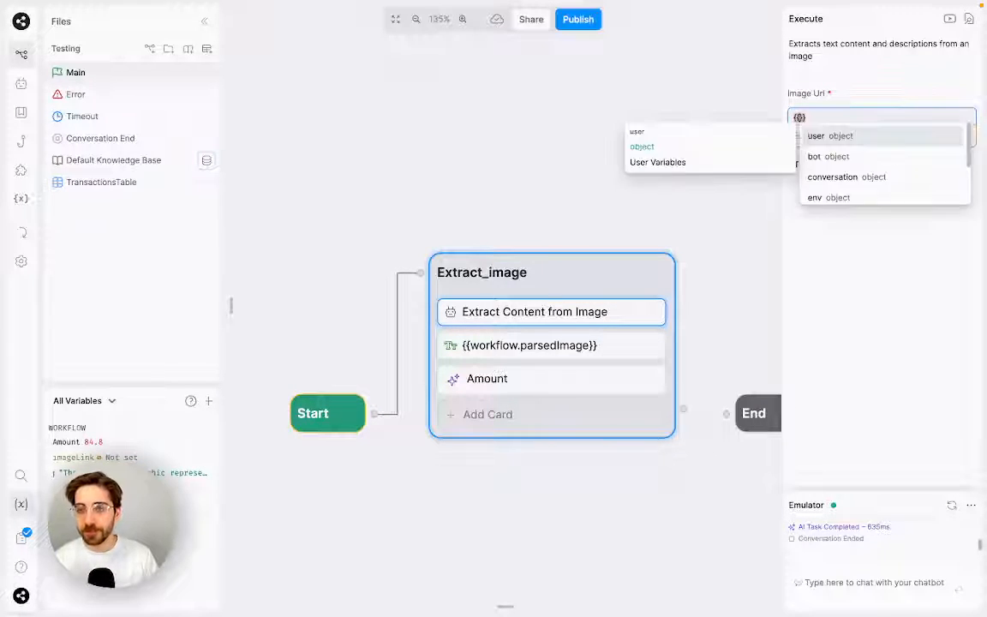
pyautogui.press('Return')
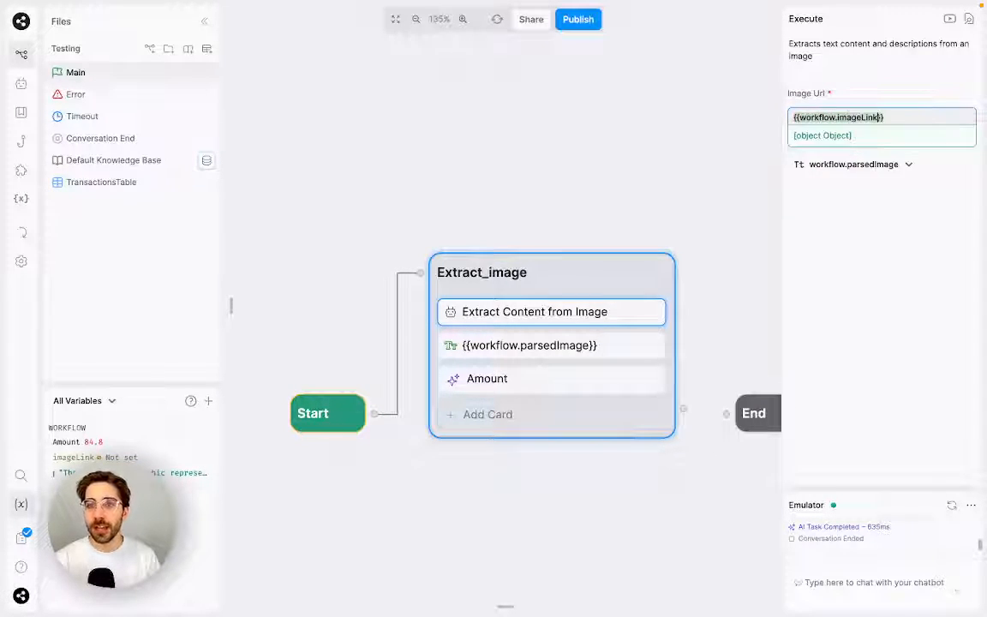
pyautogui.click(513, 121)
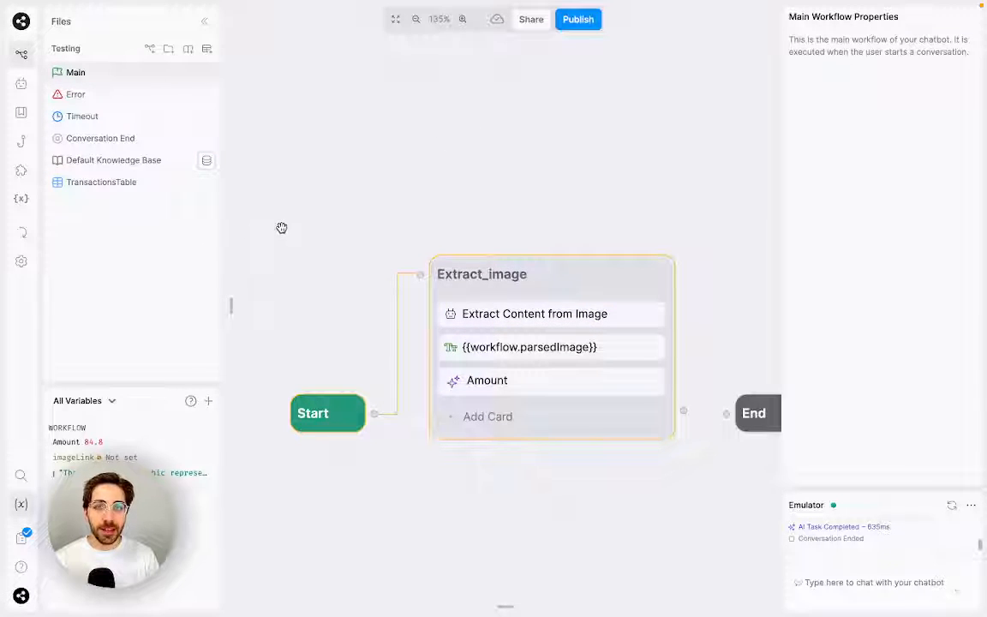
# Add a Raw Input capture card to the Extract_image node, above the Extract Content from Image card.
pyautogui.moveTo(234, 229)
pyautogui.scroll(-1, 363, 433)
pyautogui.scroll(-3, 364, 433)
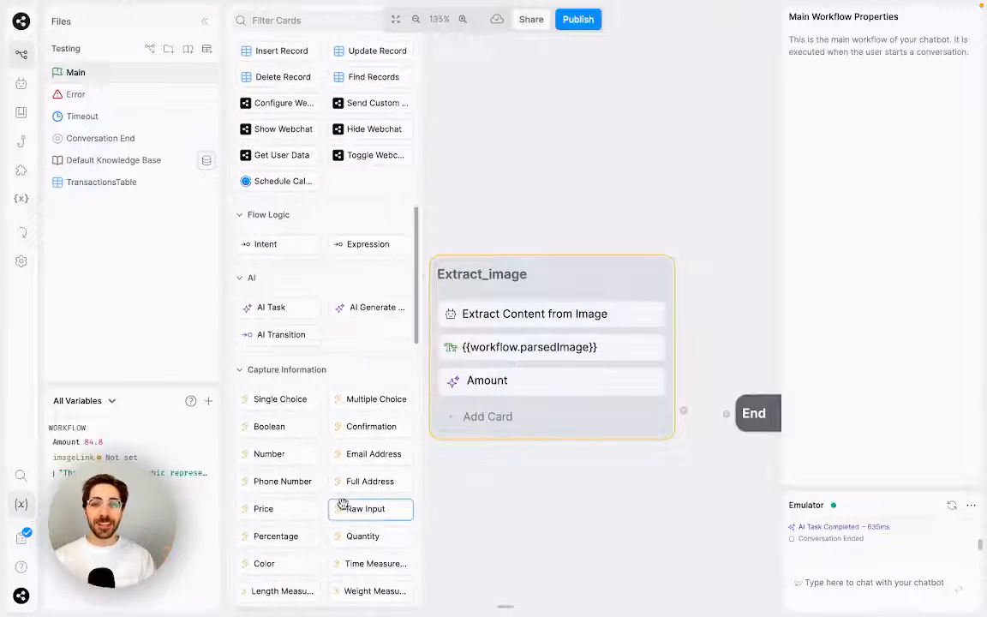
pyautogui.moveTo(359, 505); pyautogui.dragTo(559, 310)
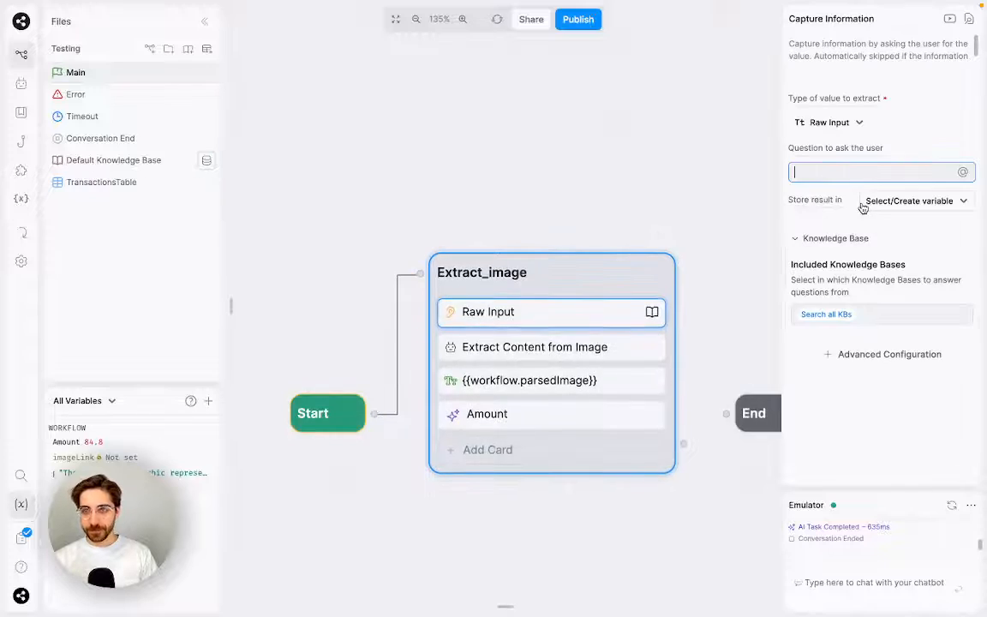
# Make the Raw Input card ask "Please provide me a URL for a publicly accessible externally-hosted image." and store the result in workflow.imageLink.
pyautogui.click(865, 172)
pyautogui.write('Please providem e')
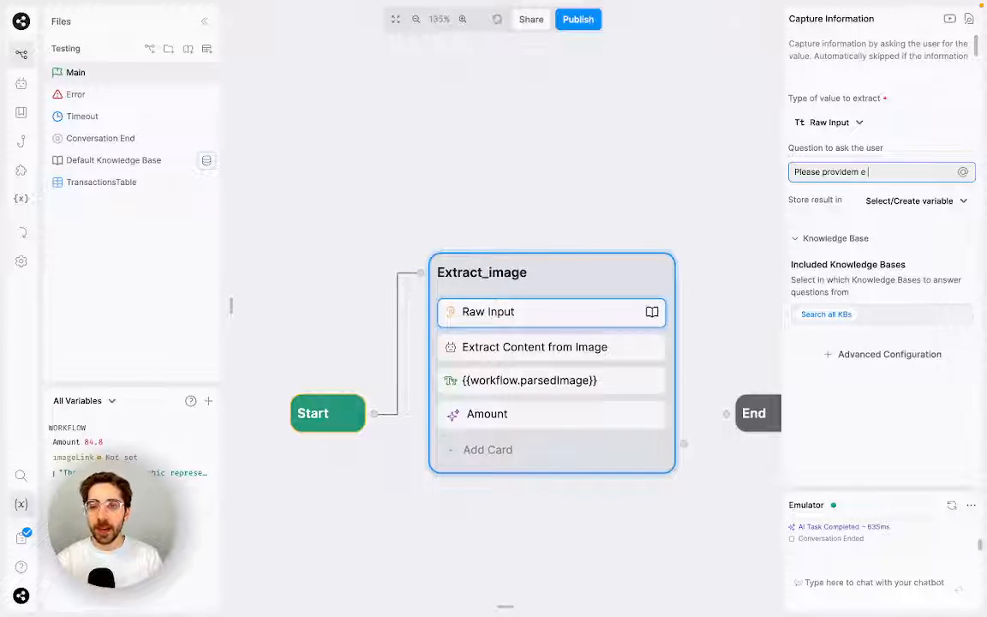
pyautogui.press('BackSpace')
pyautogui.press('BackSpace')
pyautogui.press('BackSpace')
pyautogui.write('me a URL for a public')
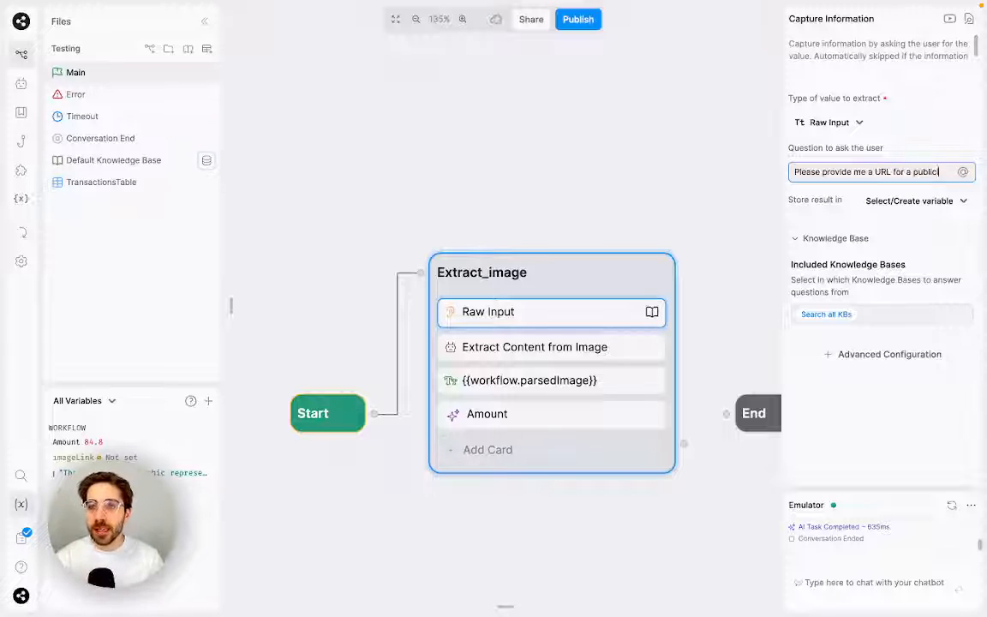
pyautogui.write('ly accessible ex')
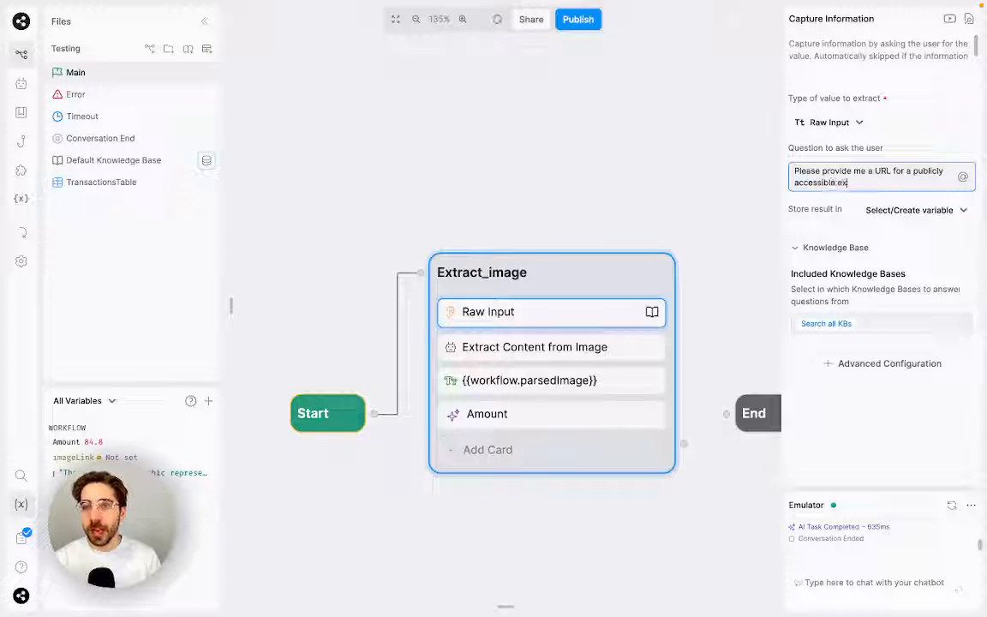
pyautogui.write('ternally')
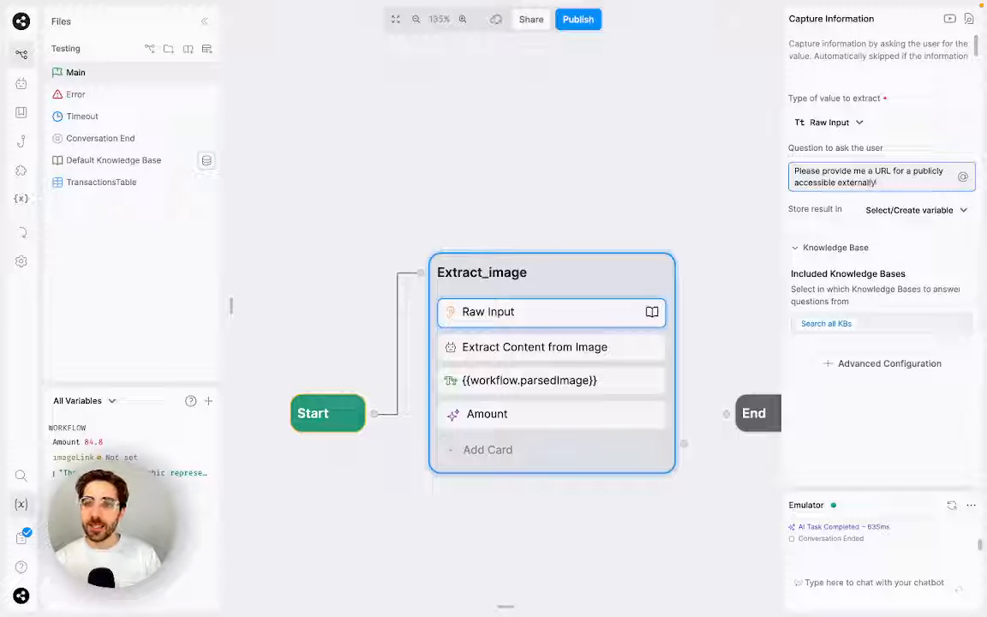
pyautogui.write('-hosted image.')
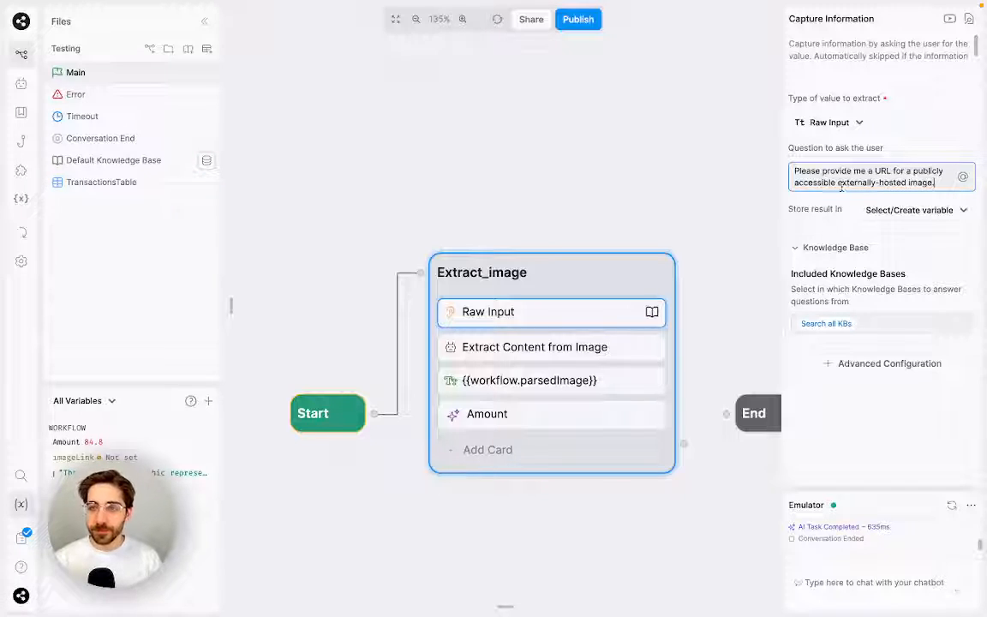
pyautogui.click(908, 210)
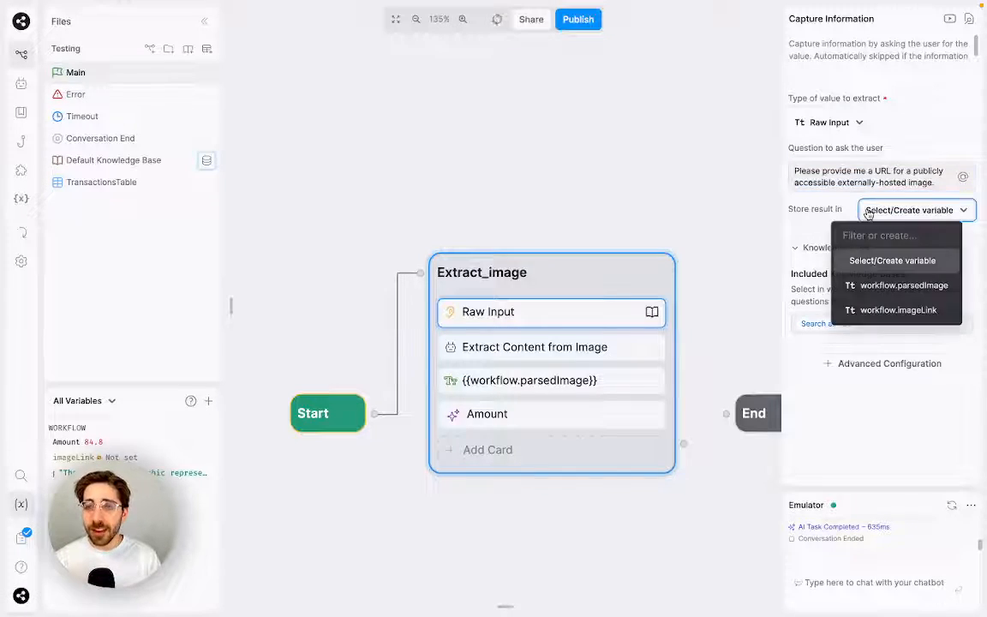
pyautogui.click(879, 311)
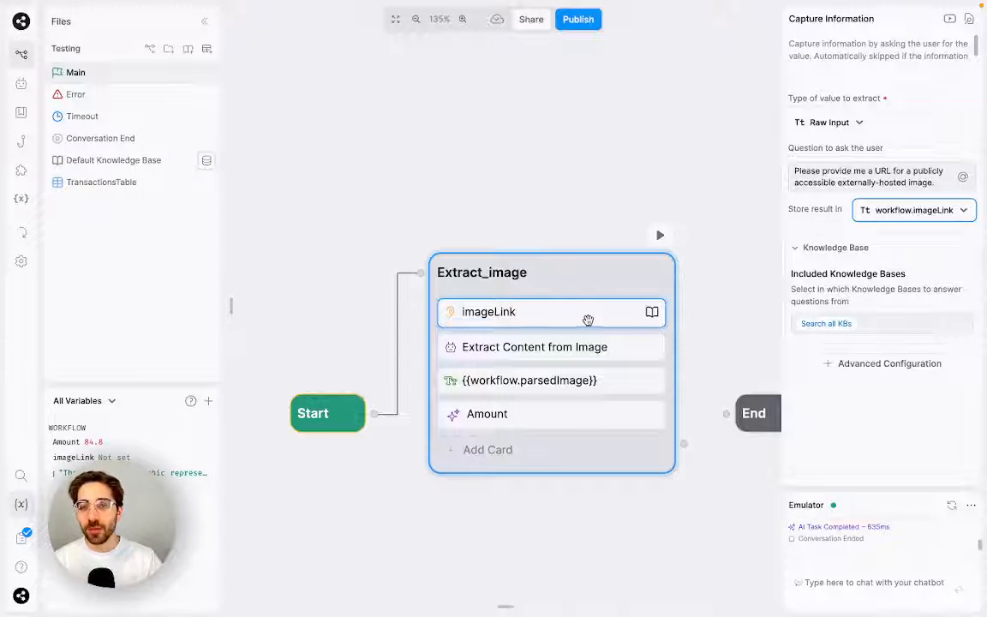
# Disable the knowledge base search for the imageLink capture card in the Extract_image node.
pyautogui.click(590, 346)
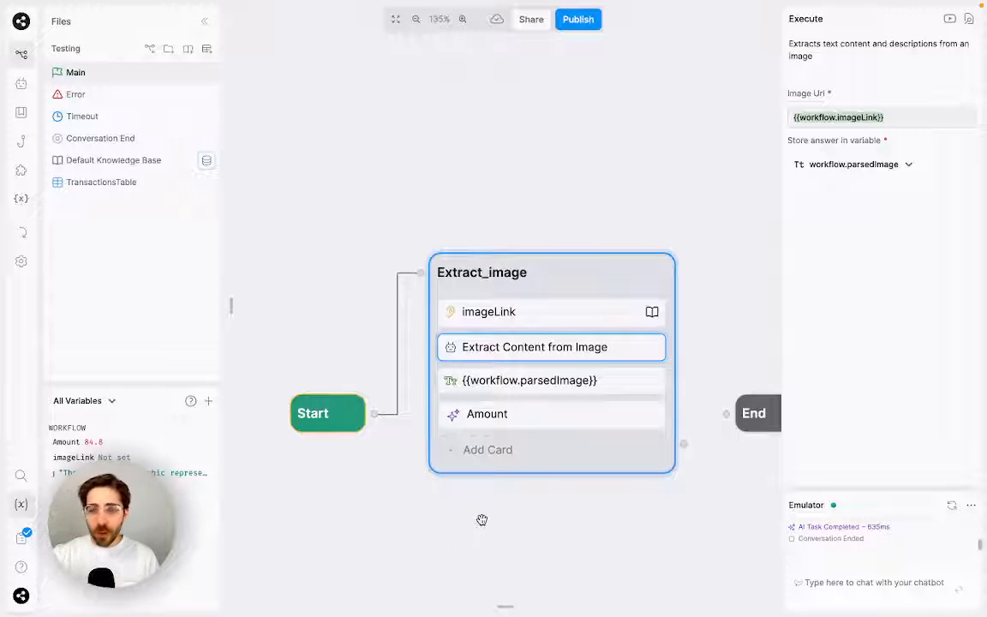
pyautogui.click(590, 312)
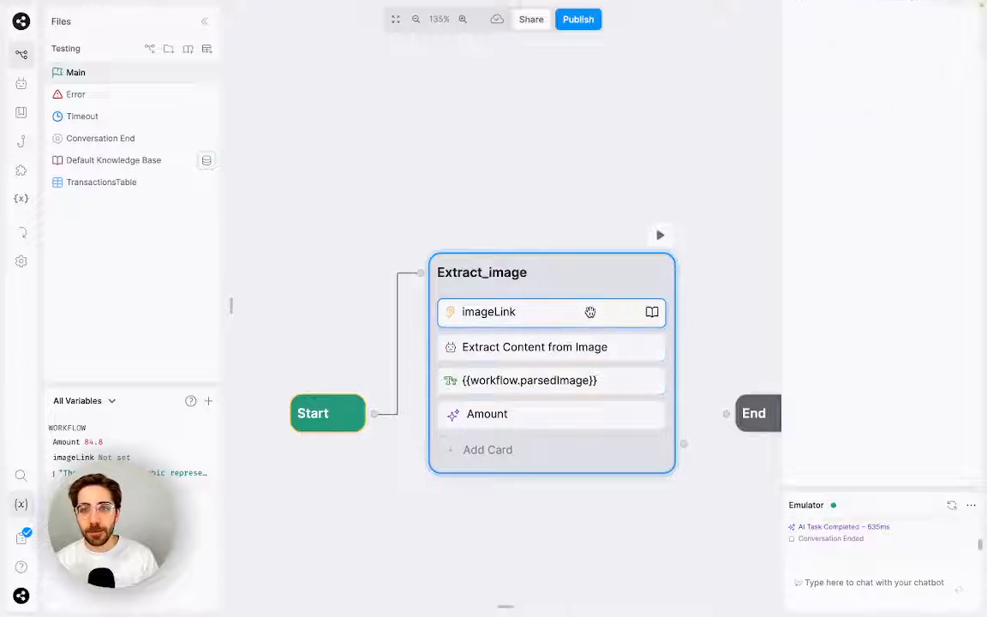
pyautogui.click(826, 323)
pyautogui.click(823, 375)
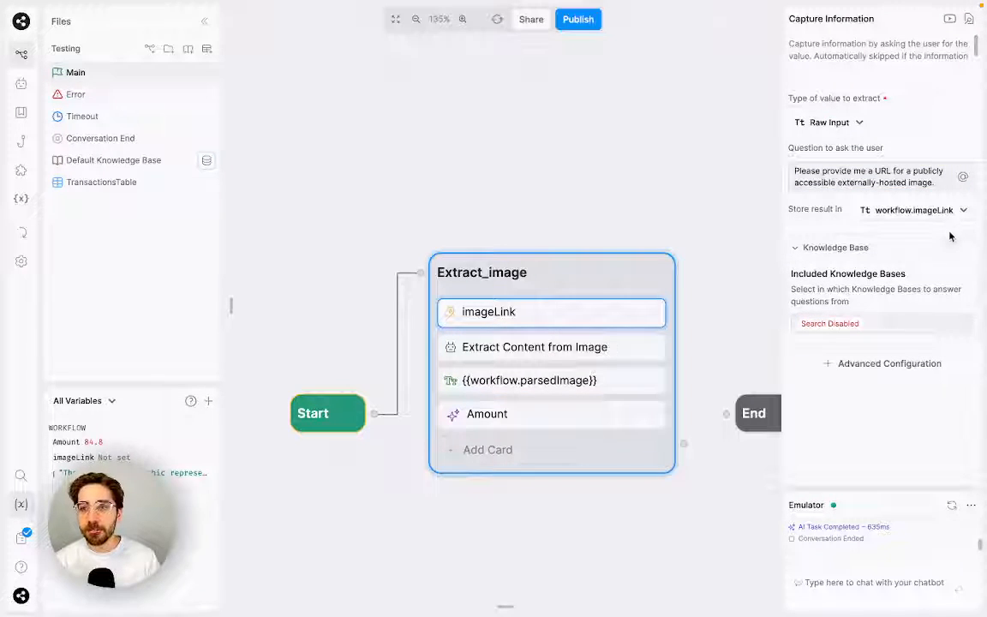
pyautogui.click(948, 250)
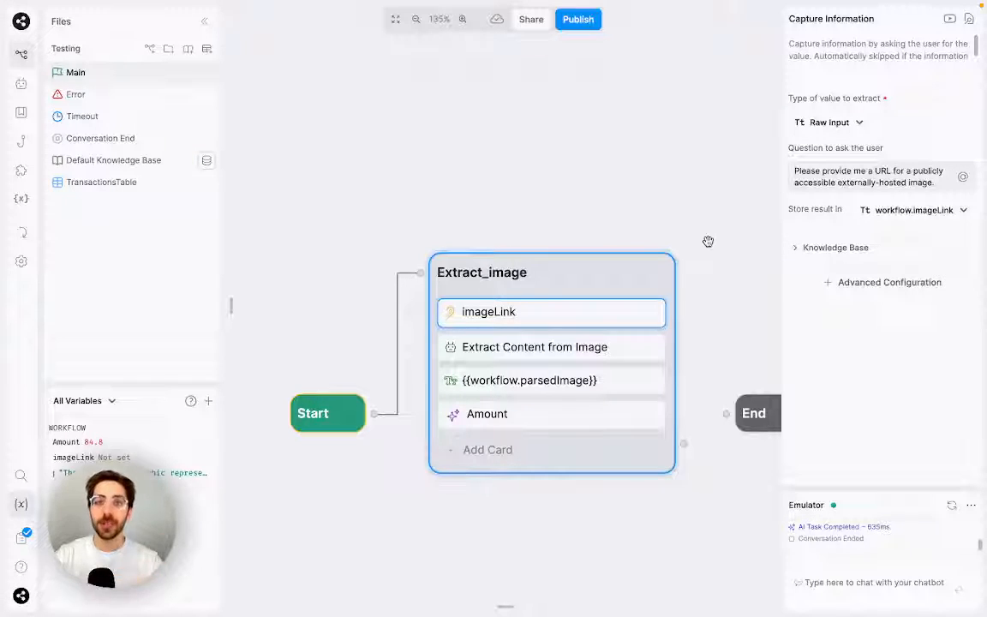
pyautogui.click(638, 347)
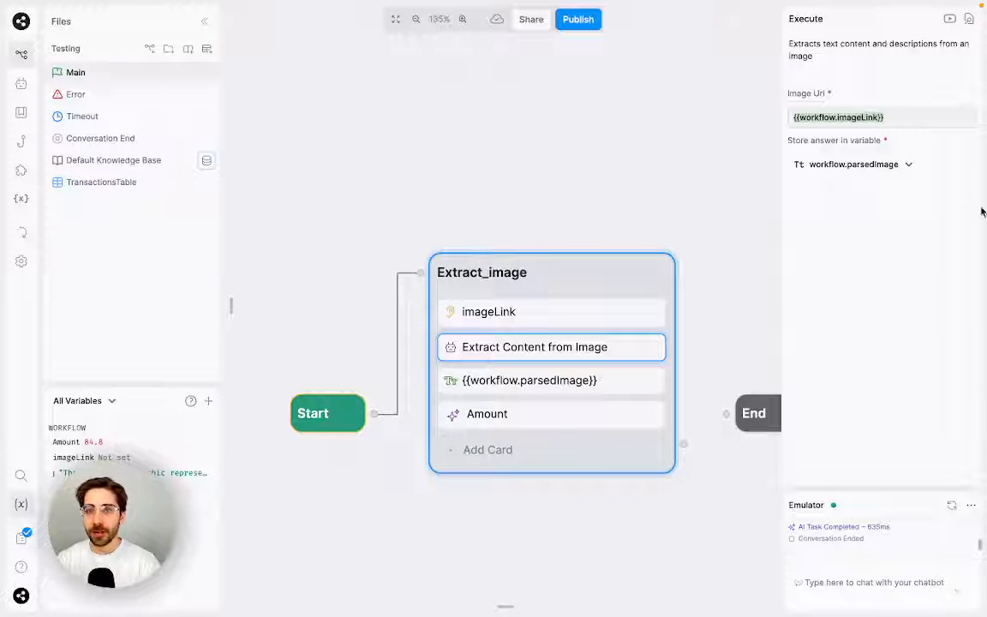
# Create a new standard node in empty canvas space beyond the End node and add a Single Choice capture card to it.
pyautogui.moveTo(727, 174); pyautogui.dragTo(398, 159)
pyautogui.rightClick(514, 178)
pyautogui.click(604, 193)
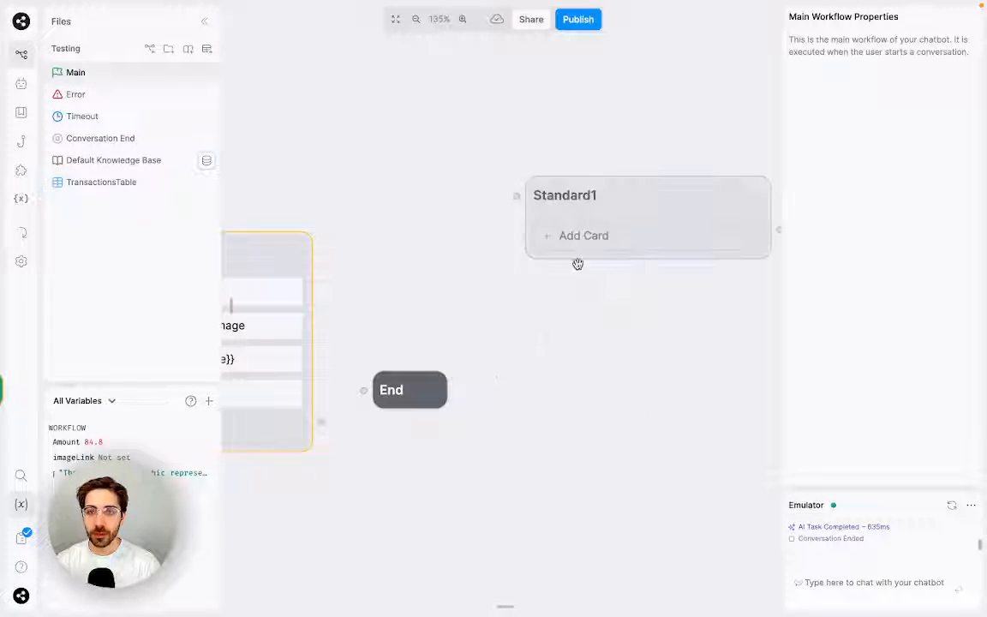
pyautogui.moveTo(578, 264); pyautogui.dragTo(517, 271)
pyautogui.moveTo(231, 273)
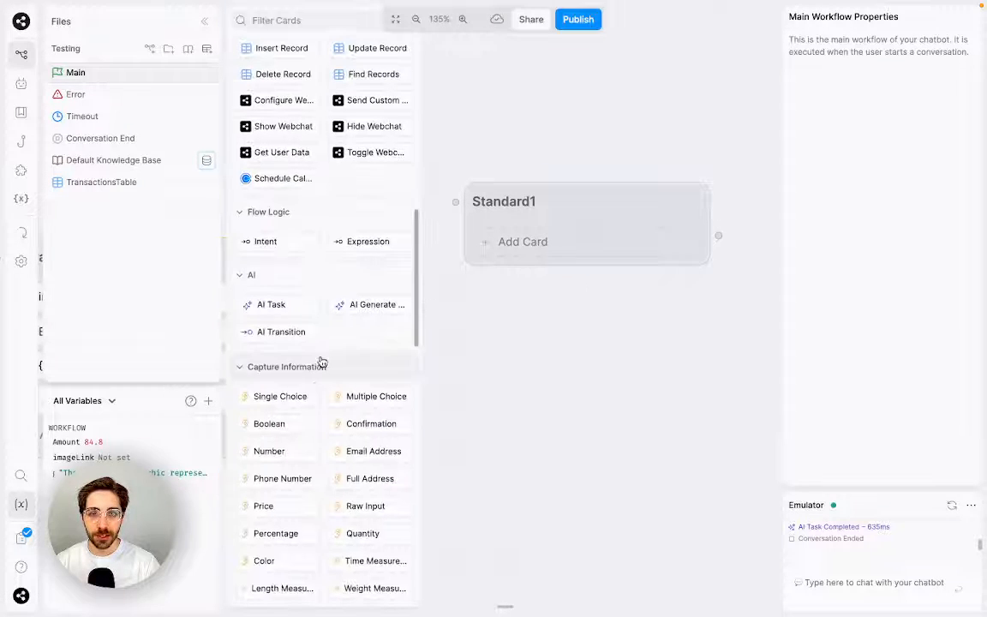
pyautogui.moveTo(292, 396); pyautogui.dragTo(593, 251)
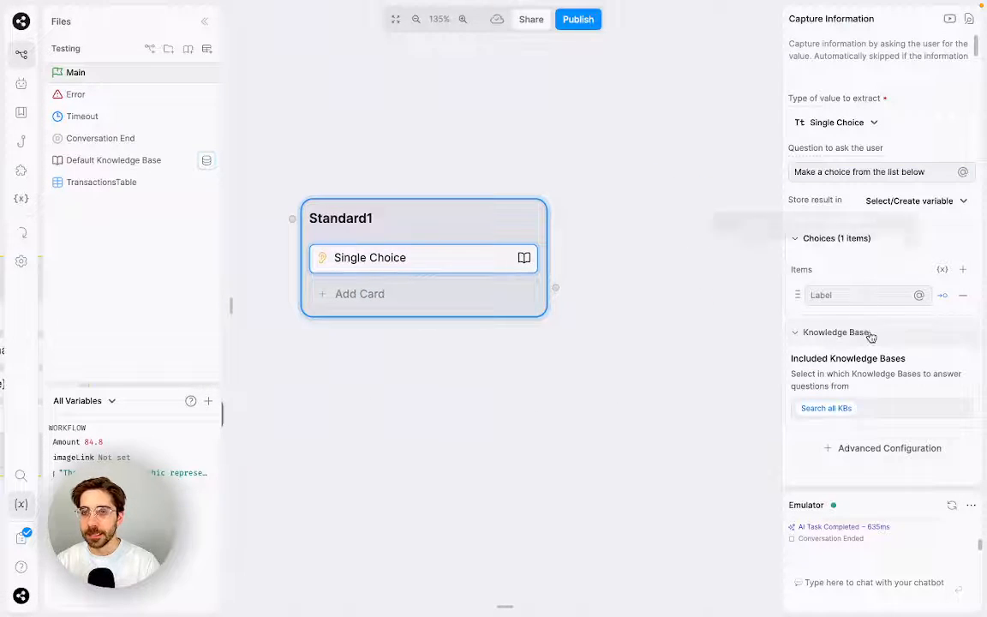
# Disable the knowledge base search for the Single Choice card in the Standard1 node.
pyautogui.click(879, 409)
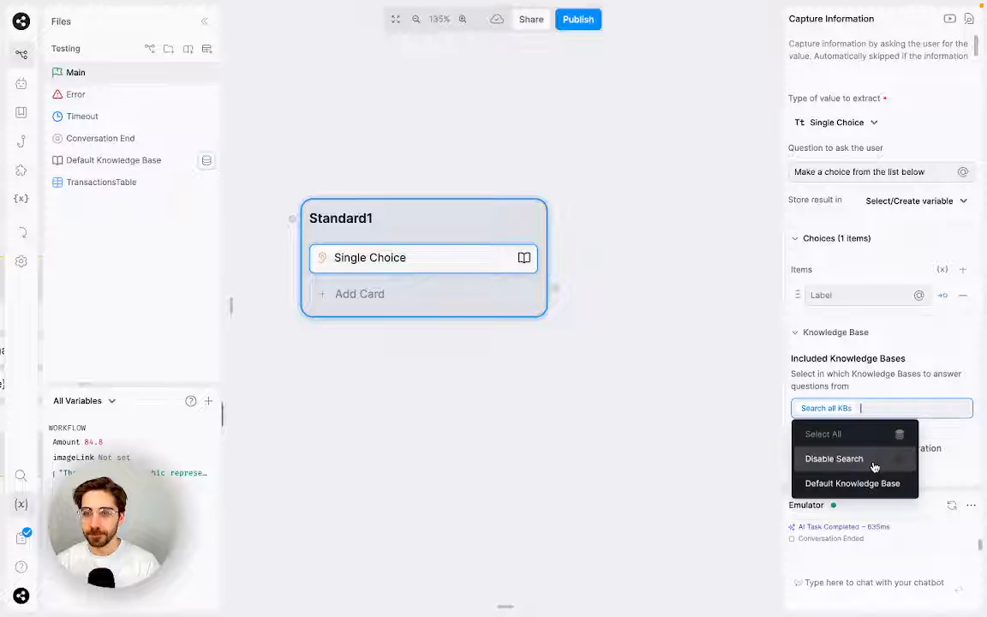
pyautogui.click(874, 463)
pyautogui.click(831, 332)
# Add the choices Option 1 and Option 2 to the Single Choice card and deselect it.
pyautogui.click(851, 297)
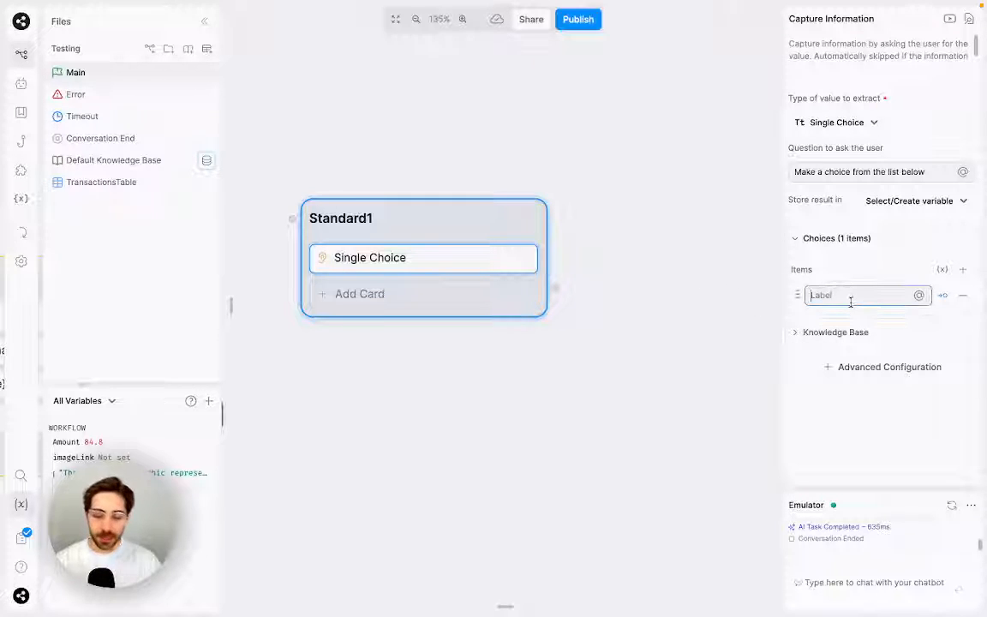
pyautogui.write('Opotion')
pyautogui.press('BackSpace')
pyautogui.press('BackSpace')
pyautogui.press('BackSpace')
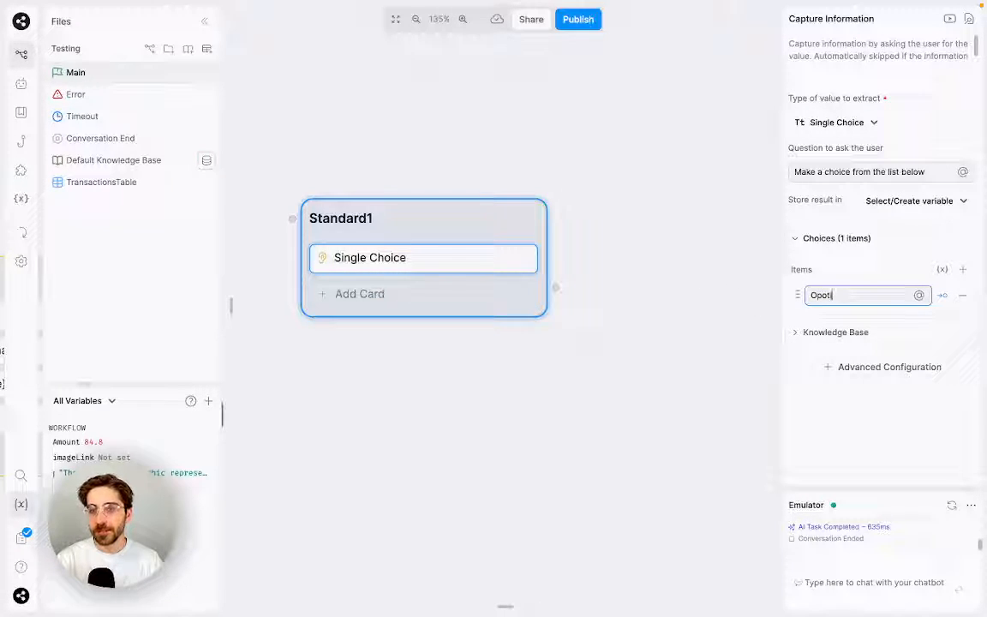
pyautogui.press('BackSpace')
pyautogui.press('BackSpace')
pyautogui.press('BackSpace')
pyautogui.write('tion 1')
pyautogui.press('Return')
pyautogui.write('Op')
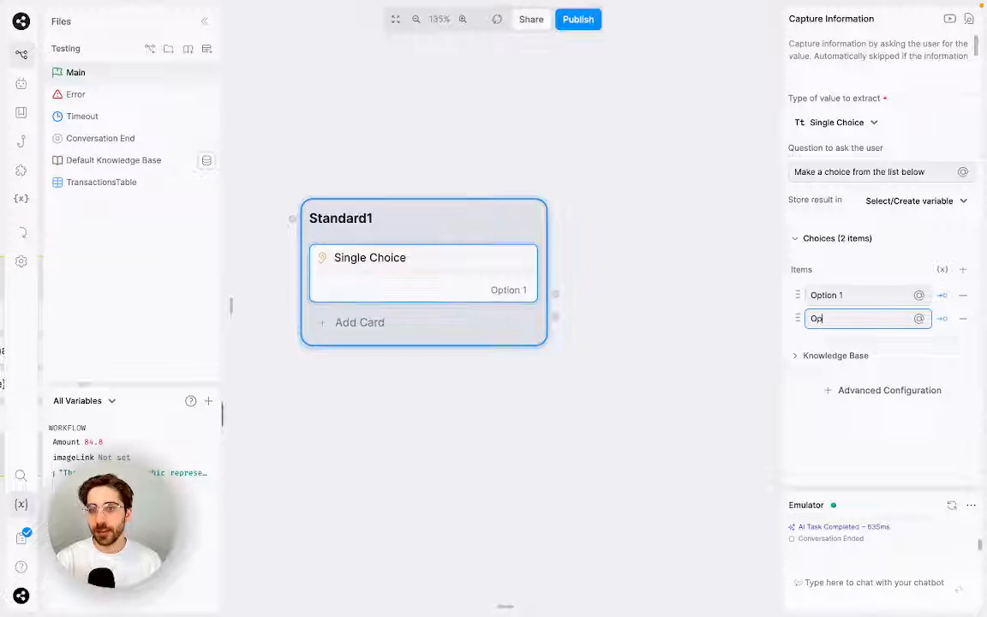
pyautogui.write('tion 2')
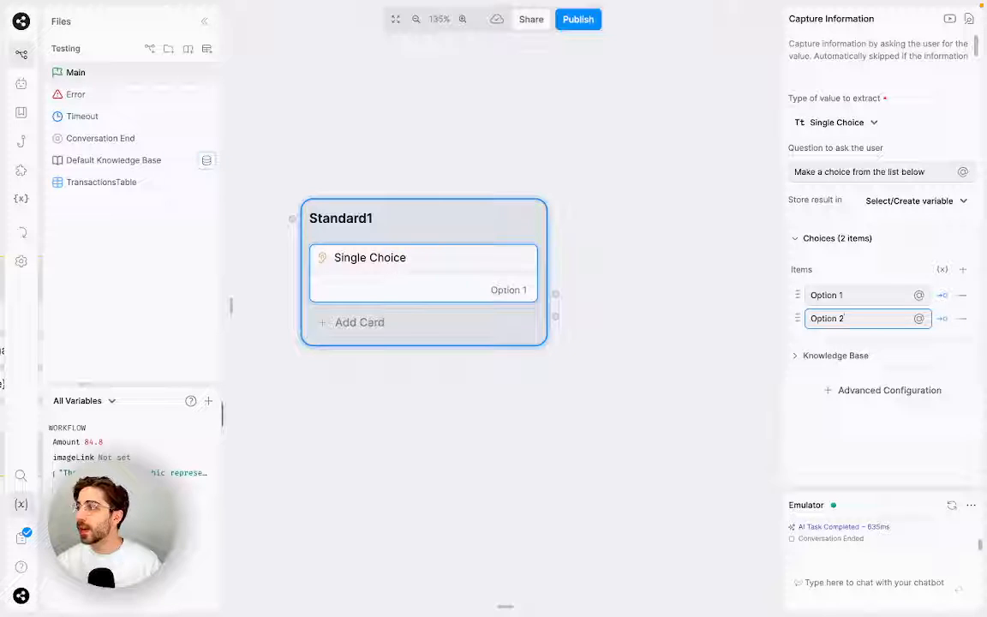
pyautogui.click(550, 430)
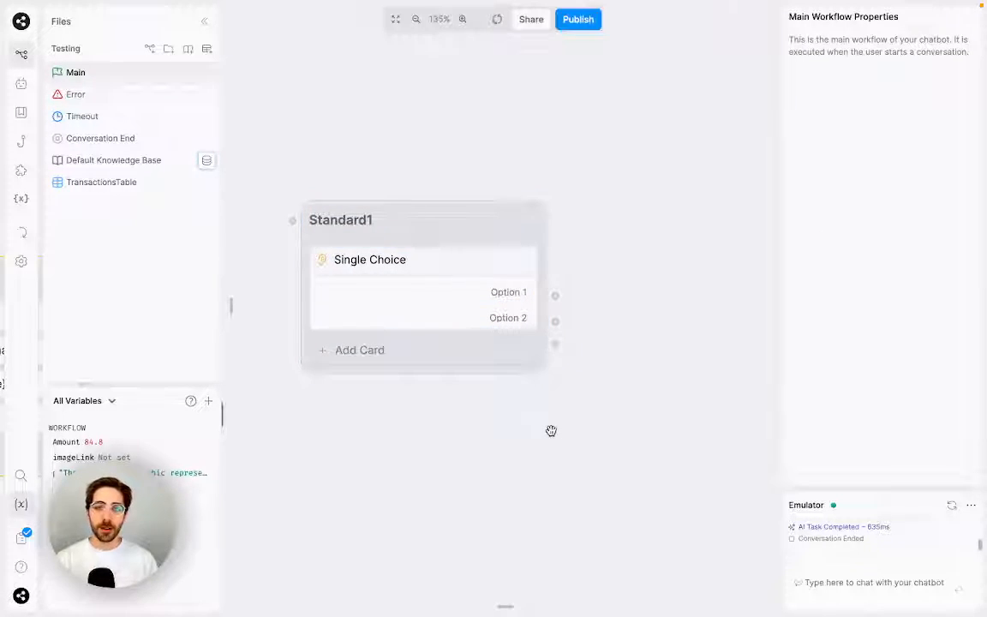
# Connect the Start node to the Standard1 node instead of the Extract_image node.
pyautogui.click(470, 270)
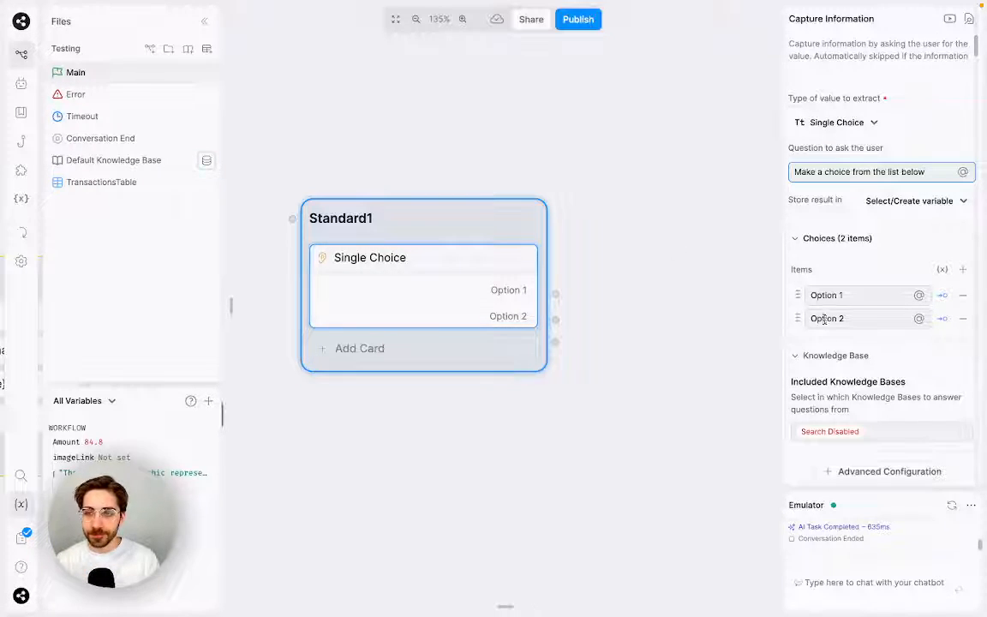
pyautogui.click(835, 357)
pyautogui.moveTo(613, 283); pyautogui.dragTo(496, 315)
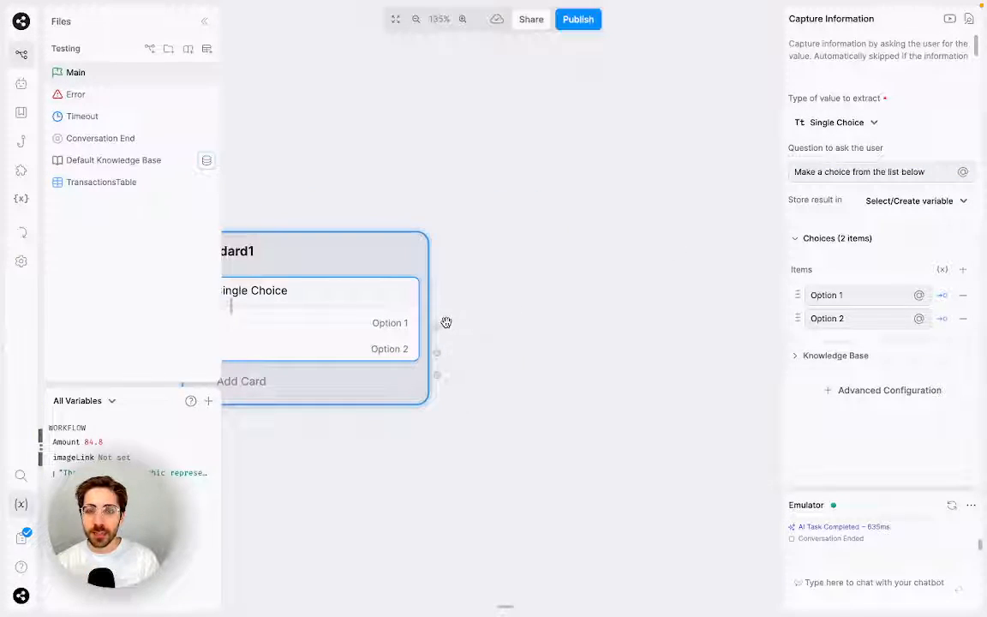
pyautogui.moveTo(537, 288); pyautogui.dragTo(659, 236)
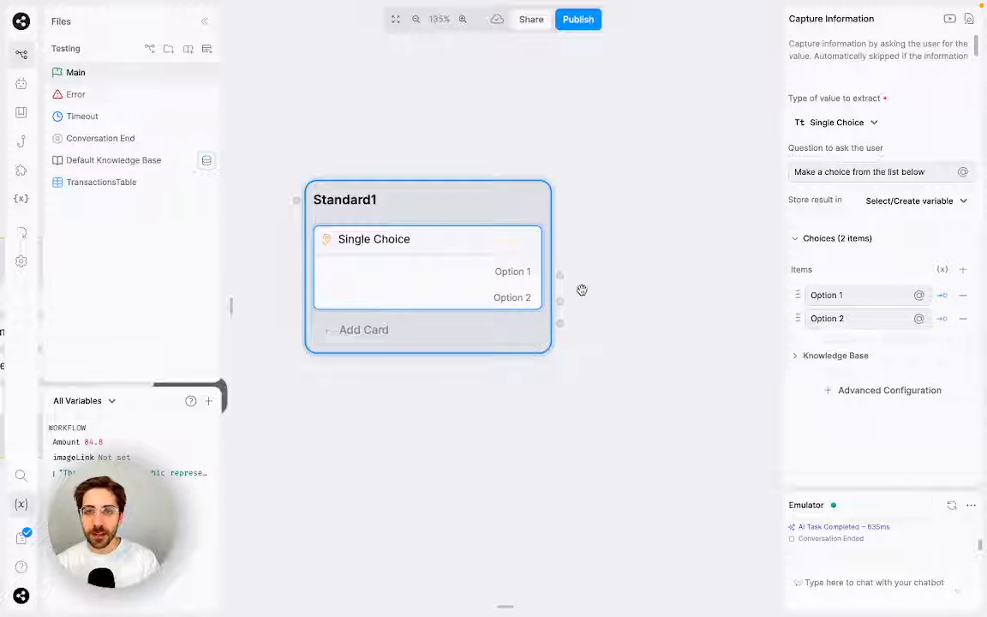
pyautogui.moveTo(514, 401); pyautogui.dragTo(760, 422)
pyautogui.scroll(-5, 422, 362)
pyautogui.moveTo(354, 347); pyautogui.dragTo(487, 384)
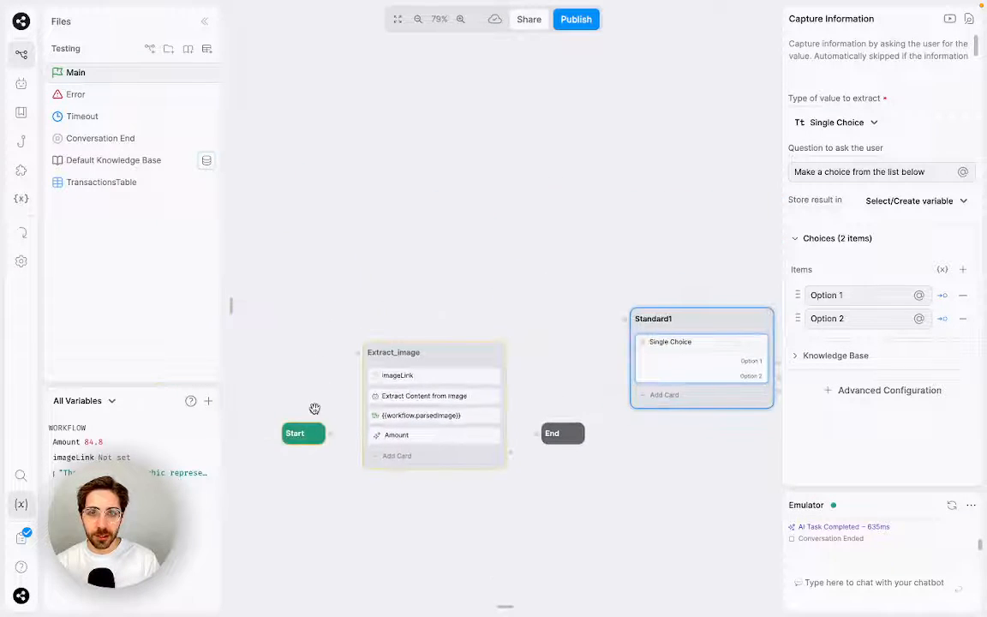
pyautogui.moveTo(331, 433)
pyautogui.mouseDown()
pyautogui.moveTo(612, 321)
pyautogui.moveTo(639, 323)
pyautogui.mouseUp()
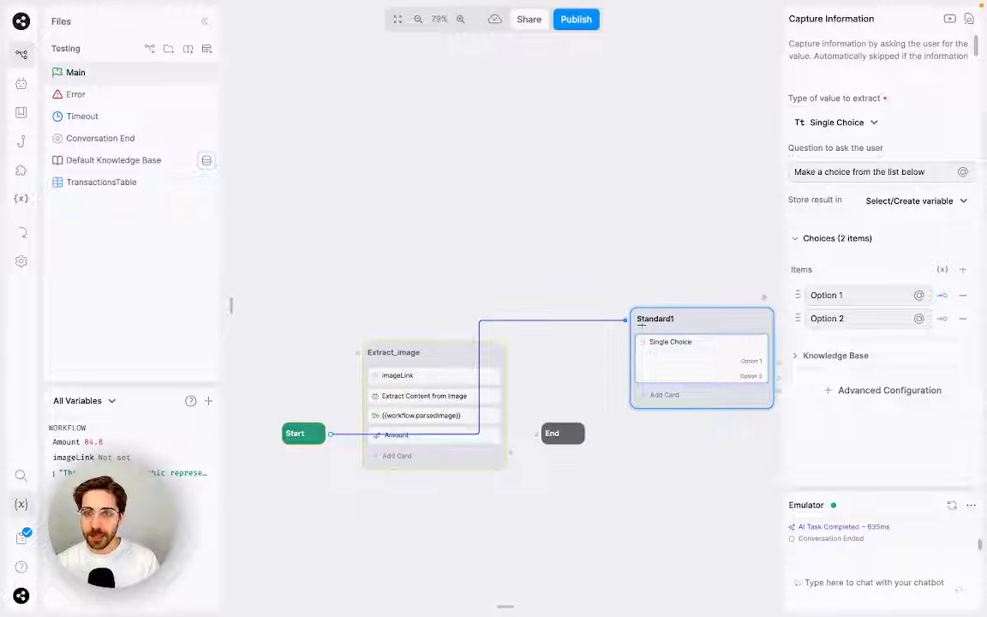
# Test the Single Choice card in a new emulator conversation by sending "Hi" and choosing Option 1.
pyautogui.click(952, 505)
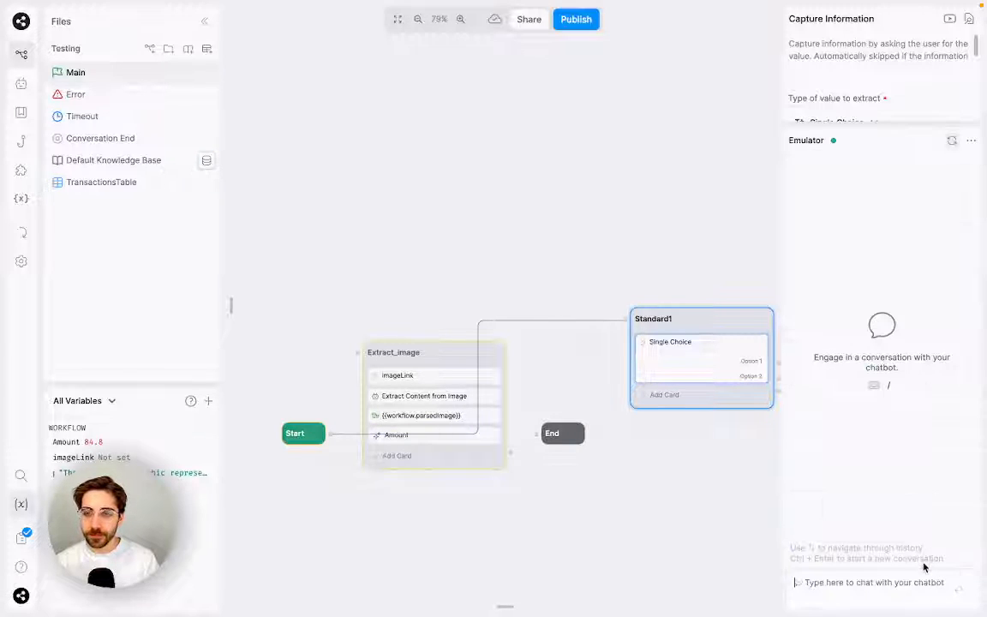
pyautogui.write('Hi')
pyautogui.press('Return')
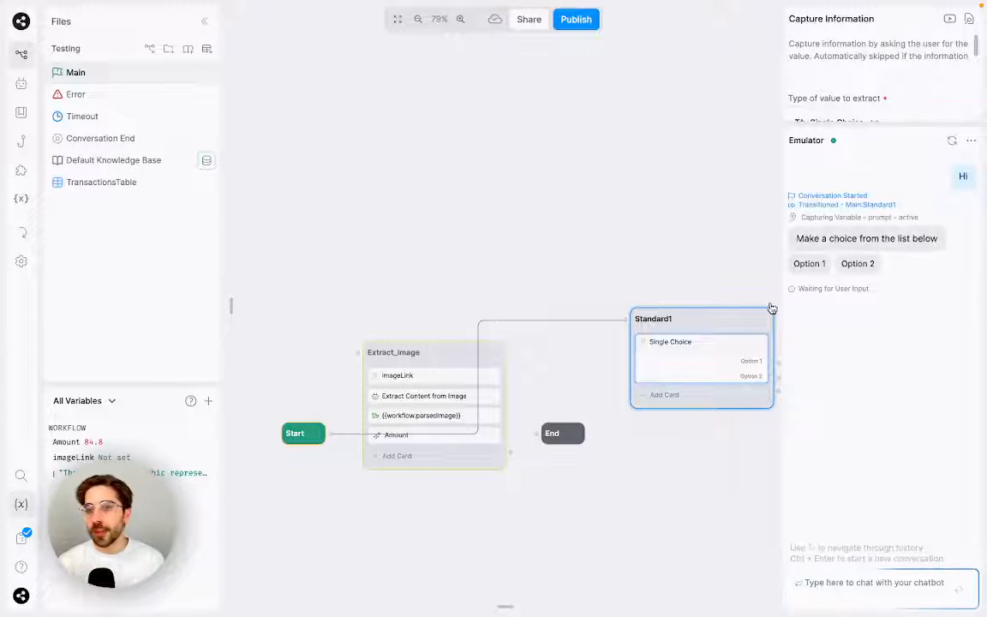
pyautogui.click(805, 263)
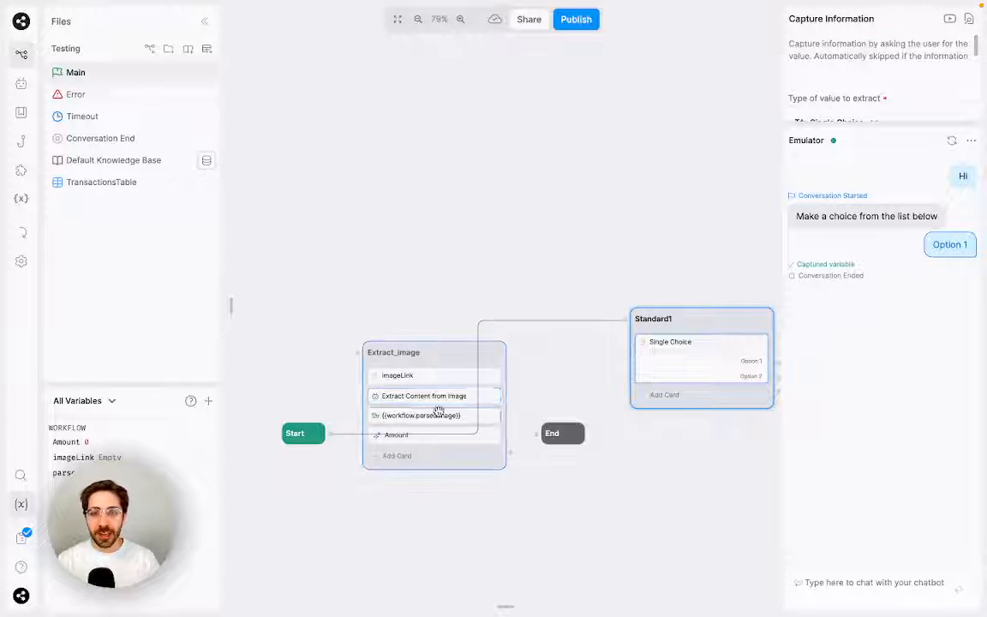
# Reset the emulator conversation and reduce the height of the expanded emulator area.
pyautogui.scroll(5, 527, 231)
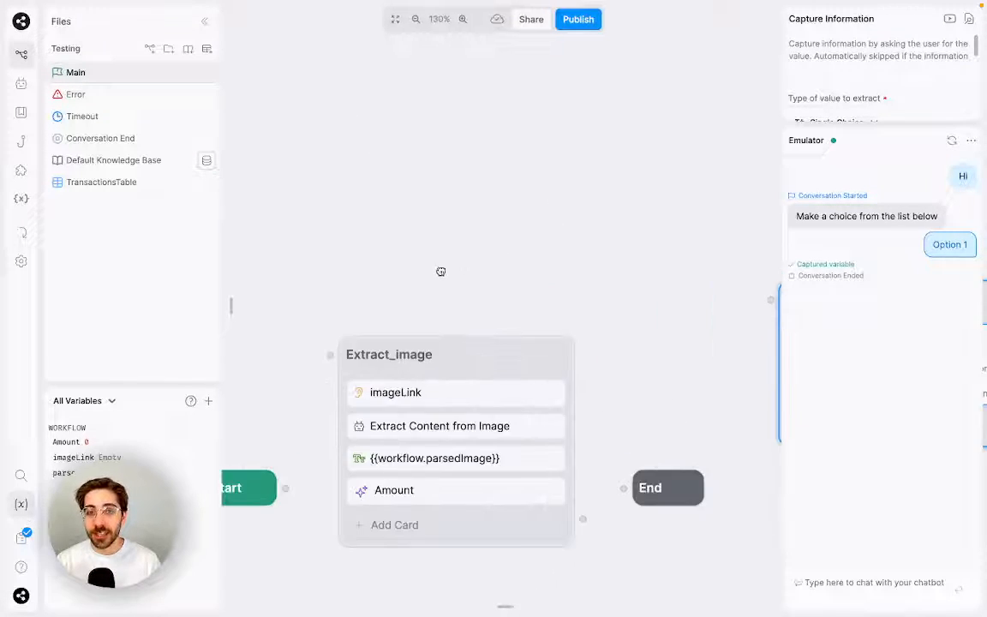
pyautogui.moveTo(440, 272); pyautogui.dragTo(514, 185)
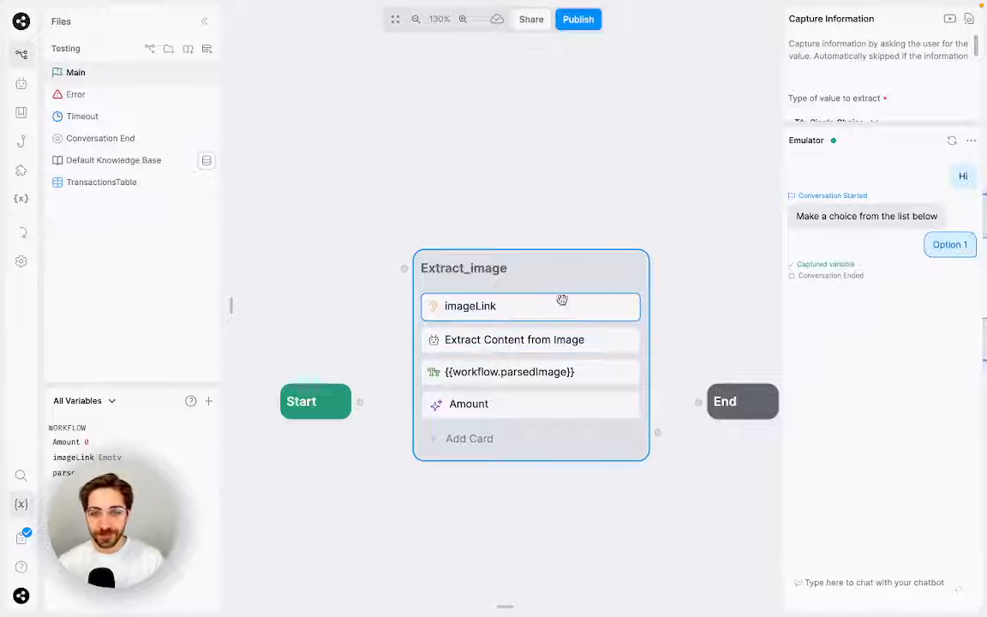
pyautogui.moveTo(347, 239); pyautogui.dragTo(404, 198)
pyautogui.moveTo(385, 370); pyautogui.dragTo(373, 370)
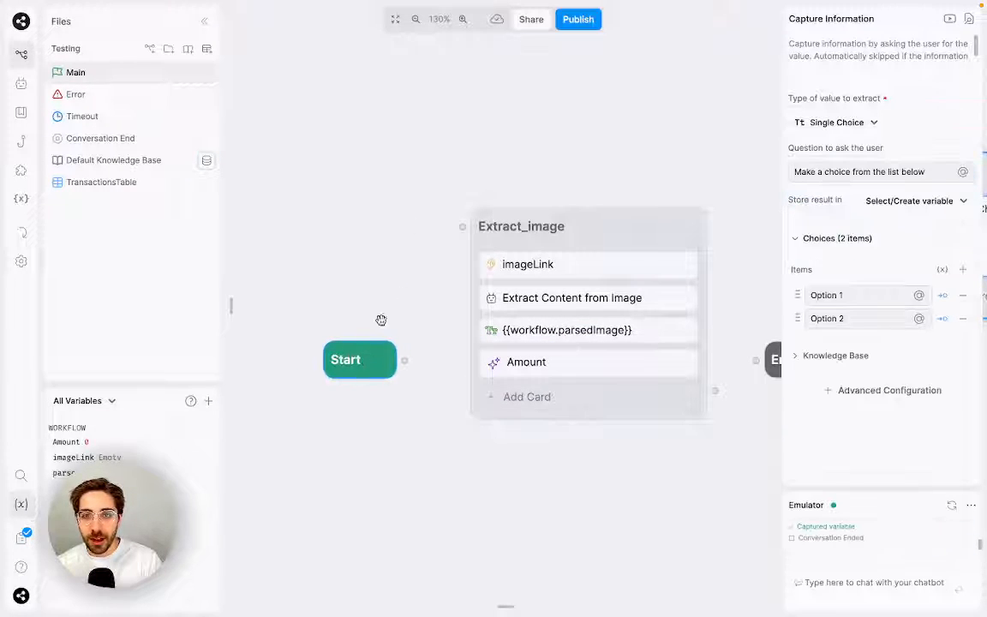
pyautogui.moveTo(381, 320); pyautogui.dragTo(302, 337)
pyautogui.click(966, 507)
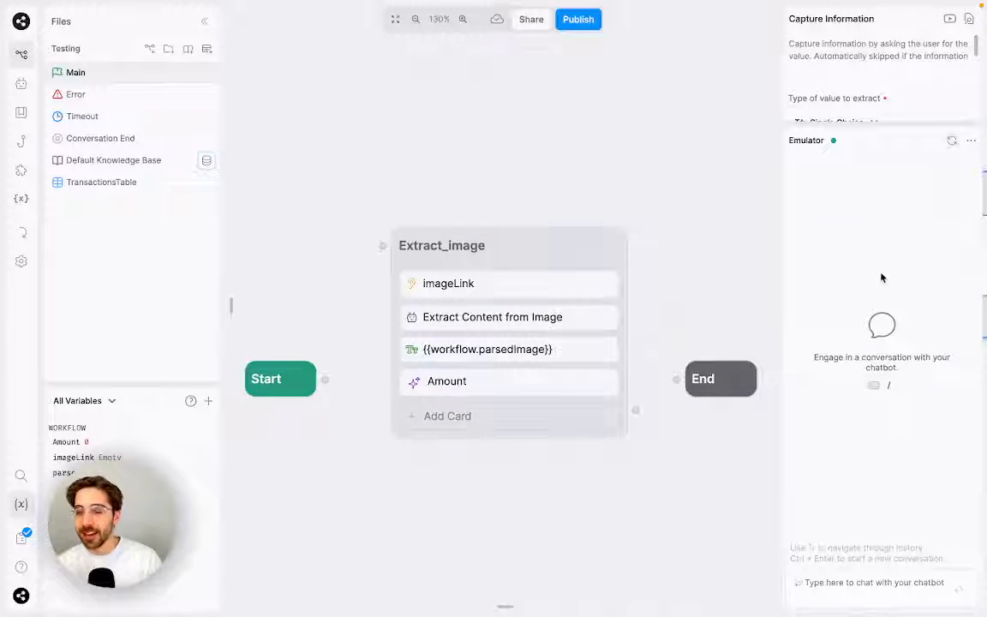
pyautogui.moveTo(874, 137); pyautogui.dragTo(872, 293)
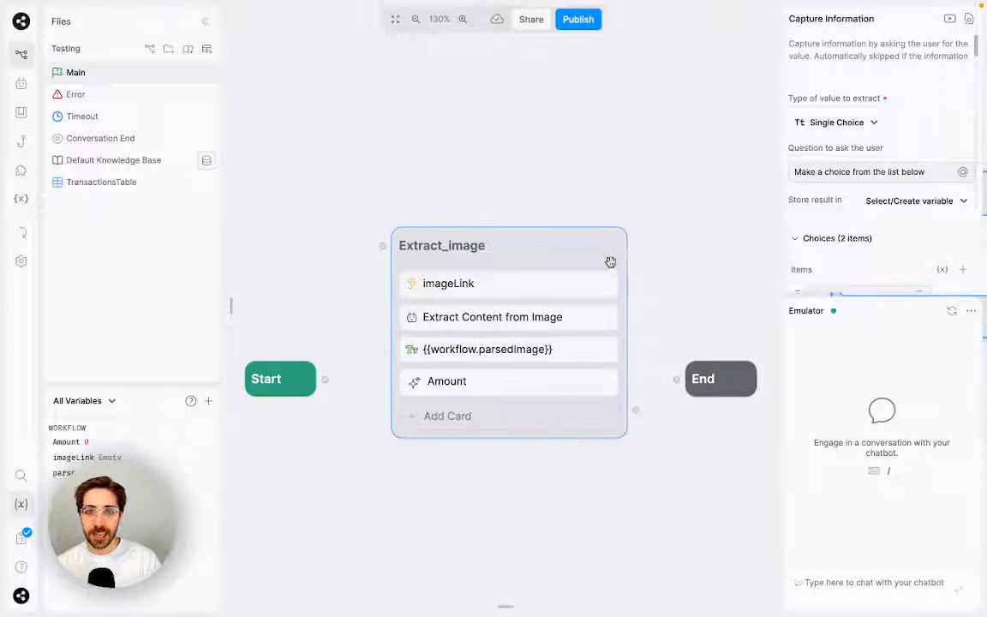
pyautogui.moveTo(702, 215); pyautogui.dragTo(611, 147)
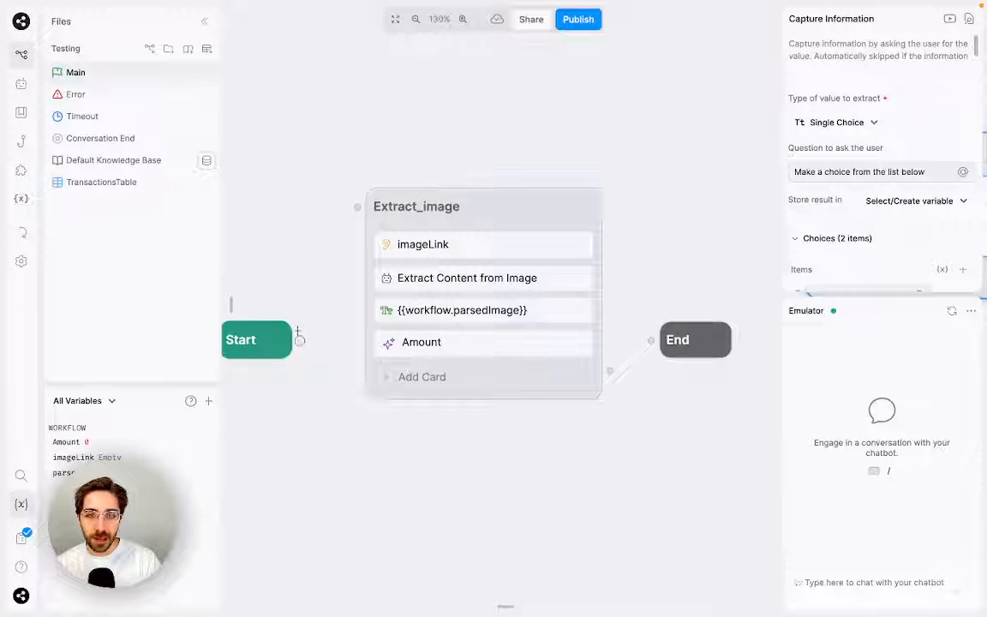
# Connect the Start node to the Extract_image node and open TransactionsTable.
pyautogui.moveTo(300, 341); pyautogui.dragTo(328, 263)
pyautogui.click(137, 188)
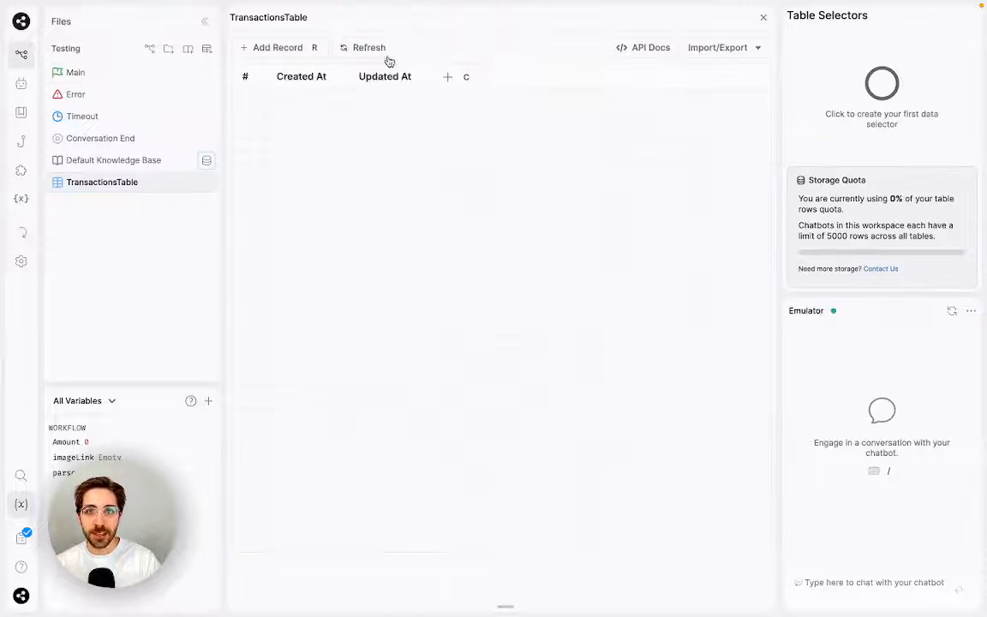
# Add a searchable String column named Dollar to TransactionsTable.
pyautogui.click(461, 82)
pyautogui.write('Amount')
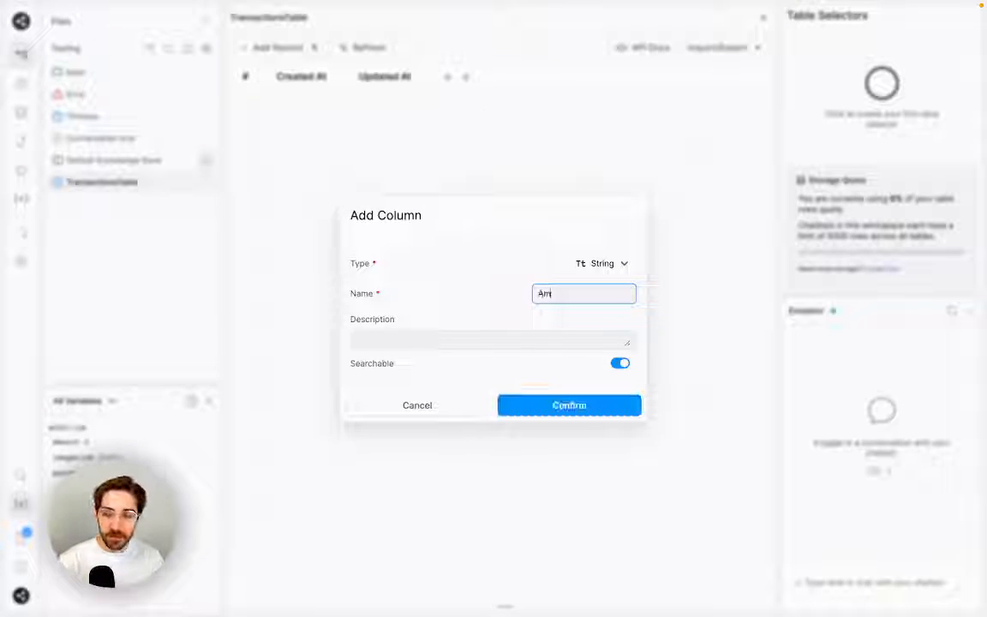
pyautogui.press('BackSpace')
pyautogui.press('BackSpace')
pyautogui.press('BackSpace')
pyautogui.press('BackSpace')
pyautogui.press('BackSpace')
pyautogui.press('BackSpace')
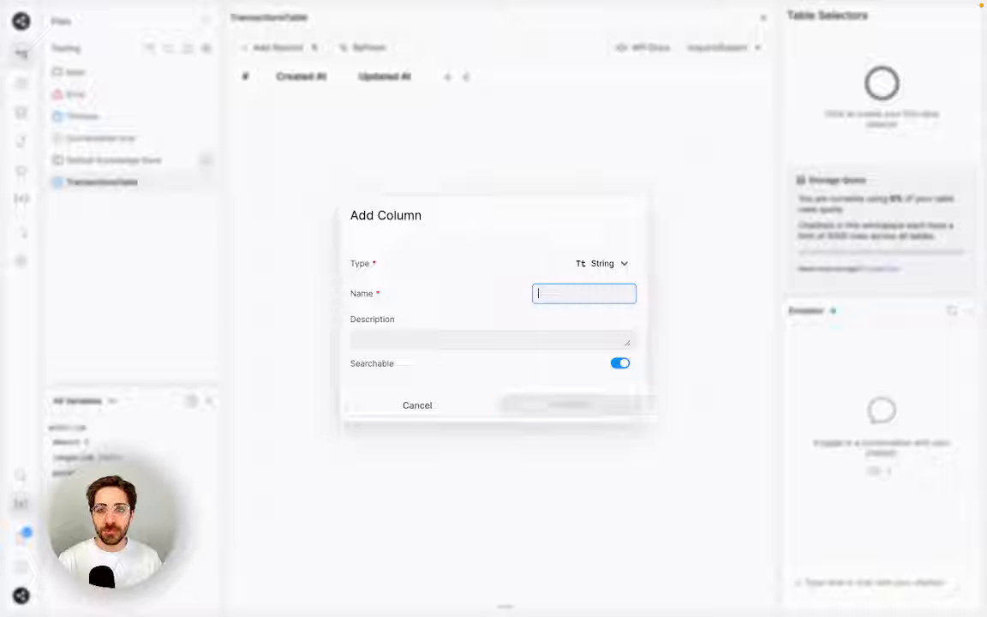
pyautogui.write('Dollar')
pyautogui.press('Return')
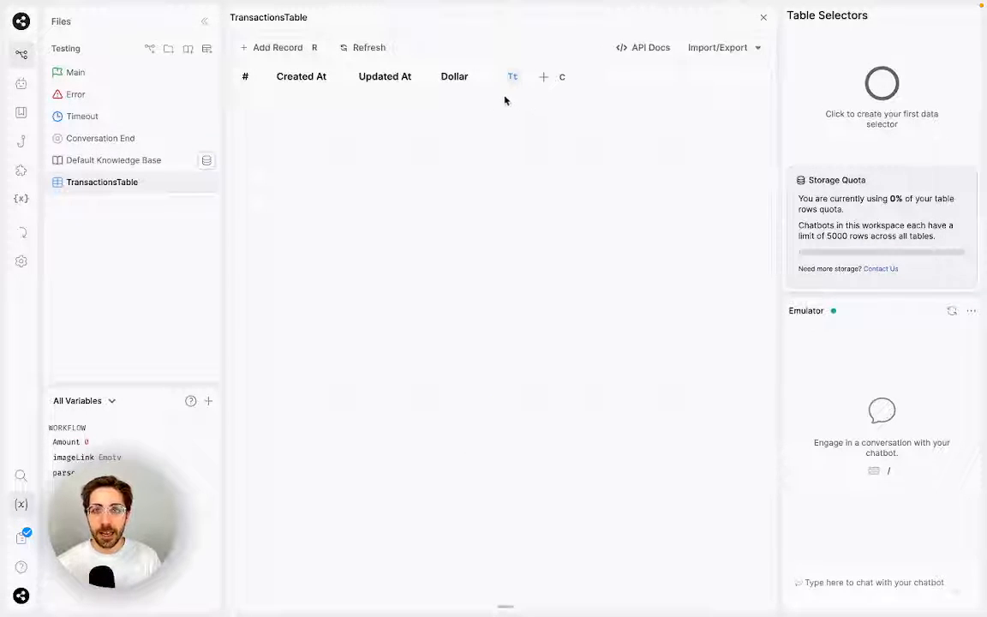
# Change the Dollar column's type to Number and widen the column.
pyautogui.click(454, 77)
pyautogui.click(603, 263)
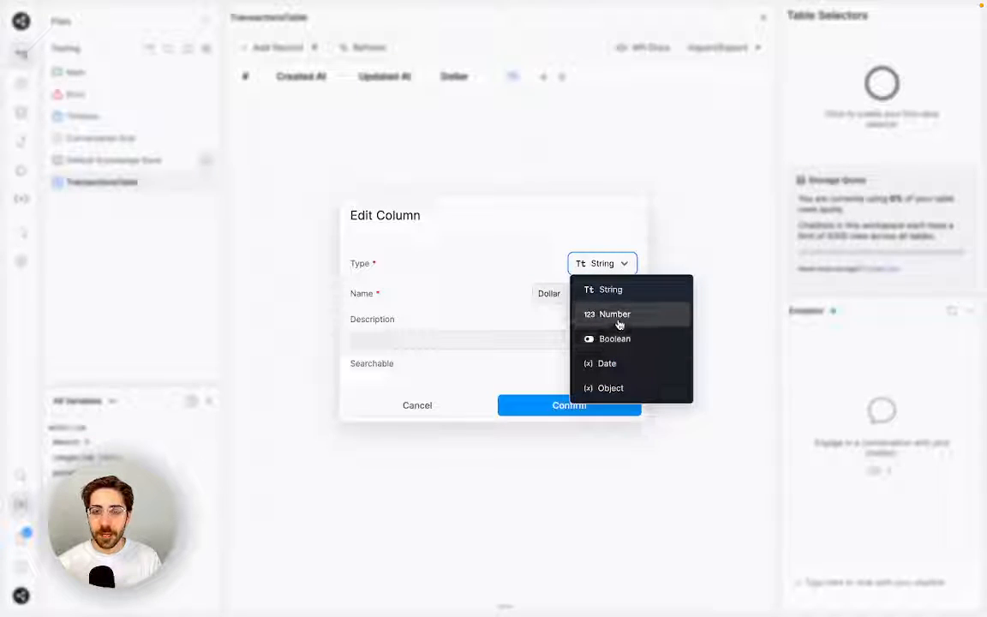
pyautogui.click(619, 323)
pyautogui.click(571, 431)
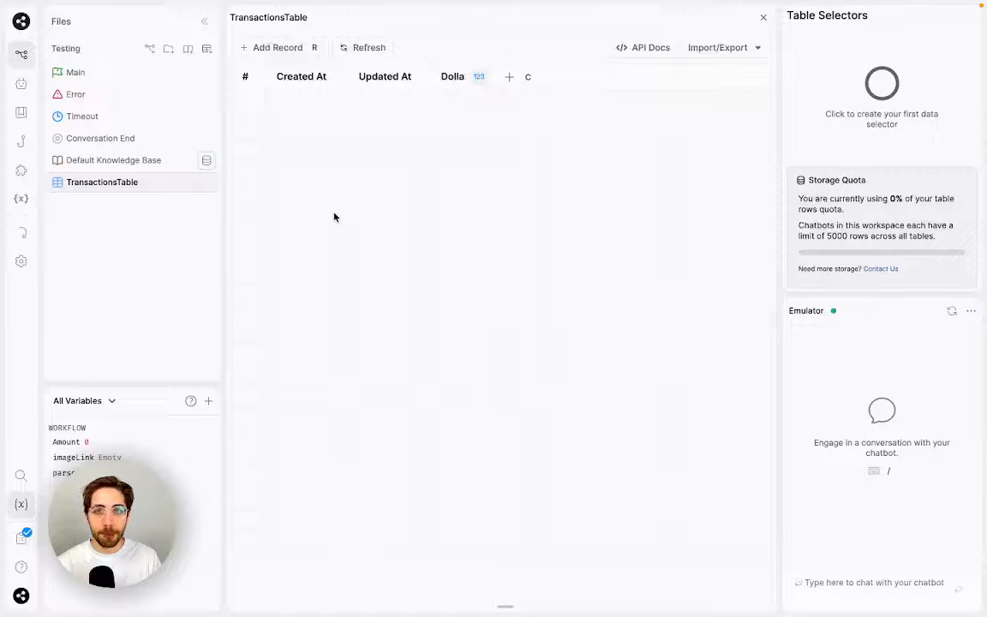
pyautogui.moveTo(492, 76); pyautogui.dragTo(549, 77)
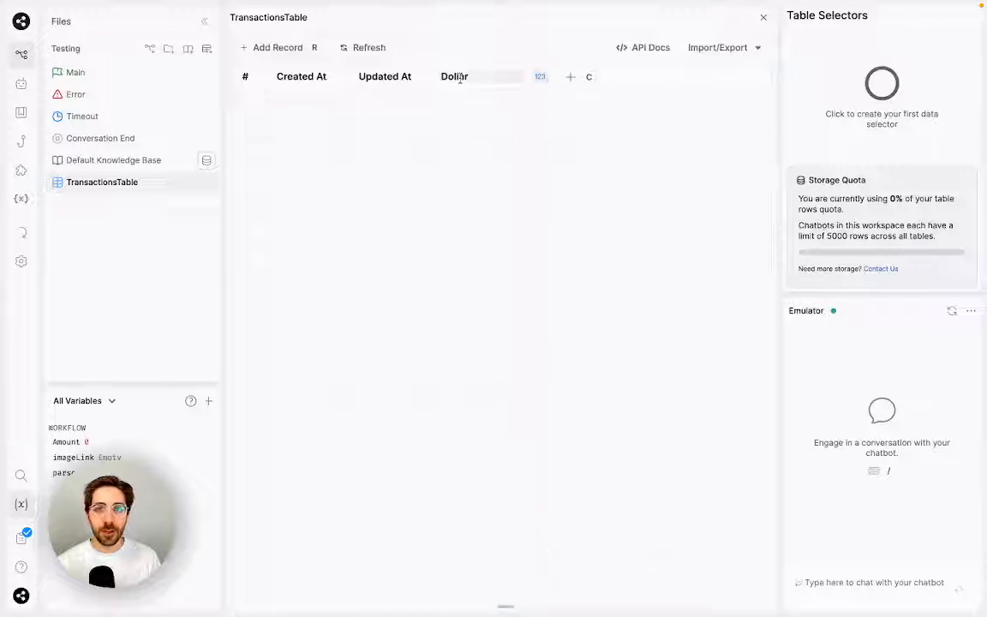
# Add an Insert Record card at the end of the Main workflow's Extract_image node and set its table to TransactionsTable.
pyautogui.click(131, 72)
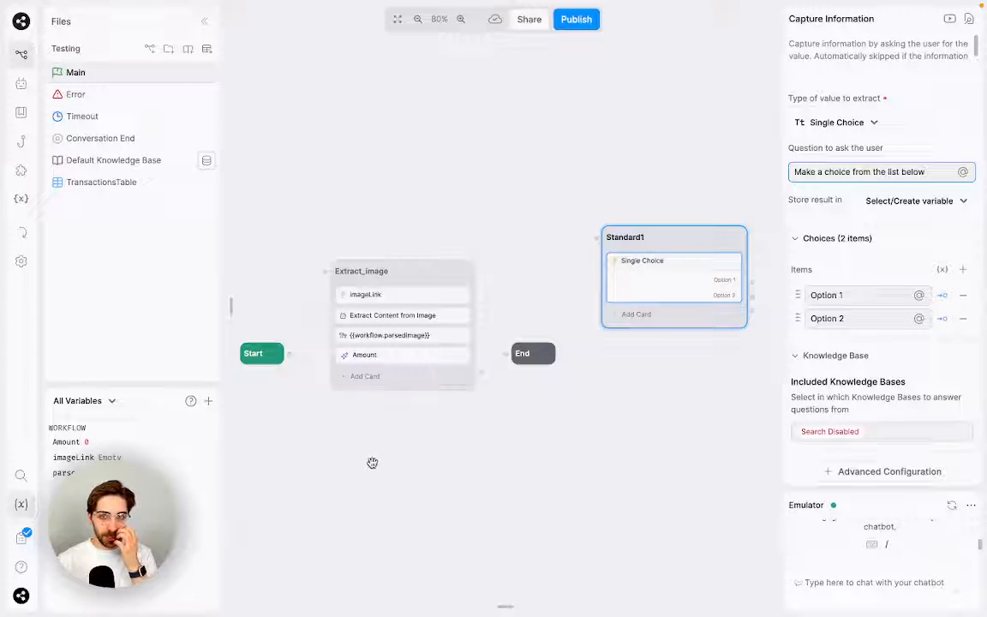
pyautogui.moveTo(373, 463); pyautogui.dragTo(496, 454)
pyautogui.scroll(3, 499, 377)
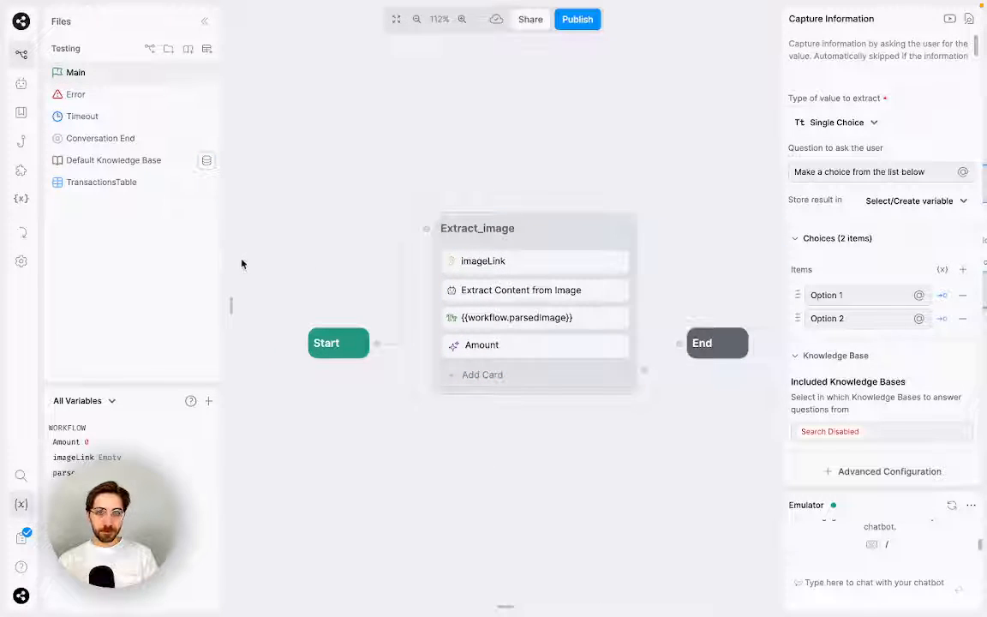
pyautogui.moveTo(275, 249); pyautogui.dragTo(548, 390)
pyautogui.click(927, 54)
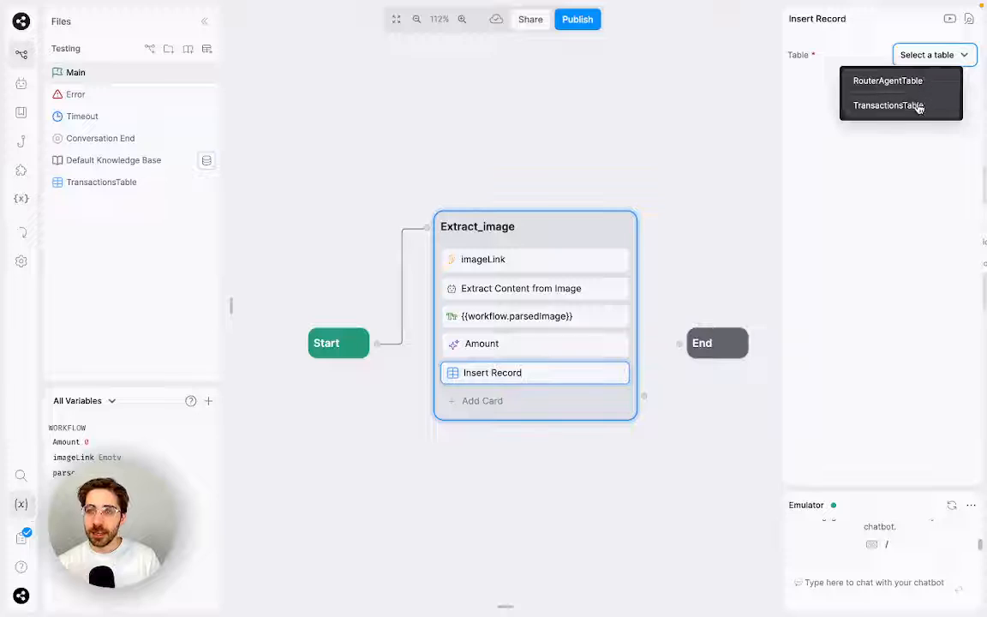
pyautogui.click(919, 107)
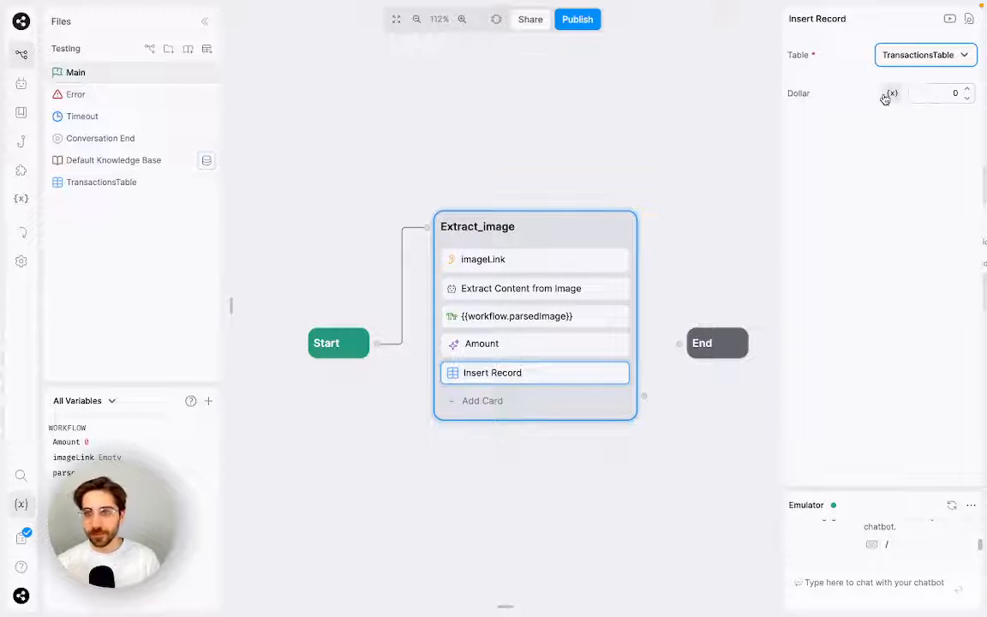
# Set the Insert Record card's Dollar field to the expression {{workflow.Amount}}.
pyautogui.click(891, 93)
pyautogui.click(916, 93)
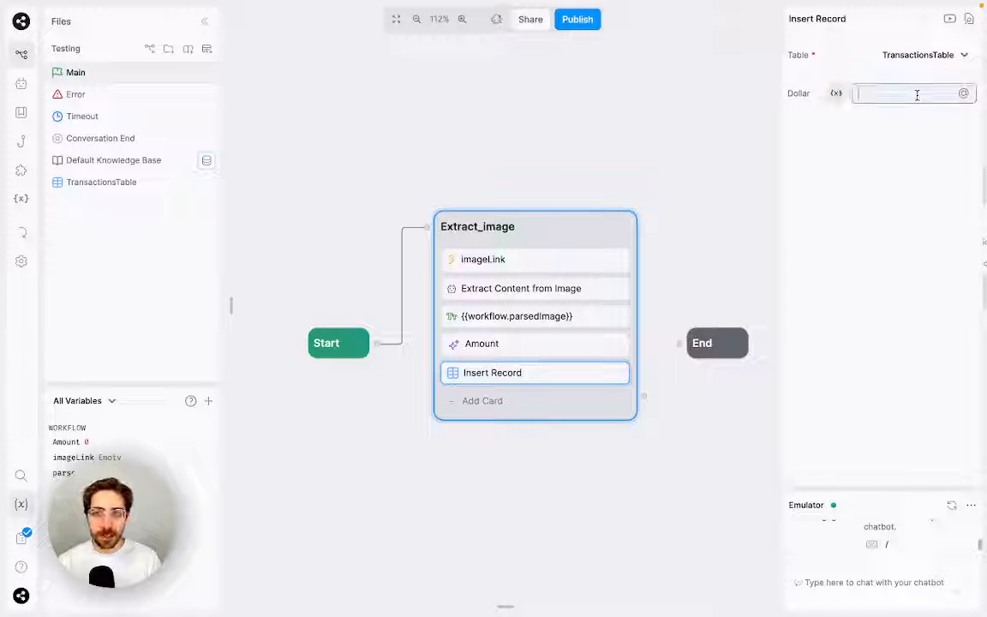
pyautogui.write('{{')
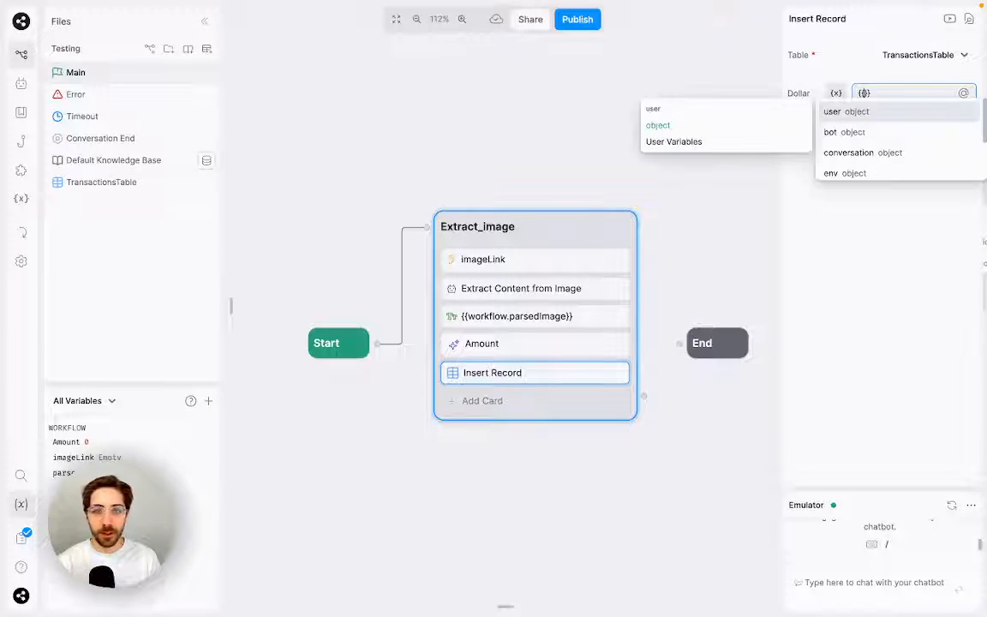
pyautogui.write('workflow.Amount')
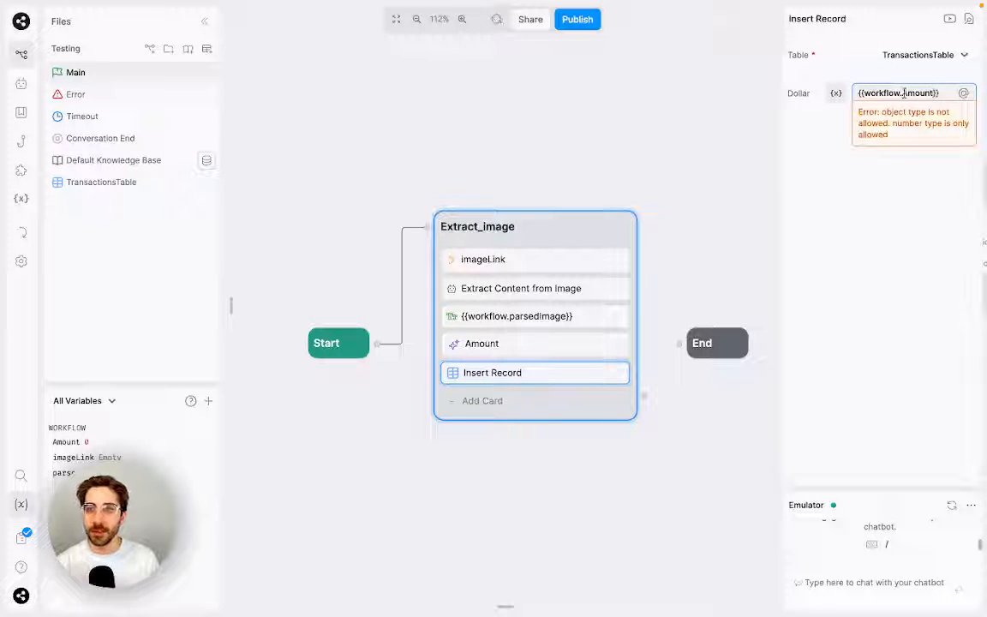
# Test the receipt workflow in the emulator by sending "Hi" and pasting the receipt image URL as the reply.
pyautogui.click(876, 583)
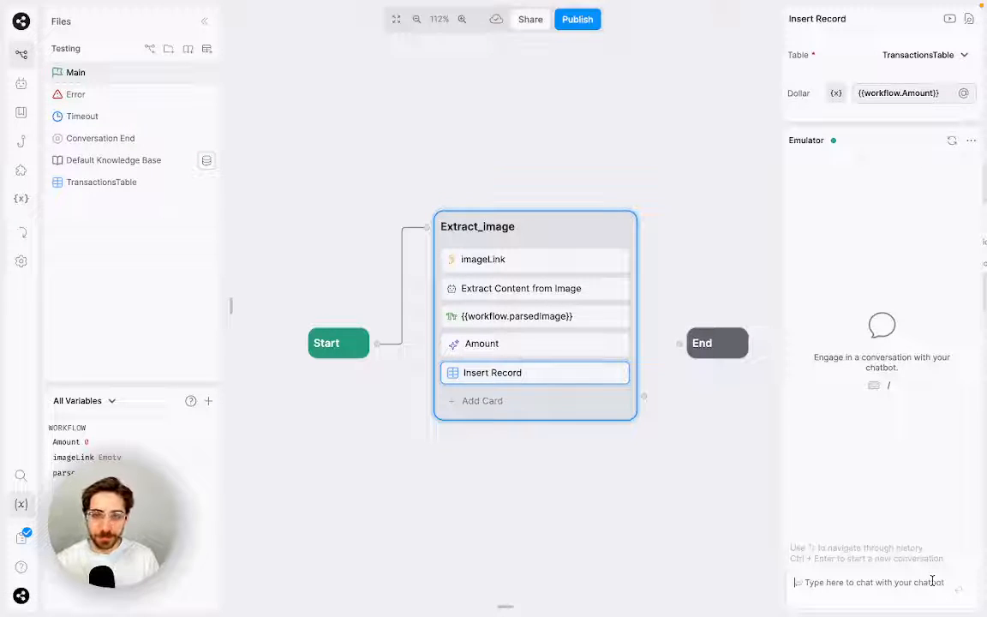
pyautogui.write('Hi')
pyautogui.press('Return')
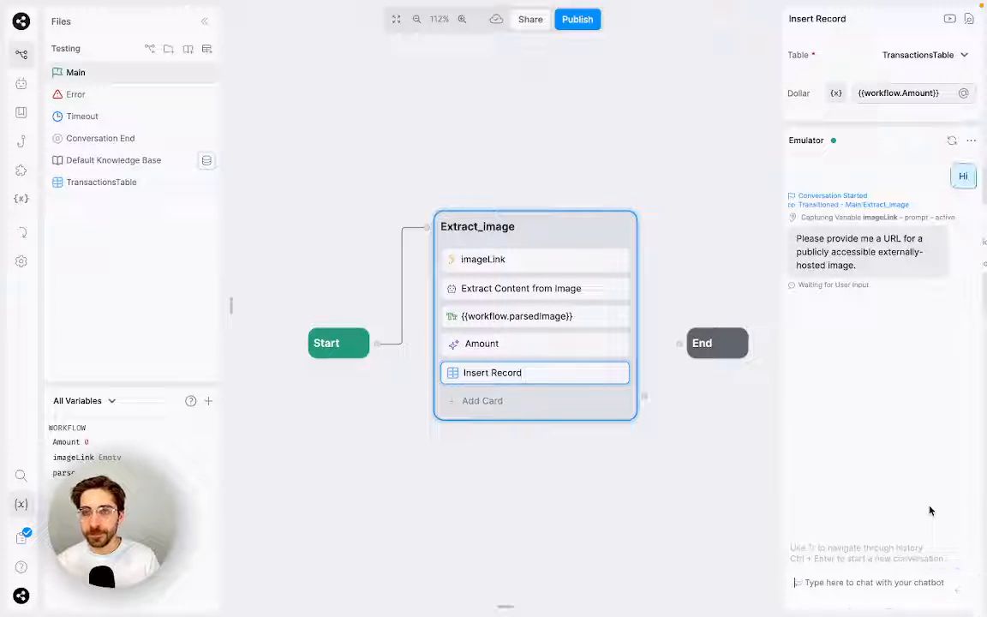
pyautogui.click(591, 290)
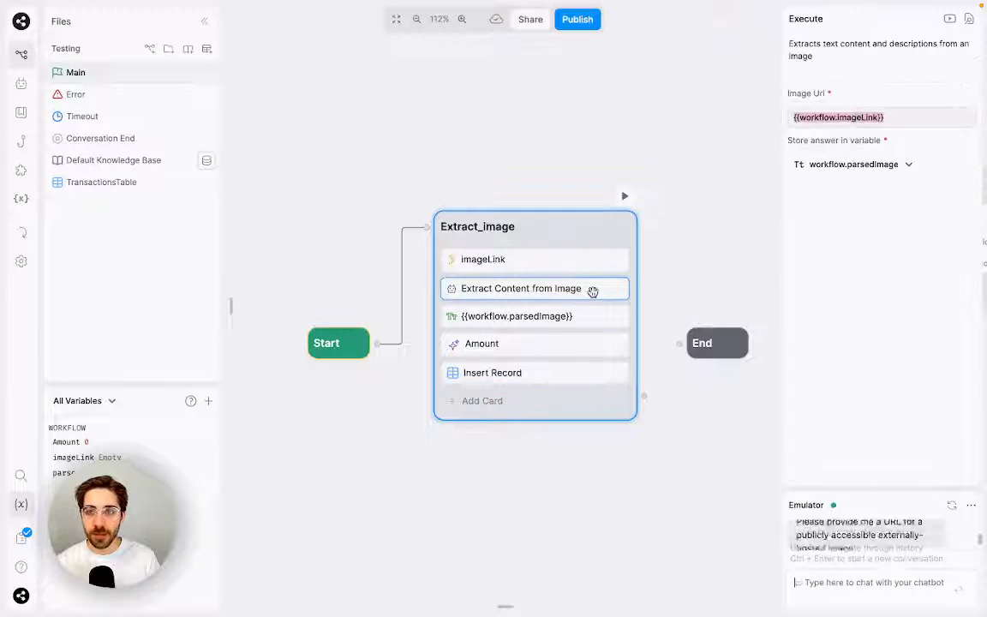
pyautogui.moveTo(857, 489); pyautogui.dragTo(887, 232)
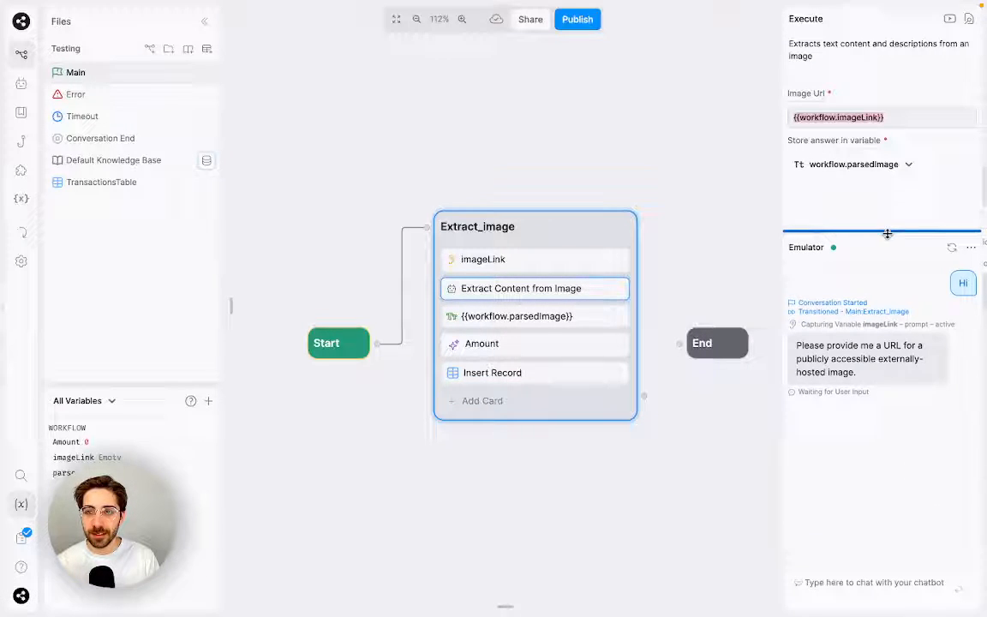
pyautogui.click(857, 582)
pyautogui.hotkey('ctrl', 'v')
pyautogui.press('Return')
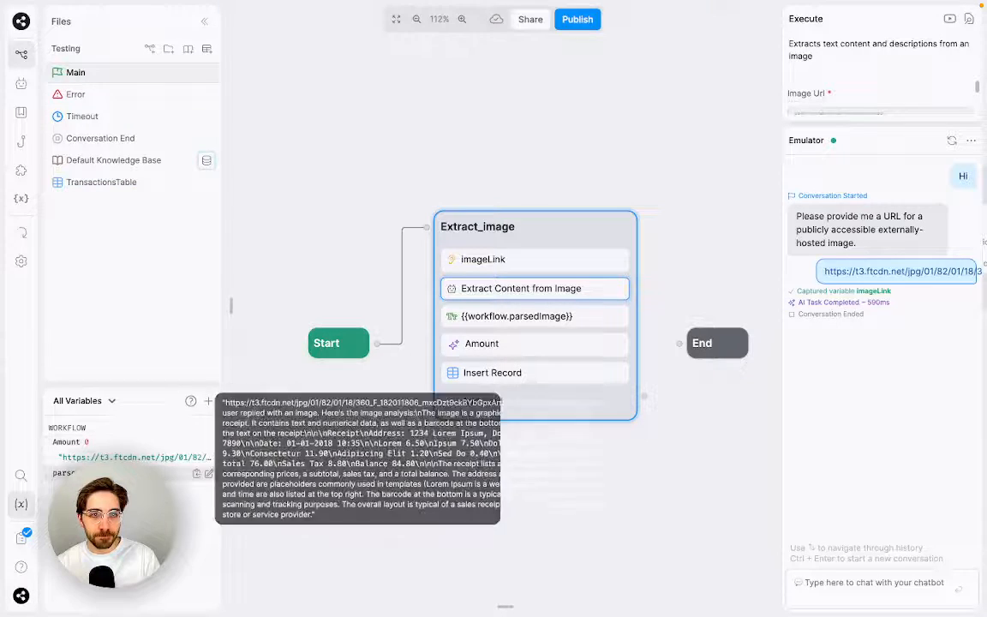
# Check the Dollar value stored in TransactionsTable and inspect the imageLink variable's value from the Main workflow.
pyautogui.click(111, 194)
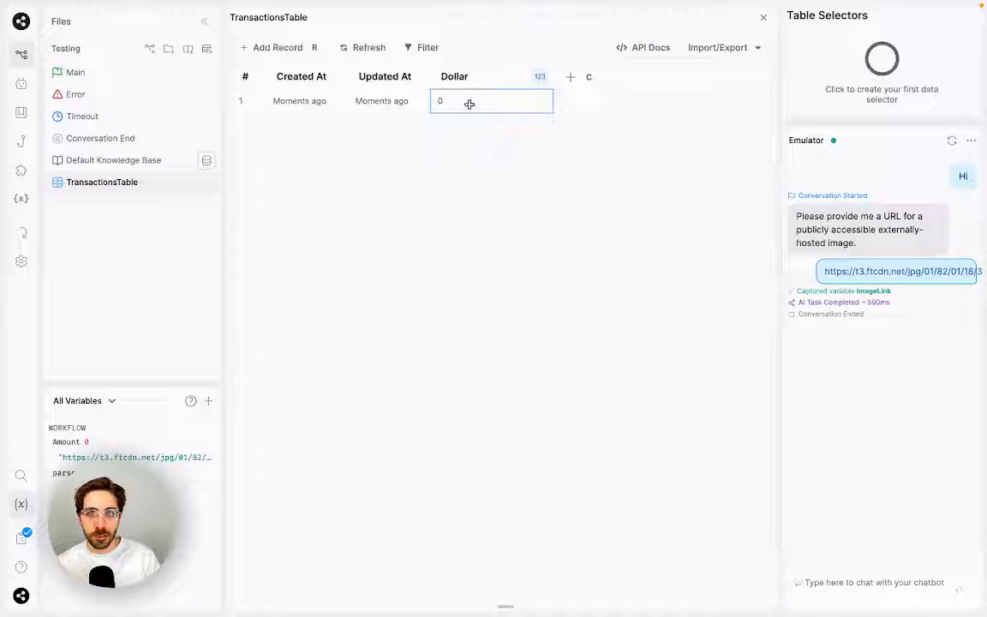
pyautogui.click(133, 76)
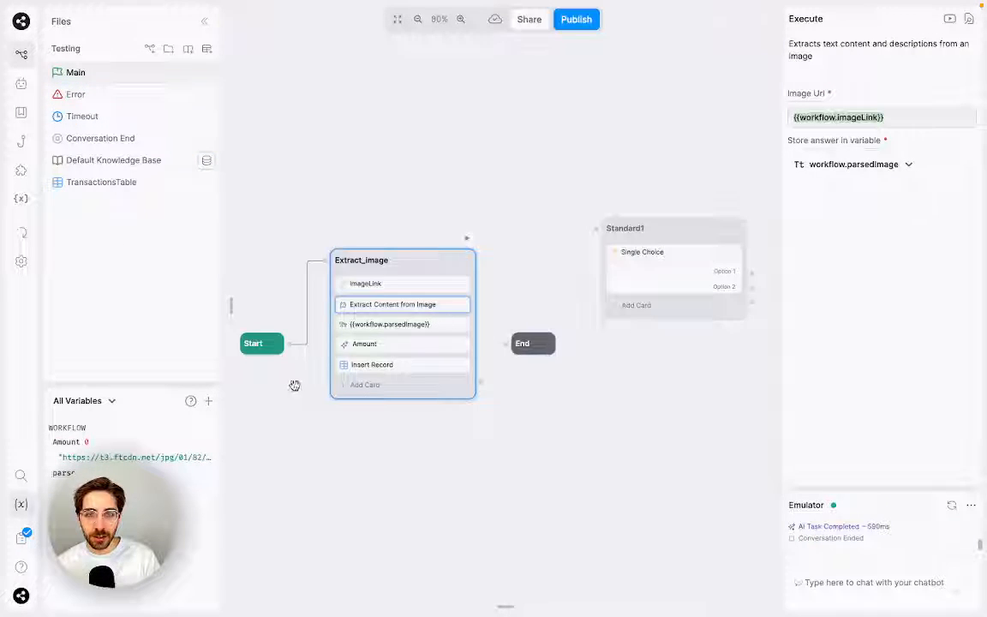
pyautogui.moveTo(204, 458)
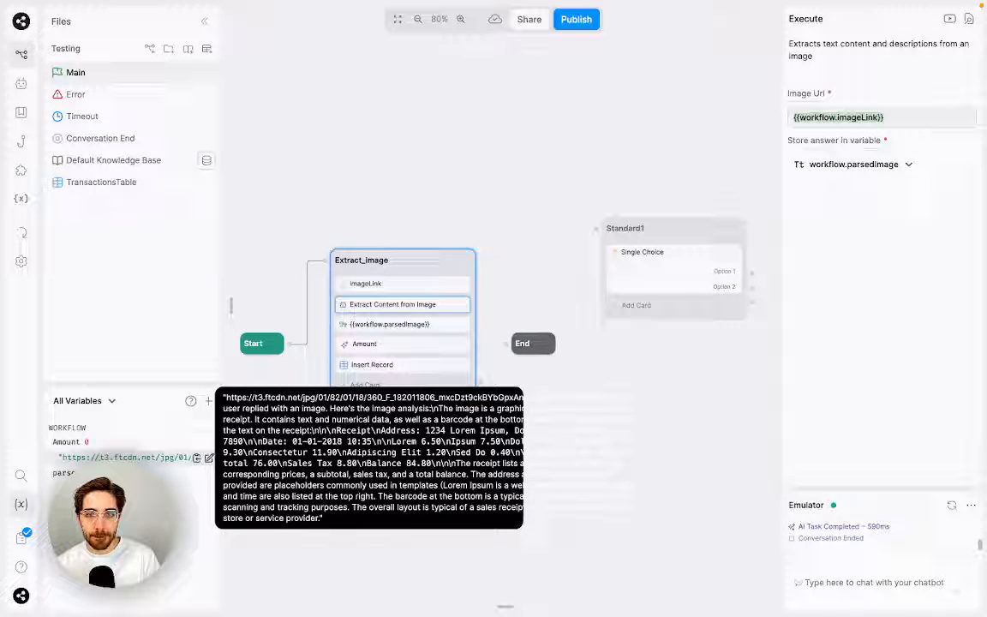
# Pin the logs open and examine the details of the VisionAgent warning from the test run.
pyautogui.moveTo(393, 612)
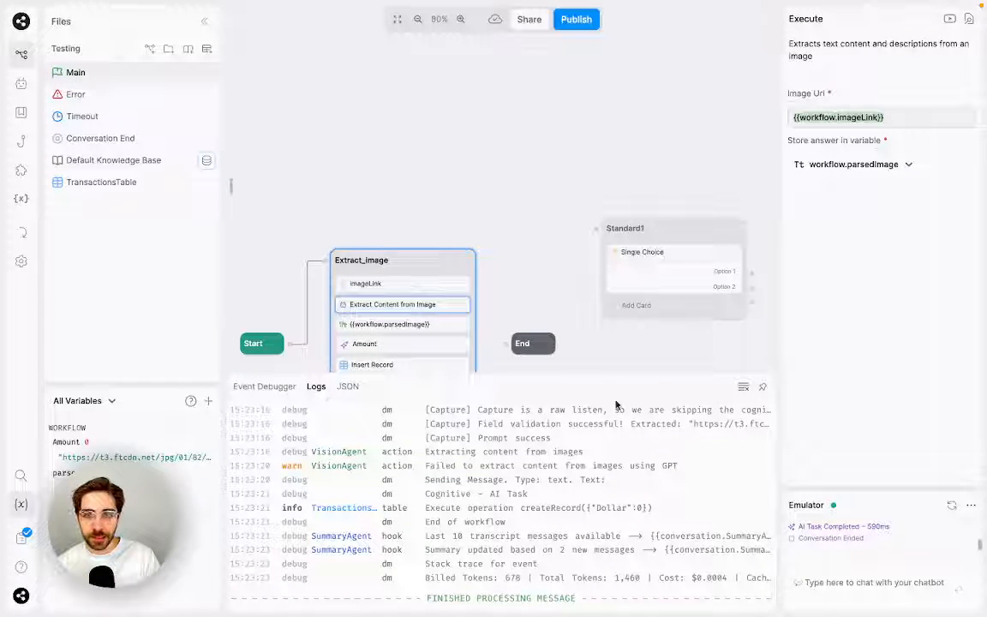
pyautogui.click(761, 386)
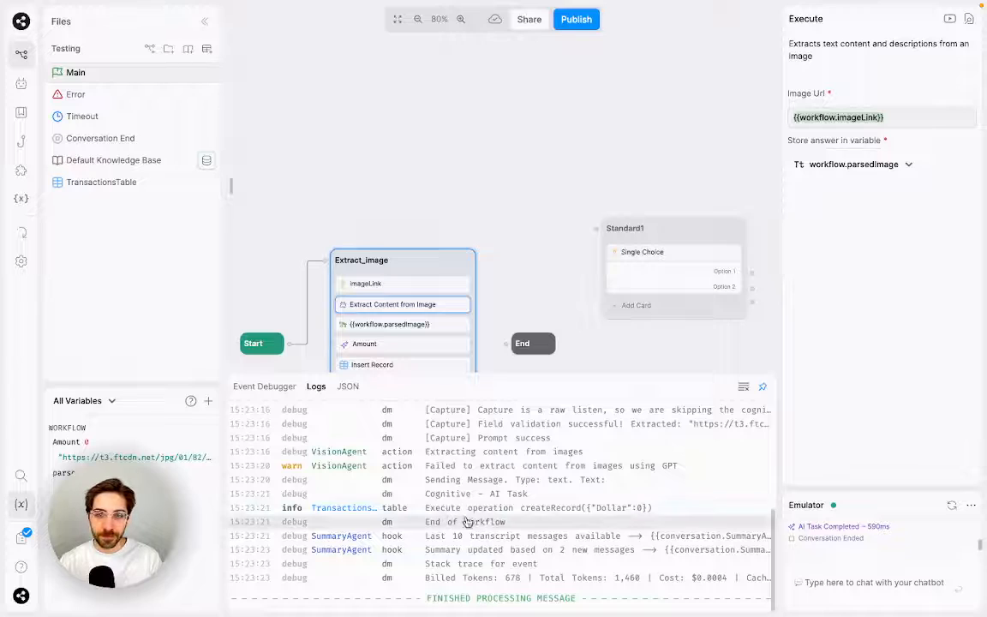
pyautogui.scroll(1, 499, 513)
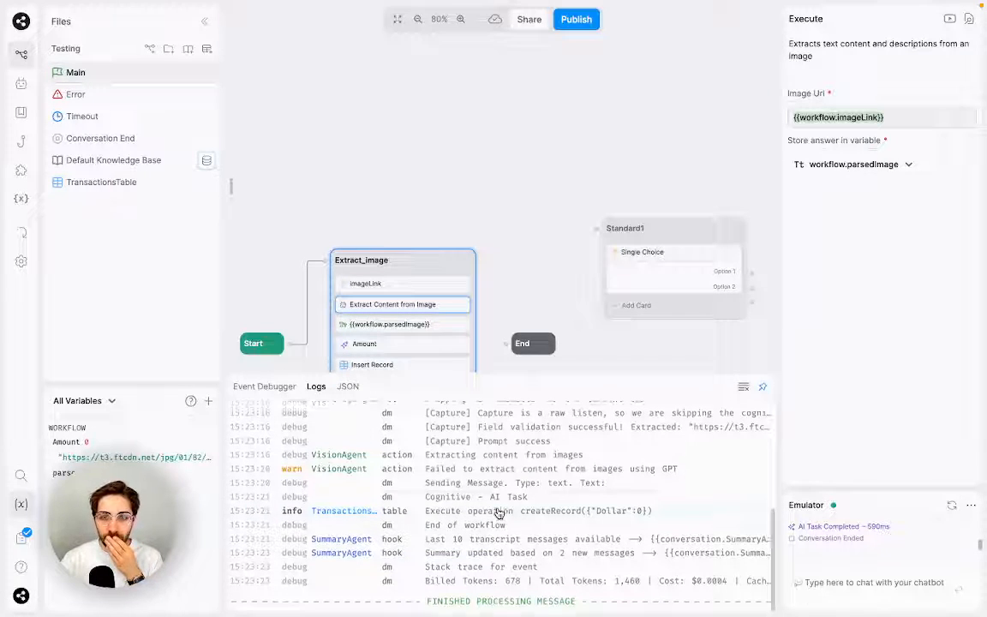
pyautogui.scroll(1, 499, 513)
pyautogui.click(490, 485)
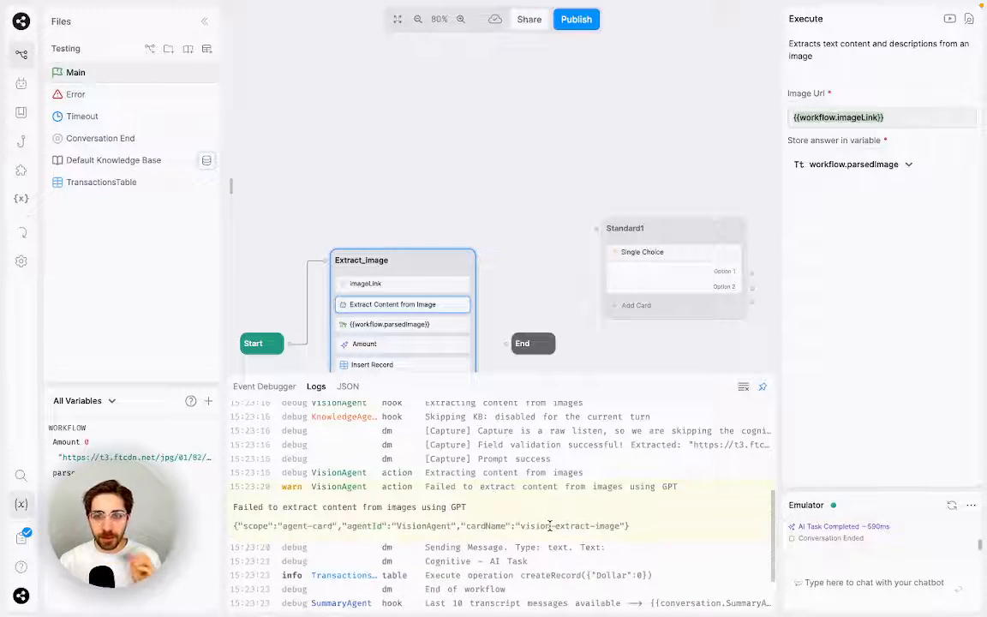
pyautogui.scroll(-1, 549, 526)
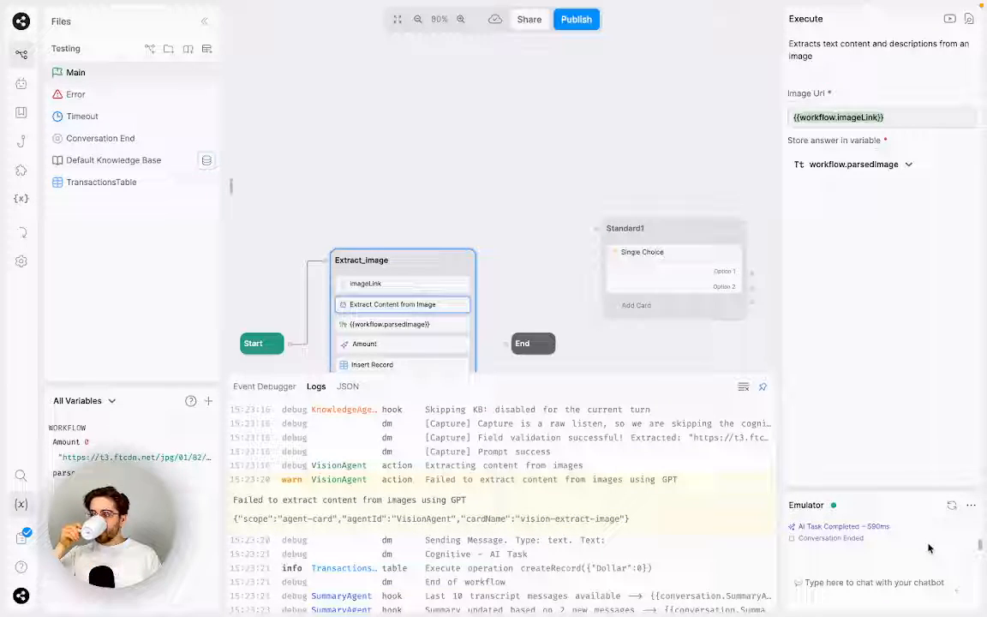
# Select the imageLink card and examine the field validation log entry to see what was captured for it.
pyautogui.moveTo(495, 201); pyautogui.dragTo(518, 73)
pyautogui.click(445, 165)
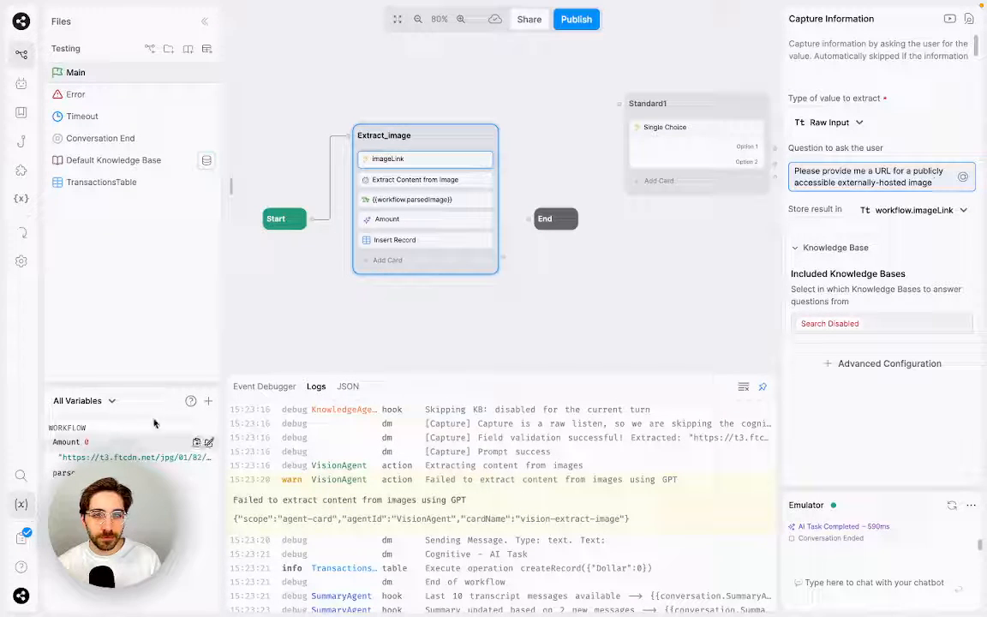
pyautogui.scroll(3, 497, 497)
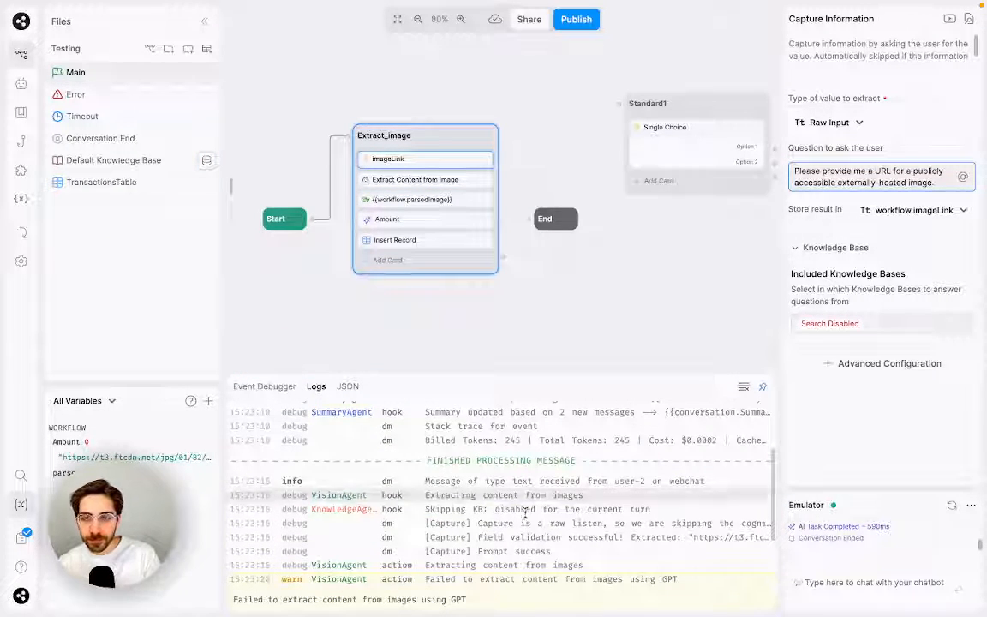
pyautogui.click(551, 537)
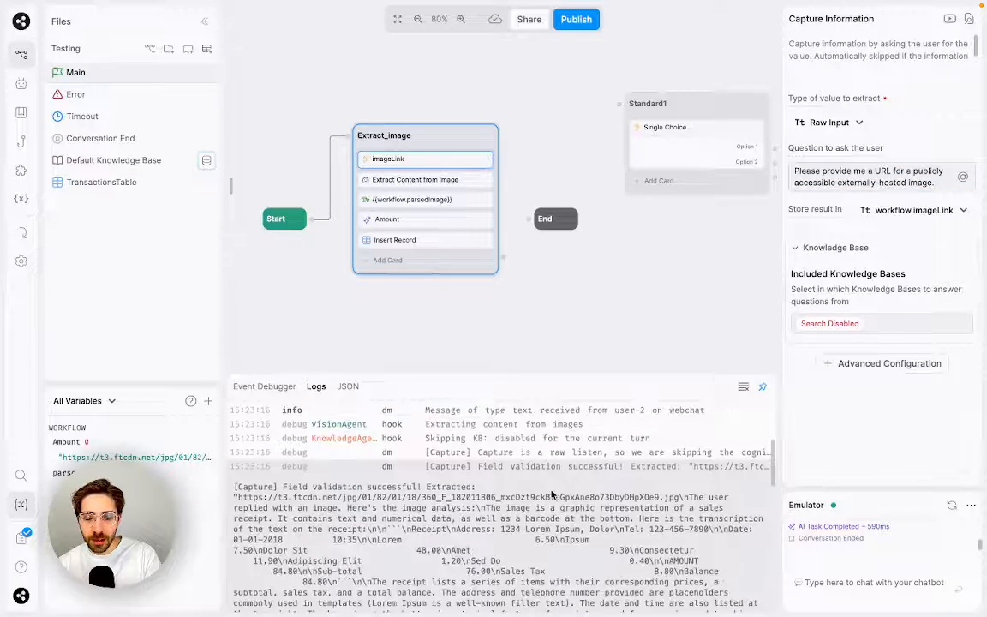
pyautogui.scroll(-2, 551, 492)
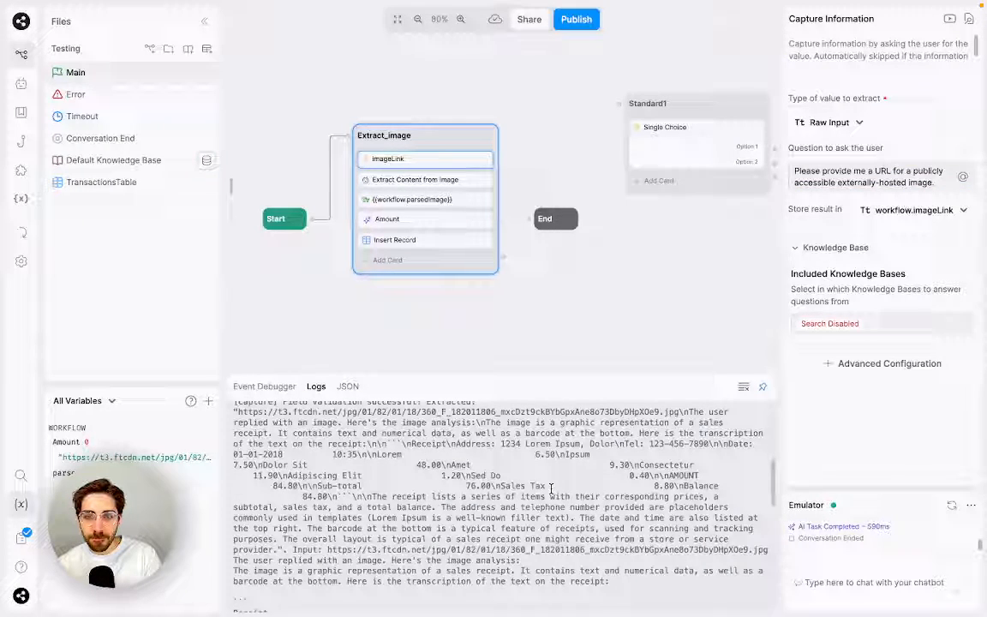
pyautogui.scroll(-2, 514, 488)
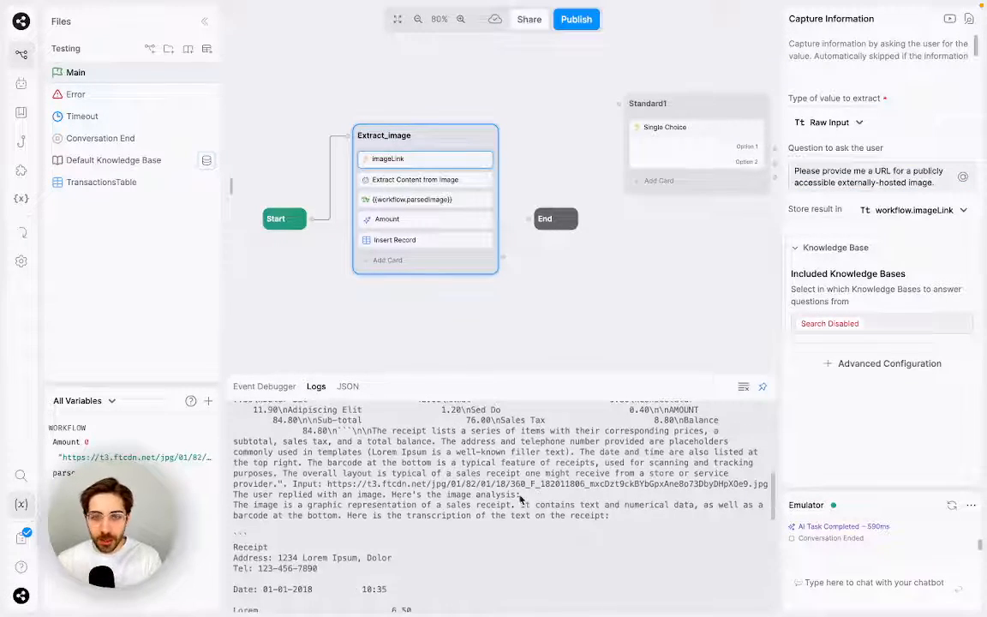
pyautogui.scroll(3, 458, 492)
pyautogui.scroll(-2, 445, 488)
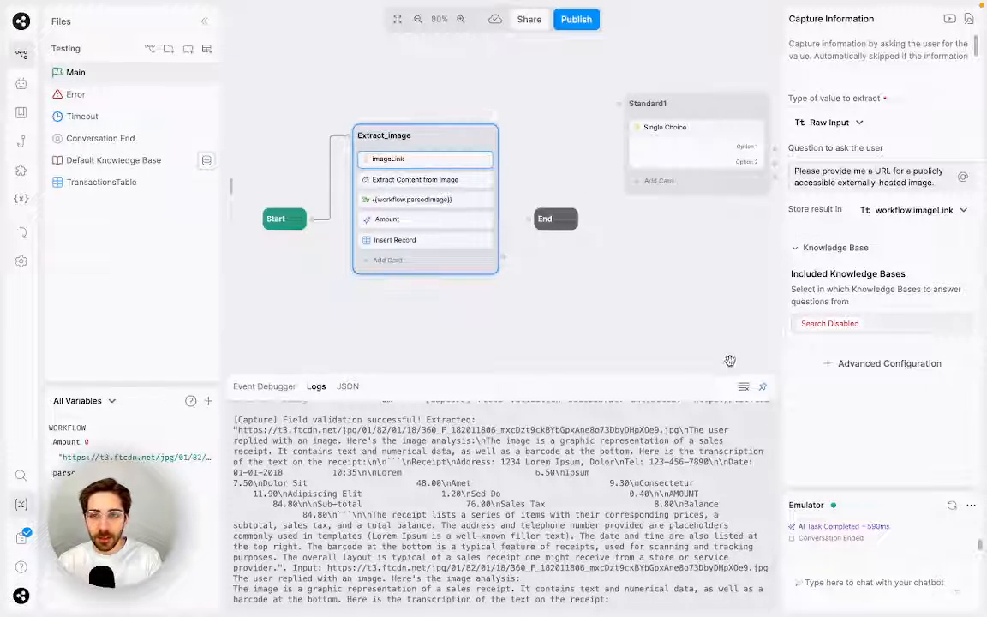
# Unpin the logs and delete the imageLink card from the Extract_image node.
pyautogui.click(762, 390)
pyautogui.rightClick(432, 161)
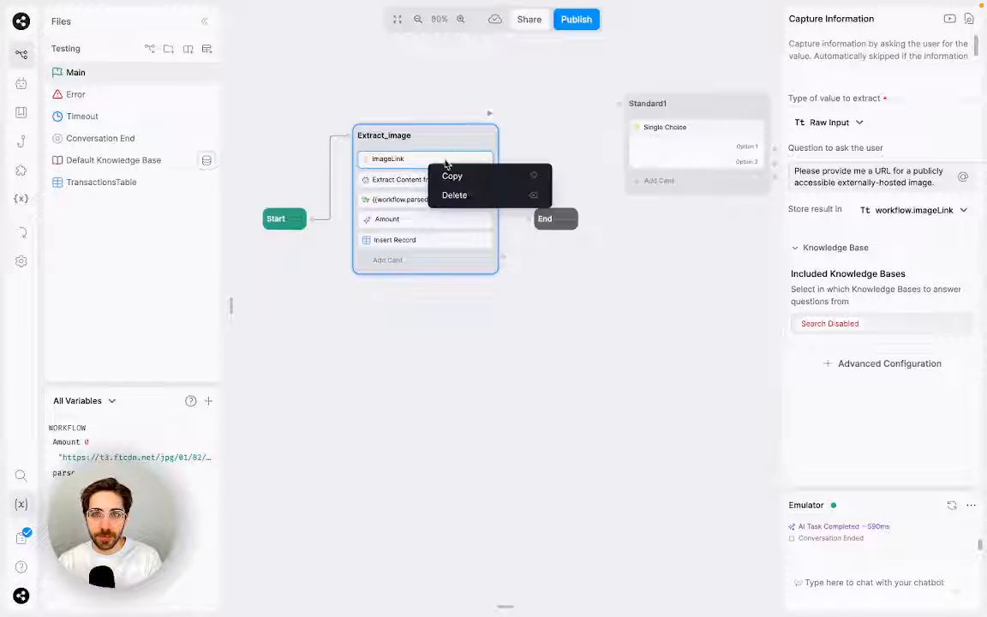
pyautogui.click(452, 196)
pyautogui.click(852, 115)
pyautogui.press('super+a')
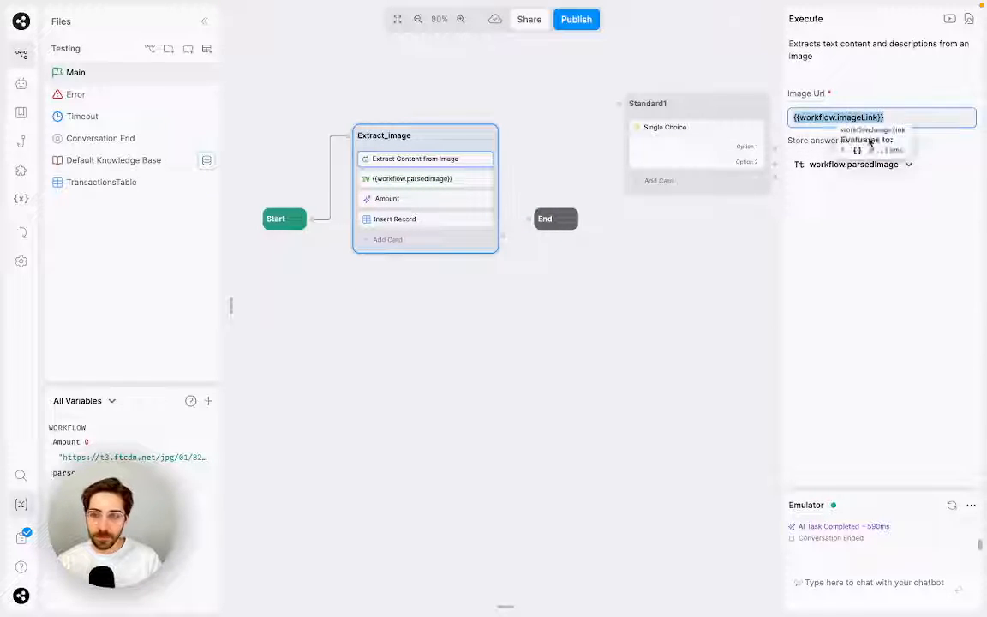
pyautogui.write('https://t3.ftcdn.net/jpg/01/82/01/18/360_F_182011806_mxcDzt9ckBYbGpxAne8o73DbyDHpXOe9.jpg')
# Start a new test conversation in the emulator and send "Hi".
pyautogui.click(905, 507)
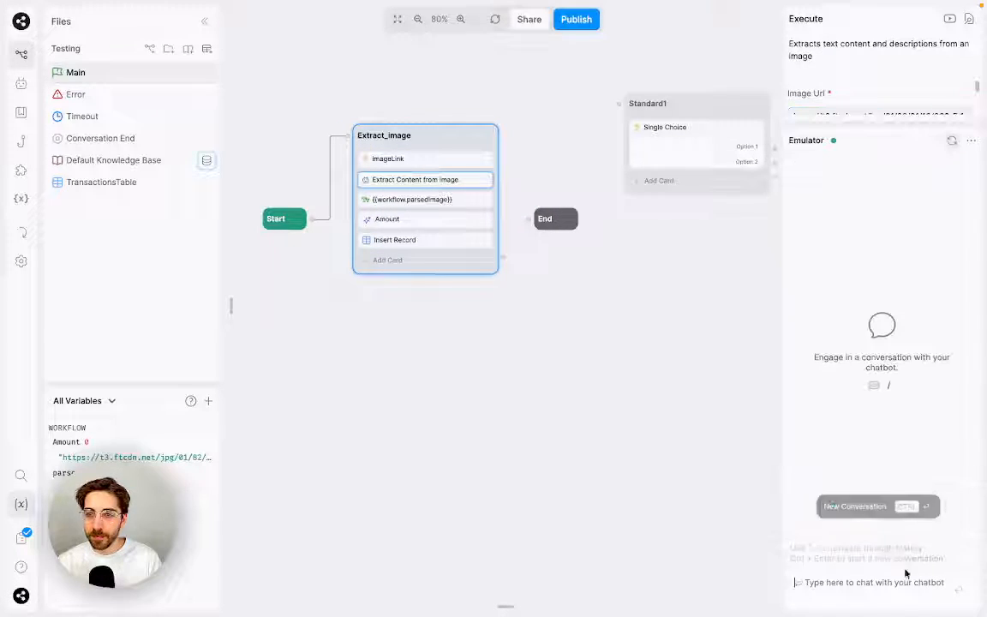
pyautogui.click(898, 580)
pyautogui.write('Hi')
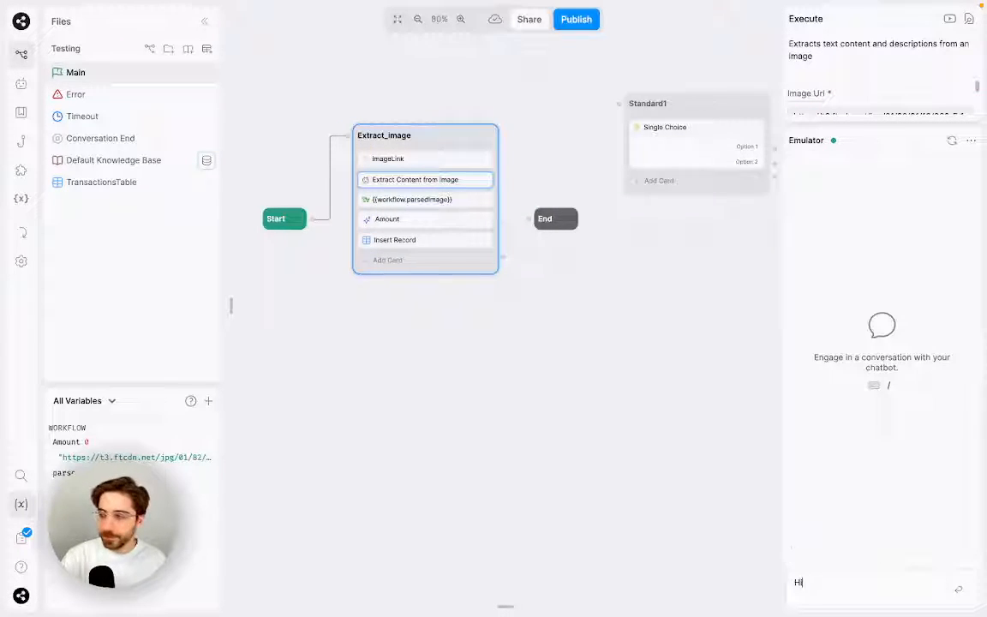
pyautogui.press('Return')
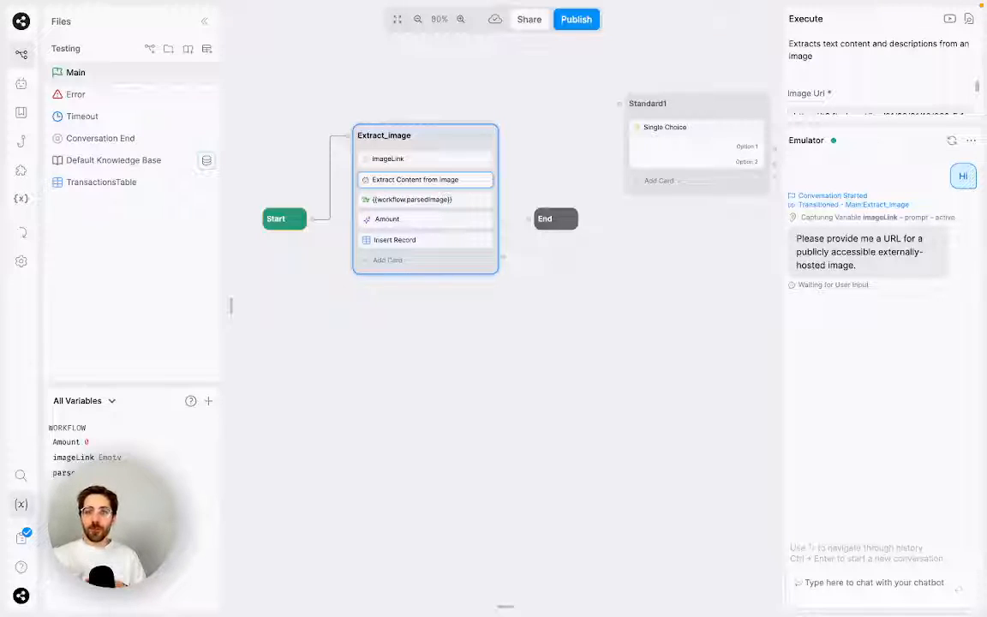
# Delete the imageLink card from the Extract_image node and restart the test conversation.
pyautogui.rightClick(425, 167)
pyautogui.click(428, 200)
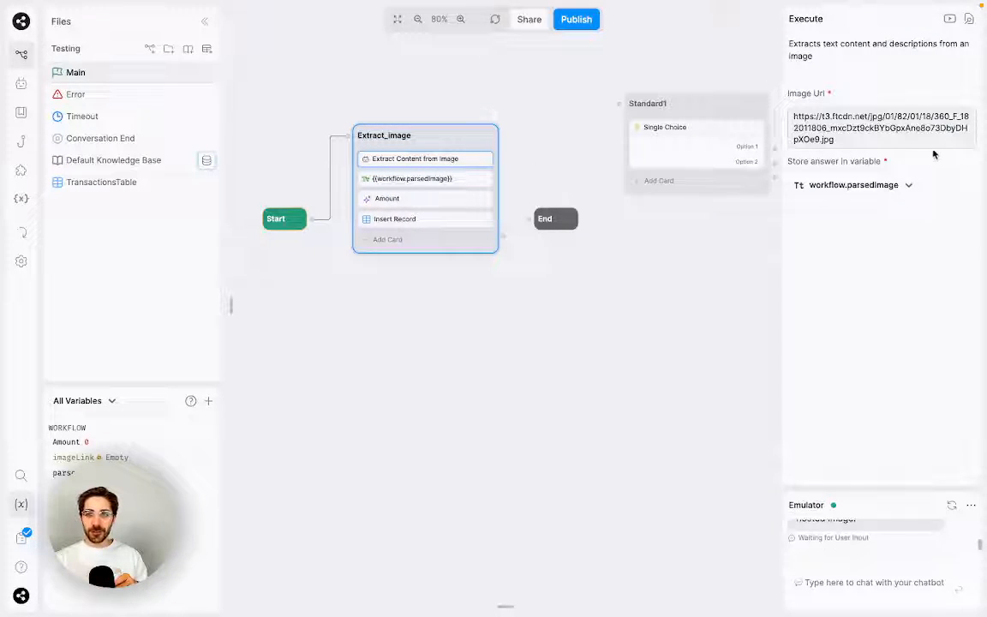
pyautogui.click(951, 505)
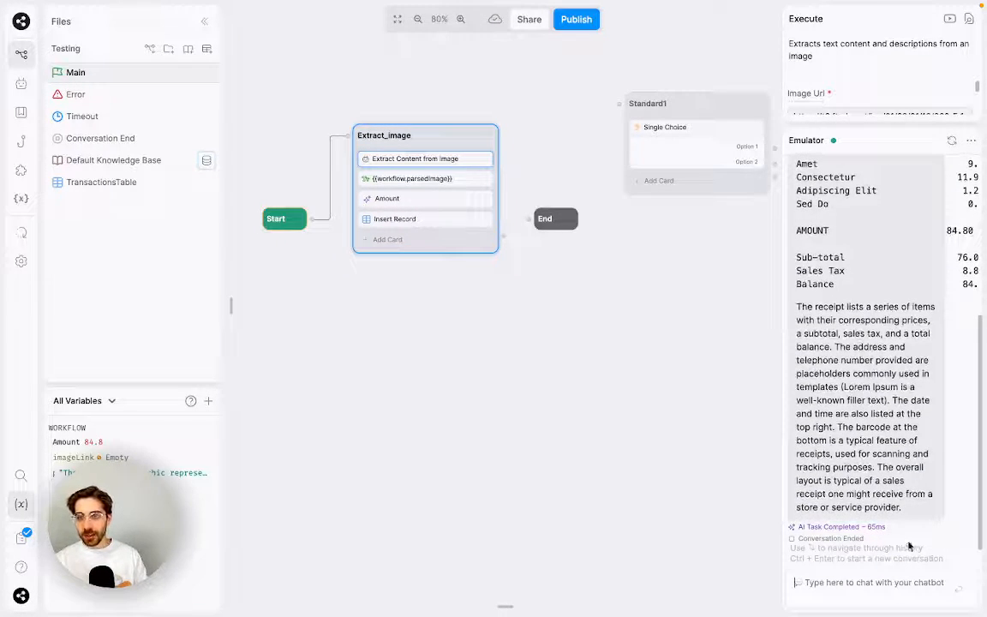
# Widen the emulator to read the extracted receipt content, check the records in TransactionsTable, and return to the Main workflow.
pyautogui.moveTo(782, 383); pyautogui.dragTo(675, 383)
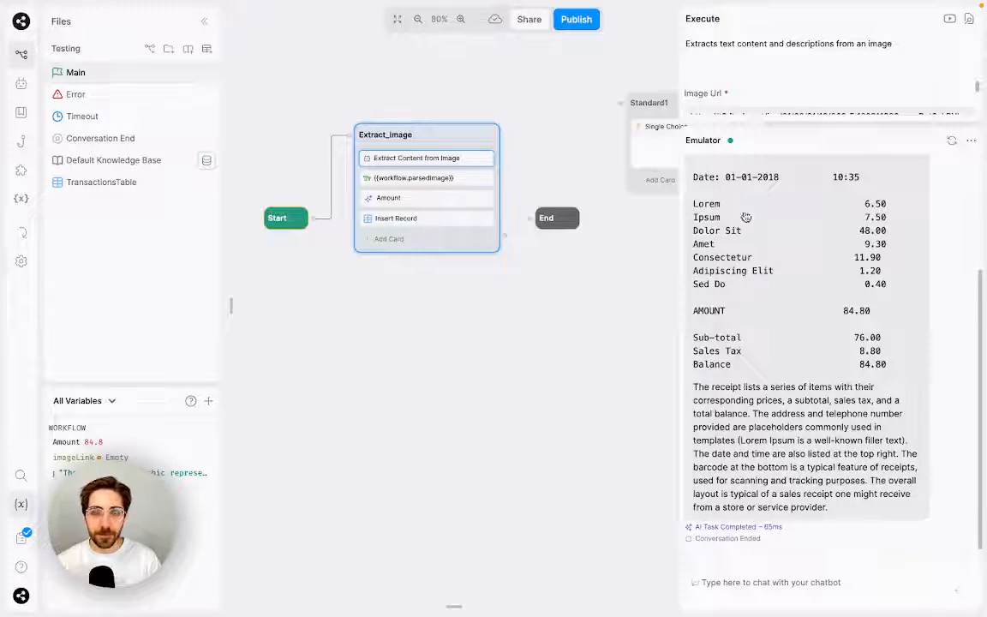
pyautogui.click(753, 582)
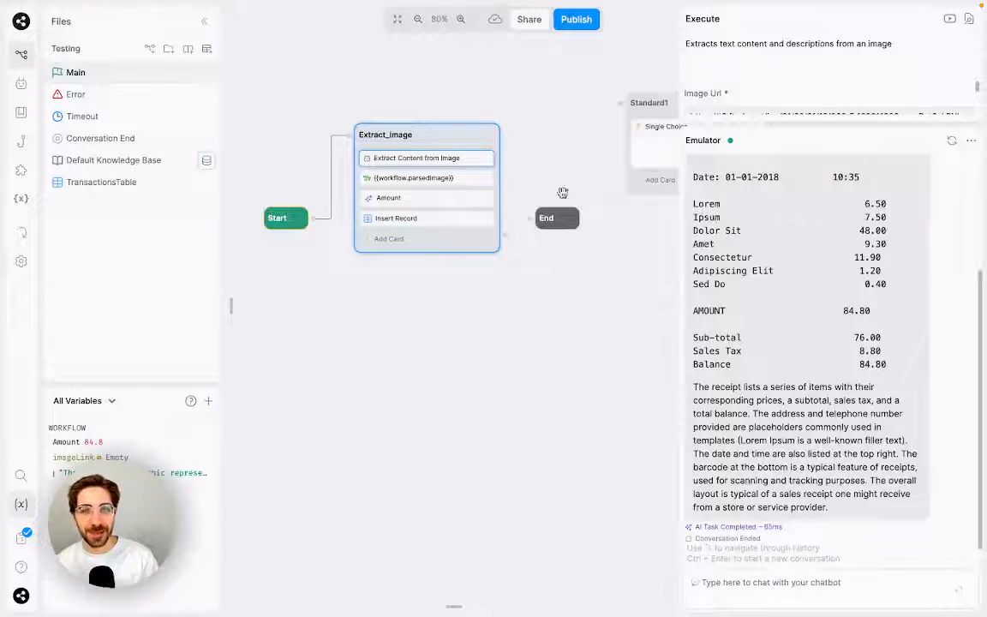
pyautogui.click(101, 181)
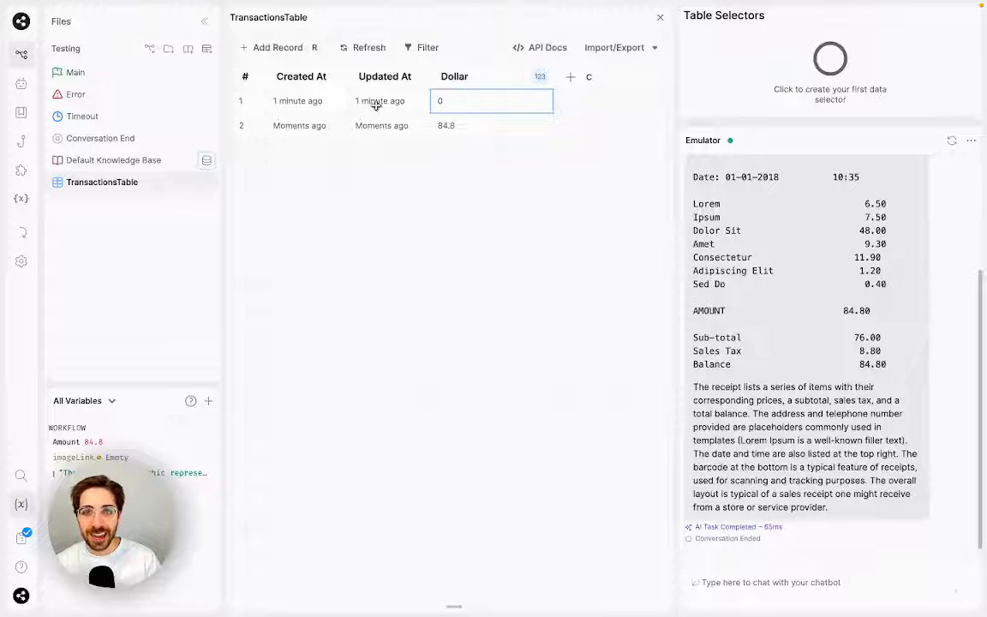
pyautogui.click(136, 73)
# Switch to the Google "photo of a receipt" results and preview the Wal-Mart receipt from Daily Local.
pyautogui.click(382, 11)
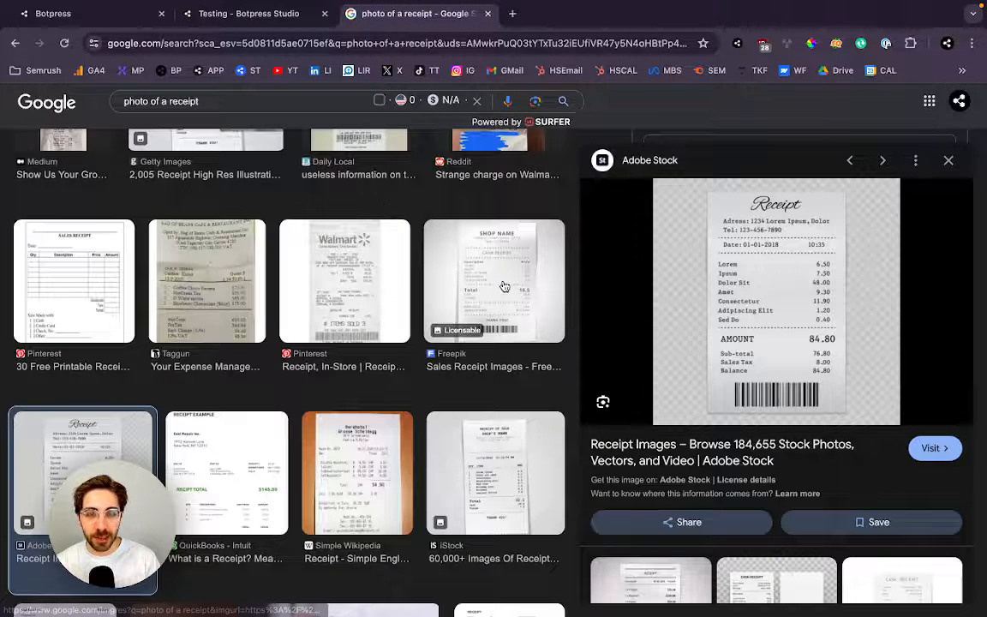
pyautogui.click(345, 280)
pyautogui.rightClick(780, 280)
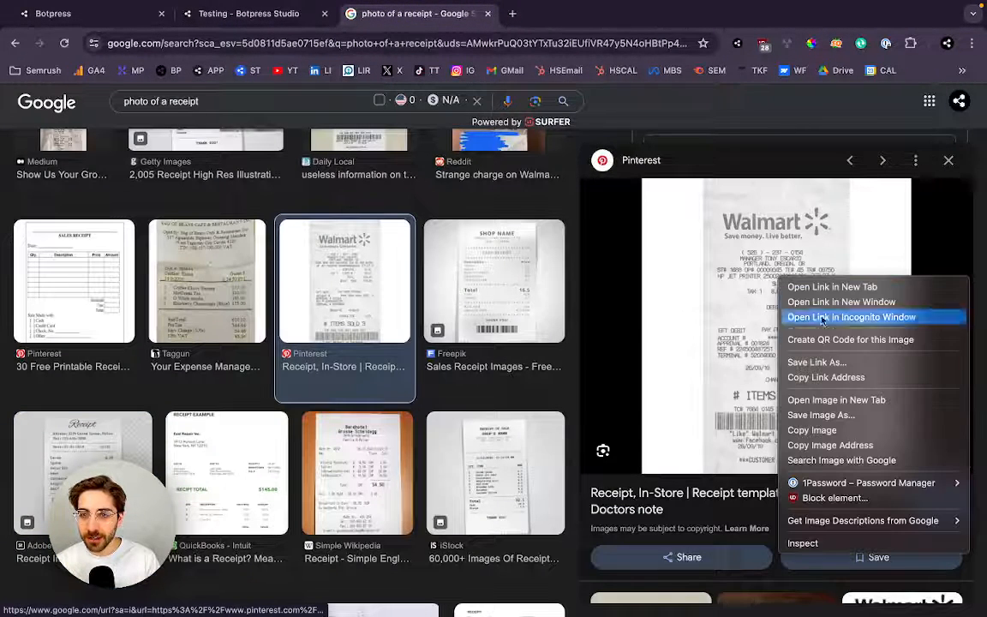
pyautogui.click(743, 340)
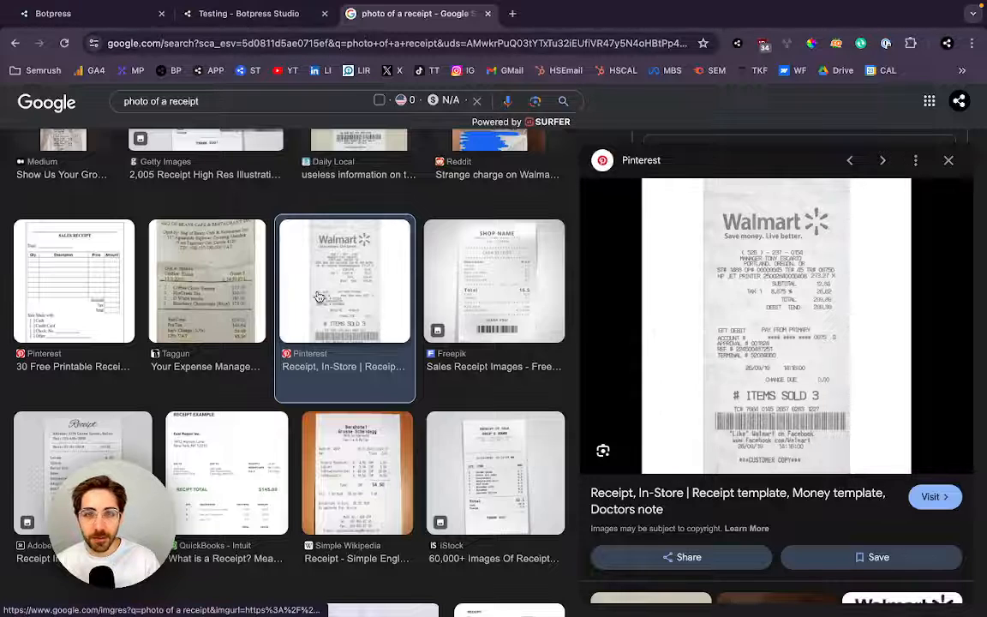
pyautogui.scroll(2, 231, 297)
pyautogui.click(334, 262)
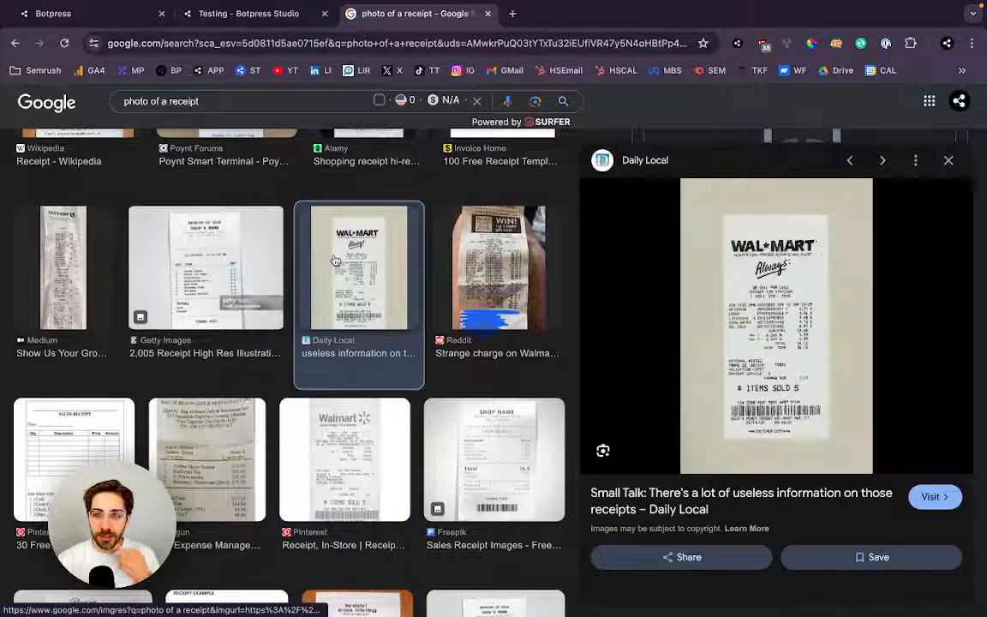
# Copy the image address of the Daily Local Wal-Mart receipt and load it in a new browser tab to check it.
pyautogui.click(677, 287)
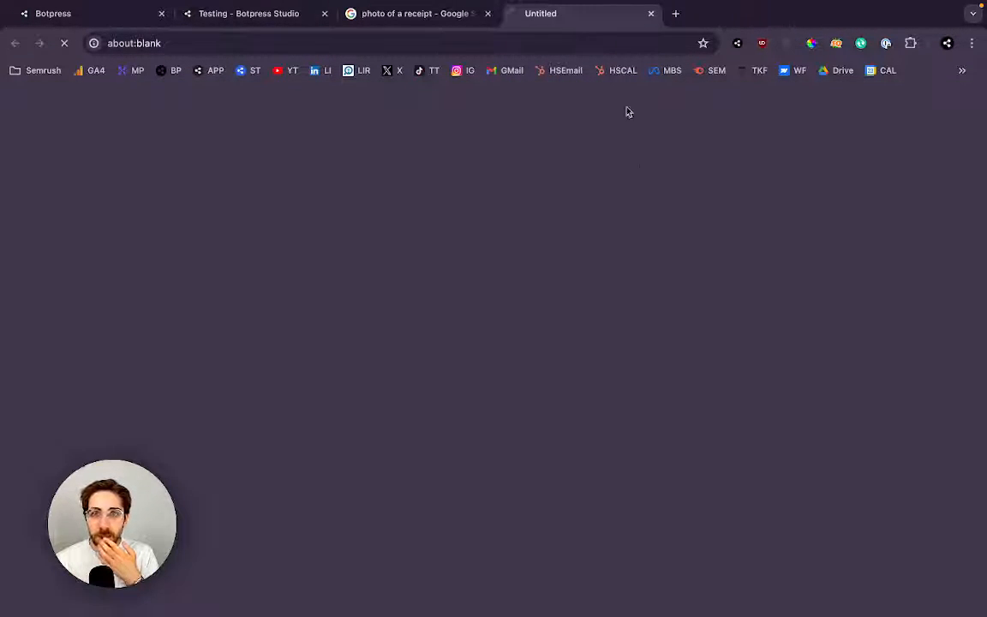
pyautogui.click(650, 13)
pyautogui.rightClick(760, 252)
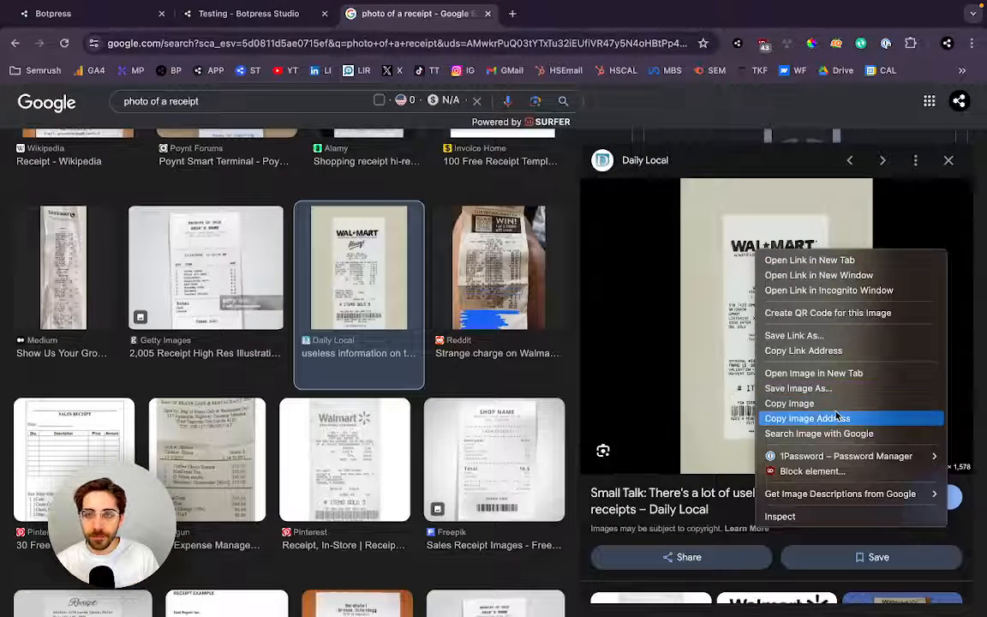
pyautogui.click(836, 418)
pyautogui.click(512, 14)
pyautogui.write('https://www.dailylocal.com/wp-content/uploads/migration/2019/01/120341f55edc2c5ab19d369379cbd4ab.jpg?w=1024')
pyautogui.press('Return')
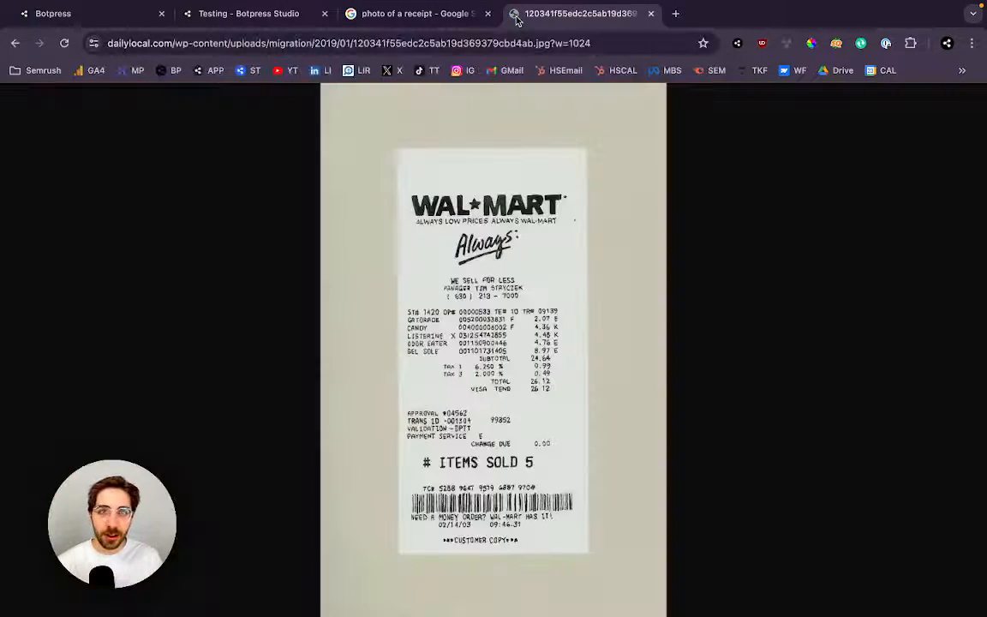
pyautogui.click(651, 13)
pyautogui.click(257, 14)
pyautogui.click(826, 209)
pyautogui.hotkey('ctrl', 'a')
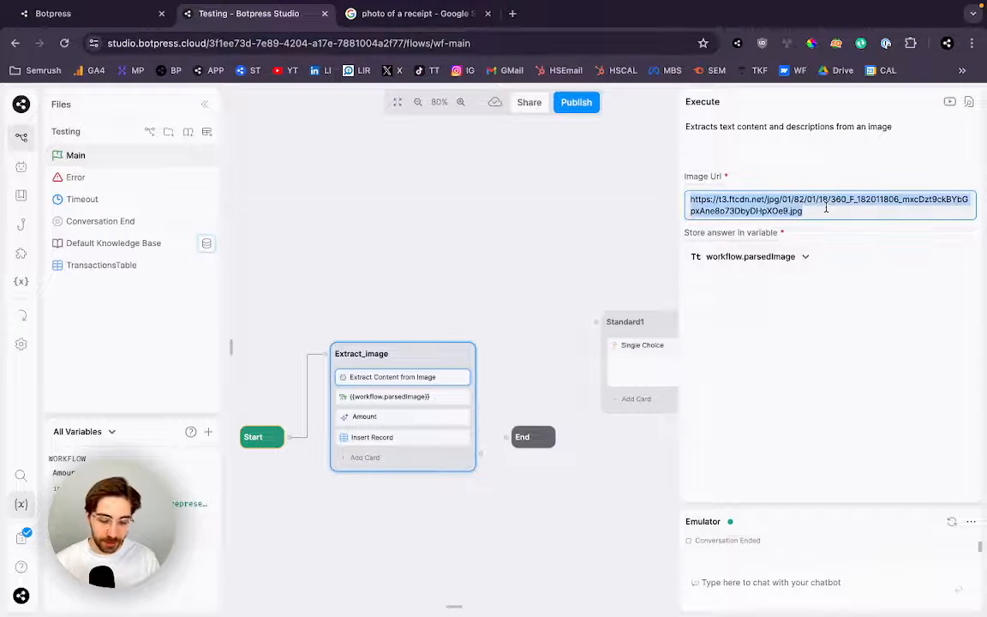
pyautogui.write('https://www.dailylocal.com/wp-content/uploads/migration/2019/01/120341f55edc2c5ab19d369379cbd4ab.jpg?w=1024')
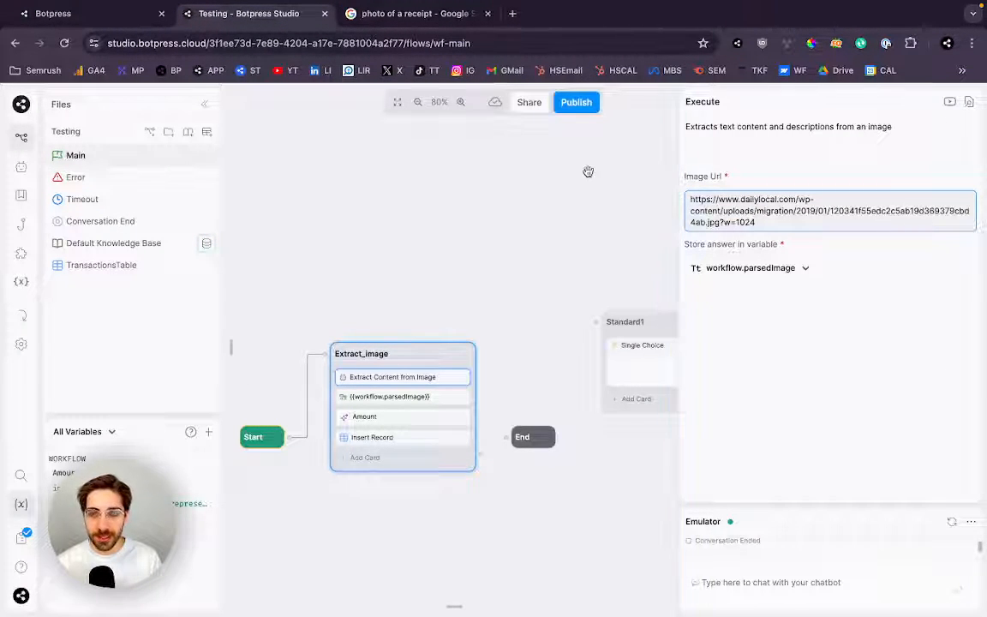
# Show the studio full screen, narrow the properties and emulator area, and test the Wal-Mart receipt by sending "Hi" in a new conversation.
pyautogui.click(589, 172)
pyautogui.press('ctrl+super+f')
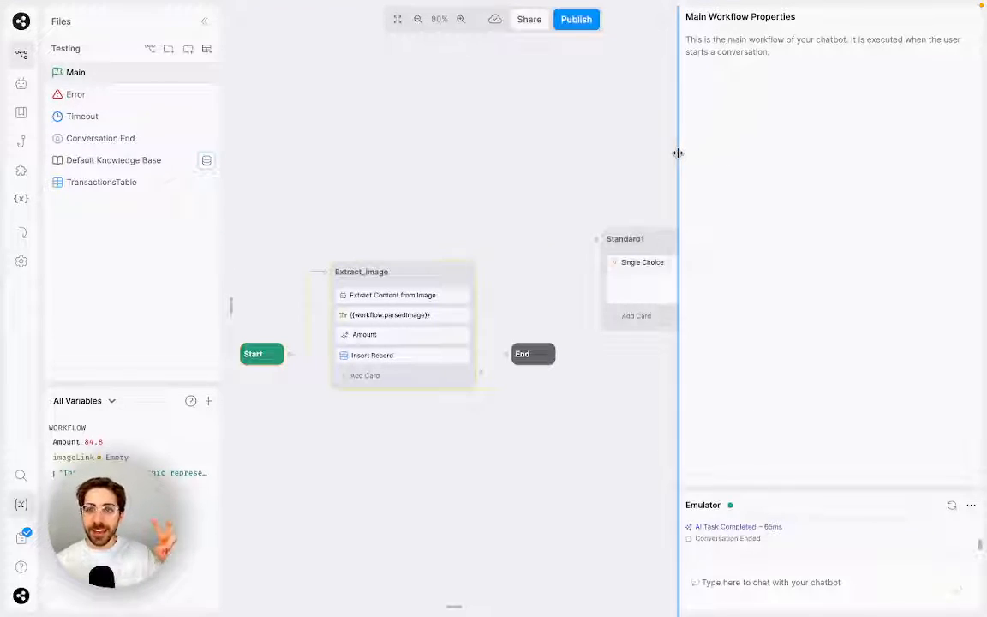
pyautogui.moveTo(677, 151); pyautogui.dragTo(727, 152)
pyautogui.click(952, 506)
pyautogui.click(879, 583)
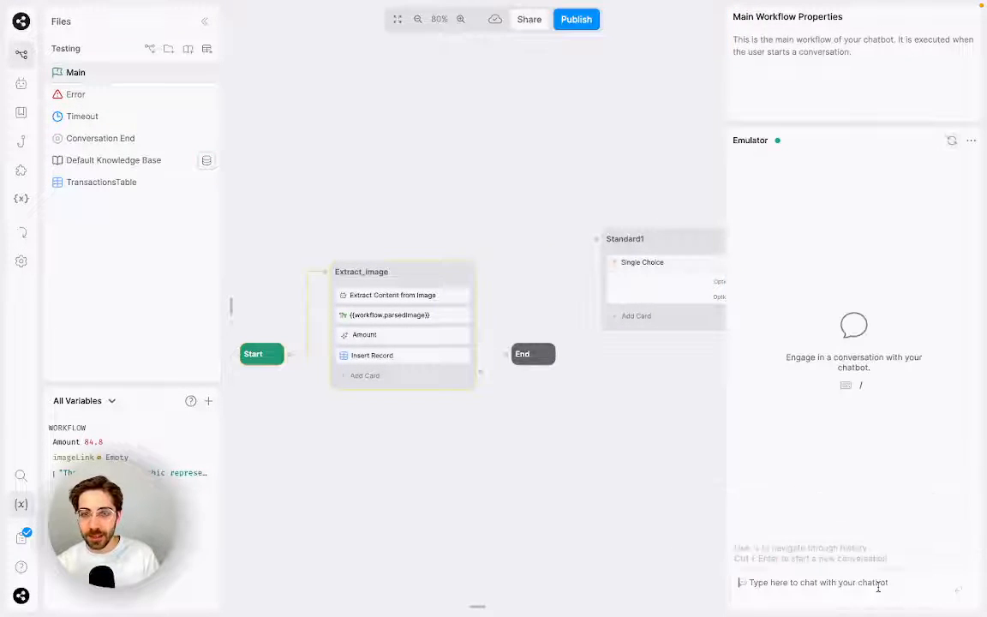
pyautogui.write('Hi')
pyautogui.press('Return')
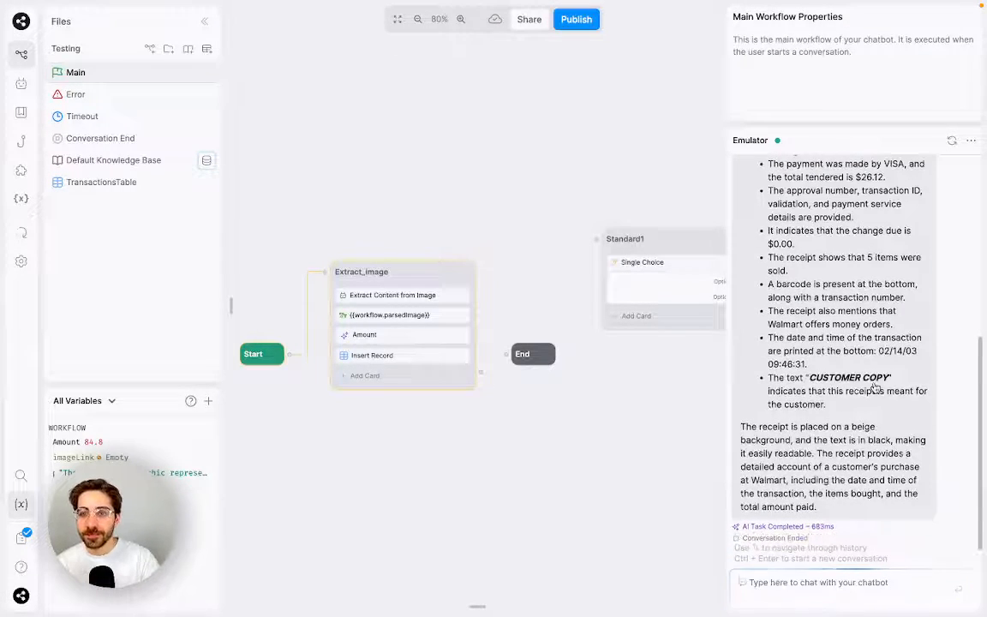
# Read through the extracted Walmart receipt description in the emulator and check the saved records in TransactionsTable.
pyautogui.scroll(5, 822, 394)
pyautogui.scroll(2, 900, 368)
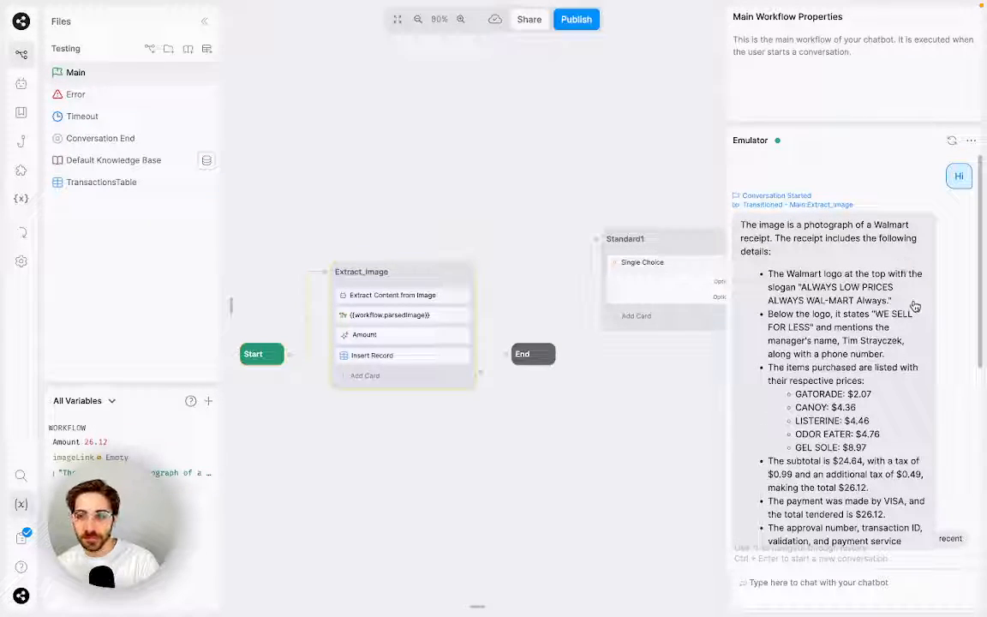
pyautogui.scroll(-1, 861, 411)
pyautogui.scroll(1, 842, 301)
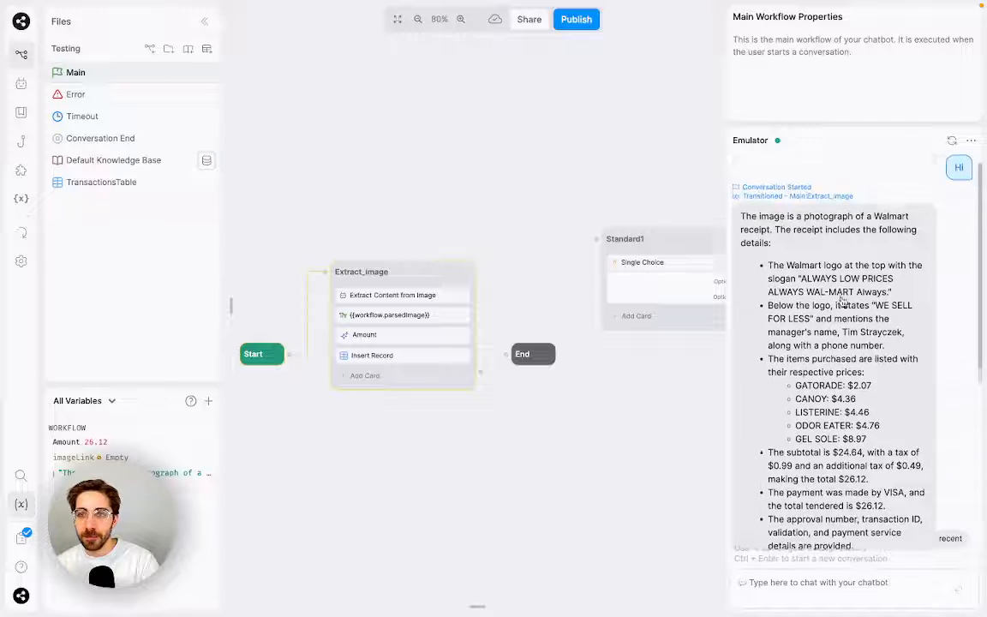
pyautogui.scroll(1, 845, 296)
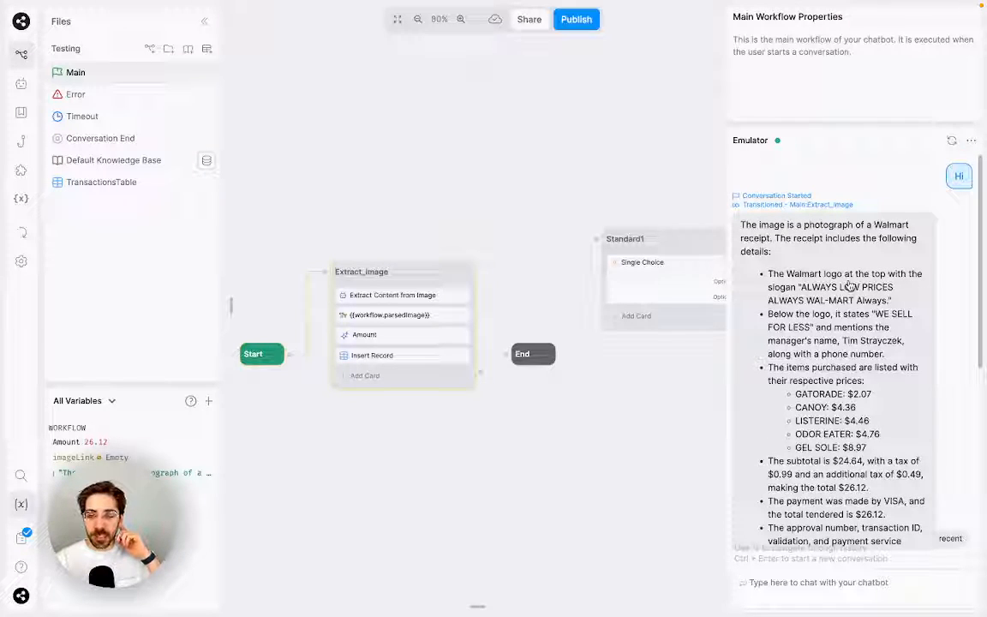
pyautogui.scroll(-2, 852, 309)
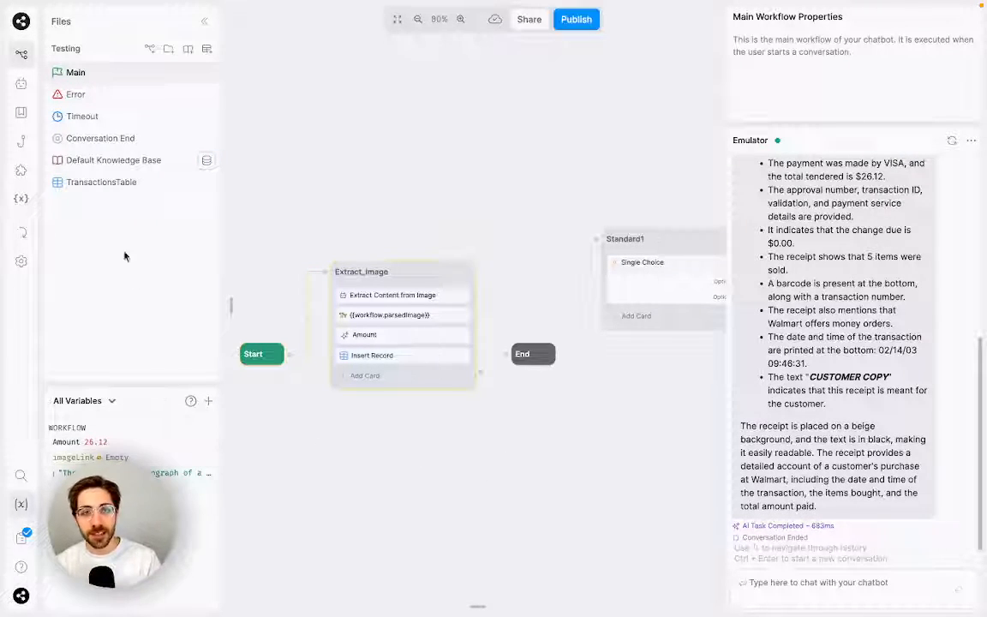
pyautogui.click(141, 185)
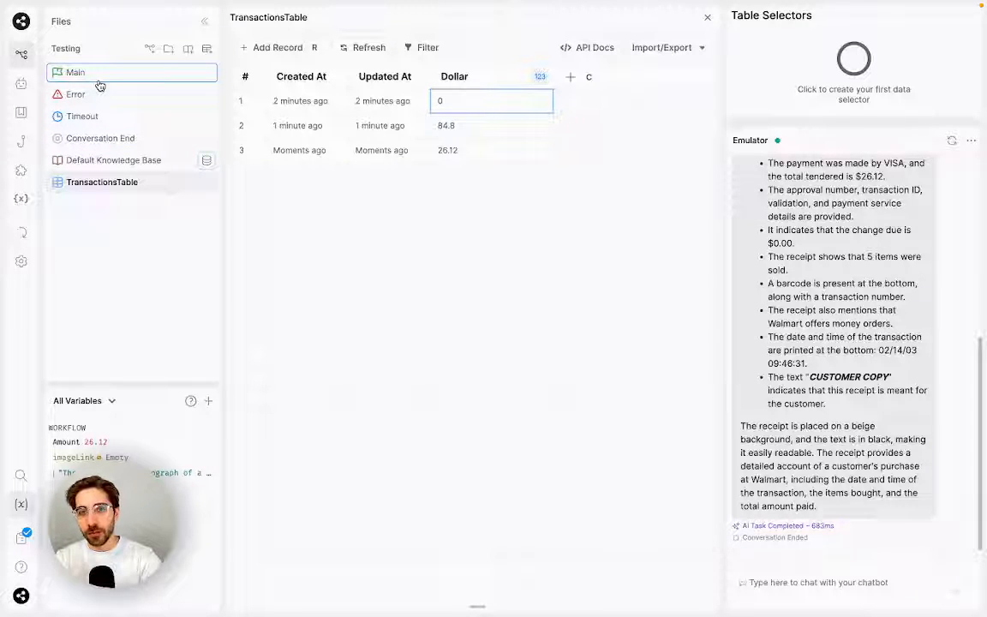
pyautogui.click(141, 73)
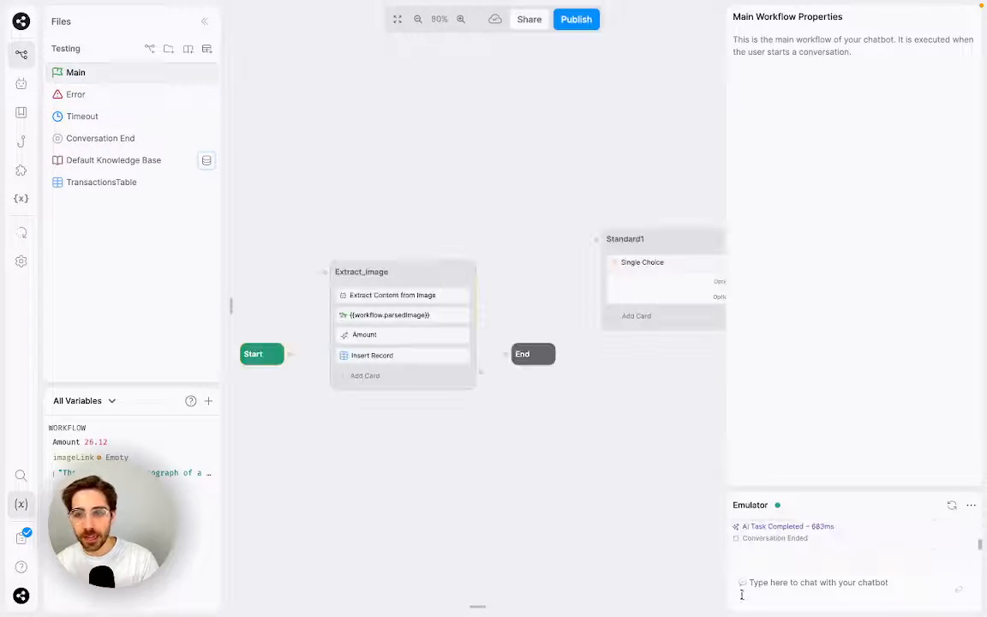
pyautogui.moveTo(908, 492); pyautogui.dragTo(914, 209)
pyautogui.click(868, 591)
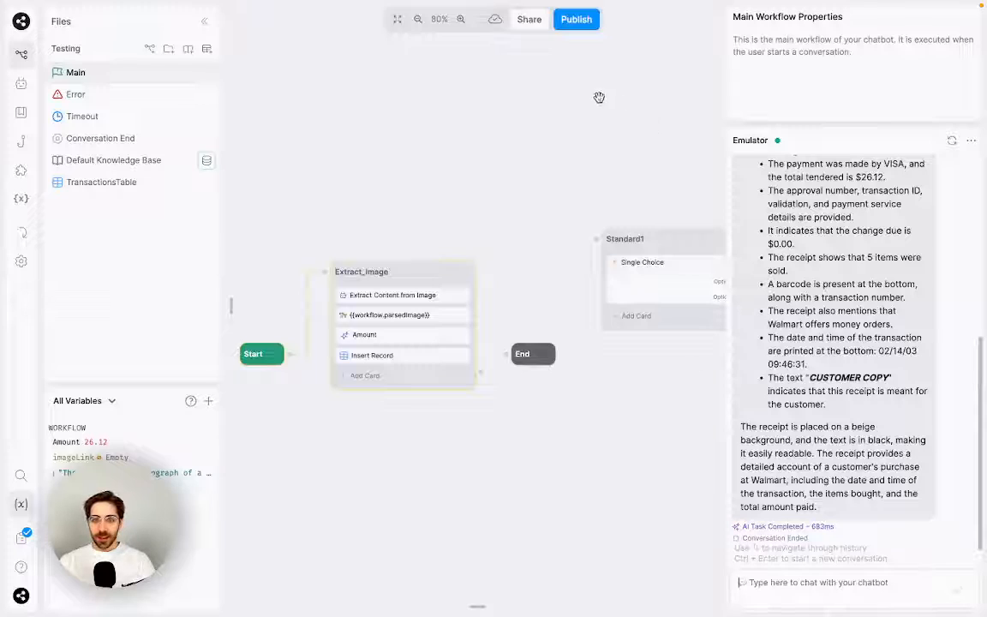
# Delete the unused Standard1 node from the Main workflow.
pyautogui.click(701, 228)
pyautogui.rightClick(688, 237)
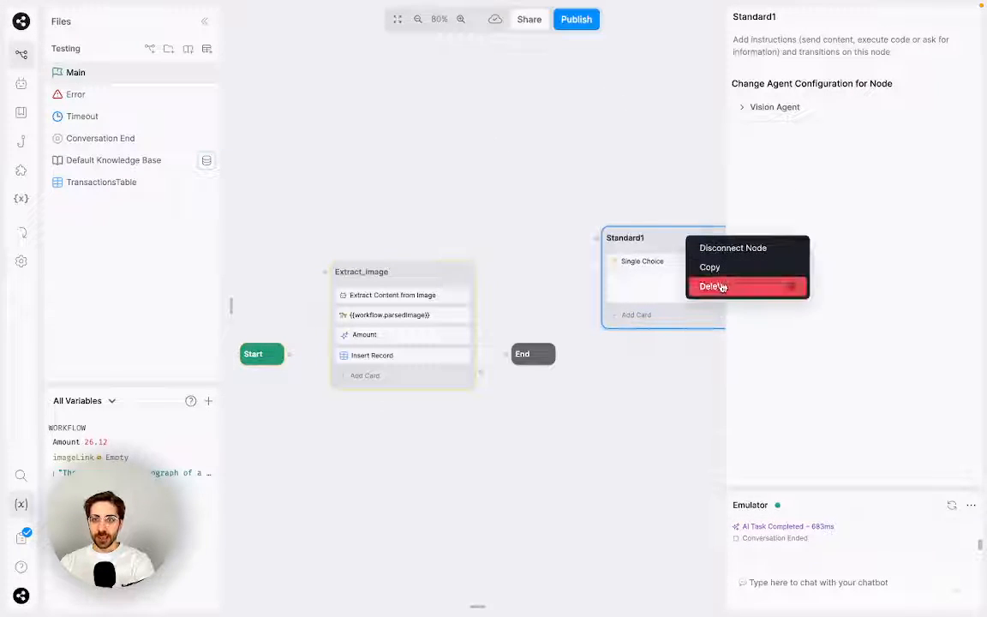
pyautogui.click(713, 286)
pyautogui.click(564, 358)
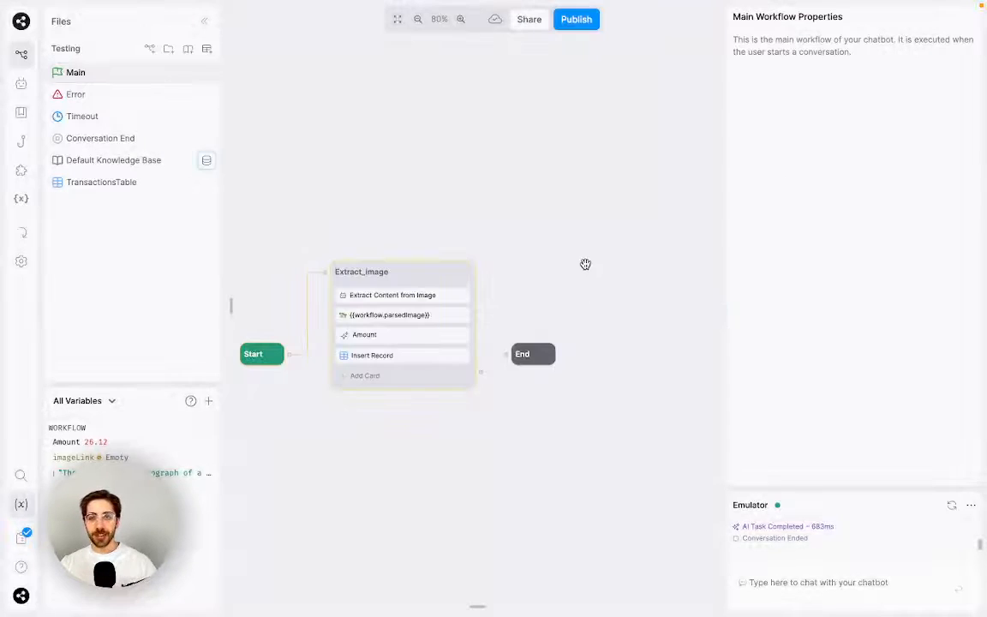
# Review the Extract_image node and the Vision Agent's configuration settings, and close them without changes.
pyautogui.scroll(1, 548, 310)
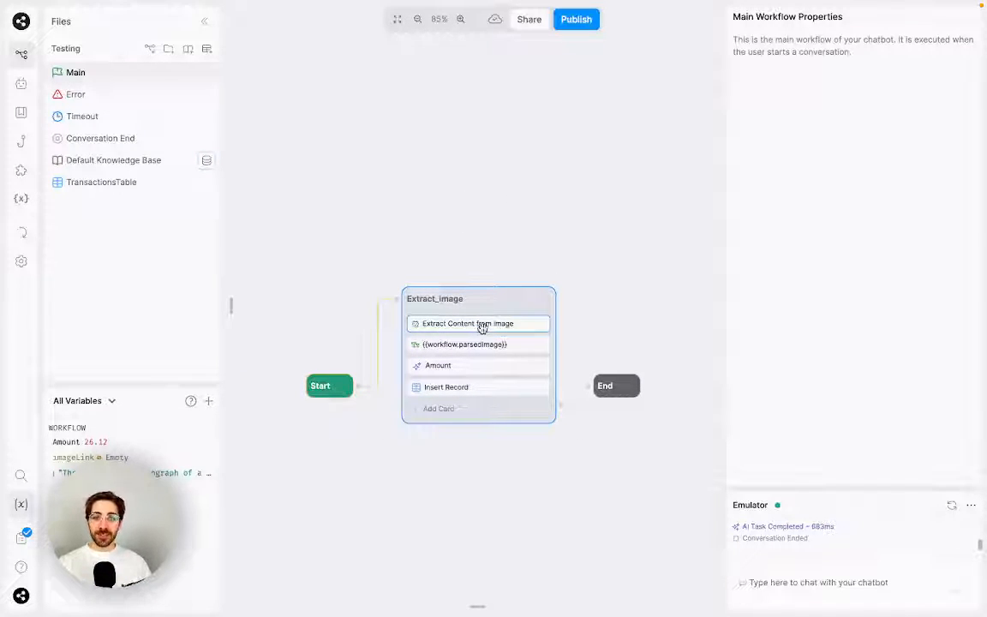
pyautogui.click(21, 83)
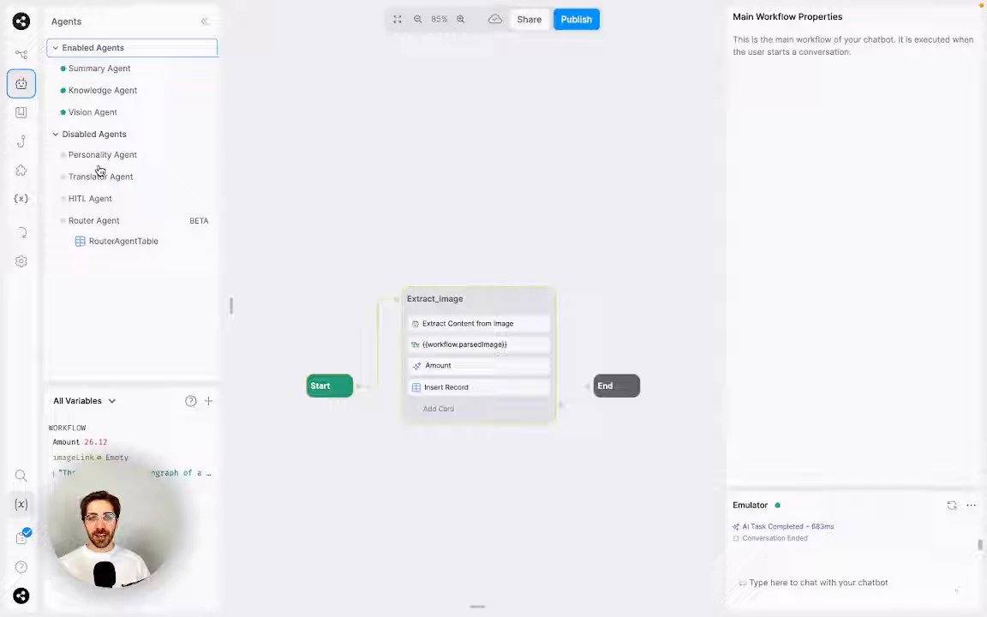
pyautogui.click(109, 119)
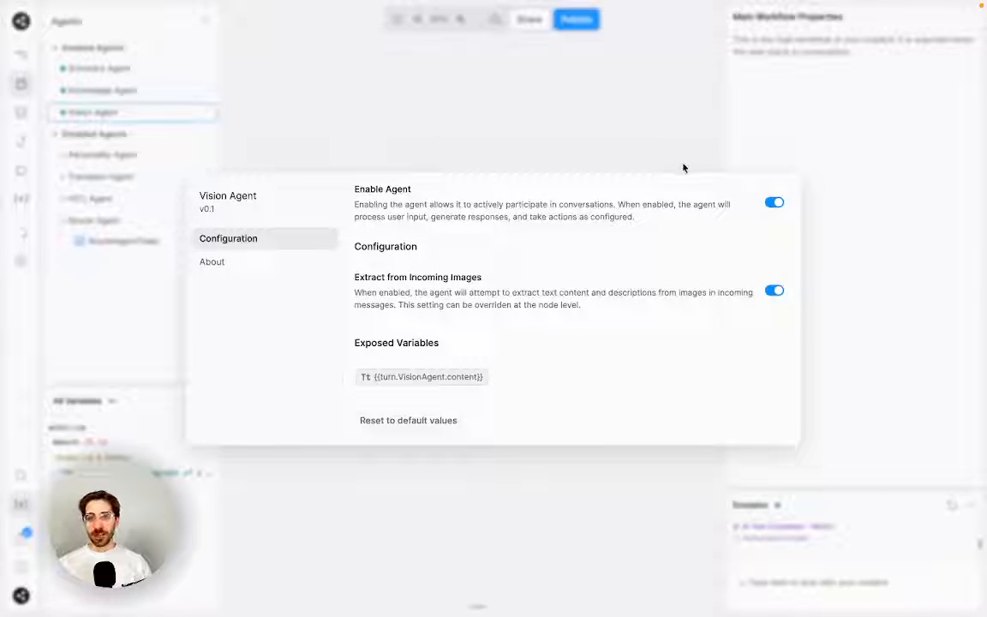
pyautogui.click(626, 143)
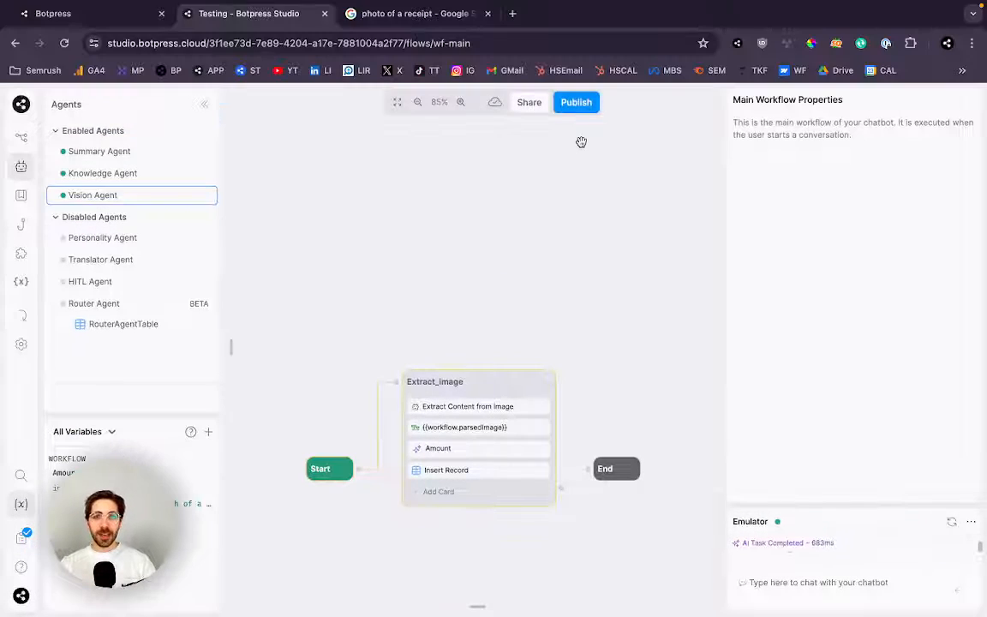
# Switch to the Google tab and search for images of "photo of a funny penguin".
pyautogui.click(427, 14)
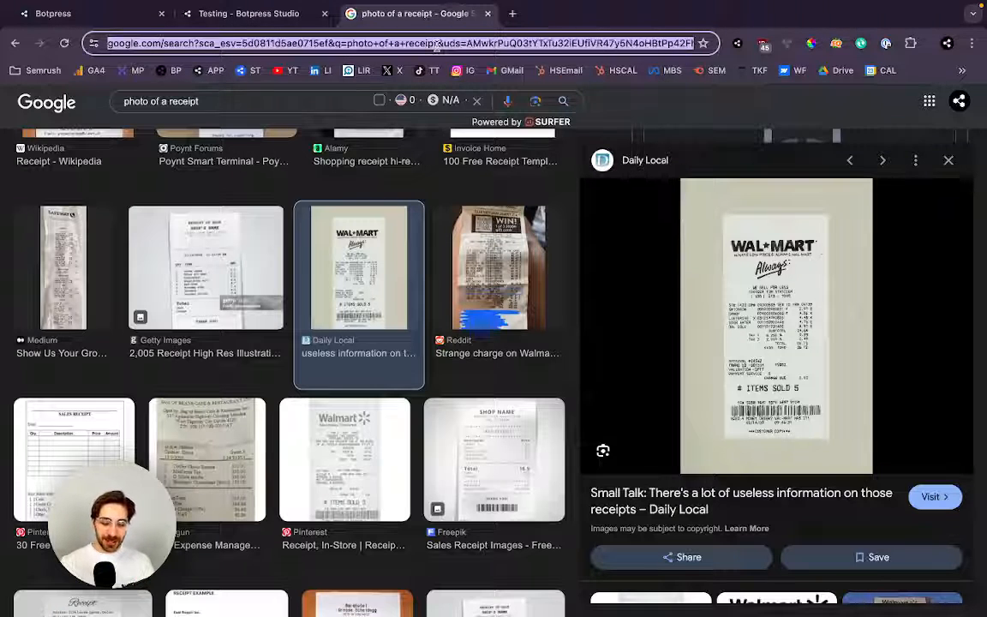
pyautogui.write('photo of a c')
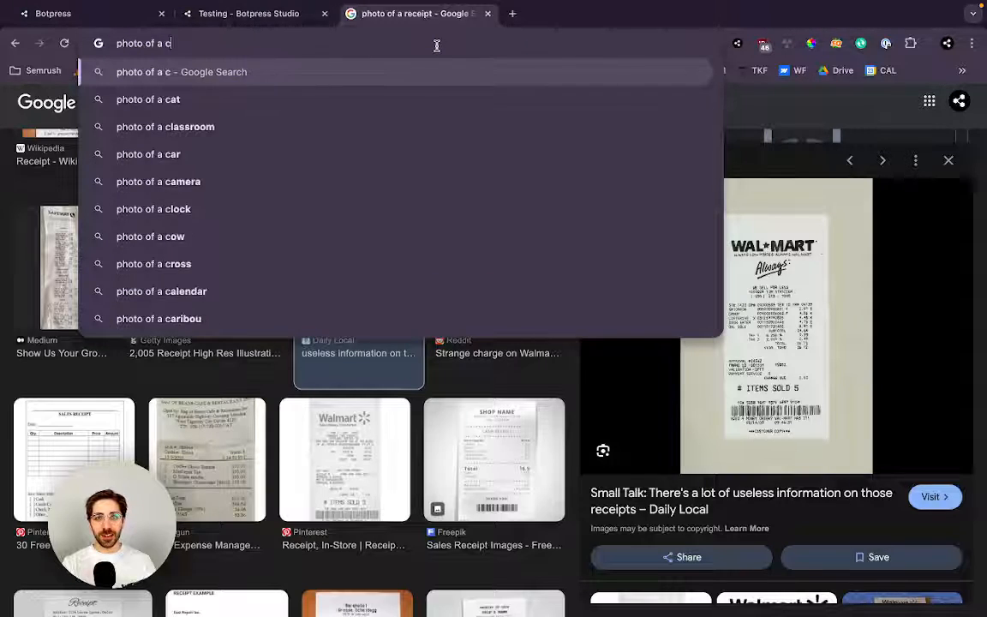
pyautogui.press('BackSpace')
pyautogui.write('funny penguin')
pyautogui.press('Return')
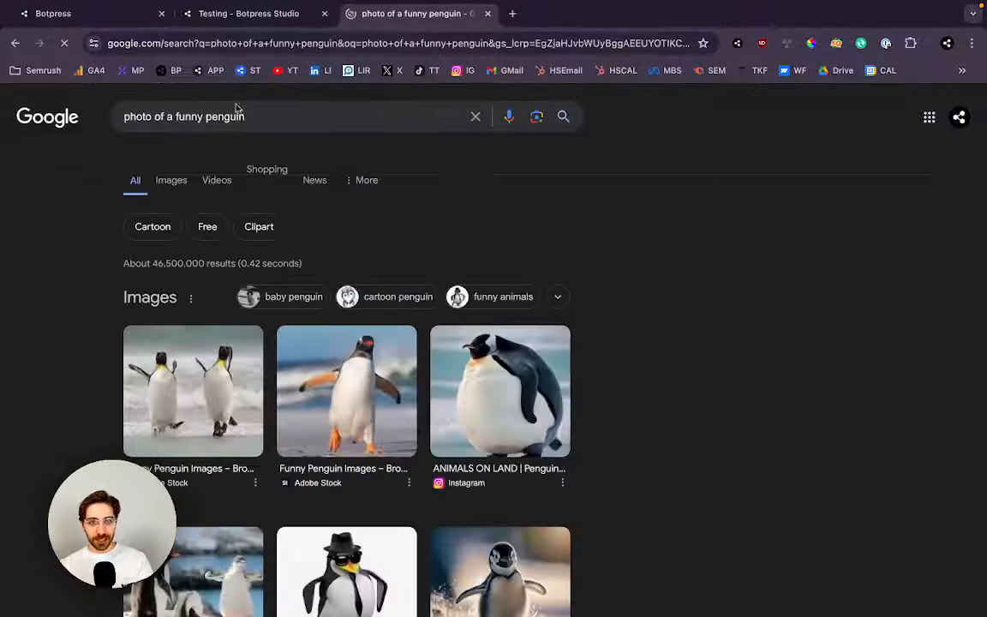
pyautogui.click(178, 182)
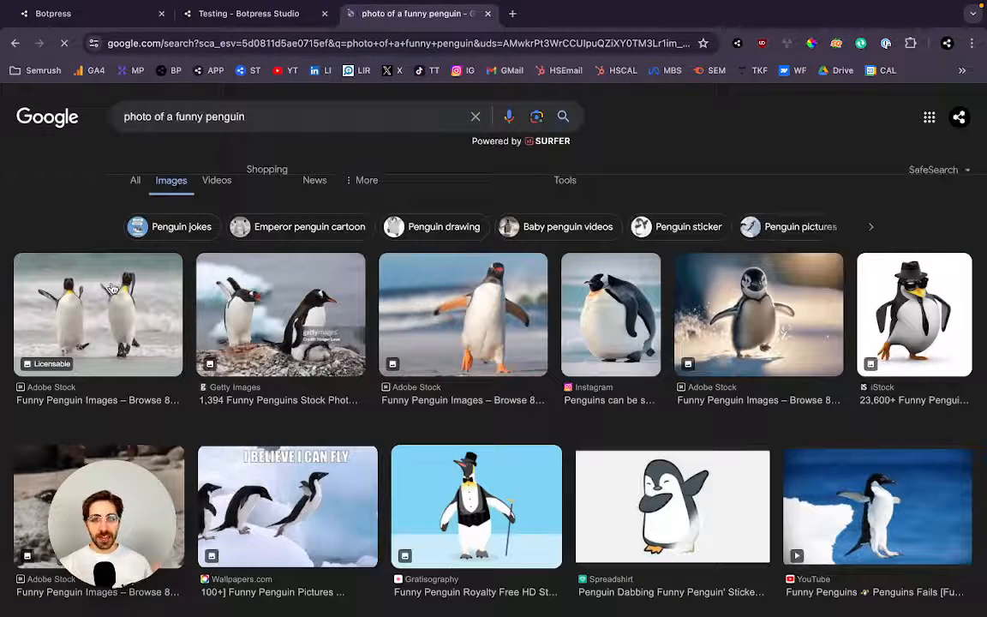
# Copy the image address of the first penguin picture, from Adobe Stock.
pyautogui.click(111, 289)
pyautogui.rightClick(755, 336)
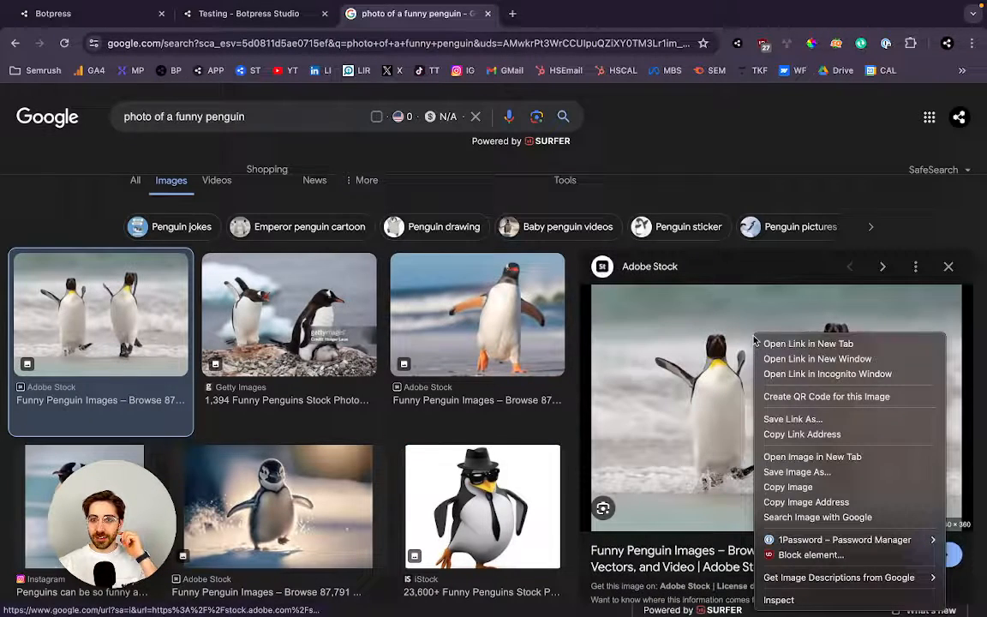
pyautogui.click(820, 503)
# Switch back to Botpress Studio and replace the Image Url of the Extract Content from Image card with the copied penguin image address.
pyautogui.click(248, 14)
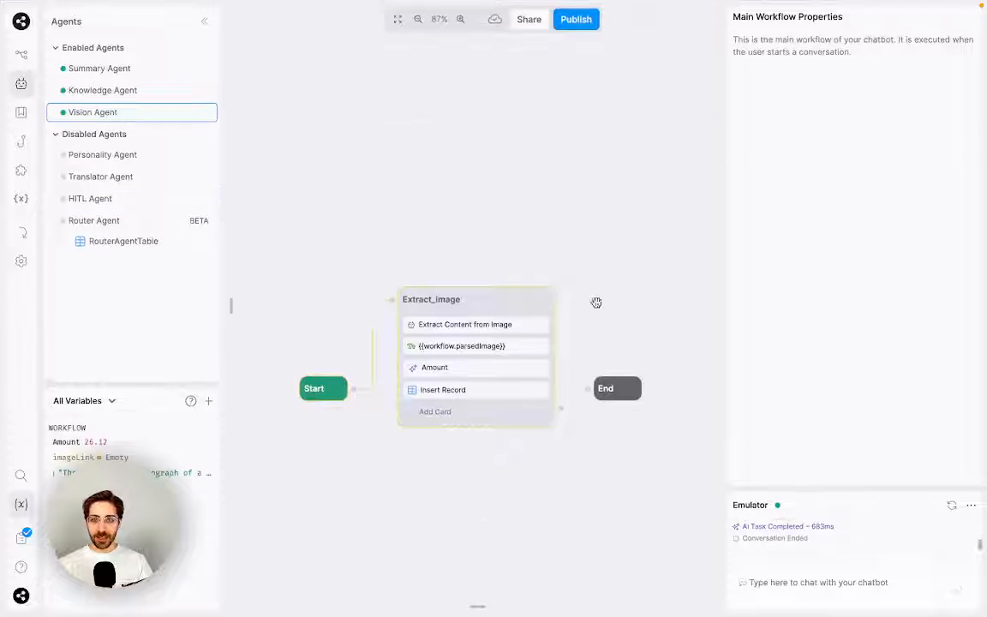
pyautogui.click(528, 323)
pyautogui.click(852, 122)
pyautogui.hotkey('ctrl', 'a')
pyautogui.hotkey('ctrl', 'v')
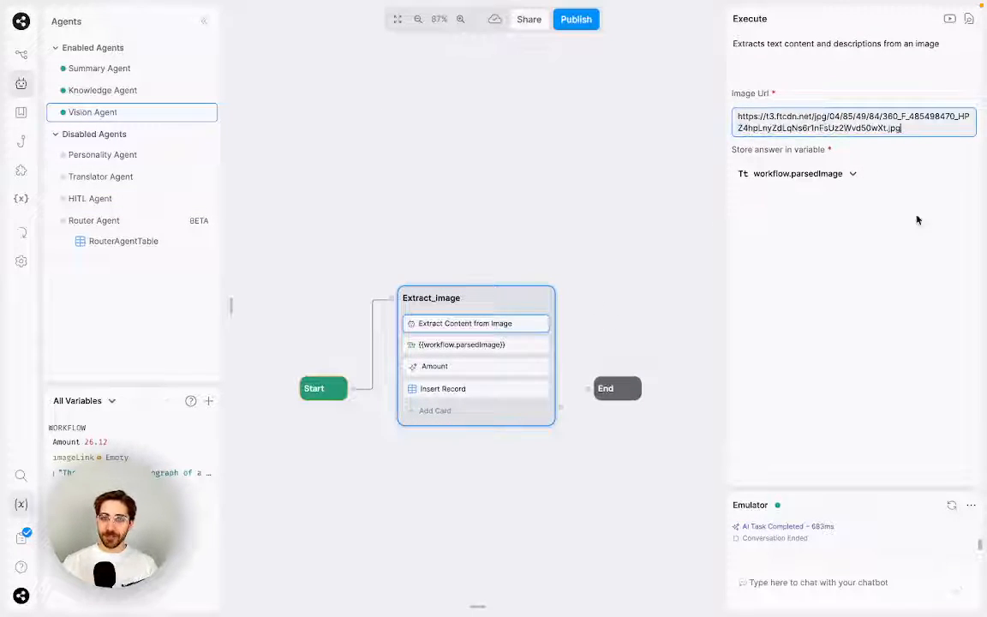
pyautogui.click(913, 283)
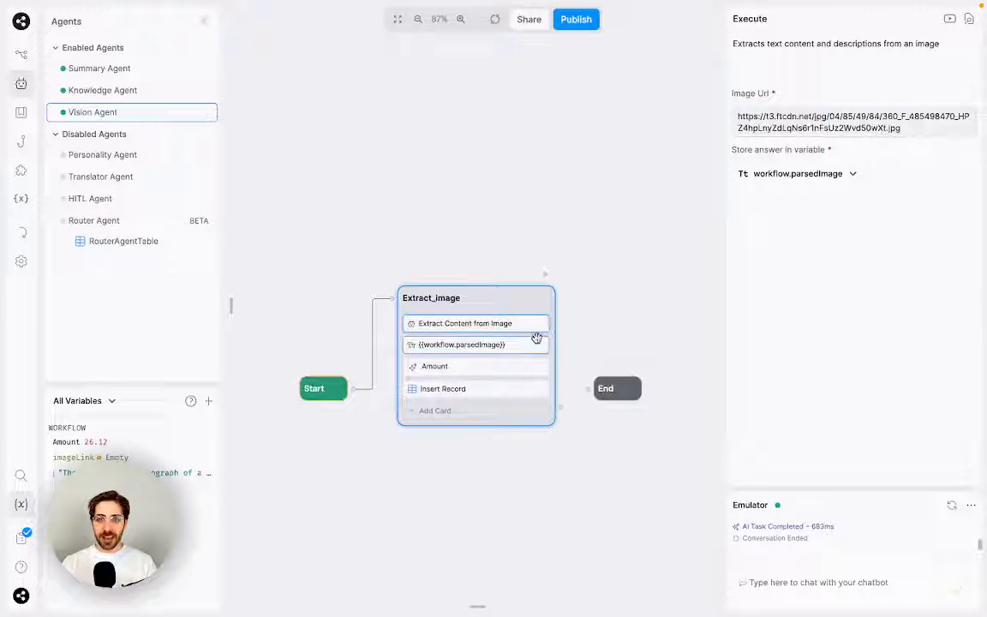
# Delete the Amount and Insert Record cards from the Extract_image node.
pyautogui.rightClick(454, 368)
pyautogui.click(511, 409)
pyautogui.rightClick(484, 371)
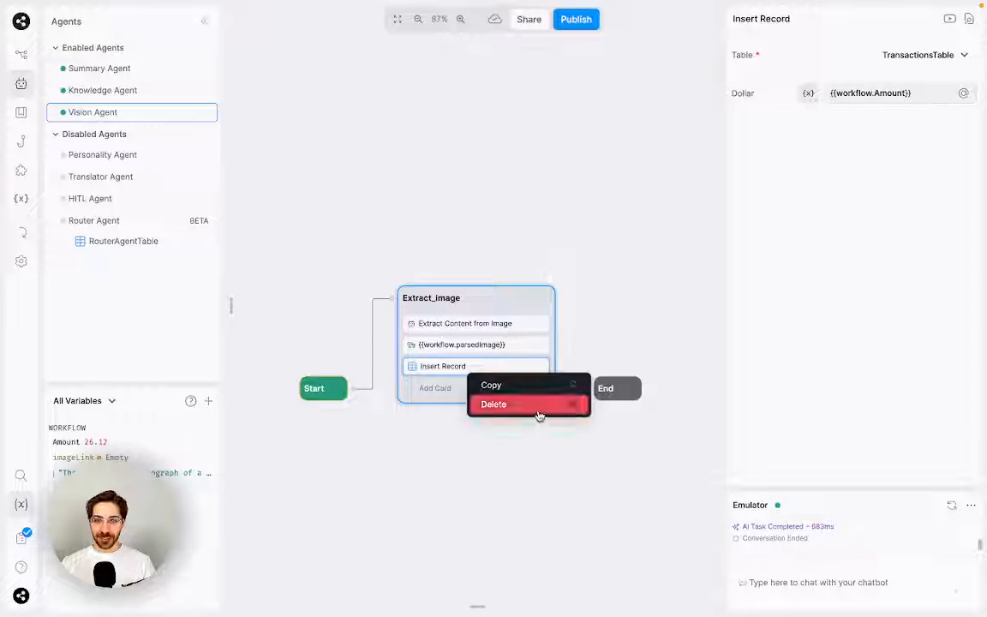
pyautogui.click(538, 409)
# Test the penguin image by sending "Hi" in a new emulator conversation, and read through the returned description.
pyautogui.click(951, 506)
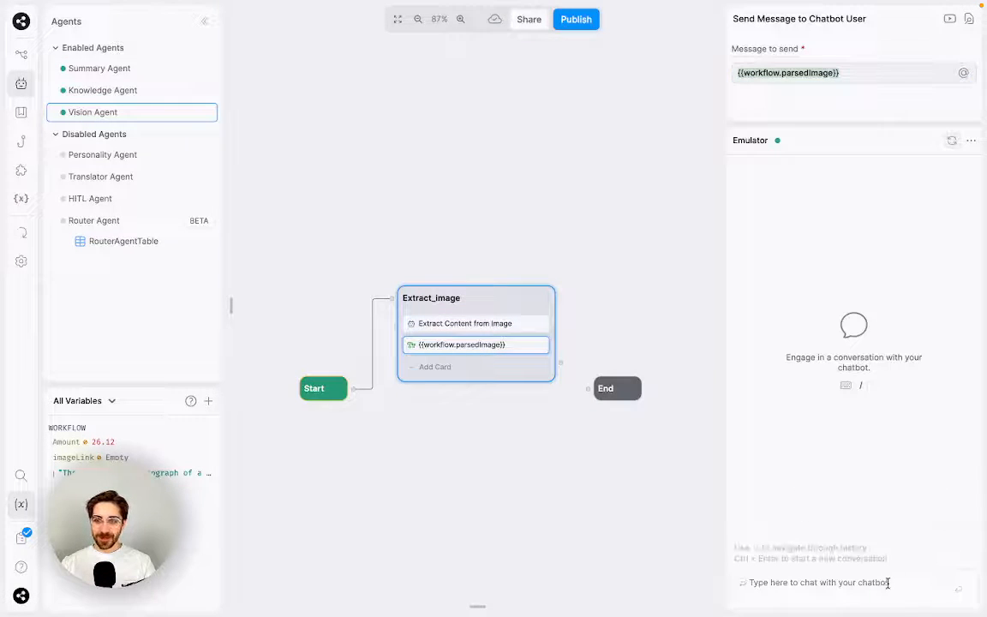
pyautogui.write('Hi')
pyautogui.press('Return')
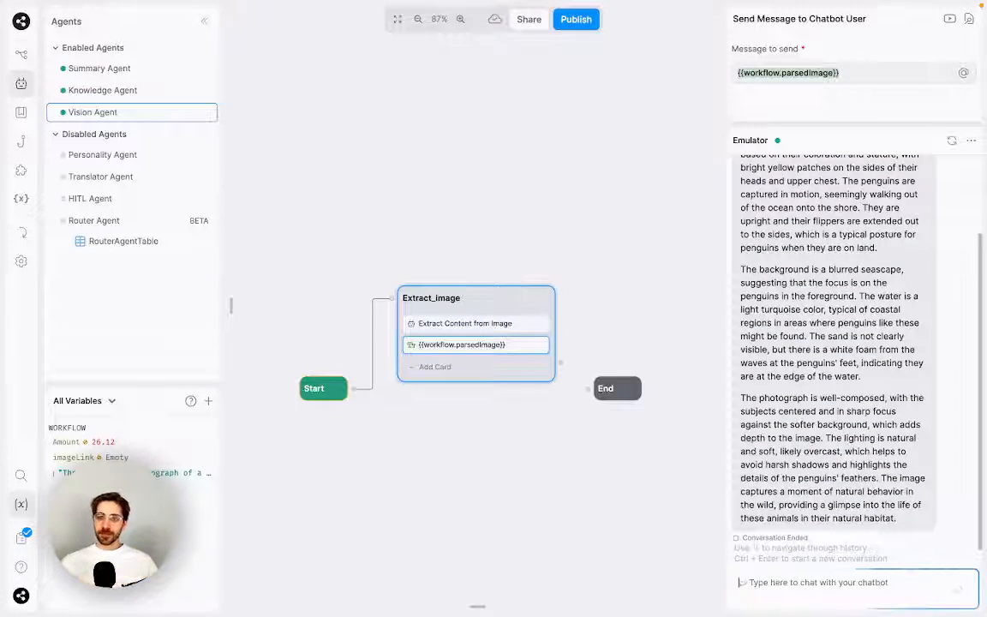
pyautogui.scroll(3, 842, 369)
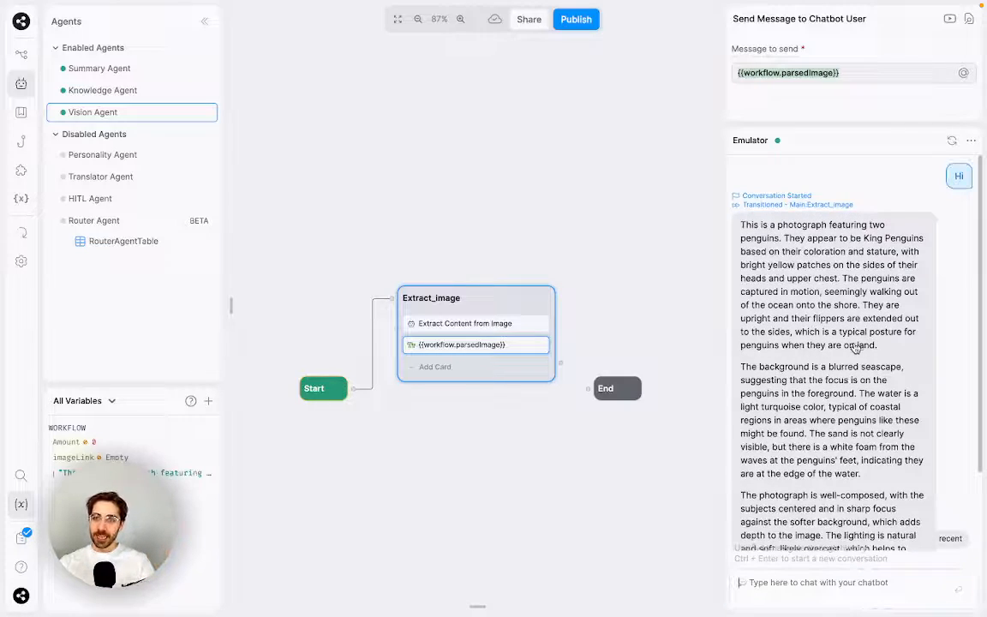
pyautogui.scroll(-3, 802, 344)
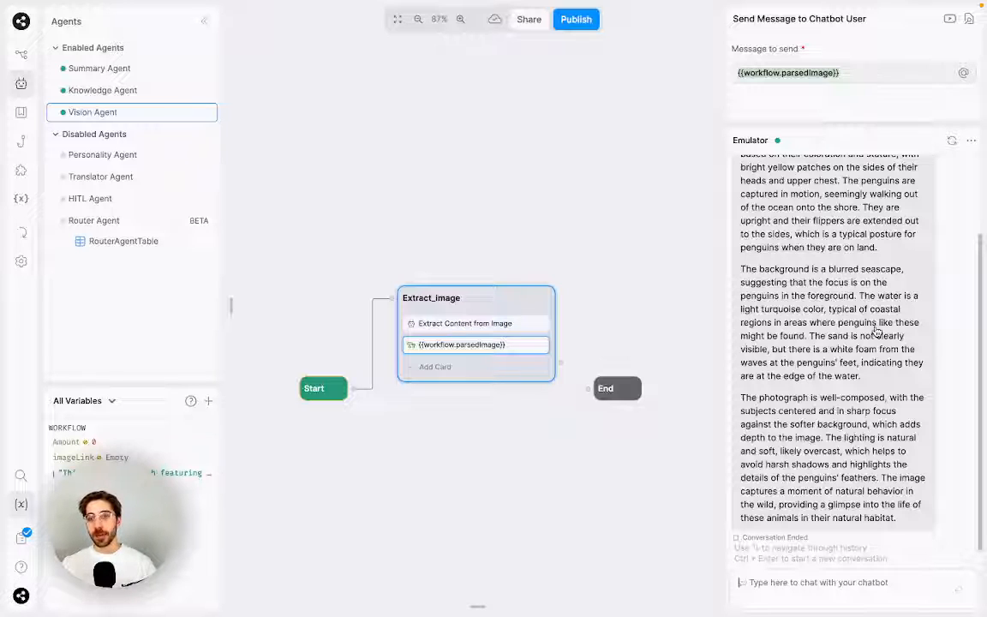
pyautogui.scroll(2, 876, 332)
pyautogui.scroll(-3, 877, 333)
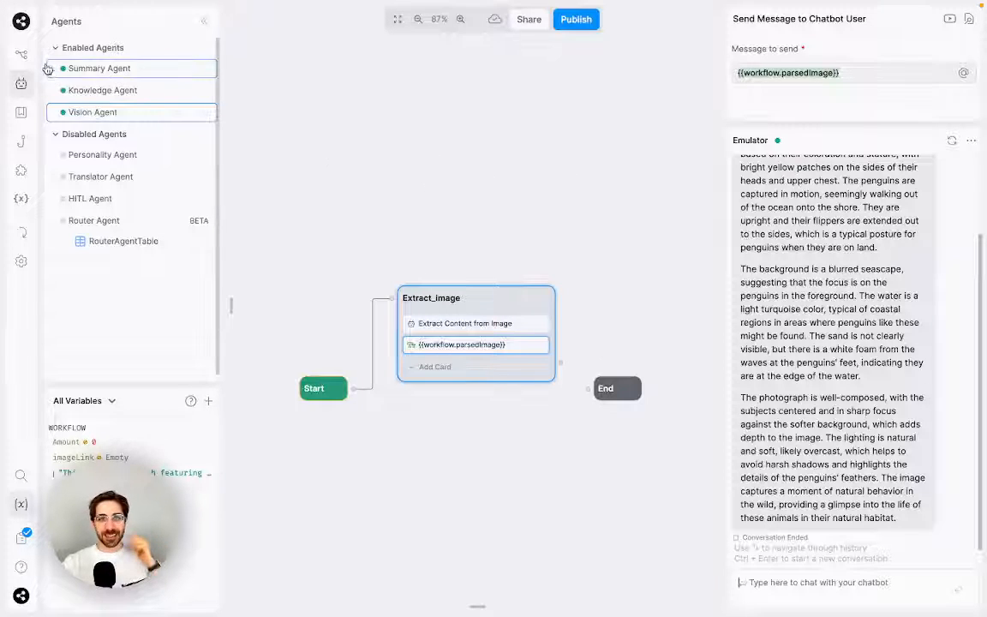
# Reset the emulator conversation and delete the Extract_image node together with its remaining cards from the Main workflow.
pyautogui.click(22, 54)
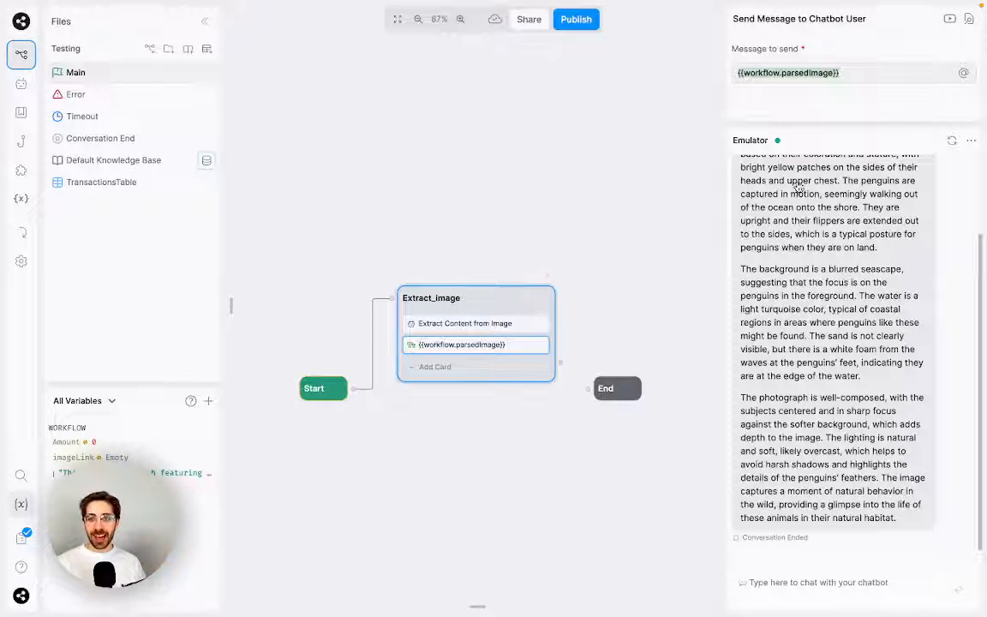
pyautogui.click(951, 141)
pyautogui.rightClick(527, 343)
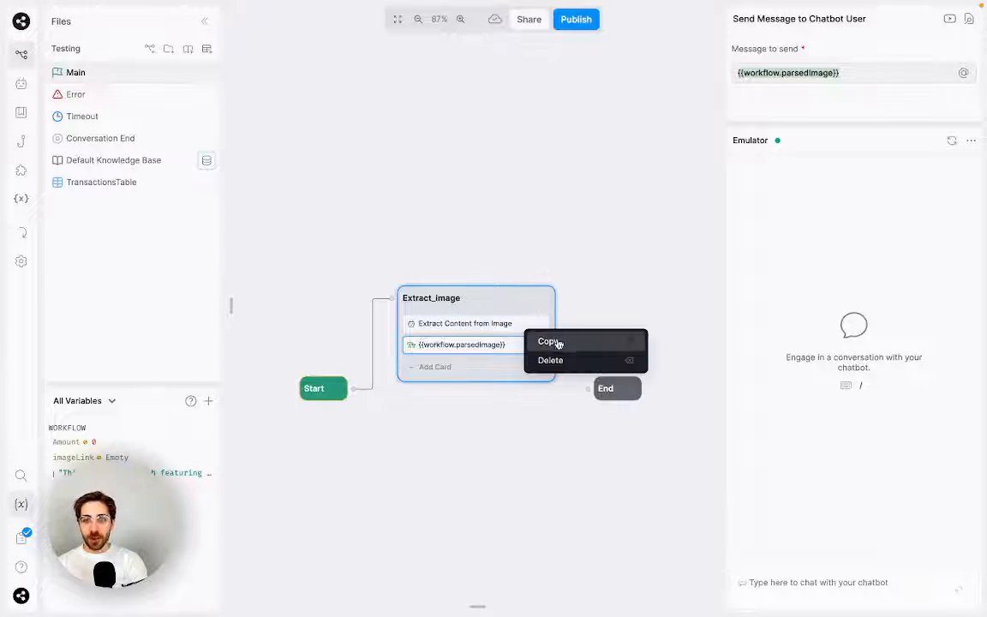
pyautogui.click(552, 342)
pyautogui.rightClick(533, 325)
pyautogui.click(547, 362)
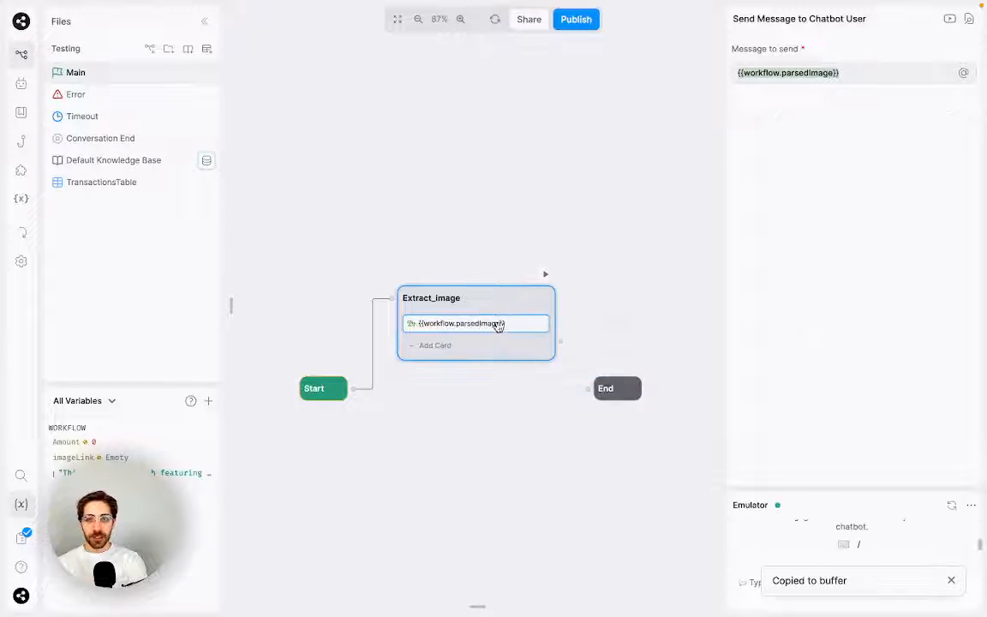
pyautogui.rightClick(498, 326)
pyautogui.click(514, 360)
pyautogui.rightClick(509, 294)
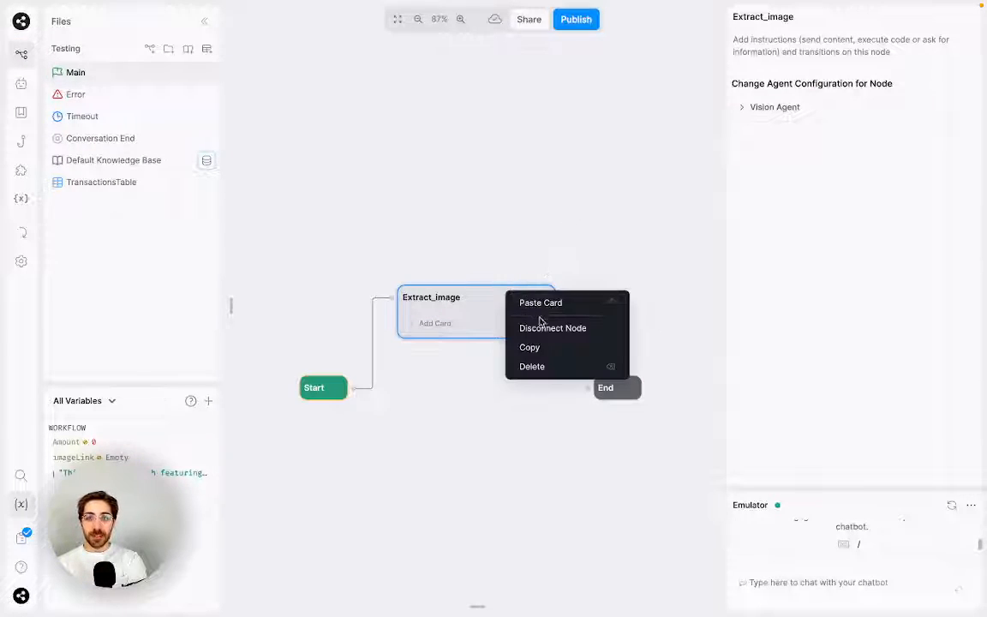
pyautogui.click(539, 366)
# Move the Start and End nodes up so they sit roughly level, facing each other on the canvas.
pyautogui.click(335, 388)
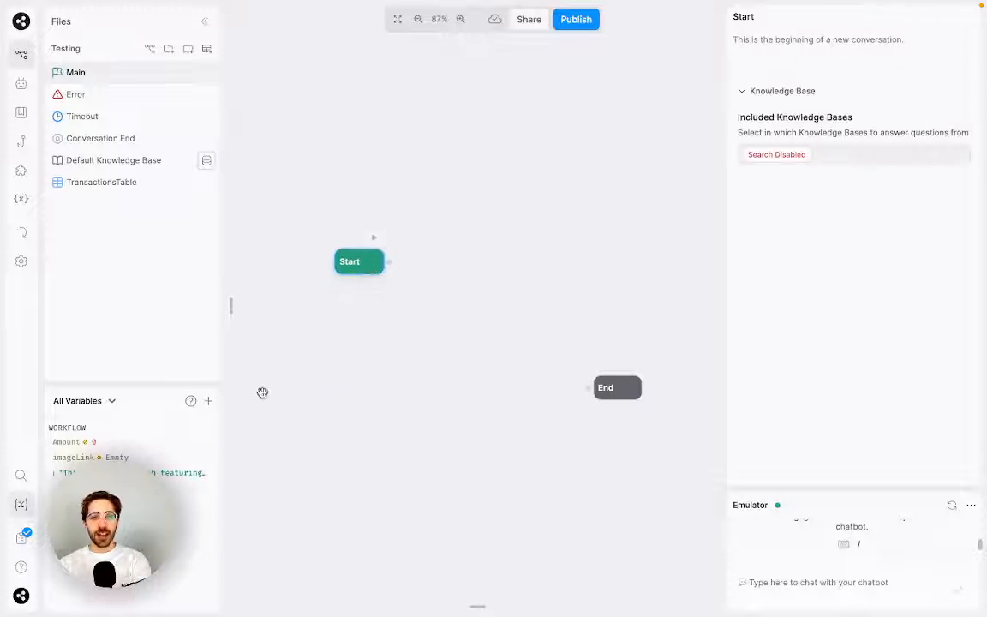
pyautogui.moveTo(610, 397); pyautogui.dragTo(629, 273)
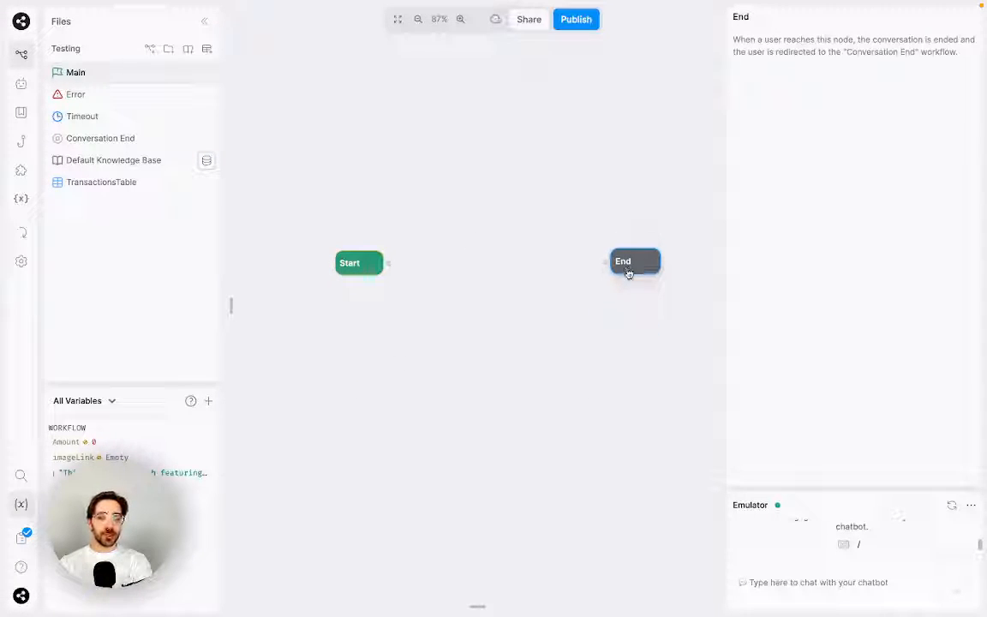
pyautogui.scroll(2, 538, 357)
pyautogui.moveTo(635, 312); pyautogui.dragTo(638, 323)
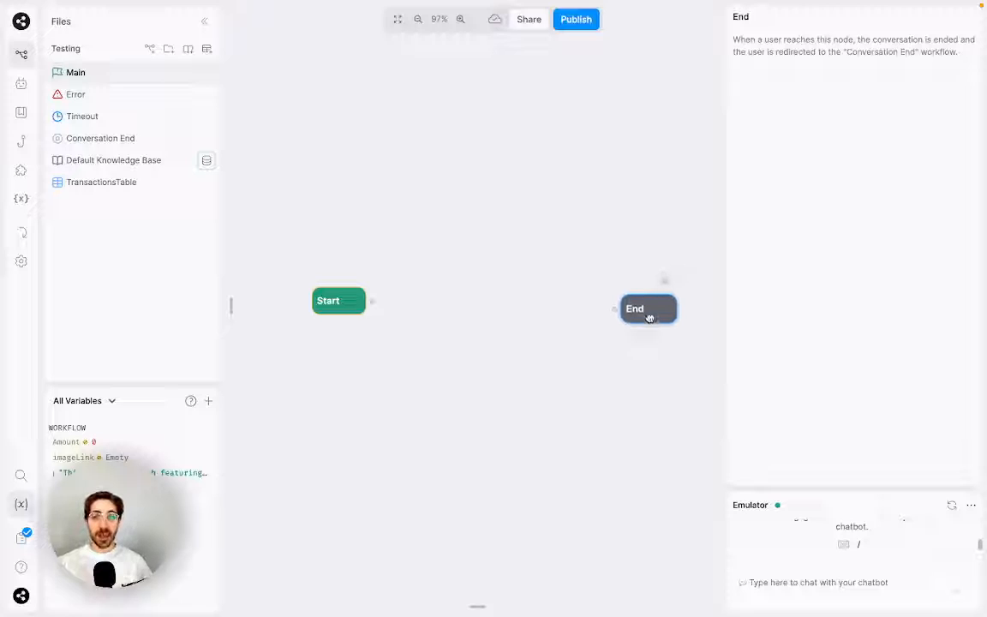
pyautogui.click(557, 379)
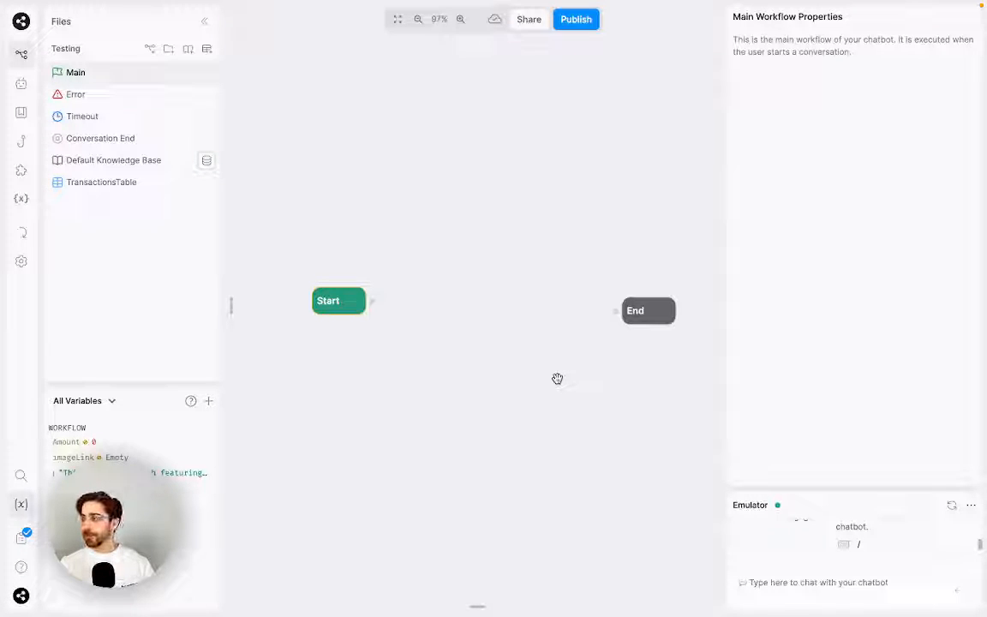
# Create a new bot version with the description "New empty slate".
pyautogui.click(21, 233)
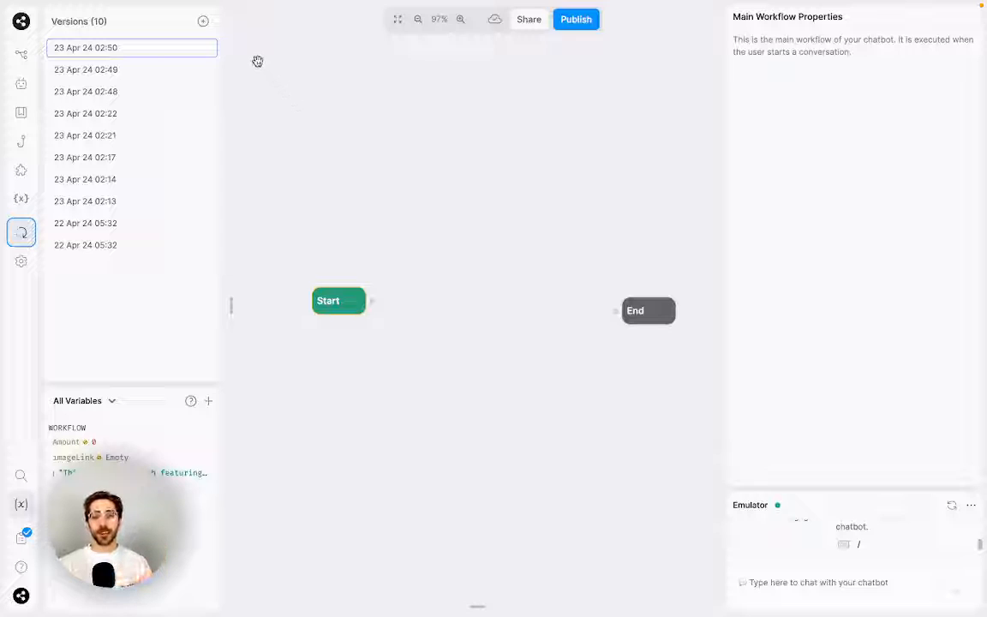
pyautogui.click(203, 21)
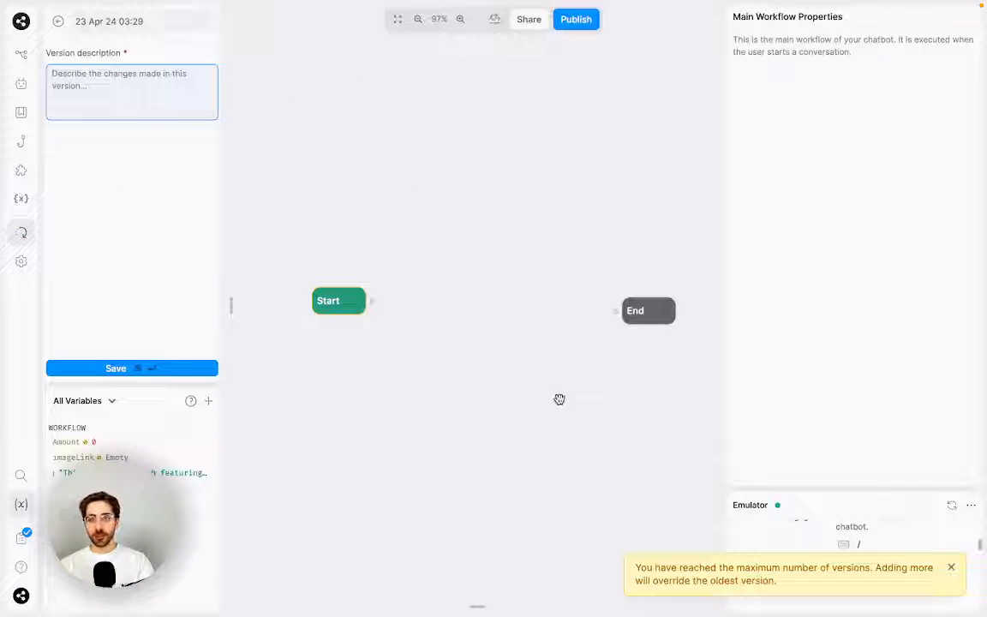
pyautogui.click(113, 80)
pyautogui.write('New empty ')
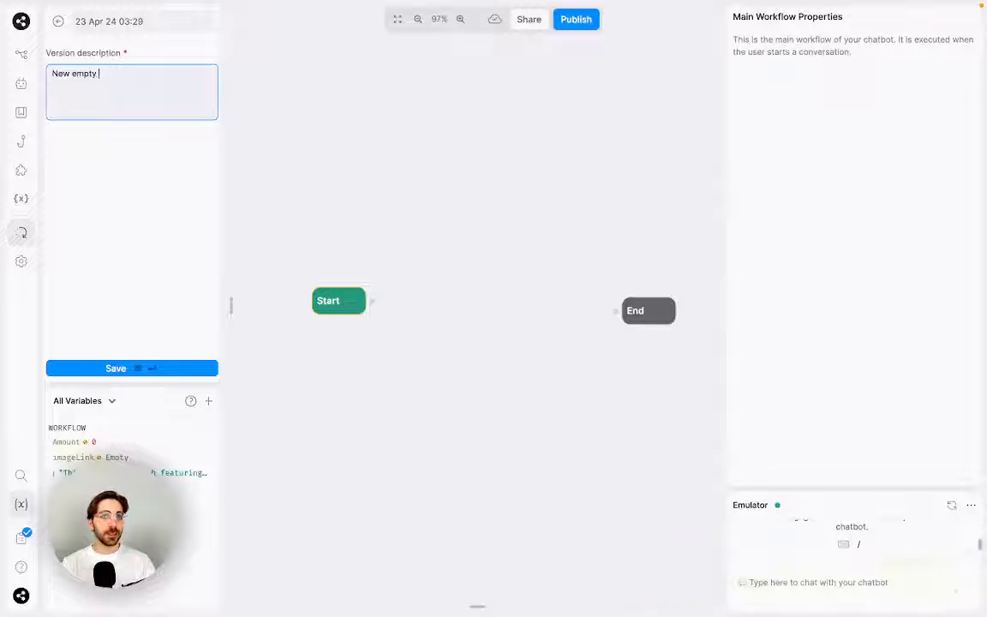
pyautogui.write('slate')
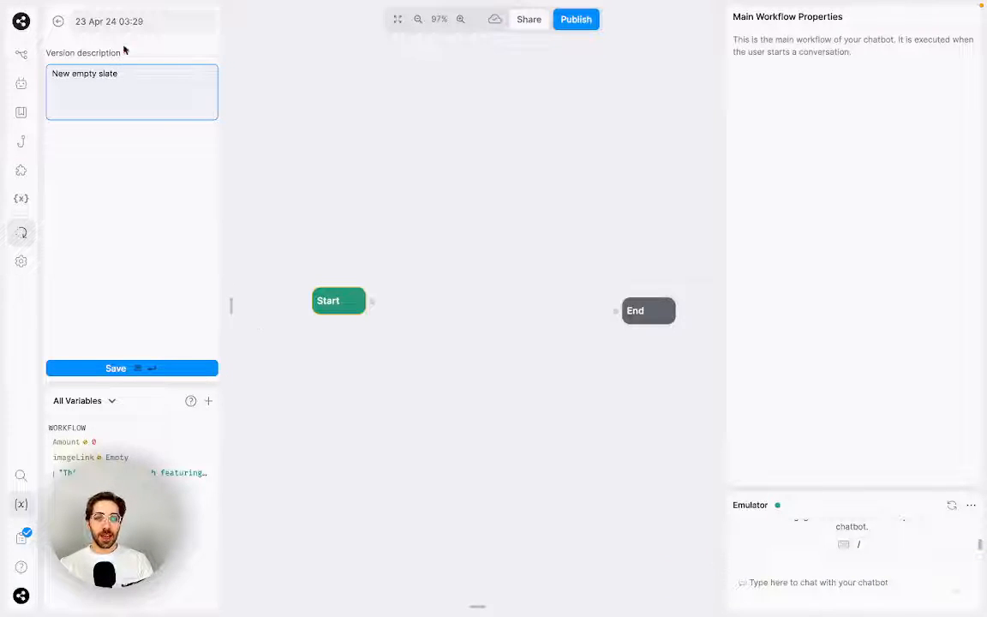
# Name the new version "Empty" and save it.
pyautogui.click(127, 29)
pyautogui.press('super+a')
pyautogui.press('BackSpace')
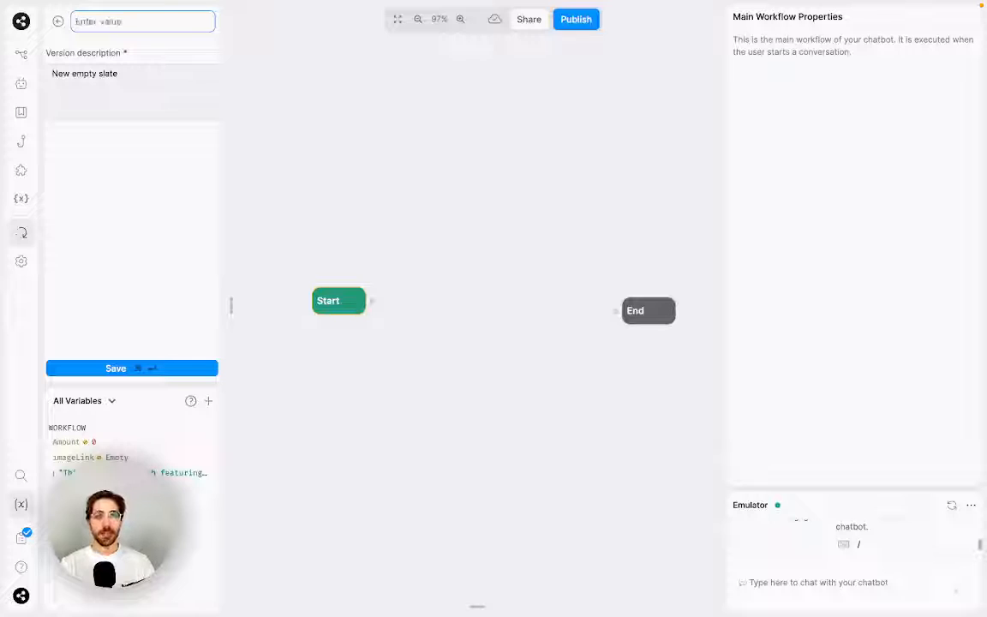
pyautogui.write('Empty')
pyautogui.click(210, 368)
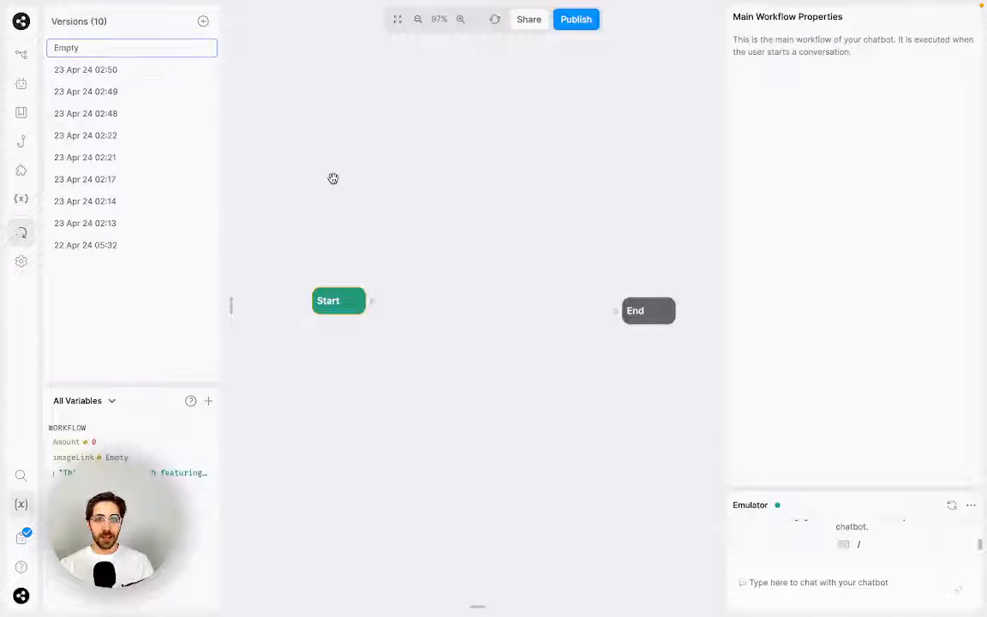
# Examine the description and restore option of the Empty version and of the 23 Apr 24 02:21 and 02:22 versions.
pyautogui.click(129, 49)
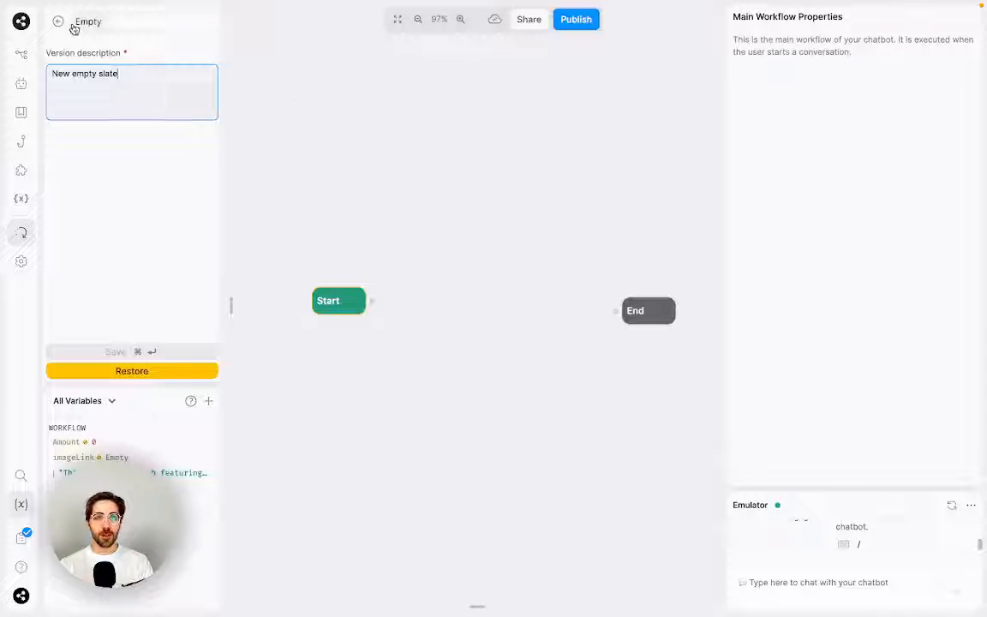
pyautogui.click(58, 22)
pyautogui.click(129, 48)
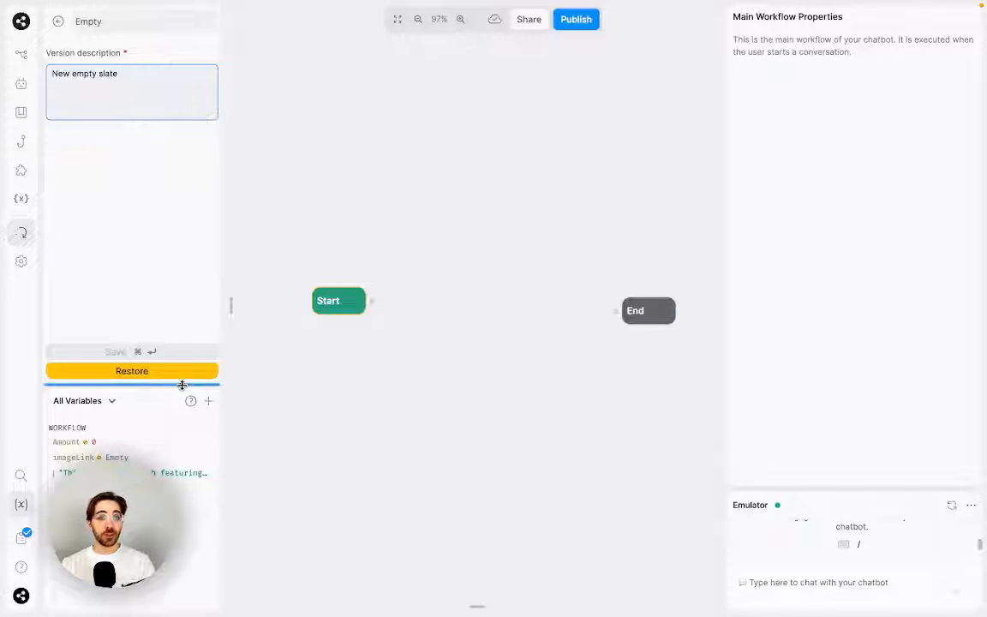
pyautogui.click(58, 21)
pyautogui.click(103, 160)
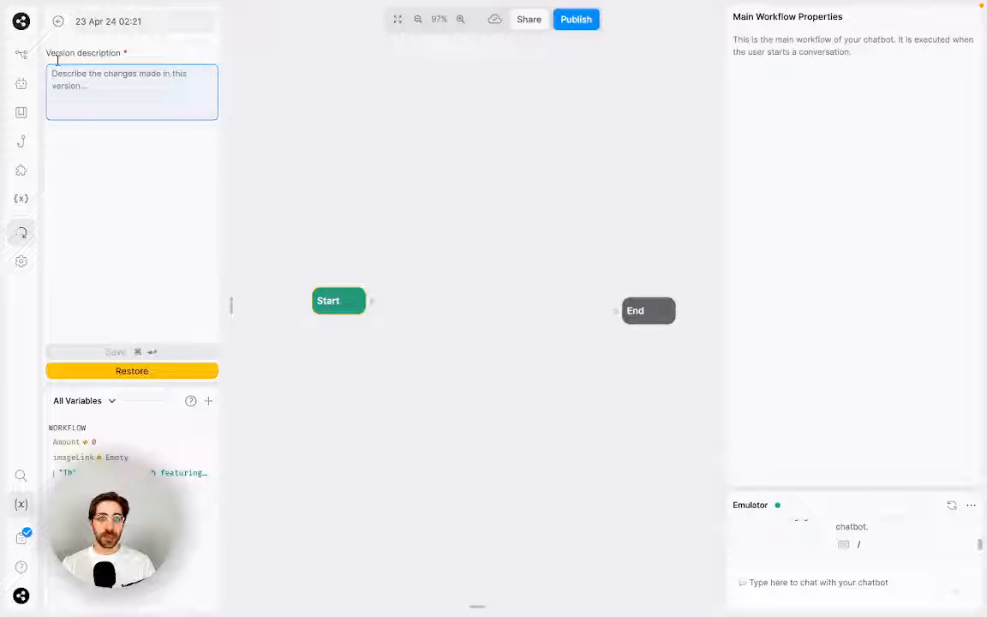
pyautogui.click(58, 22)
pyautogui.click(90, 48)
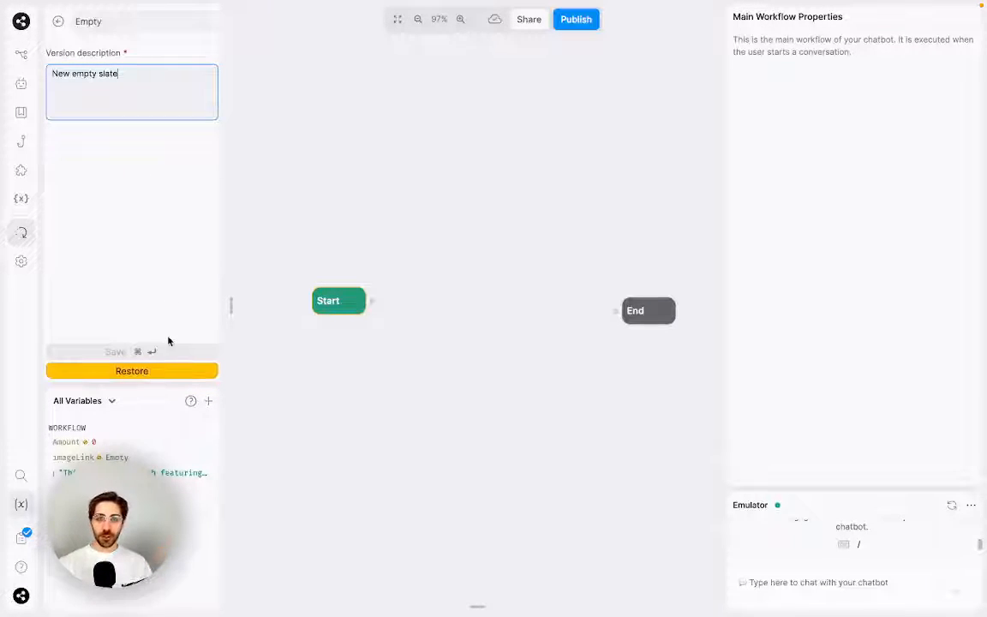
pyautogui.click(58, 21)
pyautogui.click(97, 135)
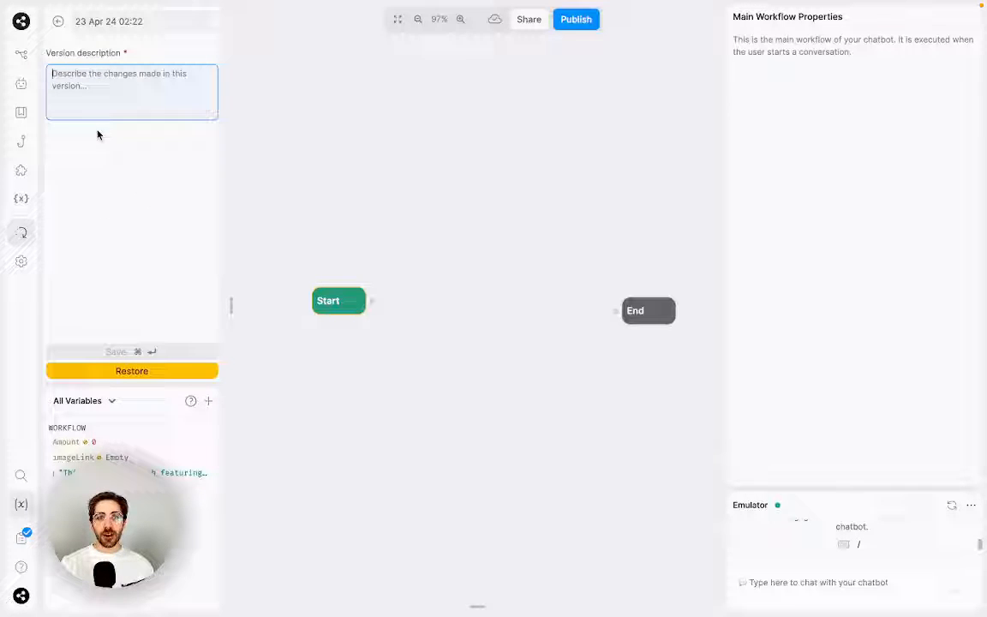
pyautogui.click(58, 23)
pyautogui.click(105, 50)
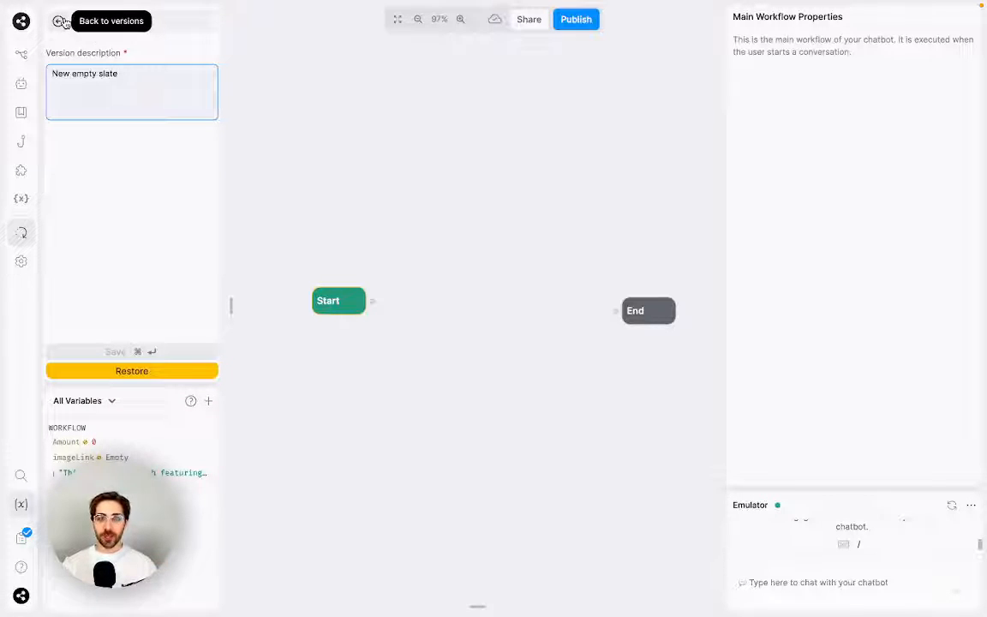
pyautogui.click(141, 163)
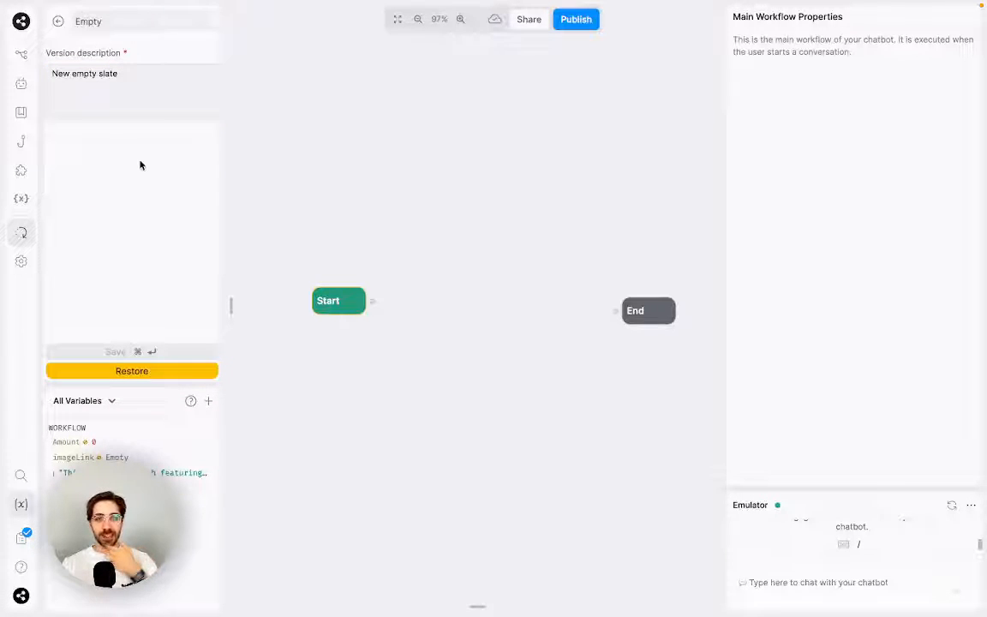
# Open the Default Knowledge Base and enlarge the Emulator pane to a little over half the window's height.
pyautogui.click(58, 23)
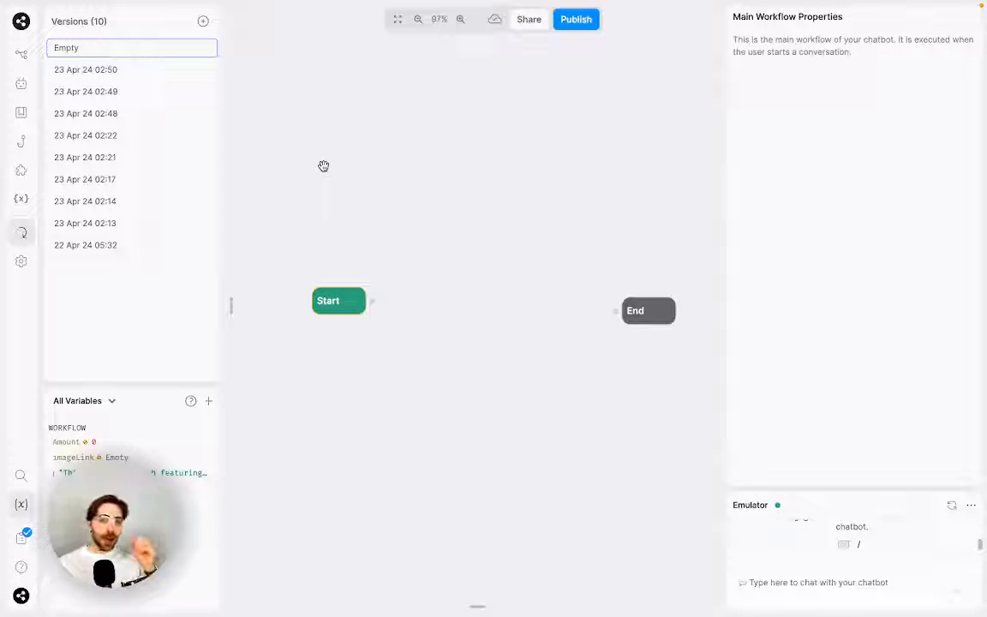
pyautogui.click(21, 55)
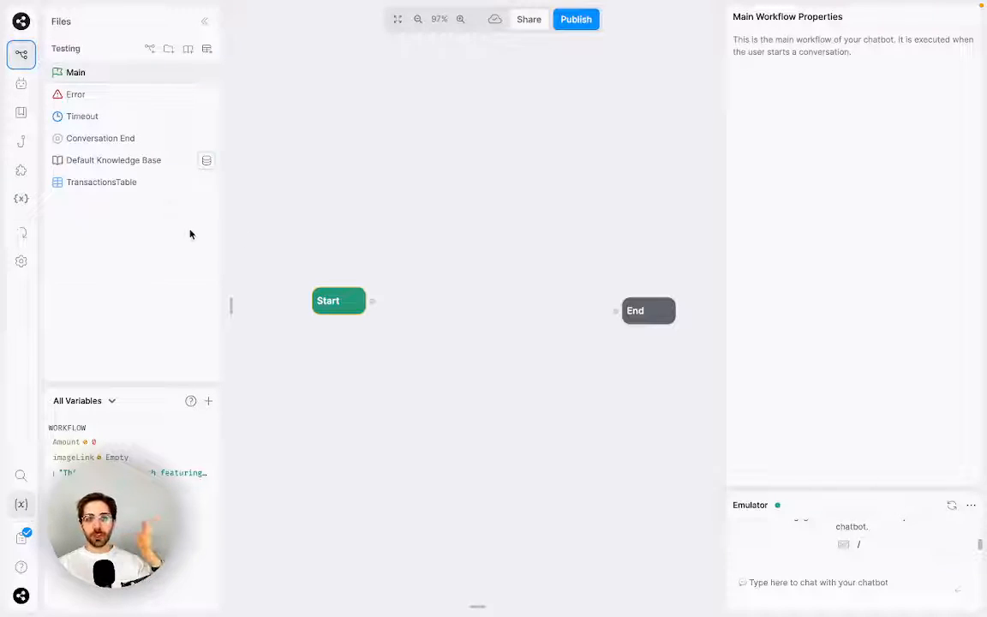
pyautogui.click(135, 168)
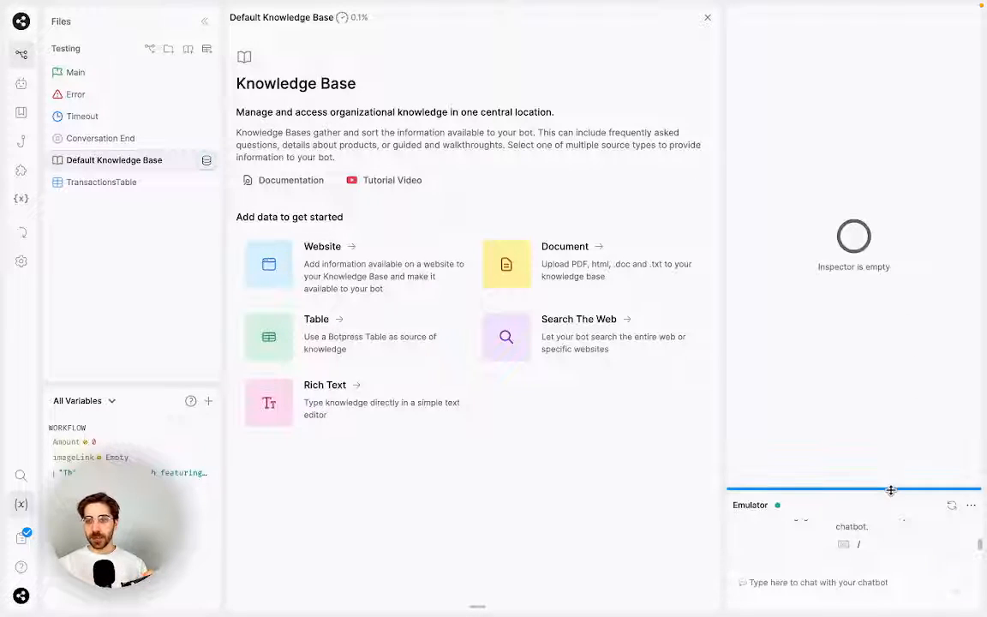
pyautogui.moveTo(891, 490); pyautogui.dragTo(895, 269)
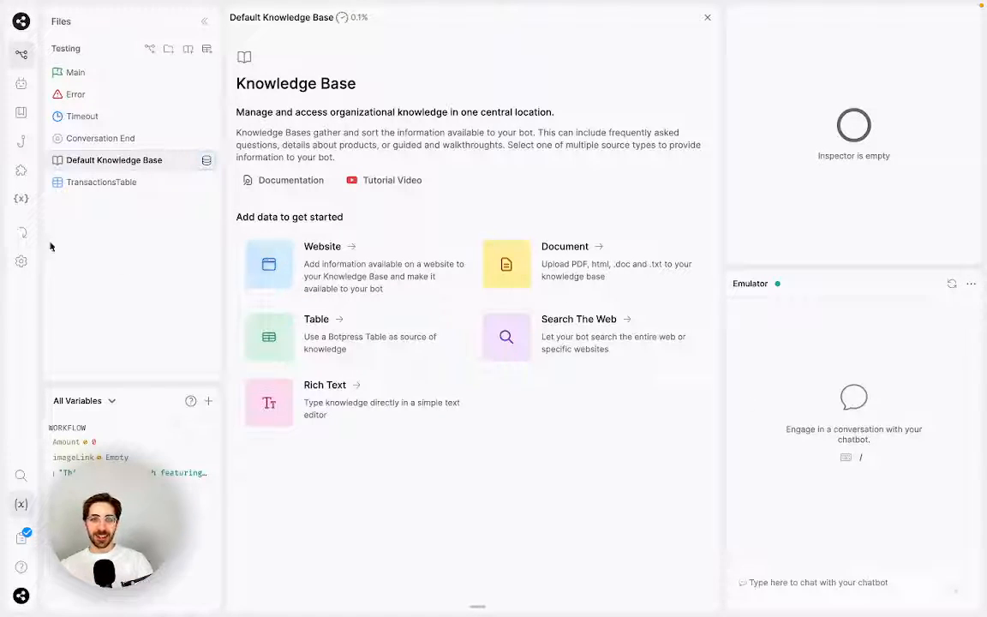
# Return to the Main workflow and move the Start node up, well above the End node's level.
pyautogui.click(93, 75)
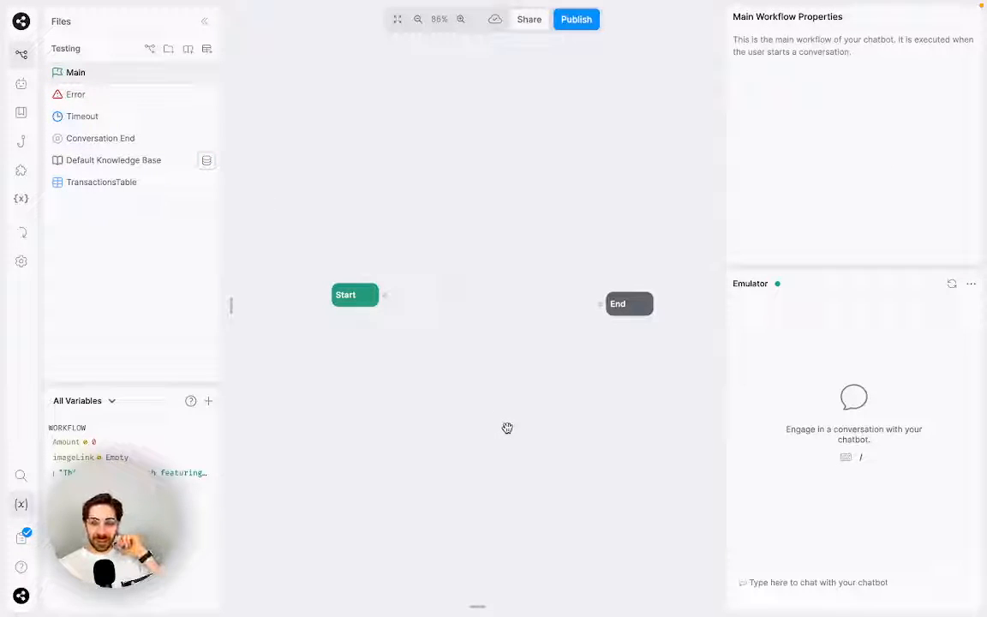
pyautogui.moveTo(436, 388); pyautogui.dragTo(469, 460)
pyautogui.scroll(1, 470, 460)
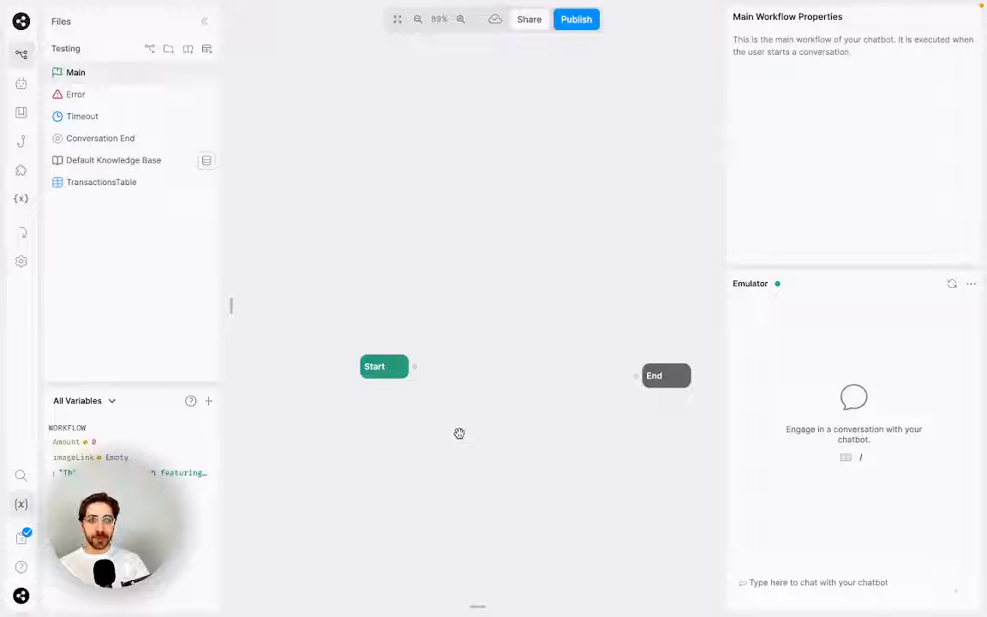
pyautogui.click(20, 232)
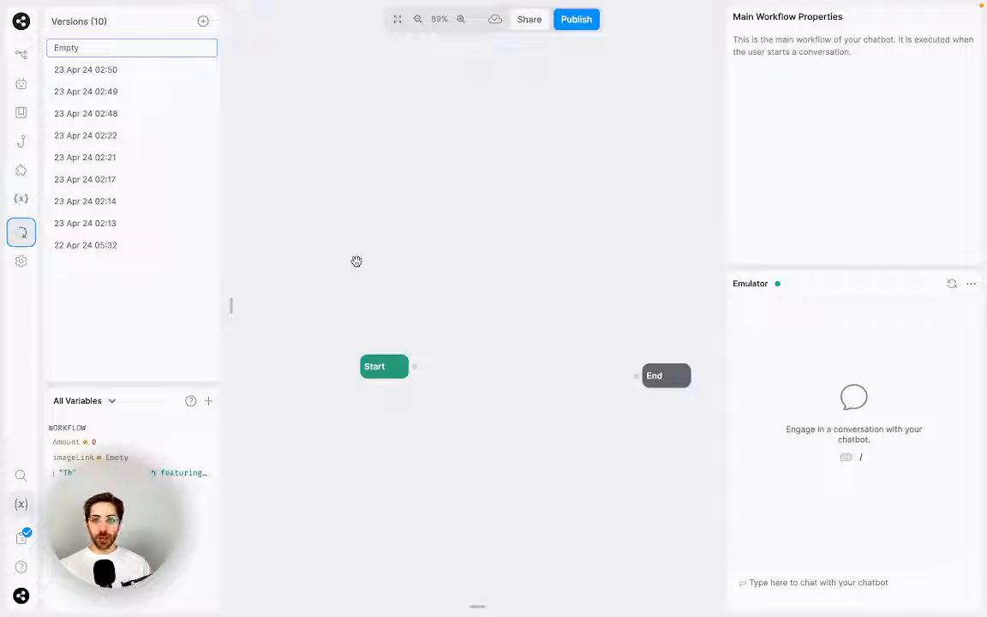
pyautogui.moveTo(383, 372); pyautogui.dragTo(358, 231)
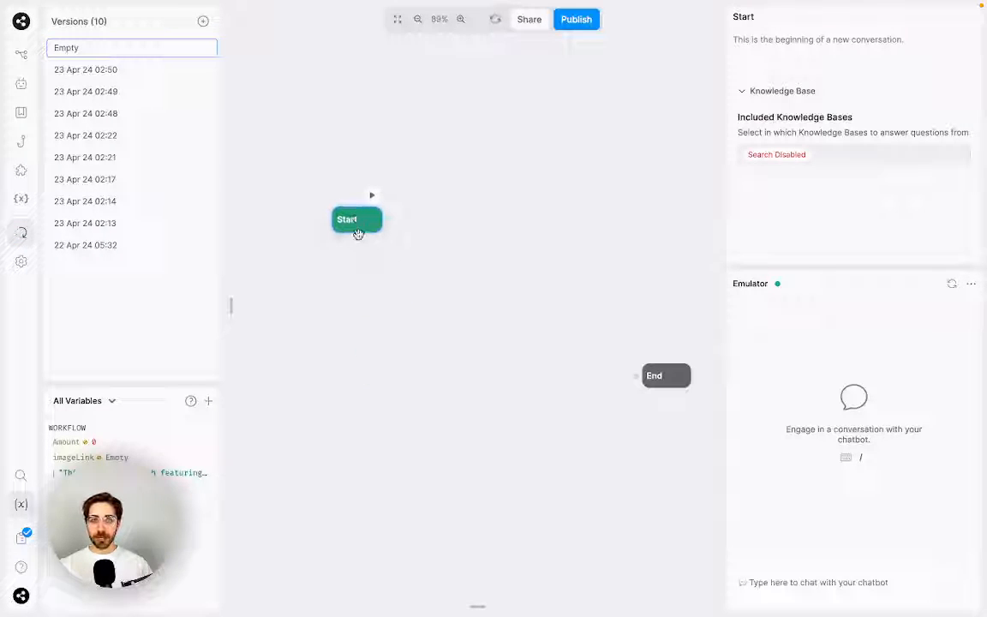
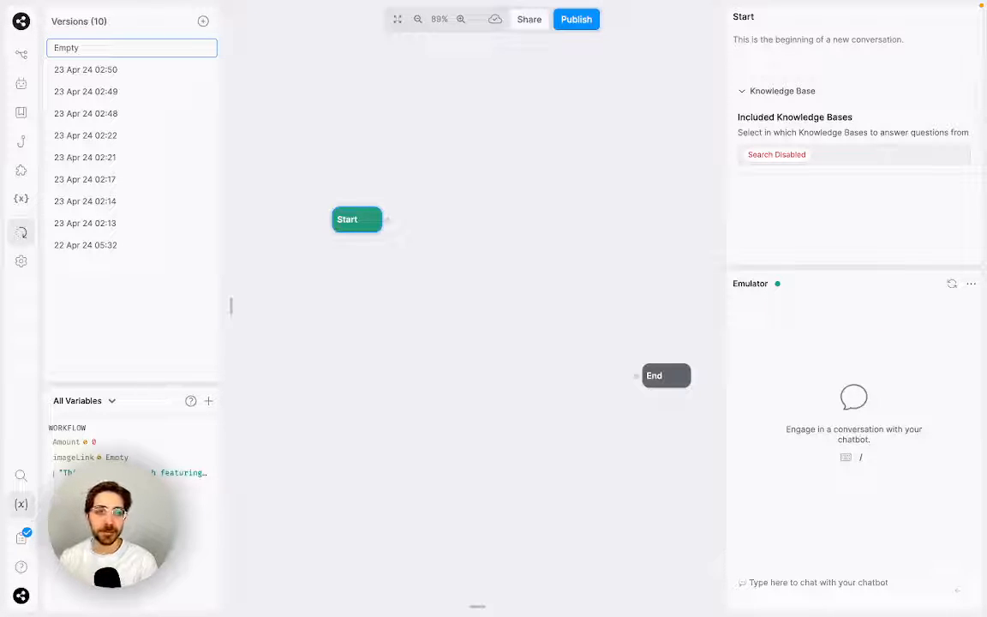
pyautogui.click(21, 54)
pyautogui.click(21, 83)
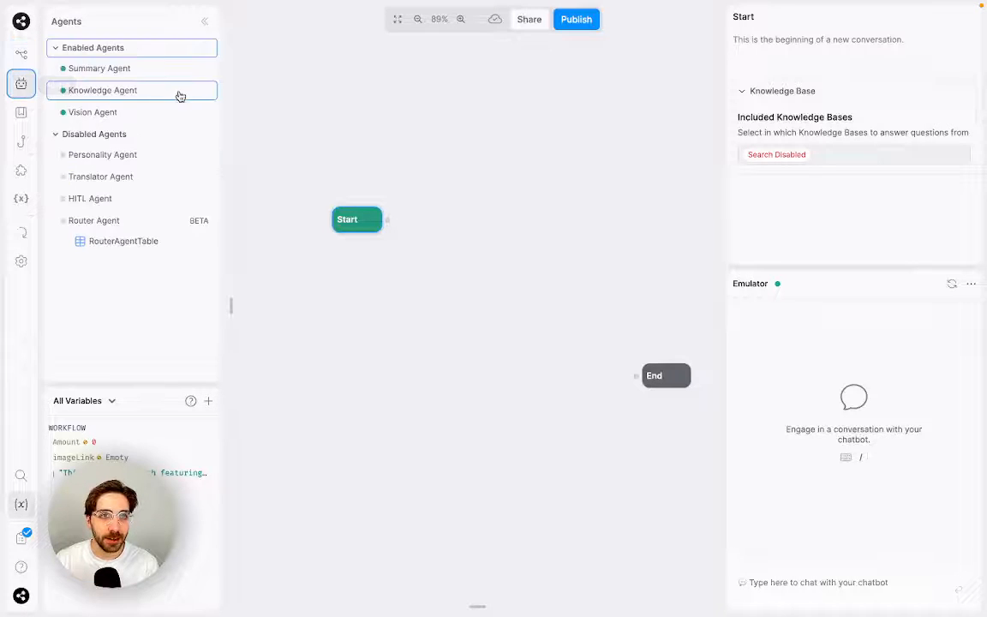
pyautogui.click(20, 54)
pyautogui.scroll(5, 417, 377)
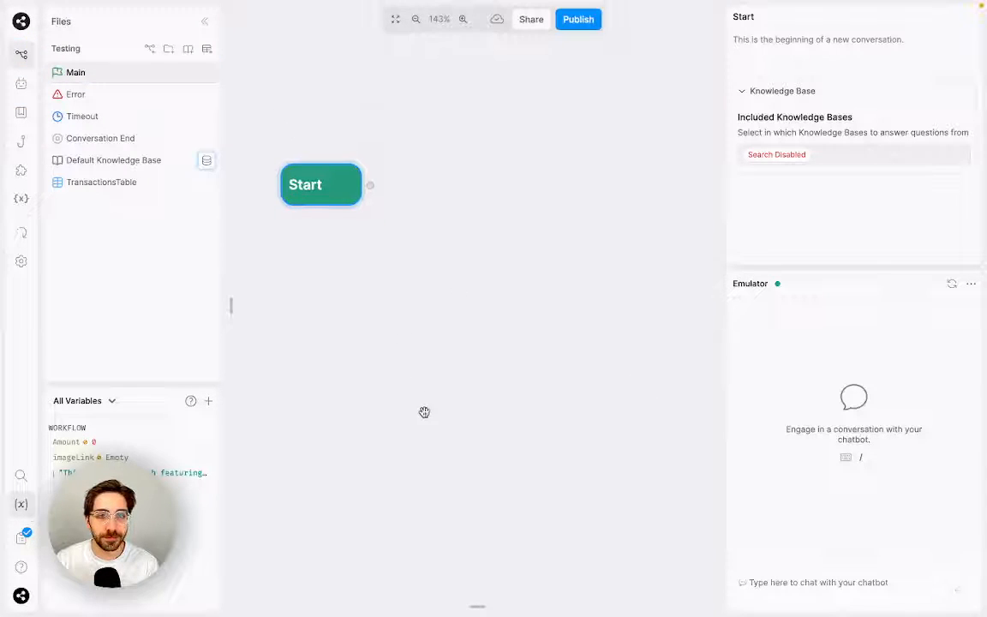
# Delete record 1, the one with a Dollar value of 0, from TransactionsTable.
pyautogui.click(96, 182)
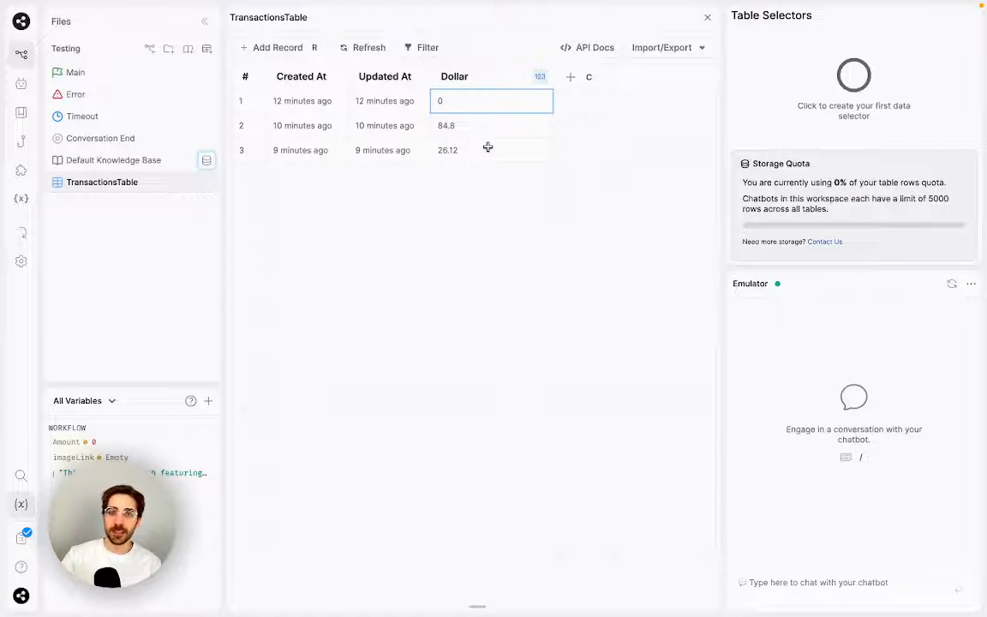
pyautogui.rightClick(257, 104)
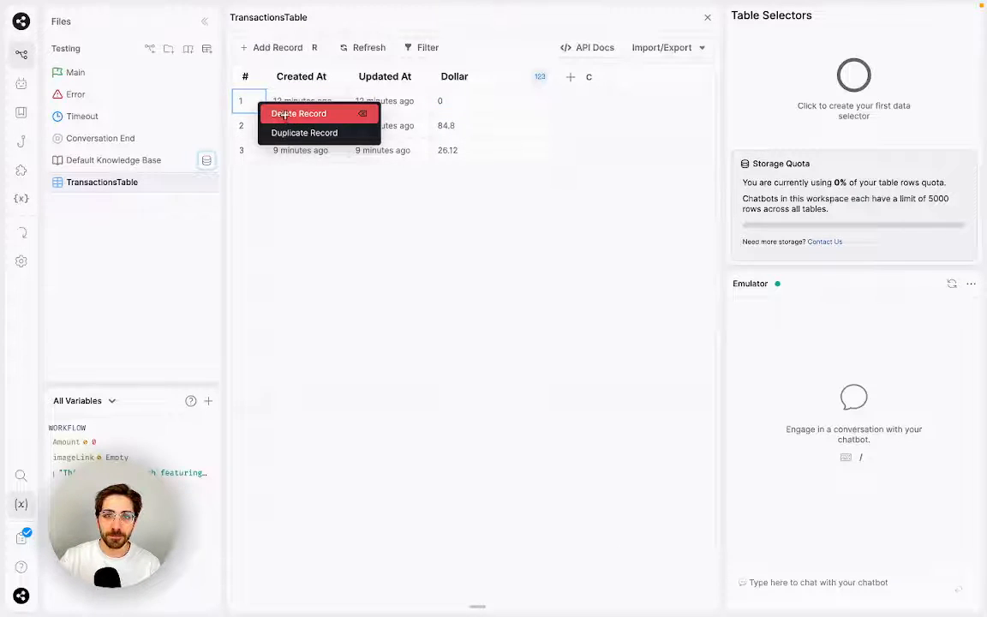
pyautogui.click(283, 114)
pyautogui.click(560, 367)
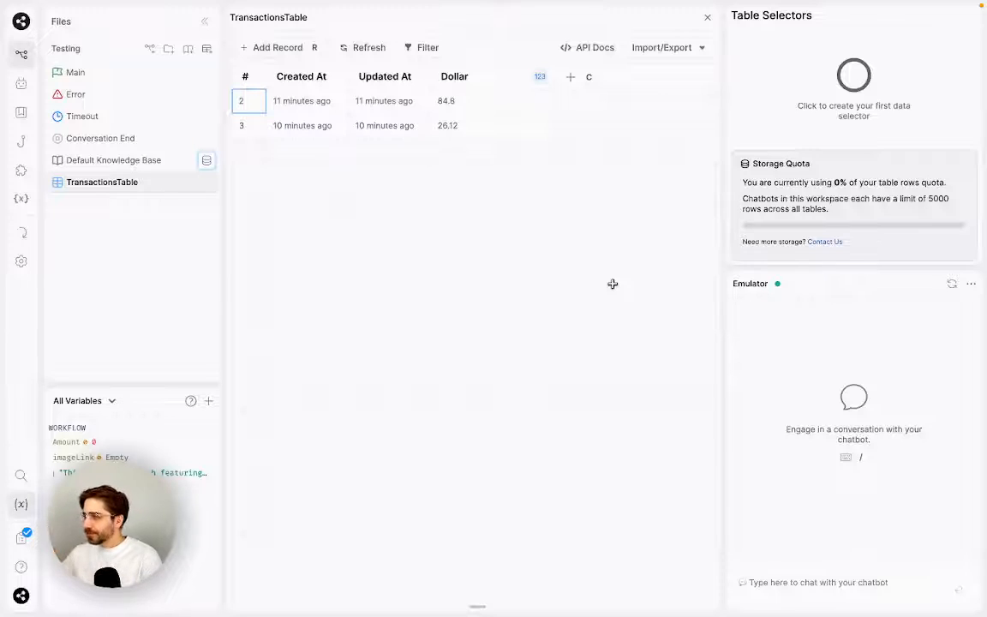
# In the Main workflow, add a standard node connected from Start and place an Extract Content from Image card in it.
pyautogui.click(118, 74)
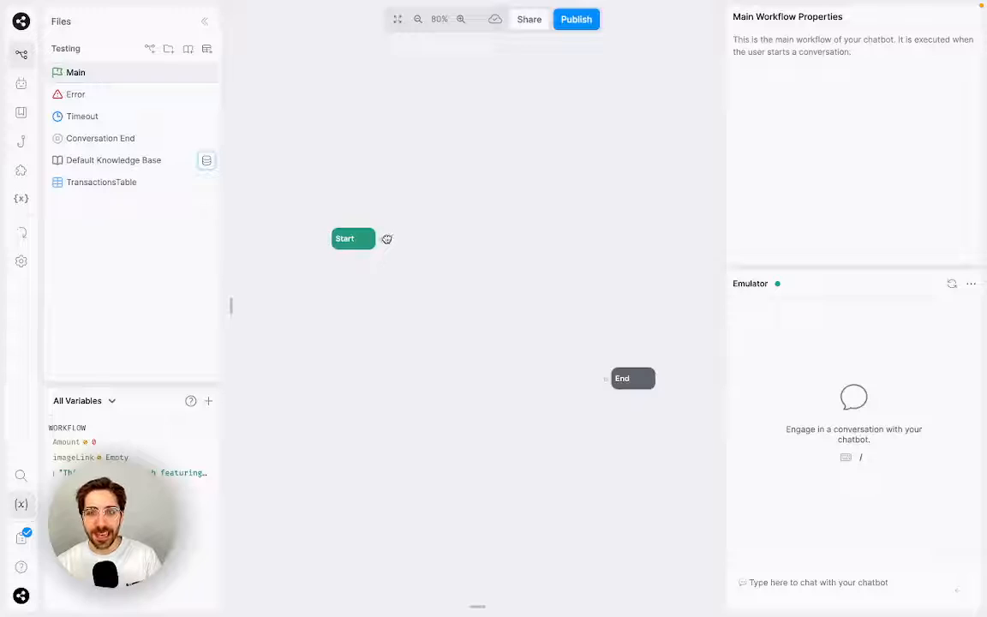
pyautogui.rightClick(433, 210)
pyautogui.click(455, 220)
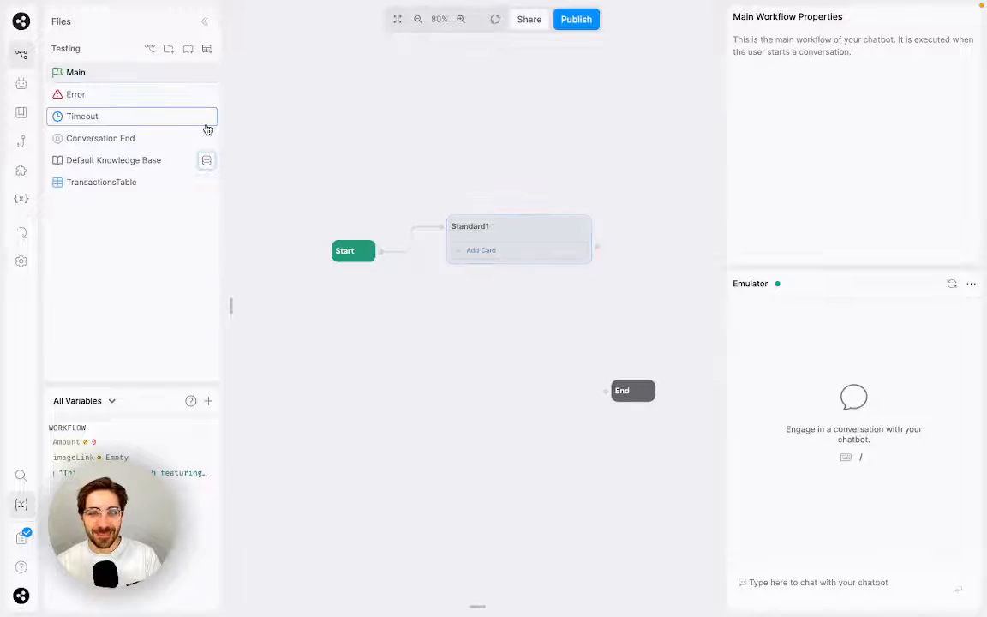
pyautogui.scroll(-5, 291, 428)
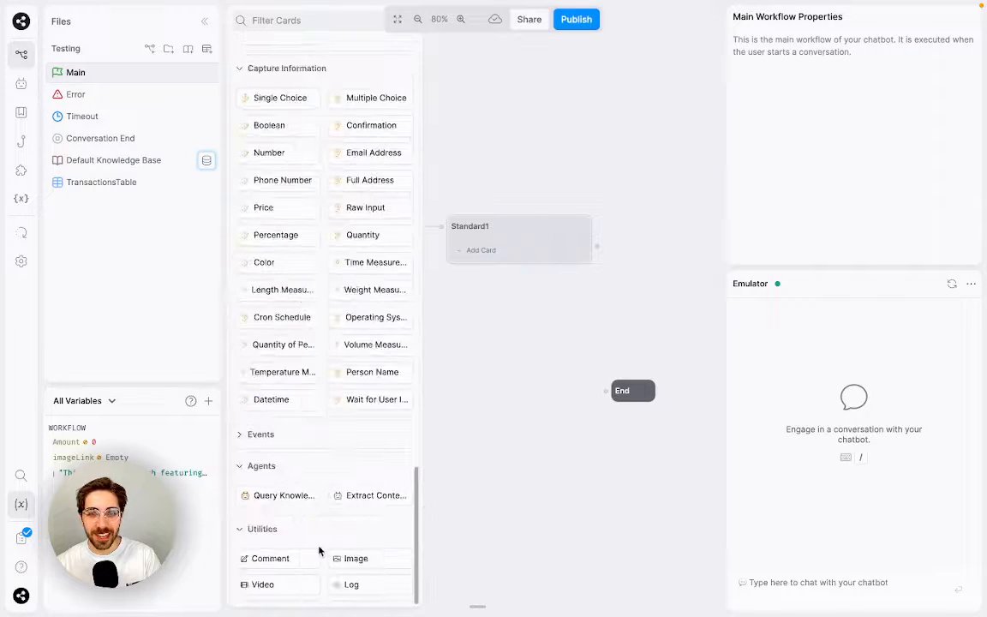
pyautogui.moveTo(367, 501); pyautogui.dragTo(531, 233)
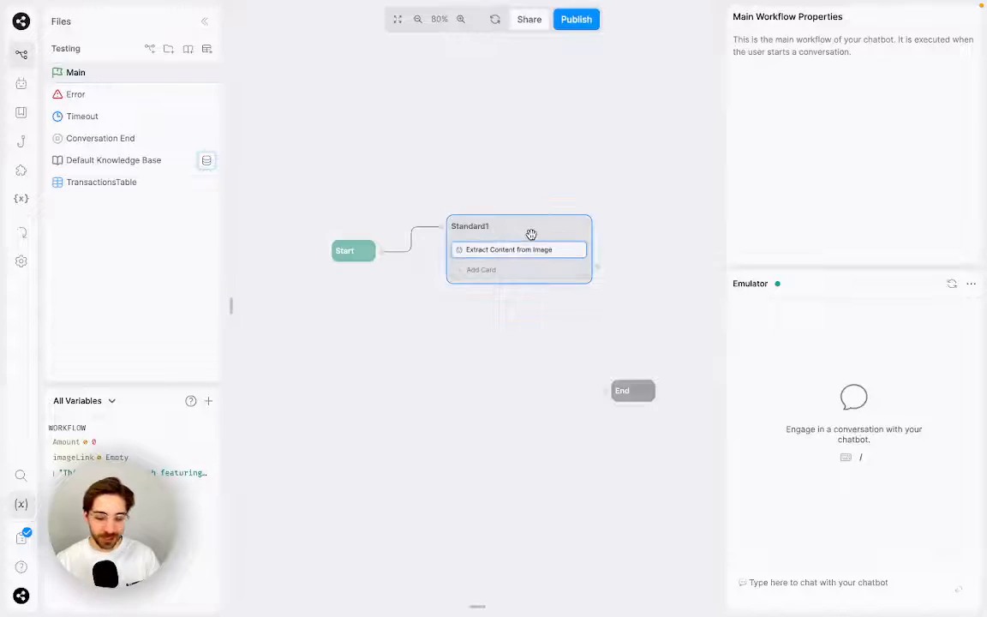
pyautogui.click(880, 122)
pyautogui.write('https://t3.ftcdn.net/jpg/04/85/49/84/360_F_485498470_HPZ4hpLnyZdLqNs6r1nFsUz2Wvd50wXt.jpg')
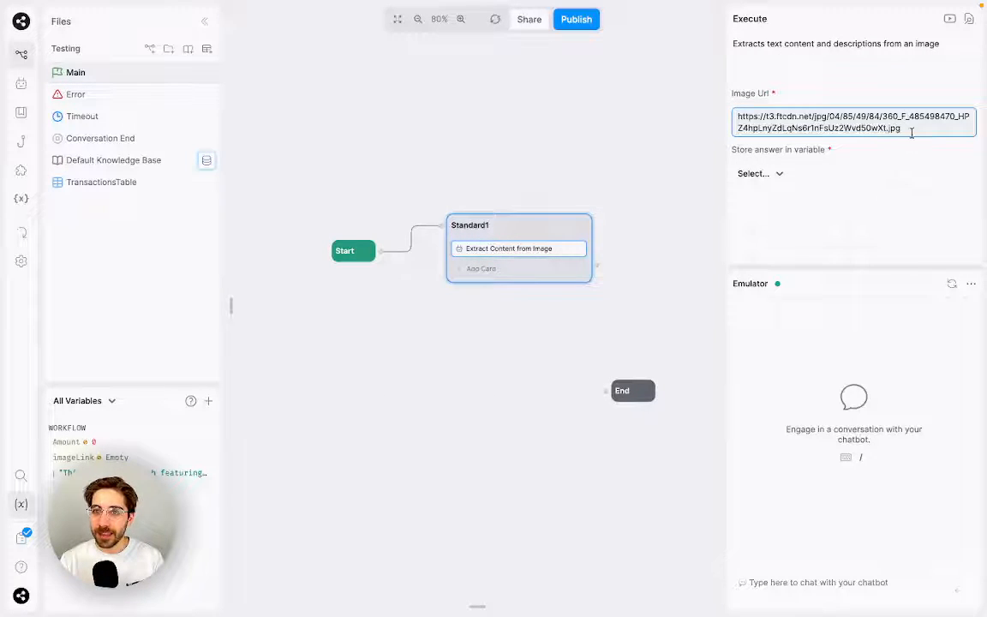
pyautogui.click(759, 174)
pyautogui.click(801, 249)
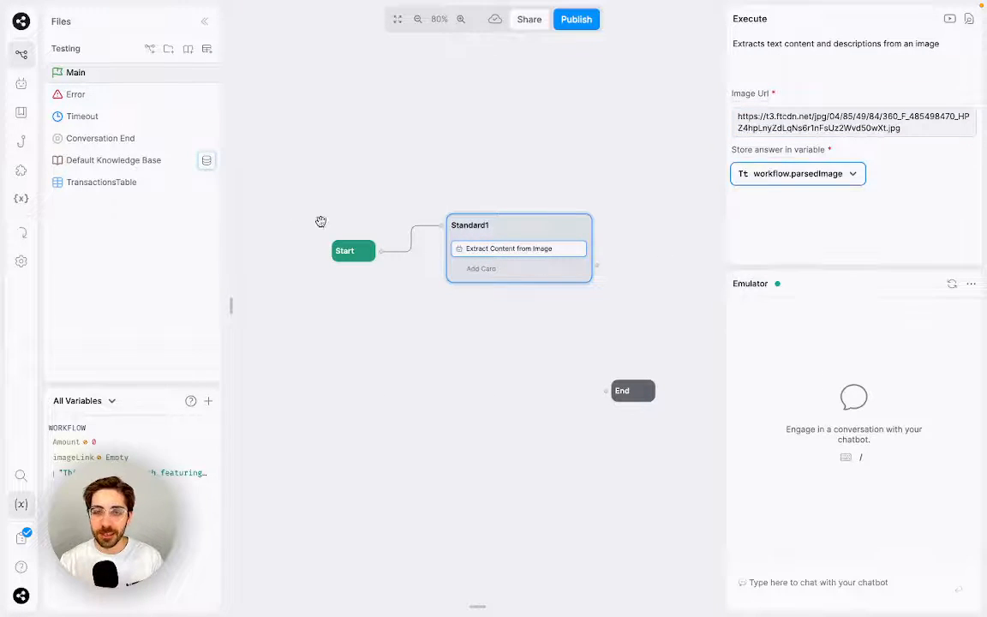
# Add an AI Task card below the extraction card and begin its instructions with "Extract, in one word, the topic of this input, and".
pyautogui.moveTo(227, 204)
pyautogui.scroll(5, 307, 514)
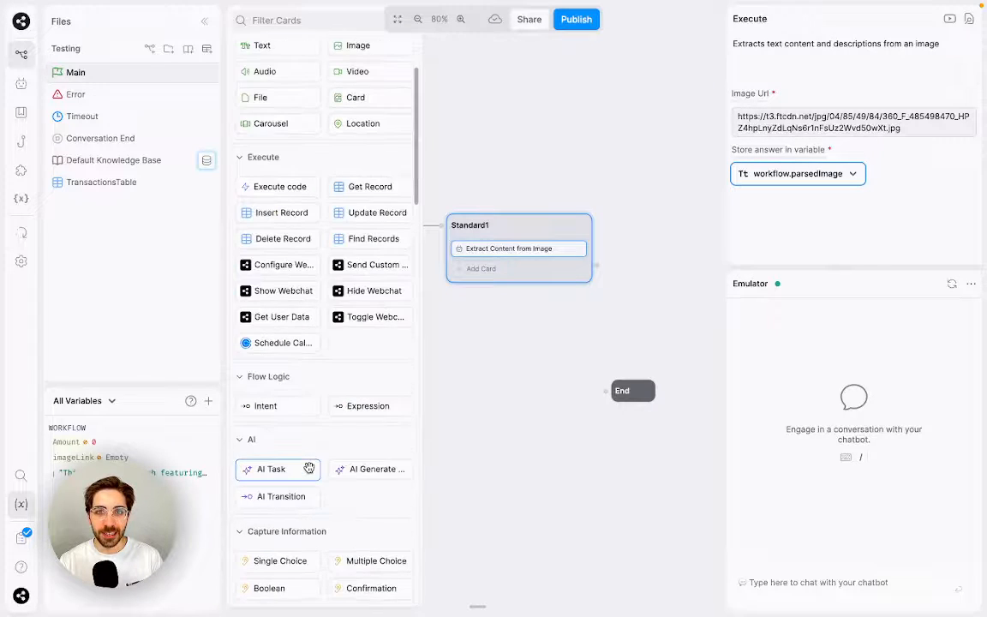
pyautogui.moveTo(281, 477); pyautogui.dragTo(501, 267)
pyautogui.click(805, 83)
pyautogui.write('Extrac')
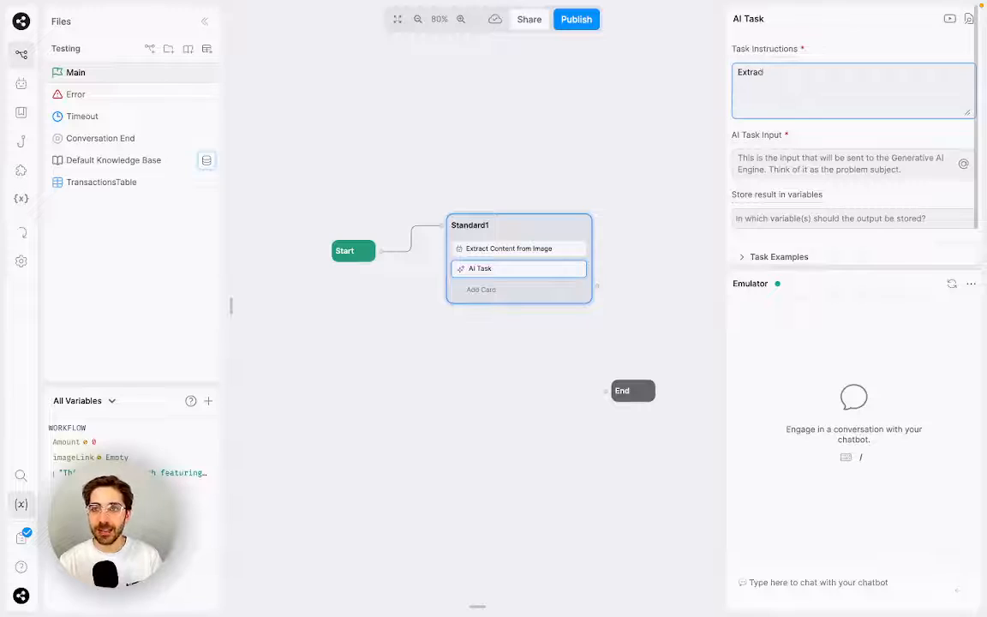
pyautogui.write('t, in one word, the to')
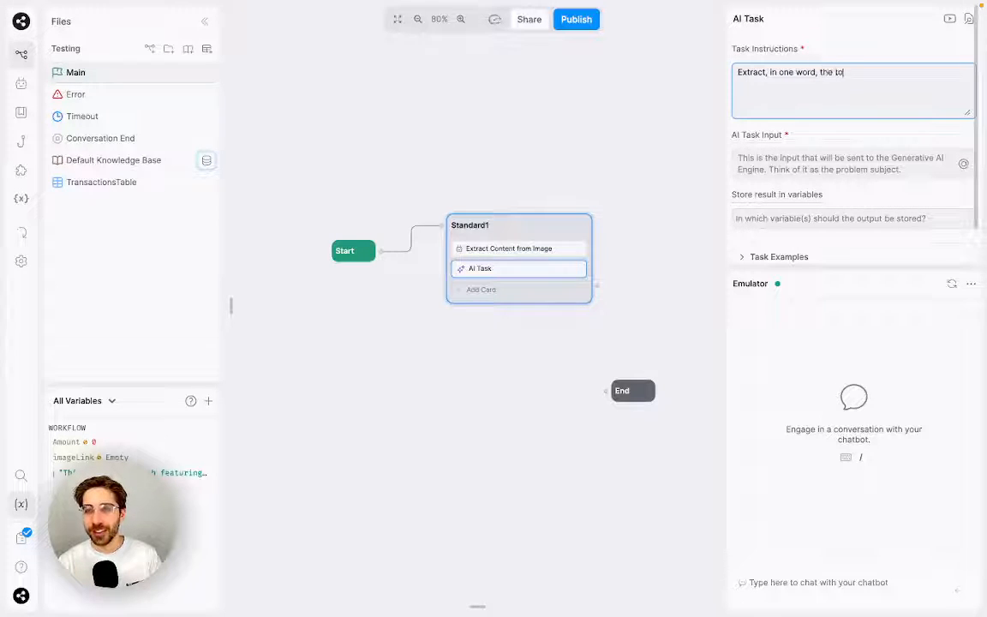
pyautogui.write('pic of this image, and sa')
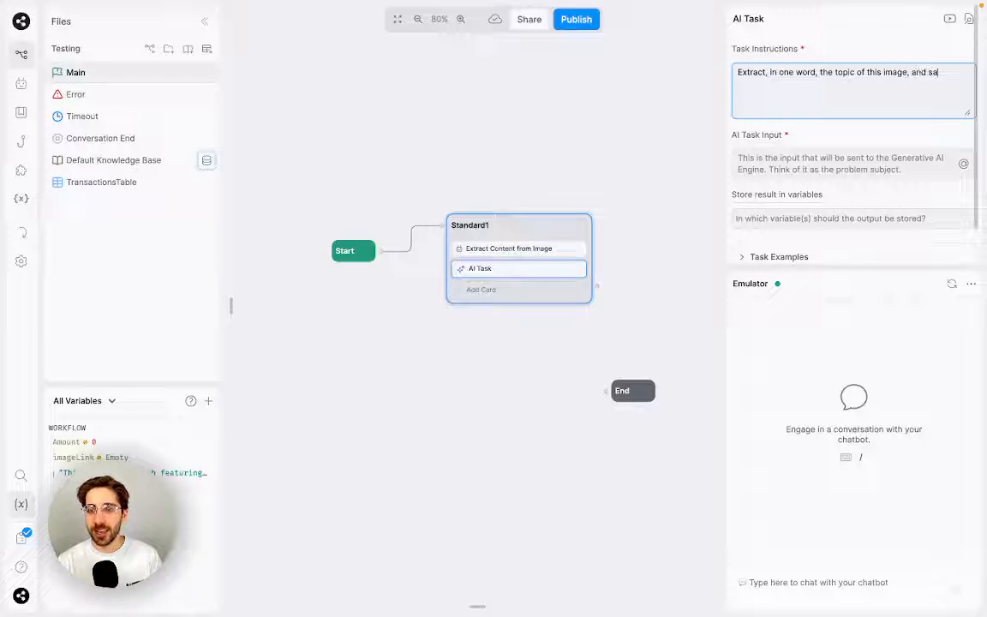
pyautogui.press('BackSpace')
pyautogui.press('BackSpace')
pyautogui.press('BackSpace')
pyautogui.press('BackSpace')
pyautogui.press('BackSpace')
pyautogui.press('BackSpace')
pyautogui.press('BackSpace')
pyautogui.press('BackSpace')
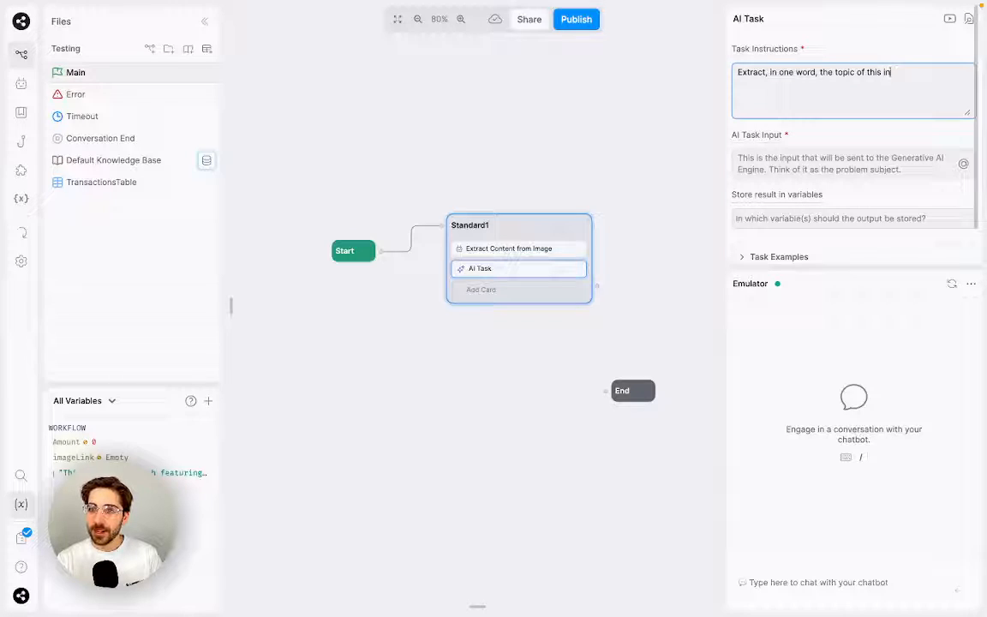
pyautogui.write('nput, and')
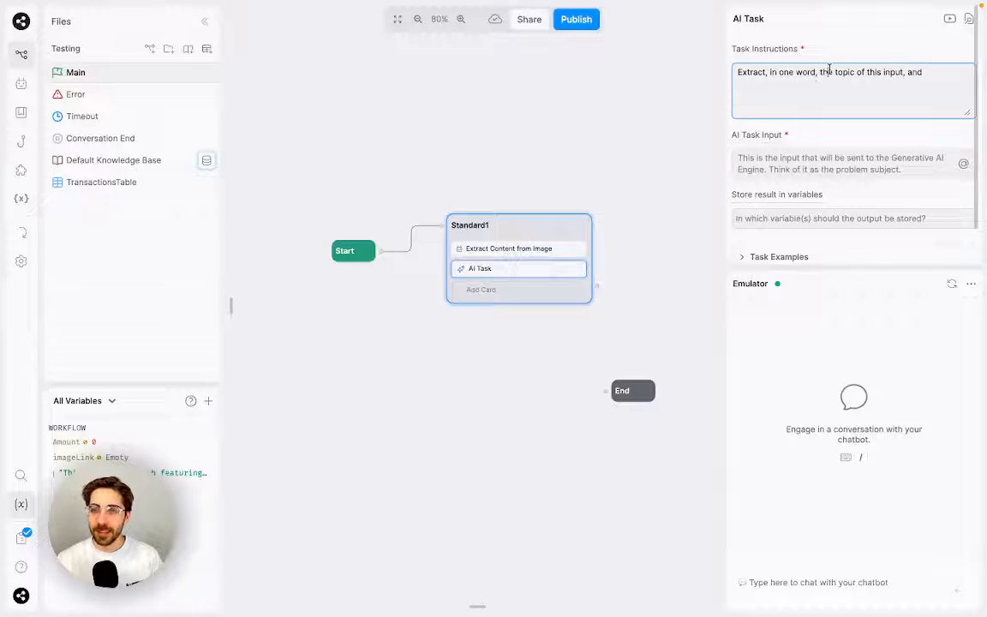
# Insert "main" before "topic" in the task instructions and complete them with "save it to a variable called workflow.Topic".
pyautogui.click(836, 72)
pyautogui.write('main')
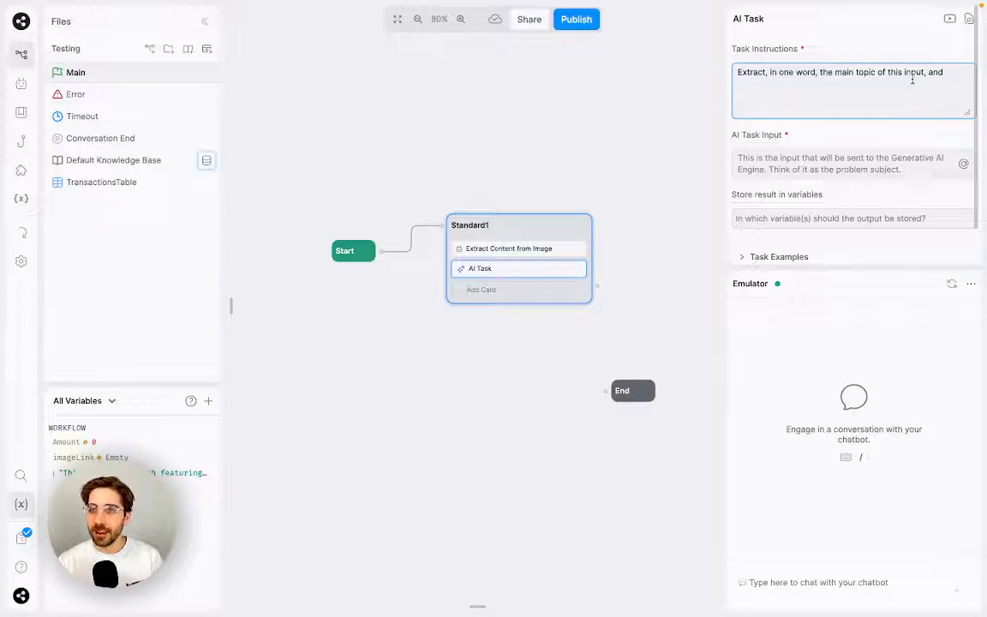
pyautogui.click(952, 73)
pyautogui.write('save it to a')
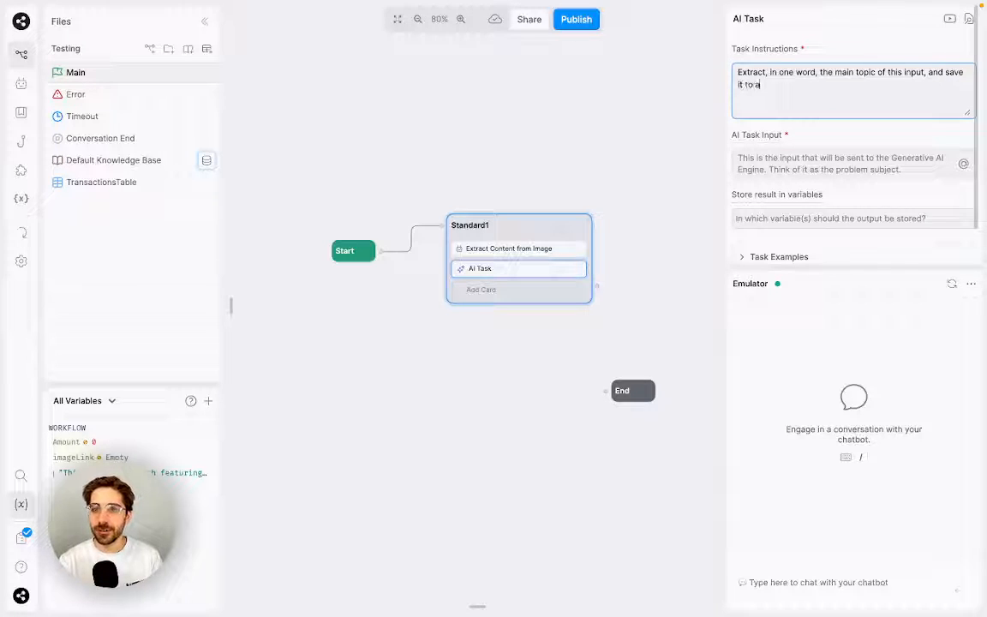
pyautogui.write(' variable ca')
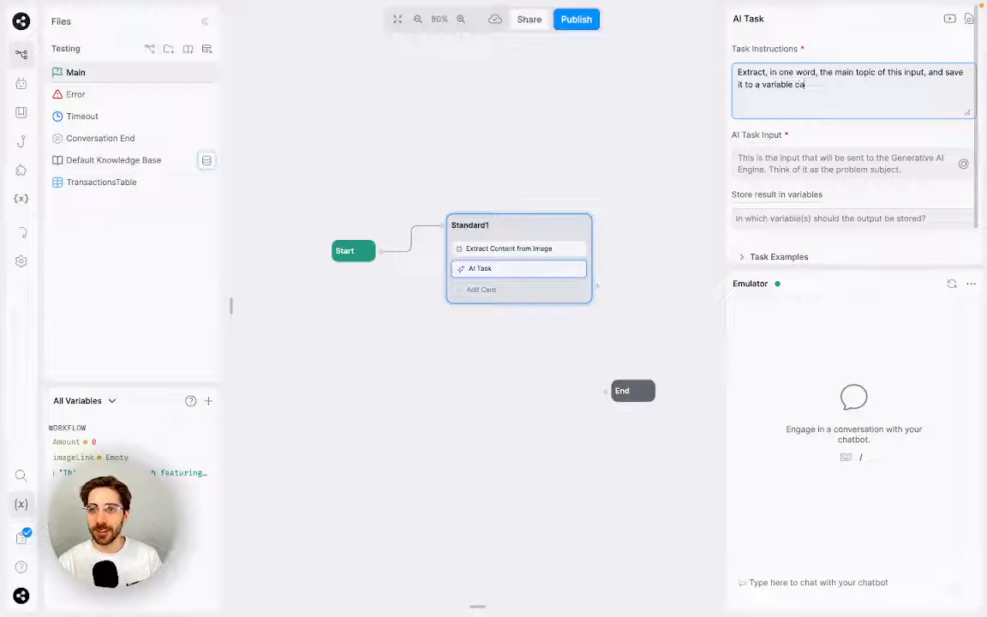
pyautogui.write('lled workflow.Topic')
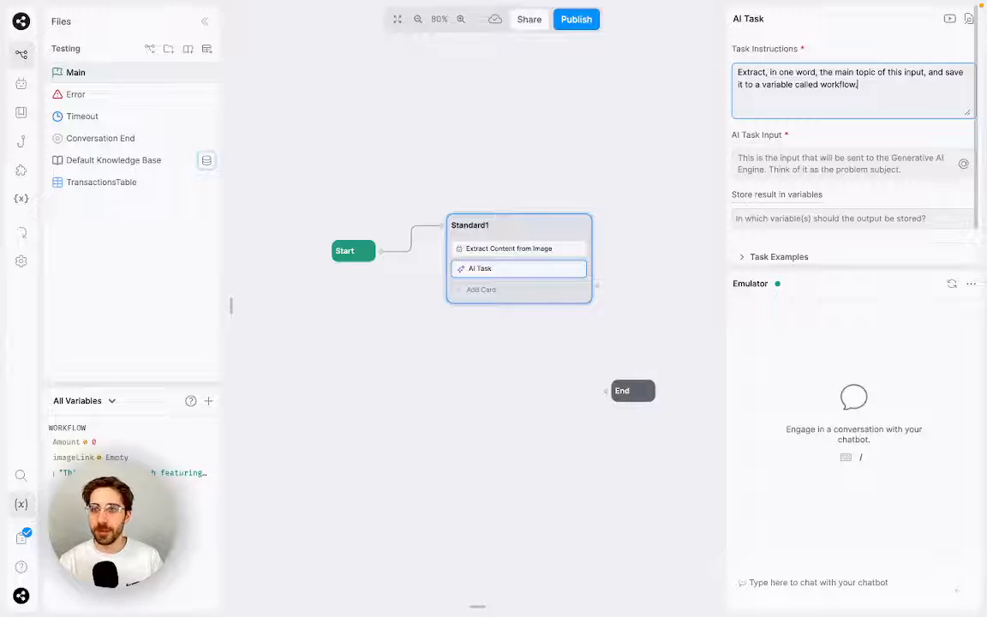
# Create a new workflow variable named Topic.
pyautogui.click(208, 400)
pyautogui.write('T')
pyautogui.write('opic')
pyautogui.press('Return')
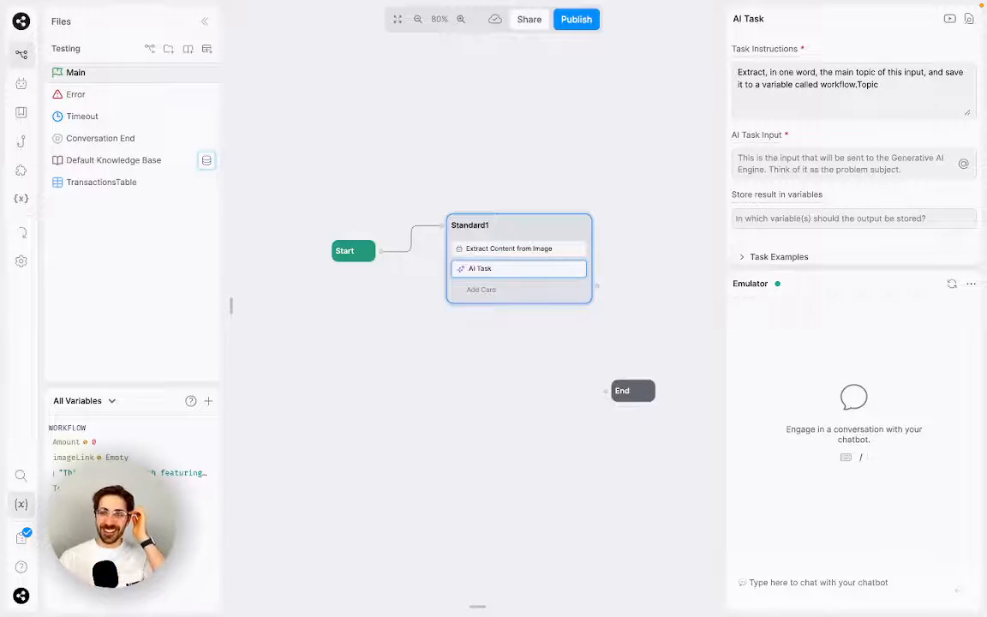
# Set the AI Task input to the variable expression {{workflow.parsedImage}}.
pyautogui.click(742, 160)
pyautogui.write('{')
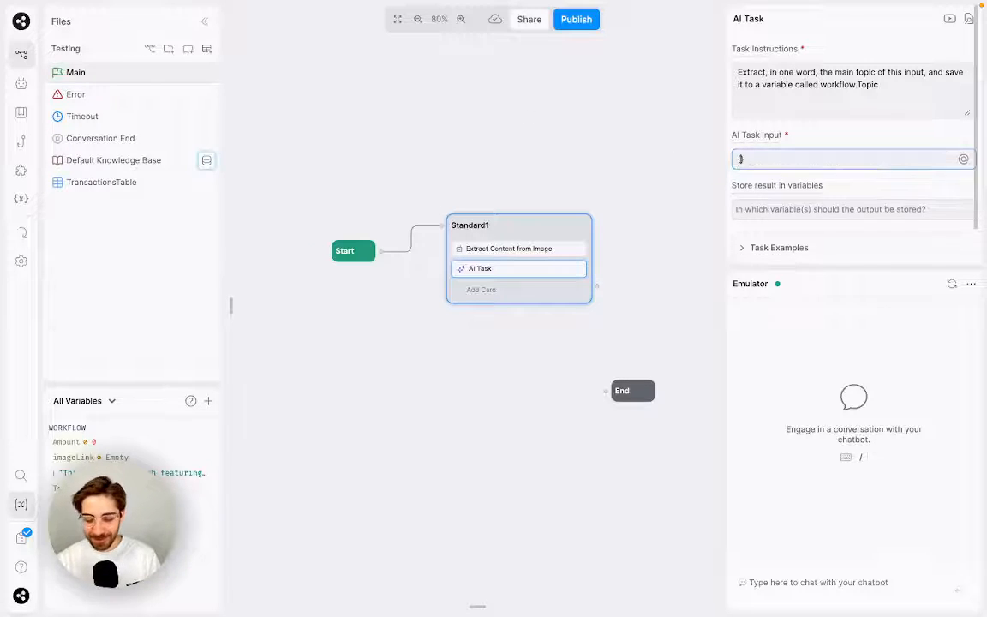
pyautogui.write('{workflow.')
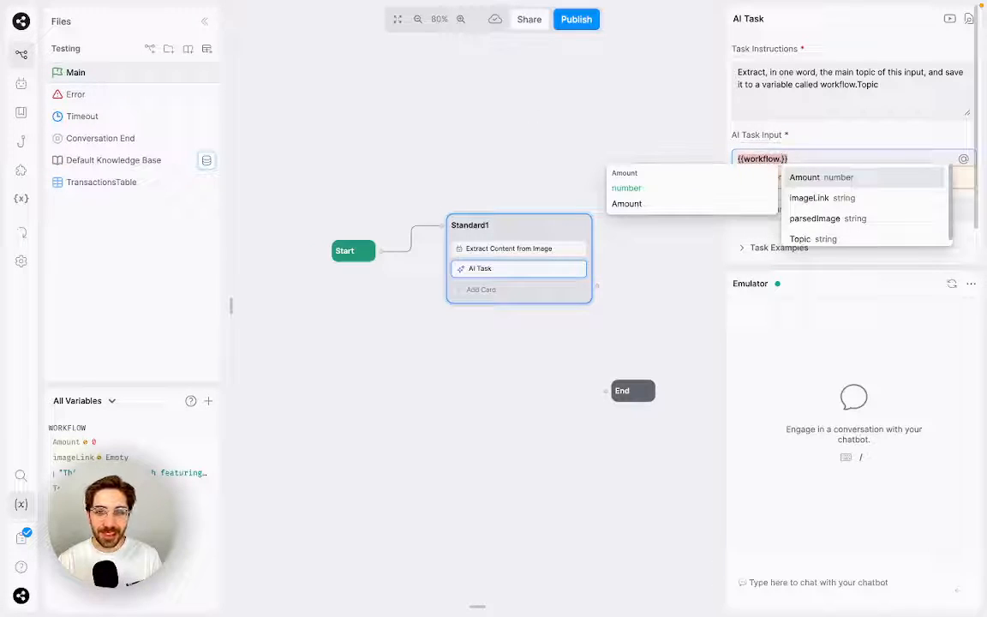
pyautogui.write('T')
pyautogui.press('BackSpace')
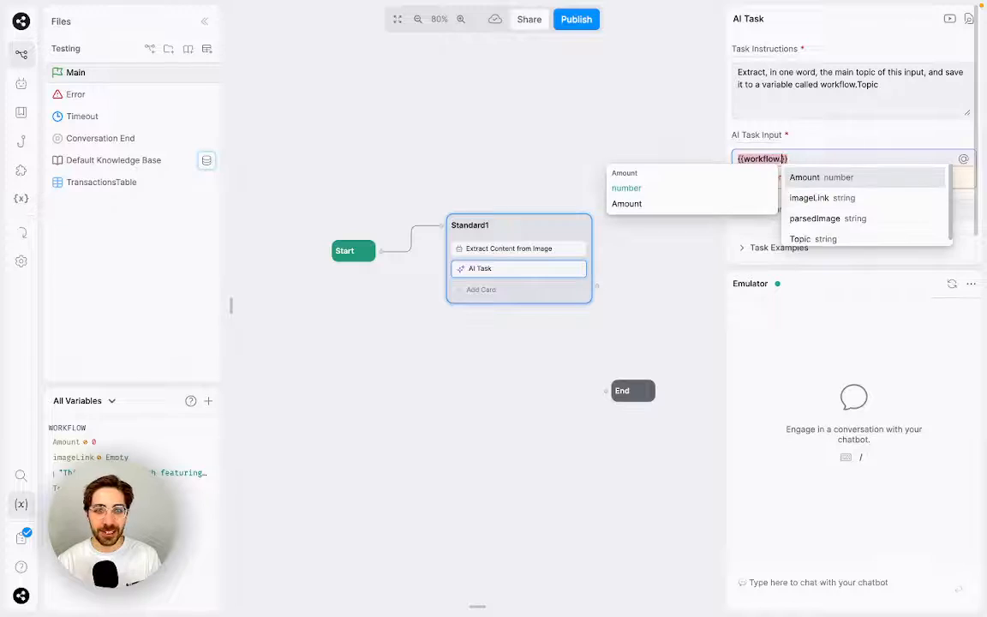
pyautogui.write('parsedImage')
pyautogui.press('Return')
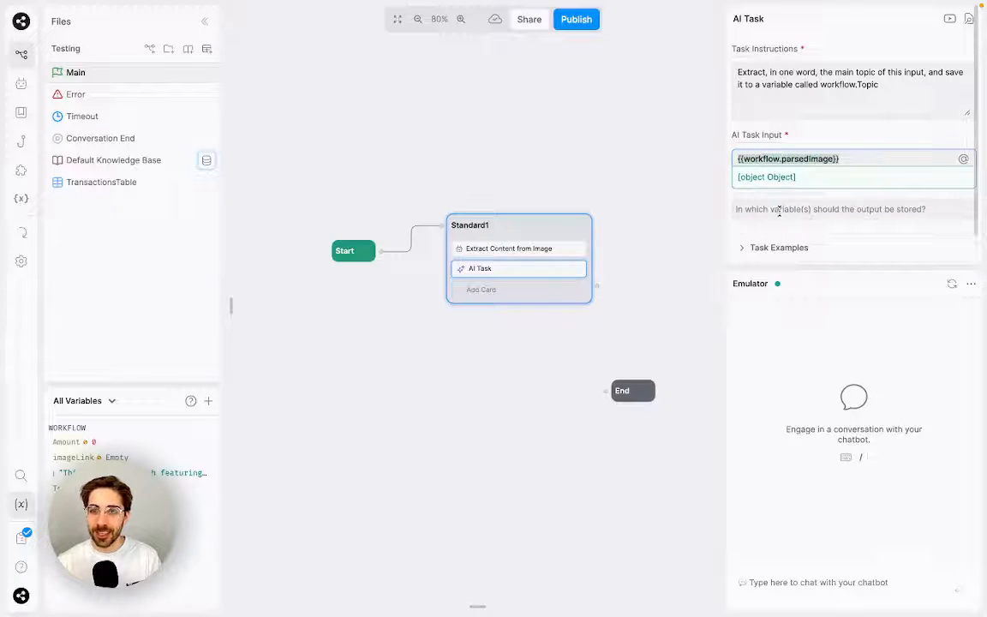
# Store the AI Task result in the workflow.Topic variable and close the card's settings.
pyautogui.click(779, 209)
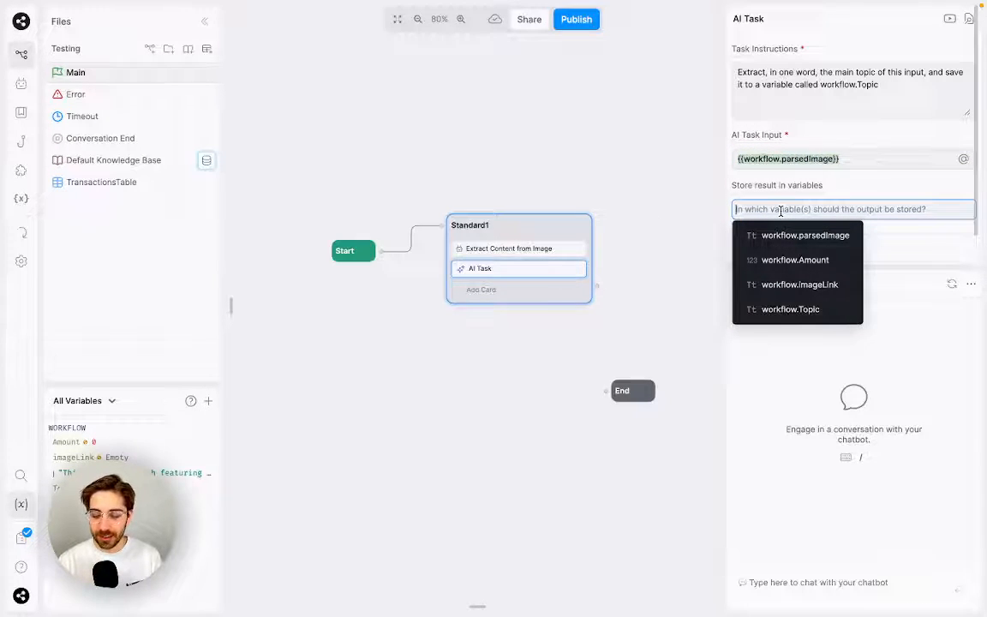
pyautogui.click(790, 310)
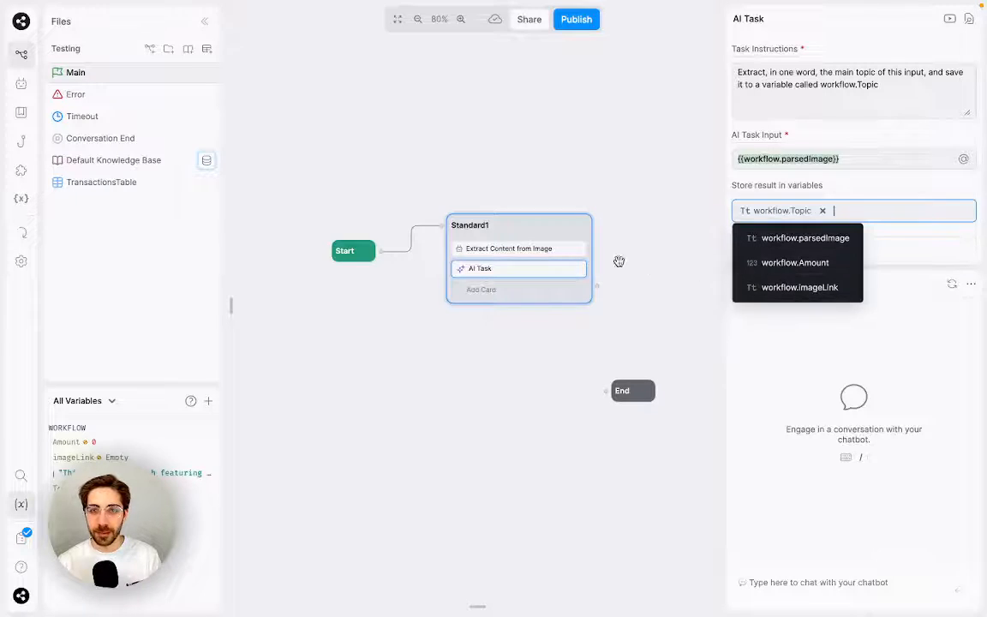
pyautogui.click(561, 250)
pyautogui.click(557, 267)
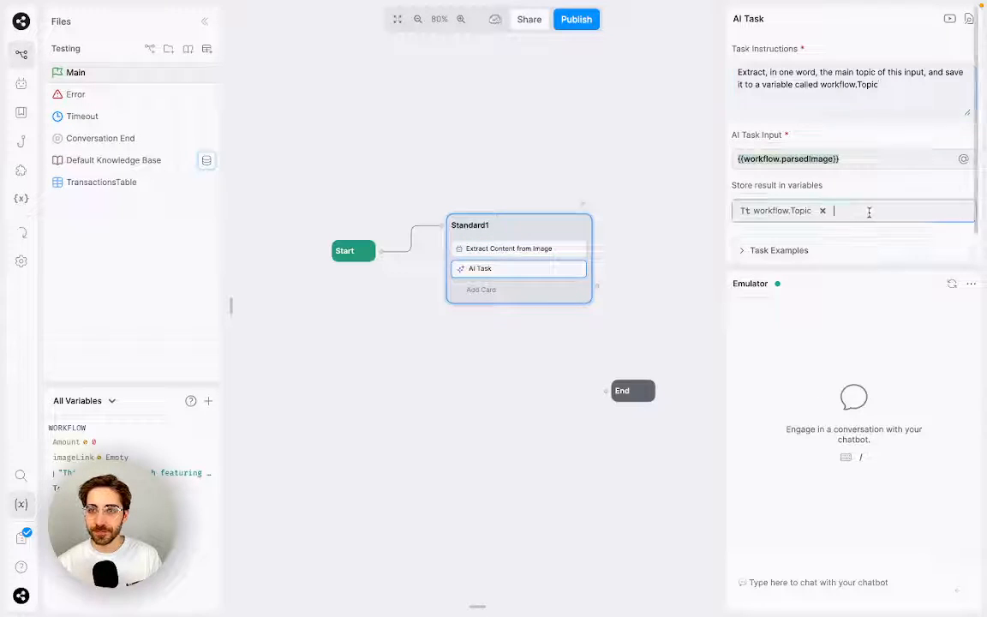
pyautogui.click(528, 377)
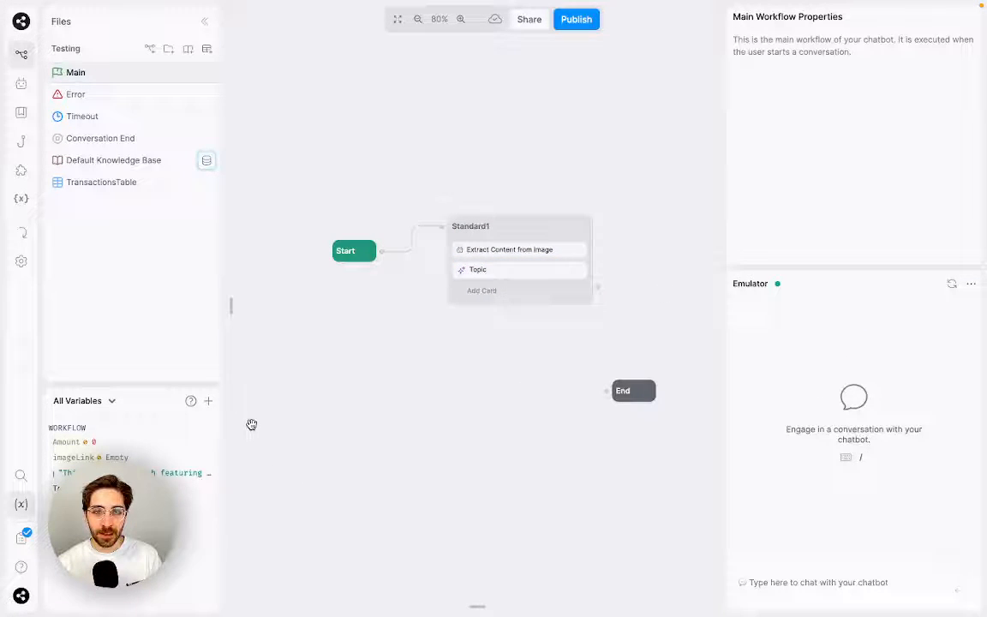
# Test the Main workflow in the emulator by sending the message "Hiu".
pyautogui.click(855, 574)
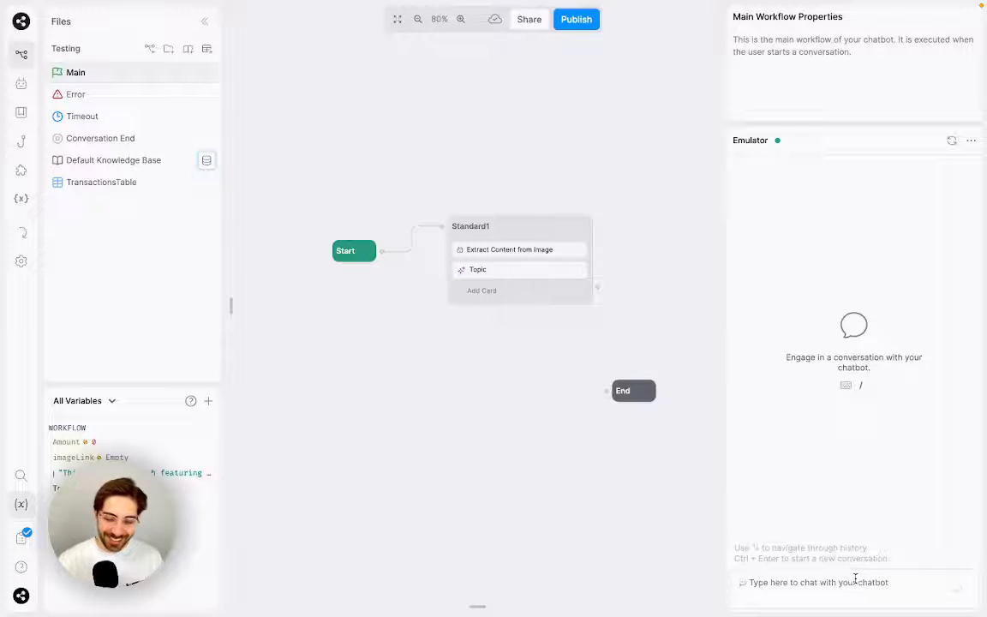
pyautogui.write('Hiu')
pyautogui.press('Return')
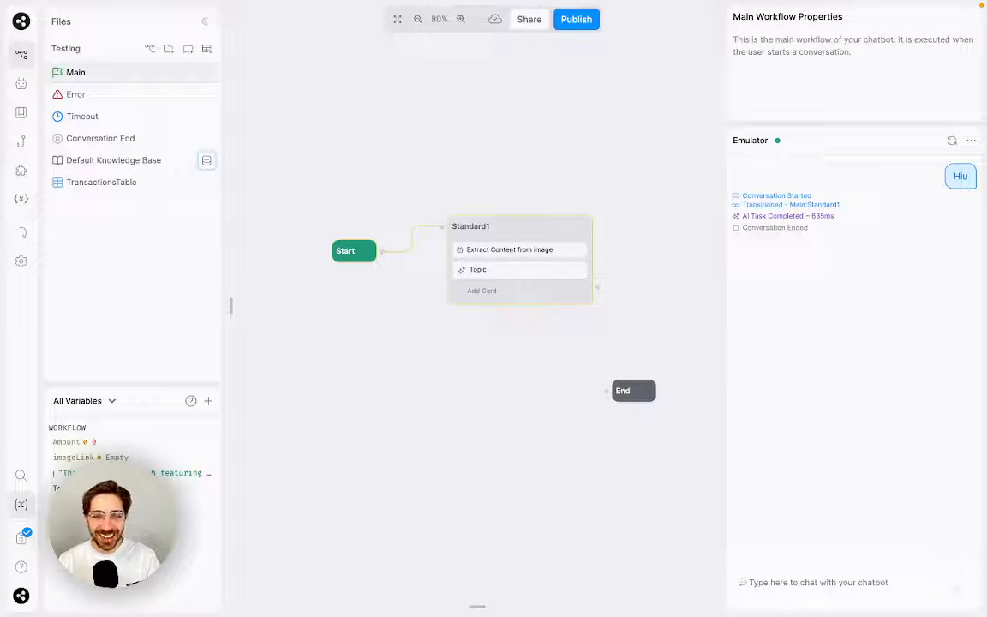
# Keep the debug logs pinned open and examine the test run's entries alongside the workflow nodes.
pyautogui.moveTo(556, 610)
pyautogui.click(706, 388)
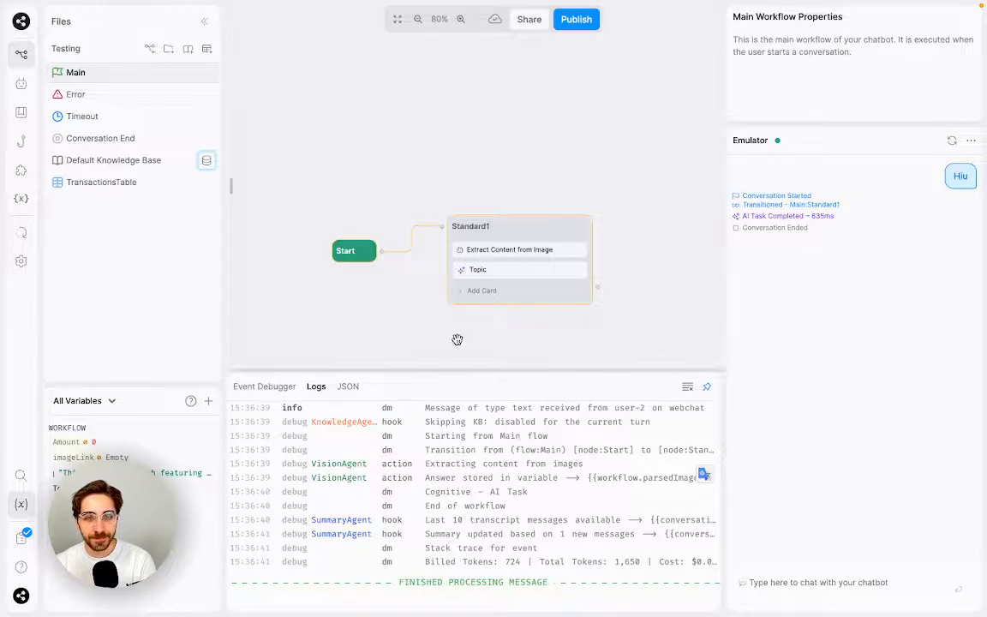
pyautogui.scroll(2, 696, 310)
pyautogui.scroll(-1, 690, 298)
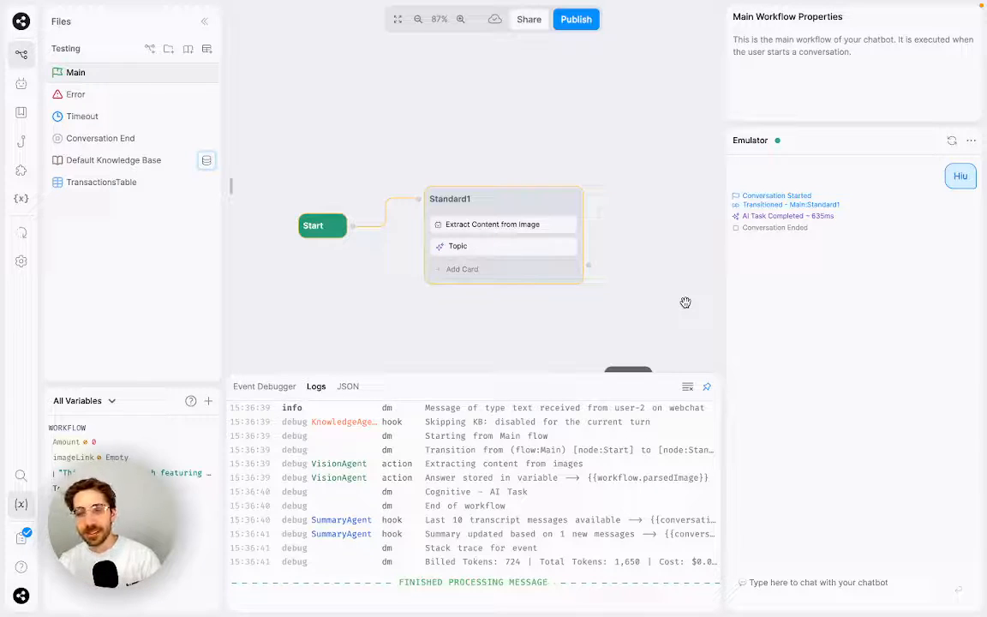
pyautogui.moveTo(686, 302); pyautogui.dragTo(677, 238)
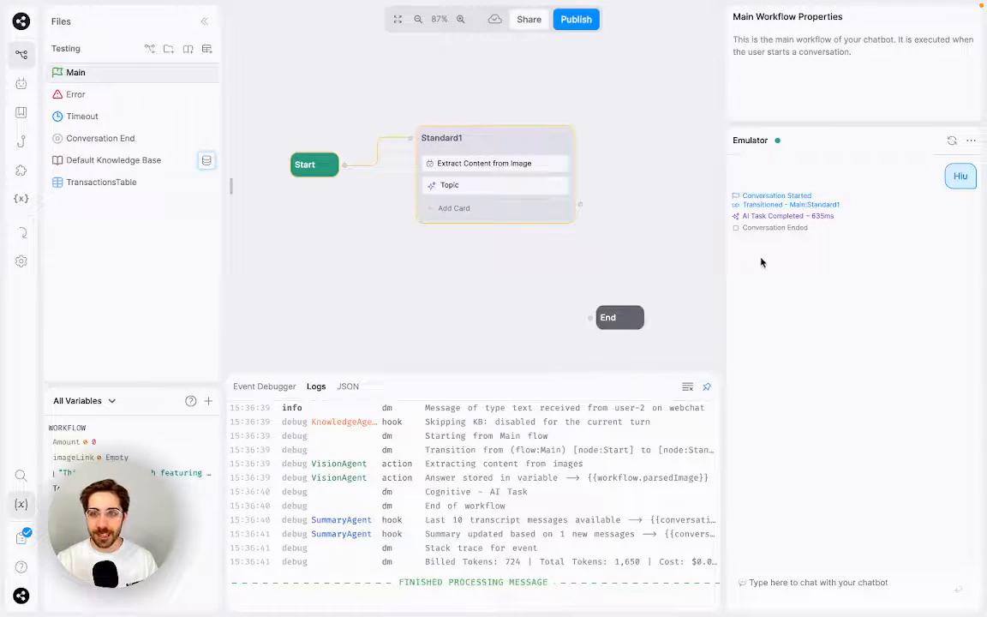